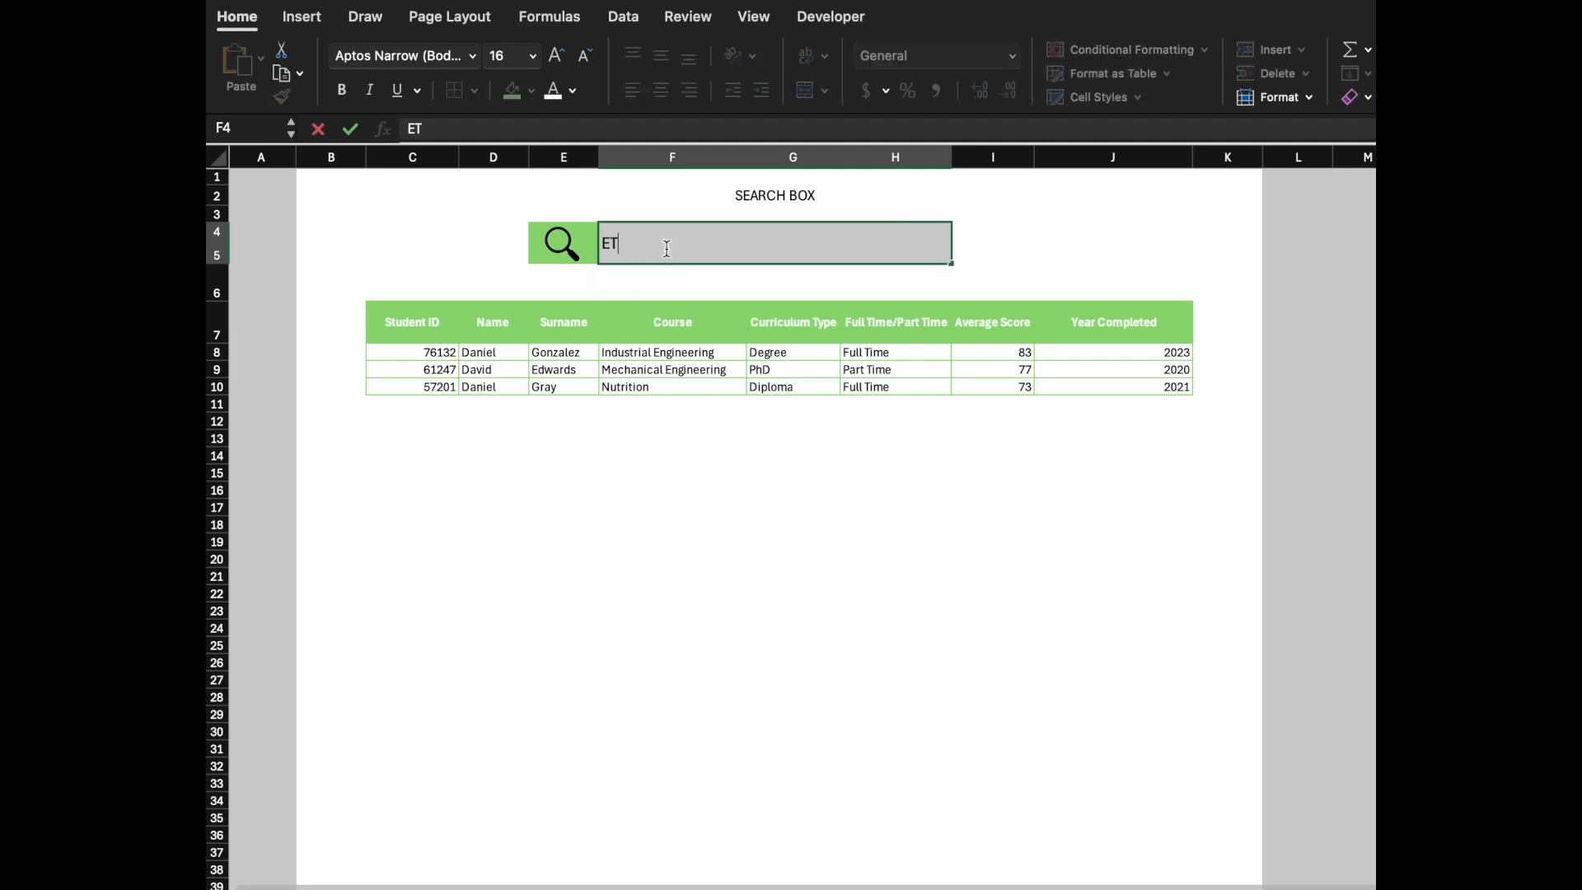
Step: Test the search box above the student table with the terms ETH, EM and EMI
key(Return)
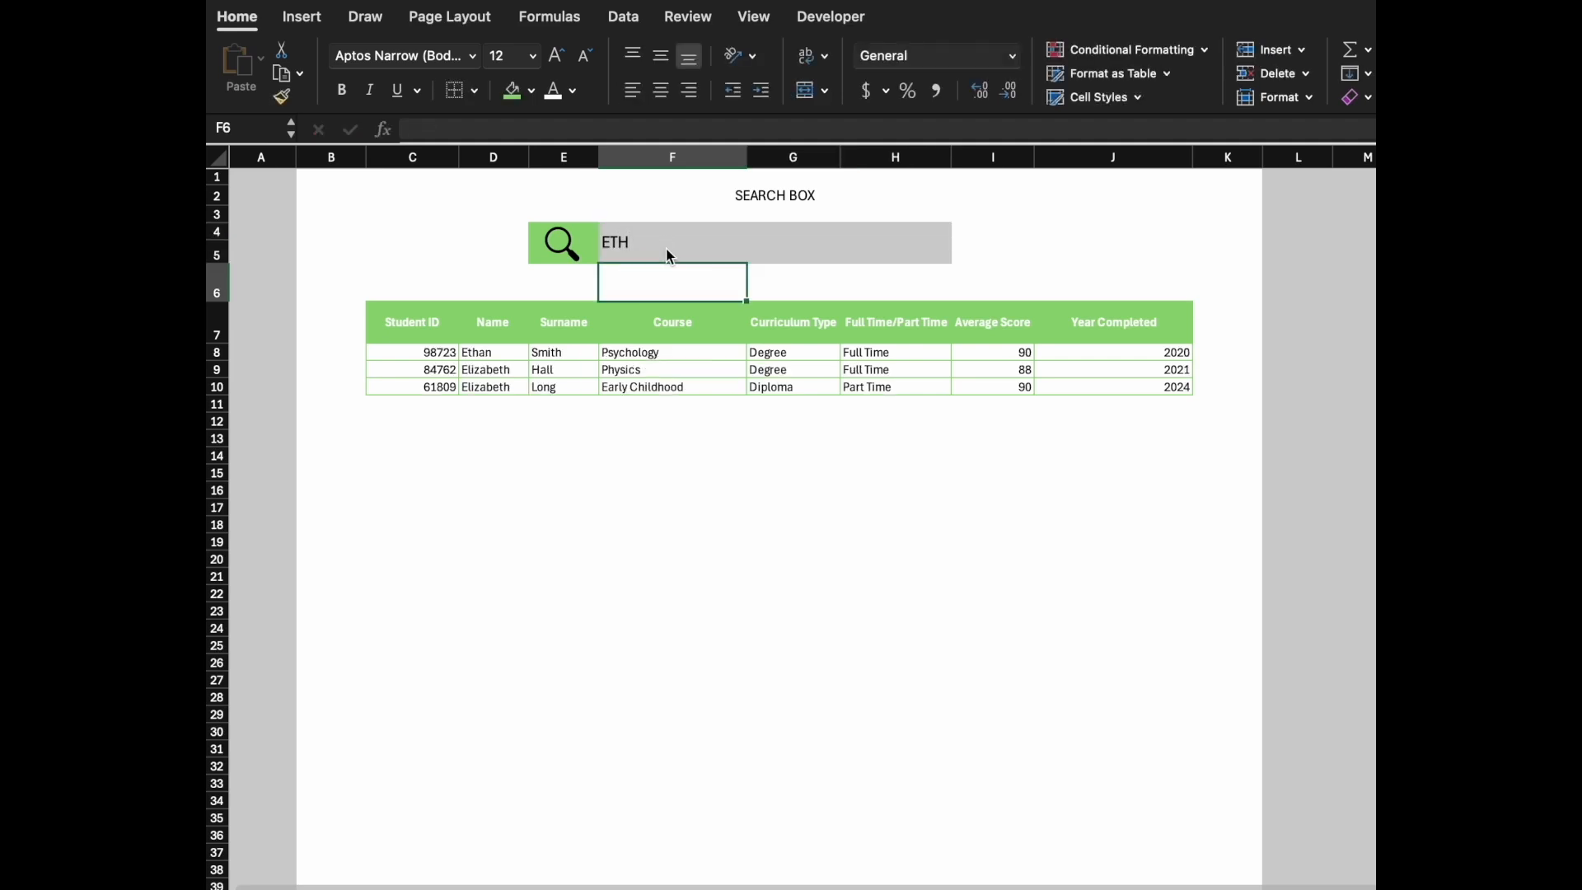
click(667, 248)
text(EM)
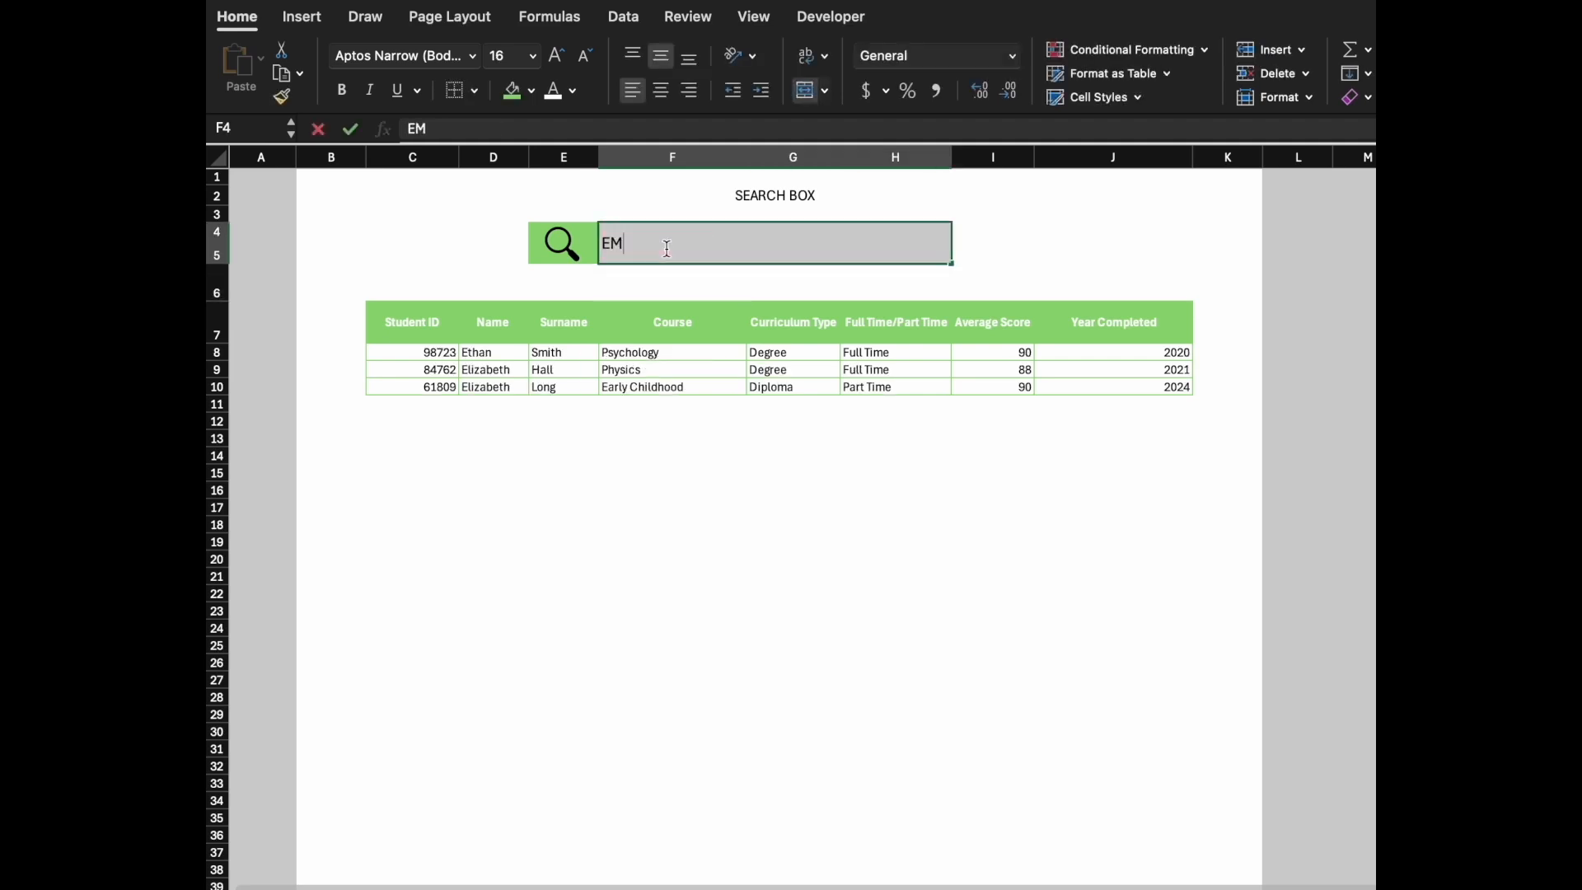
key(Return)
click(669, 253)
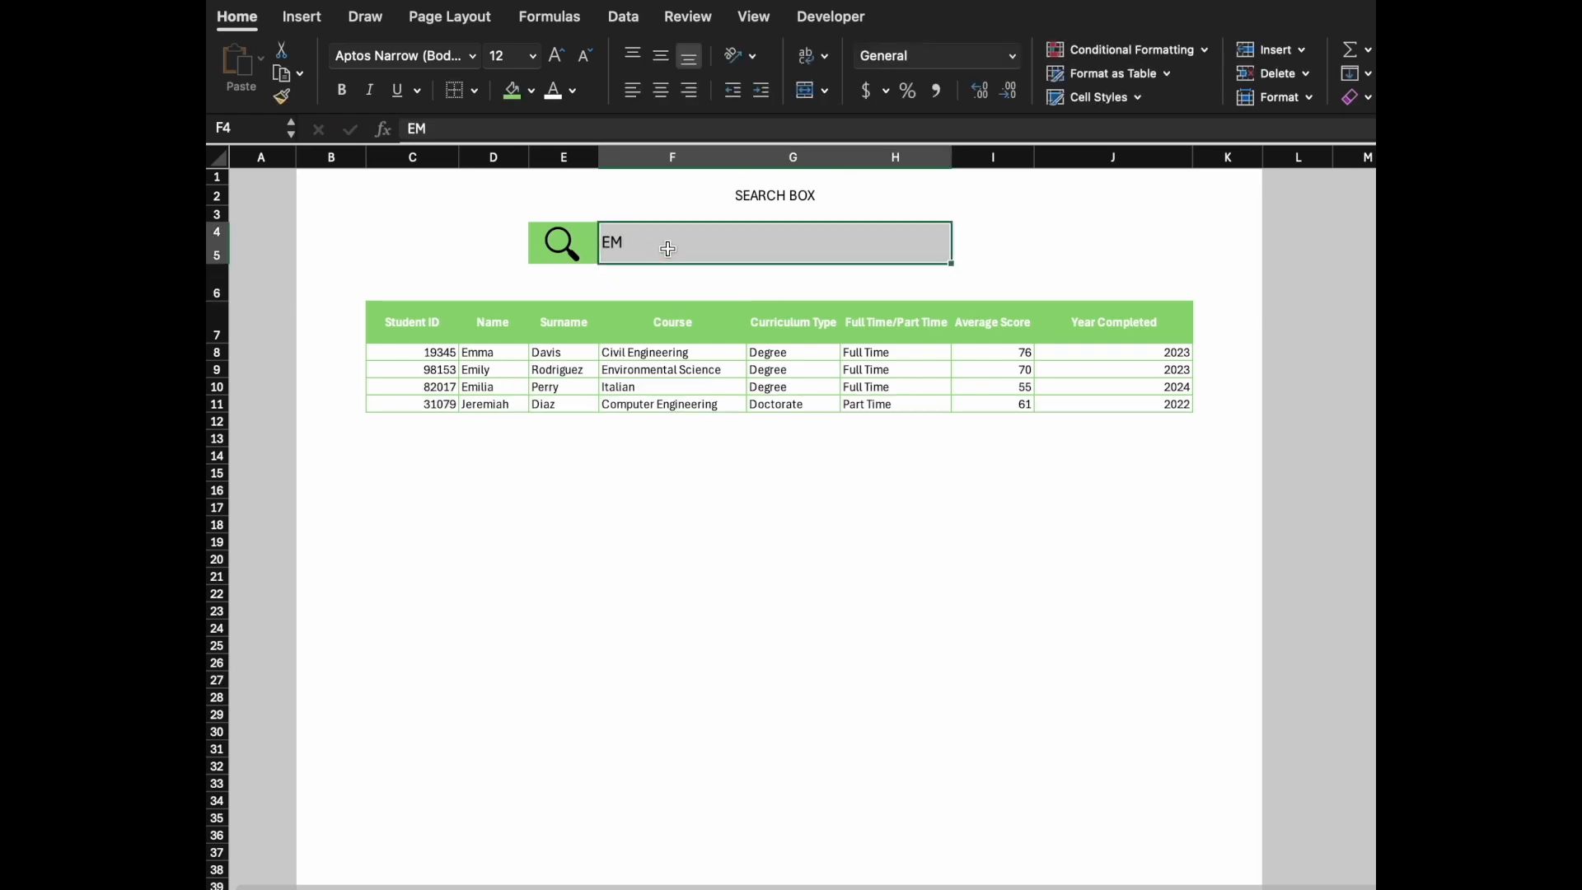
click(571, 131)
text(I)
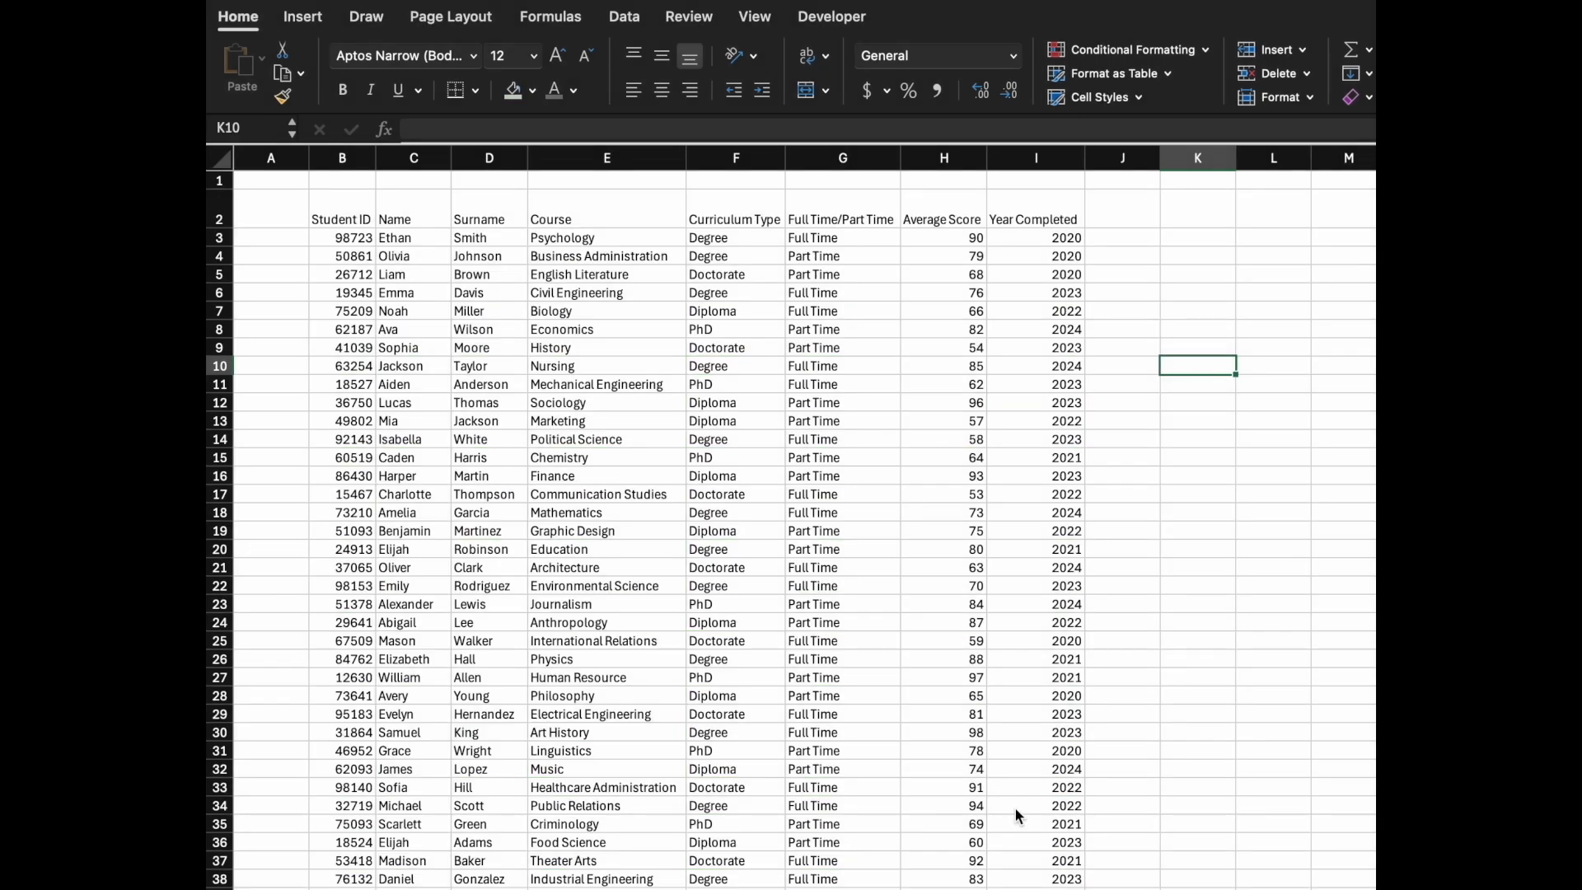
Step: Centre the contents of columns B to I horizontally and vertically
drag(341, 157, 1017, 211)
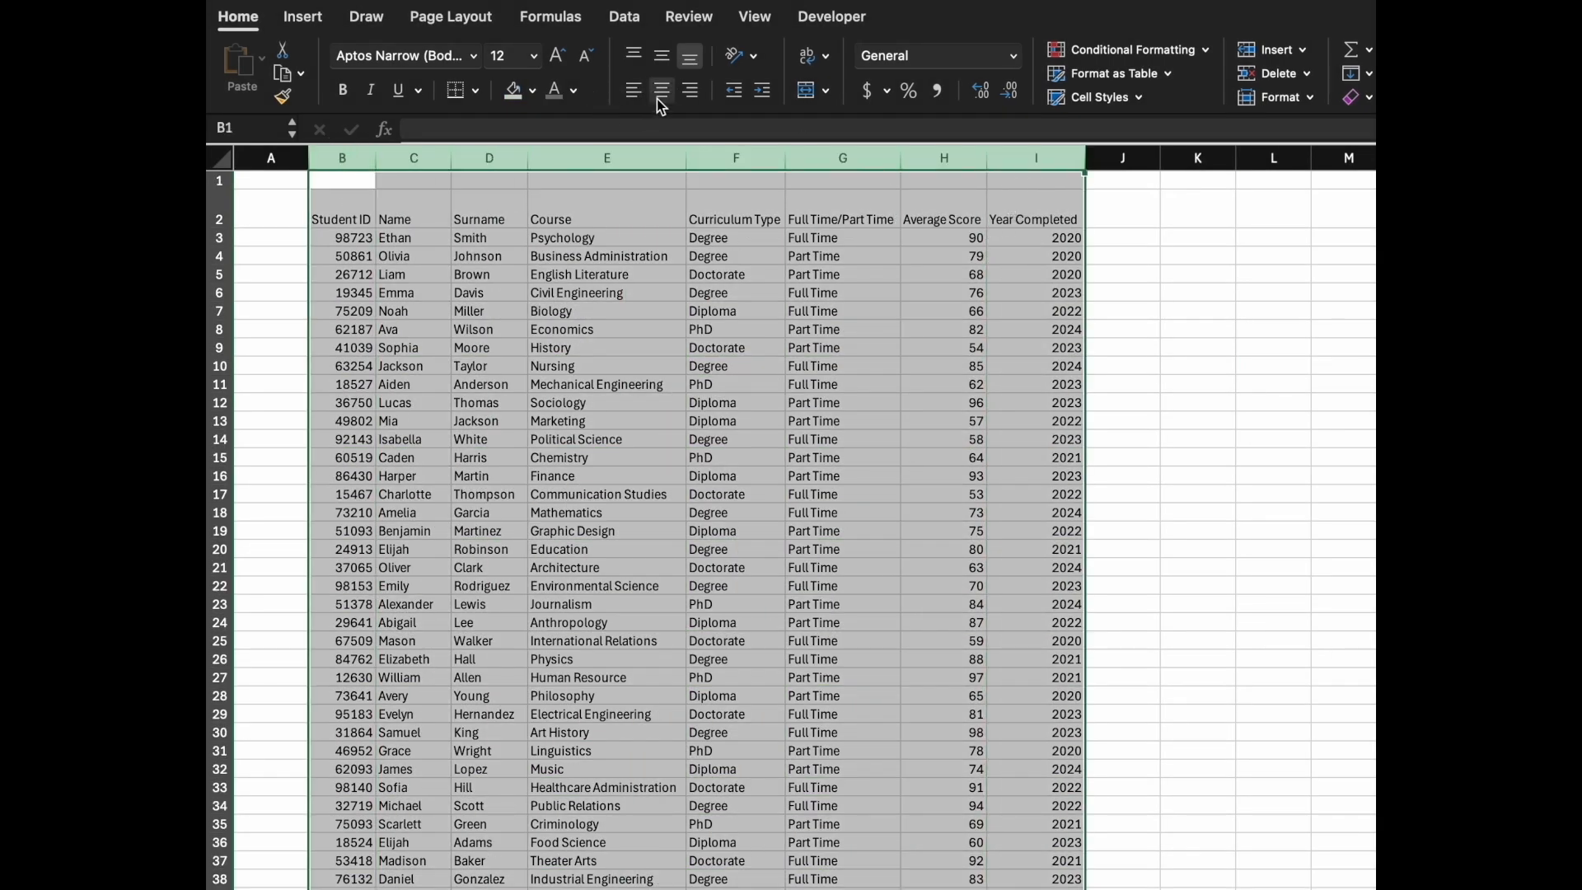
click(661, 91)
click(663, 60)
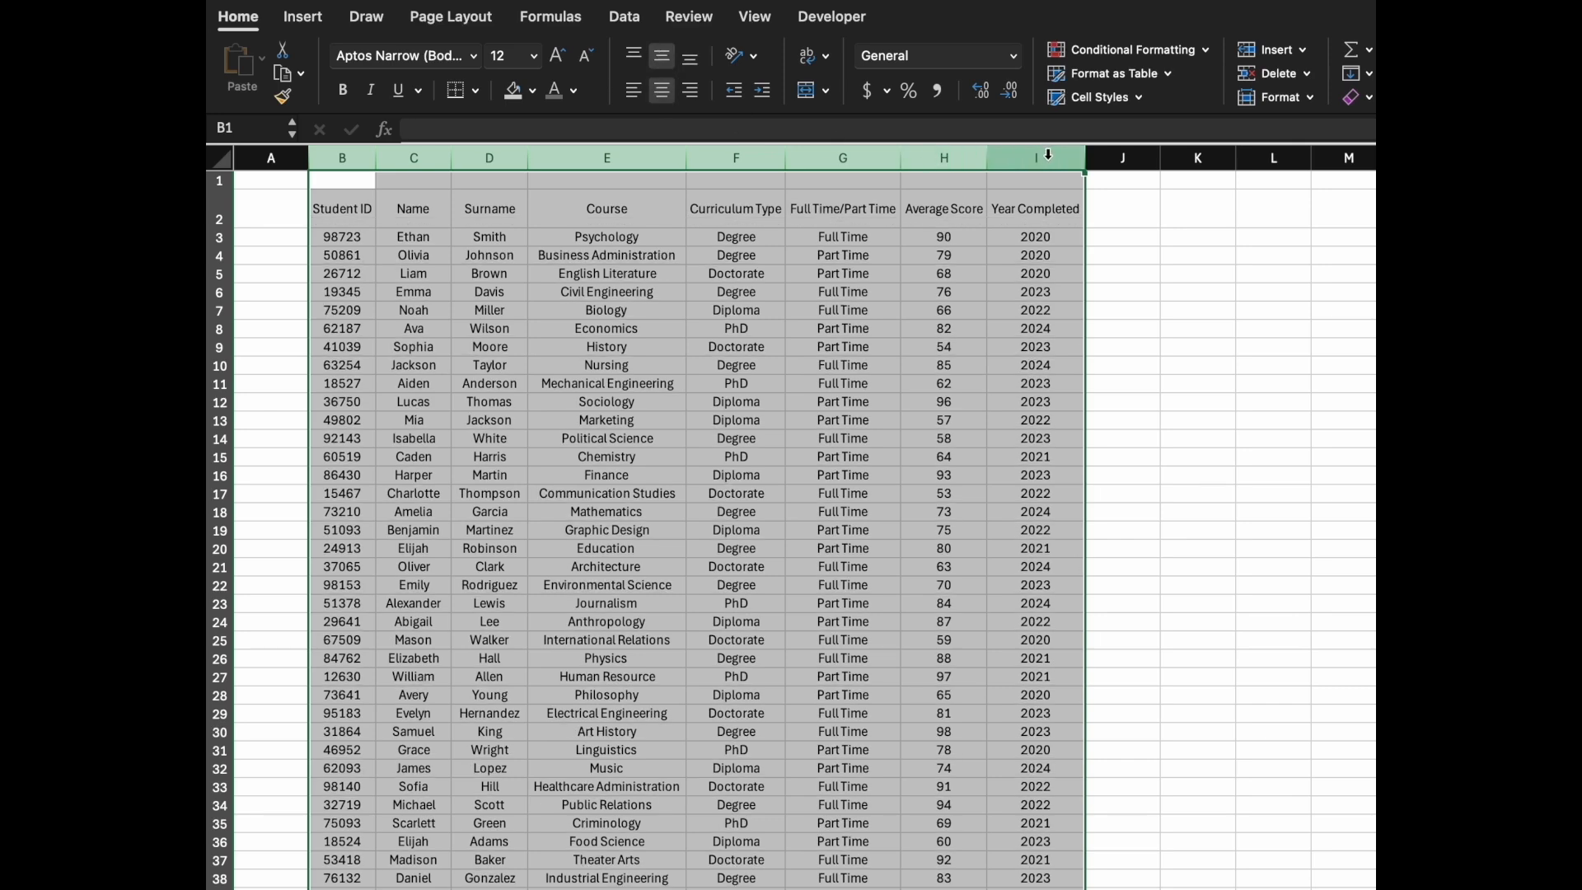
Step: Give columns B to I one wider uniform width and narrow the empty column A
drag(1088, 157, 1101, 157)
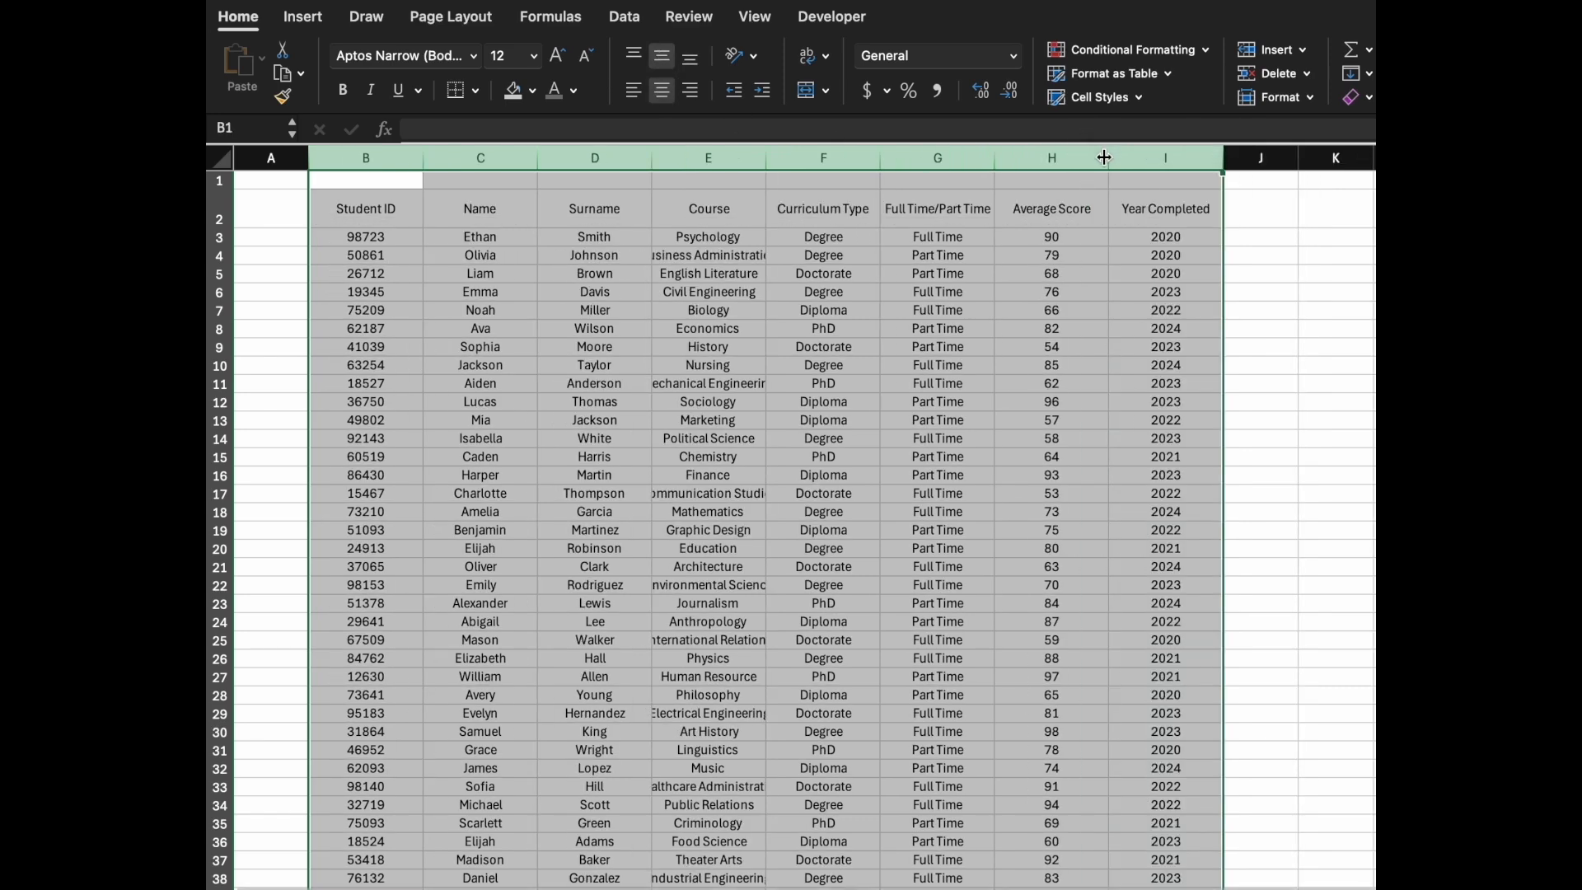
click(927, 343)
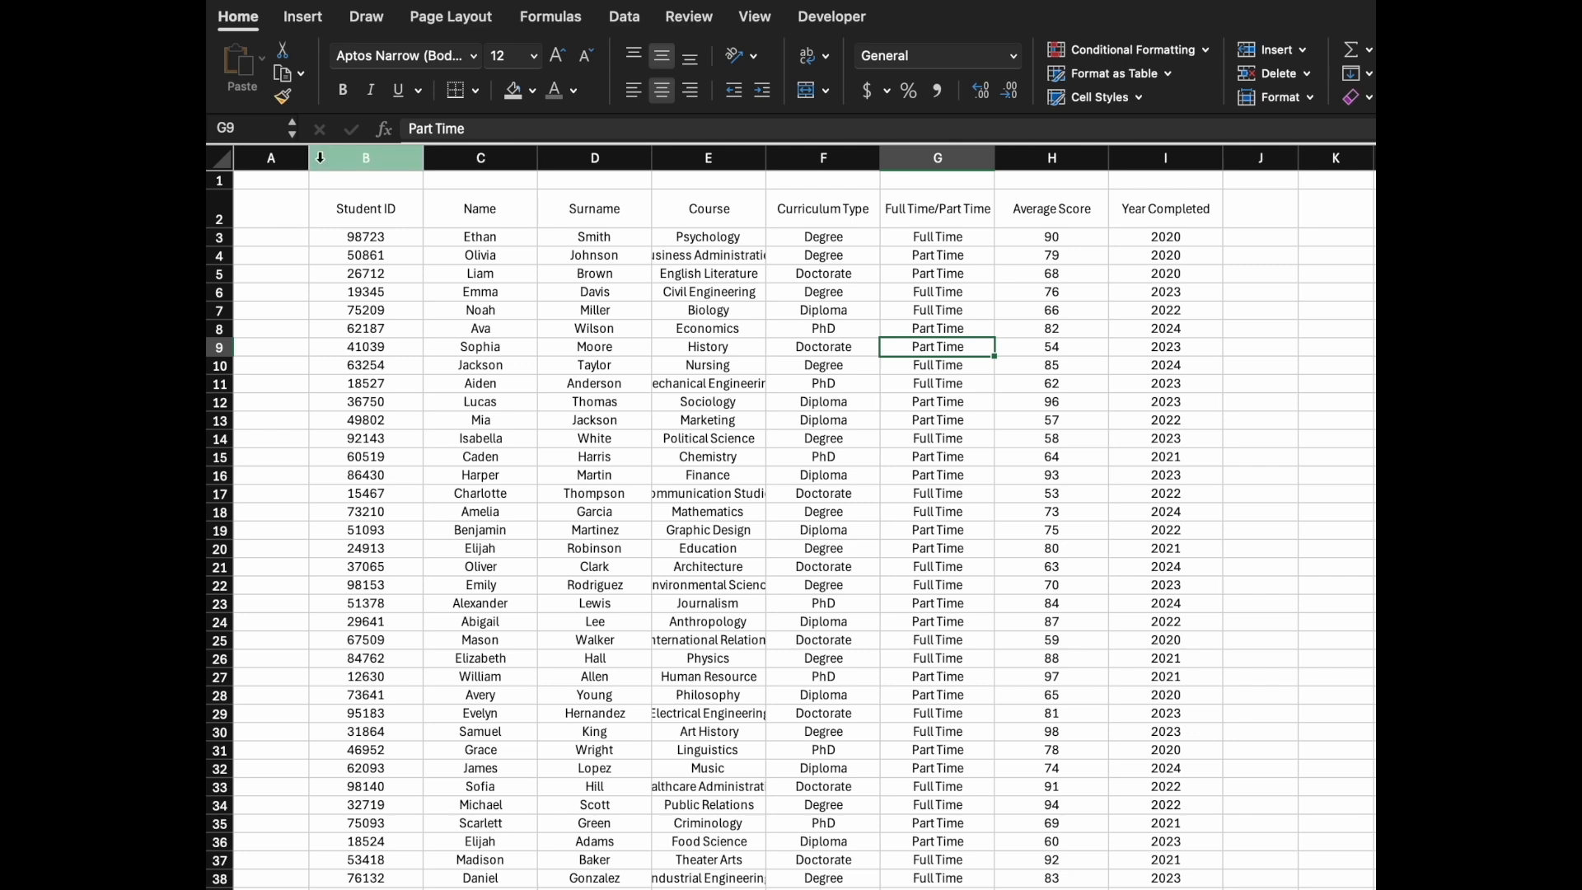
drag(309, 157, 280, 158)
Step: Format the header cells B2:I2 with white text and a light green fill
drag(318, 211, 1108, 208)
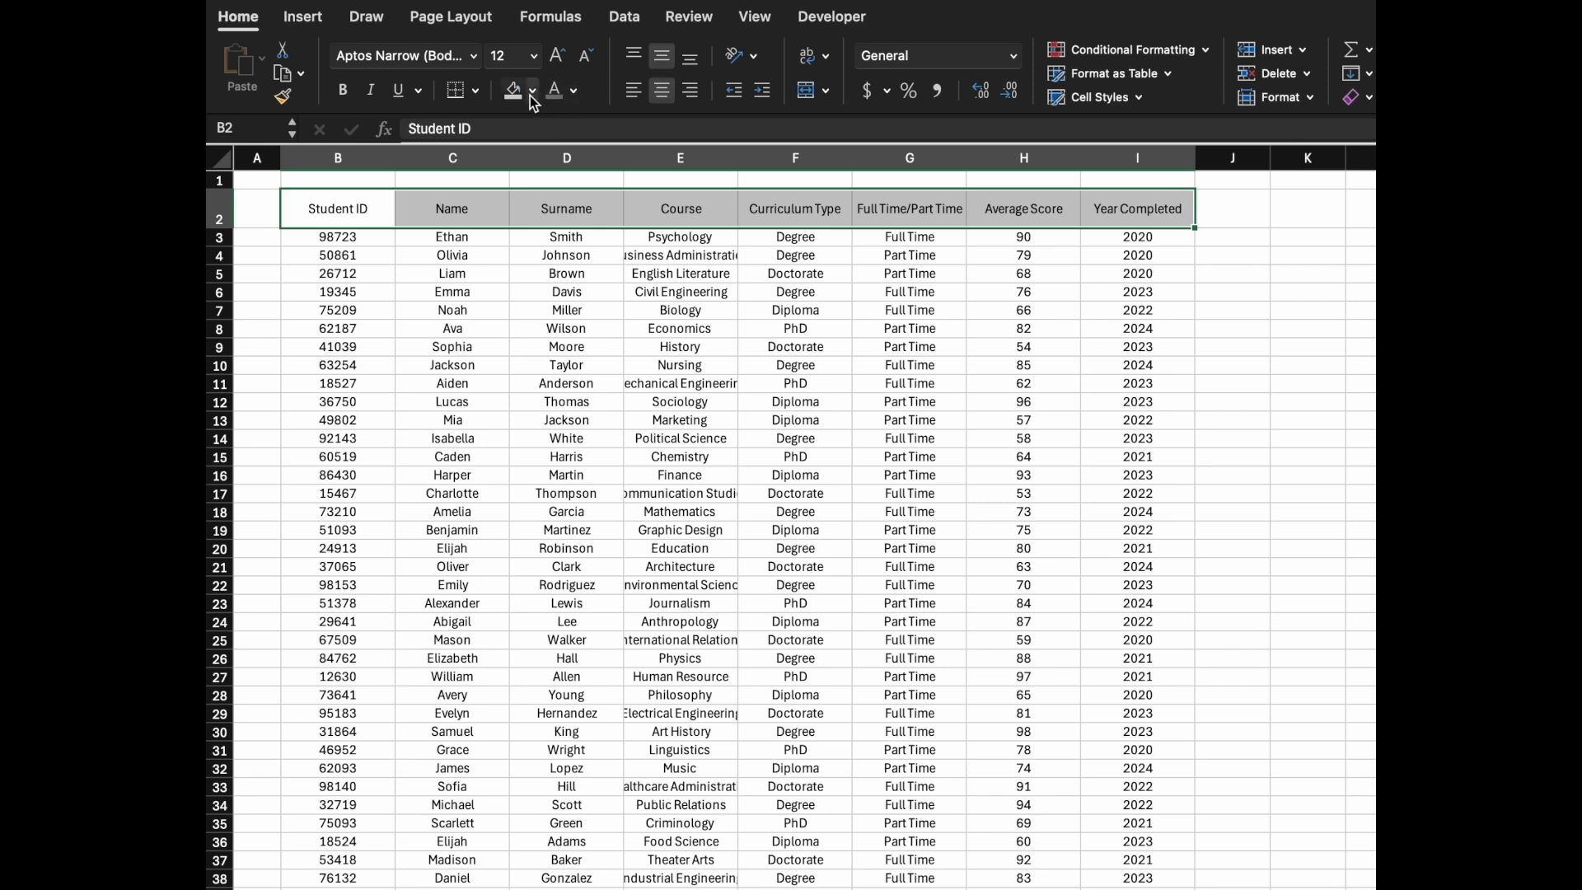
click(575, 94)
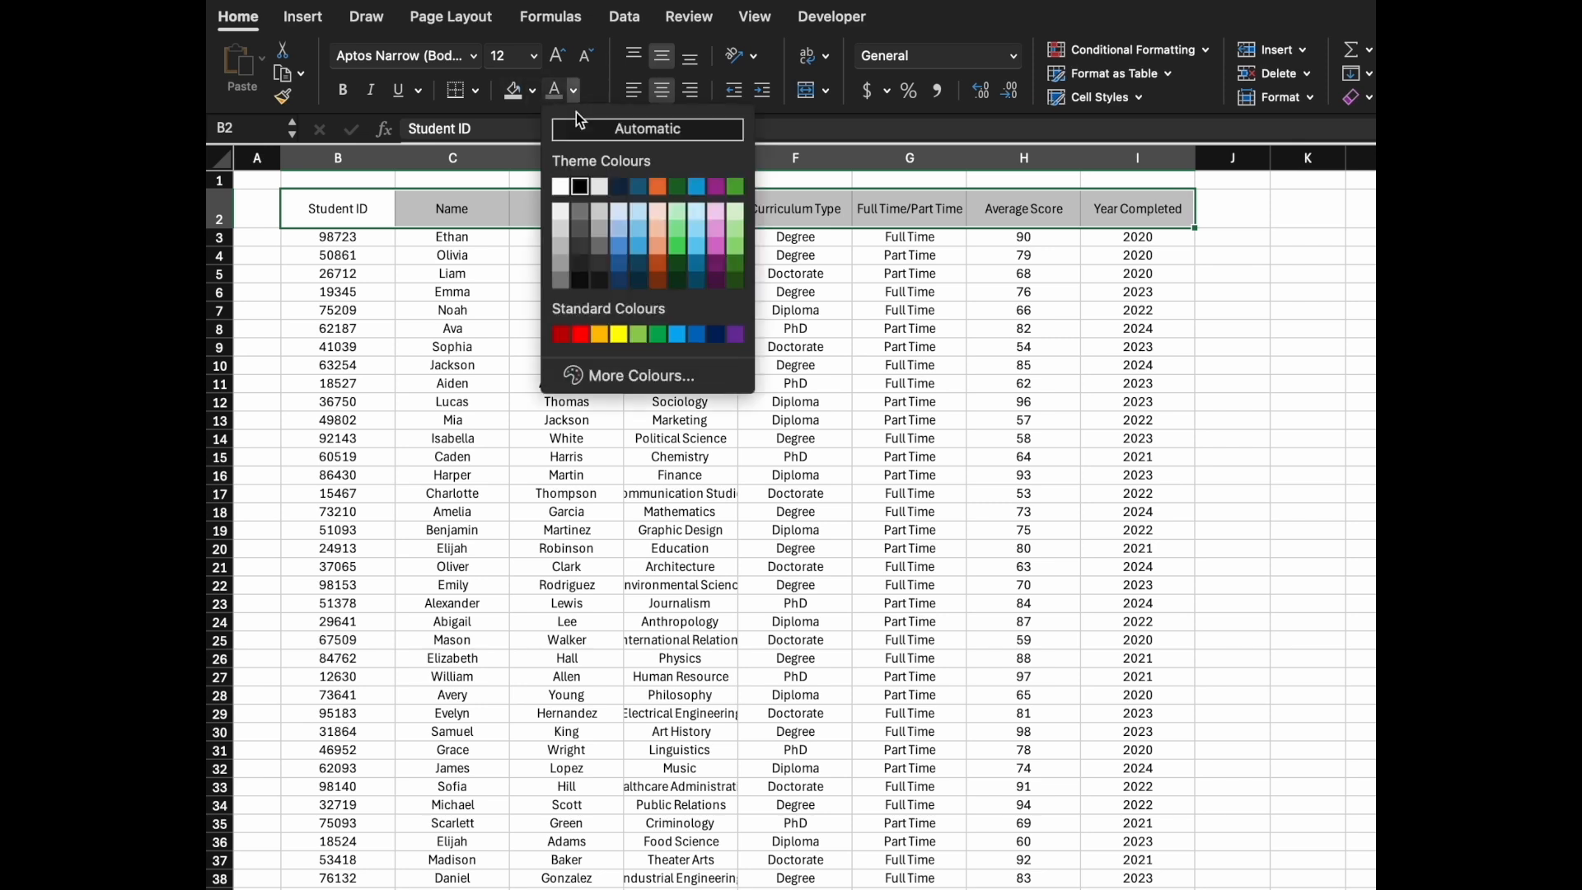
click(563, 191)
click(533, 92)
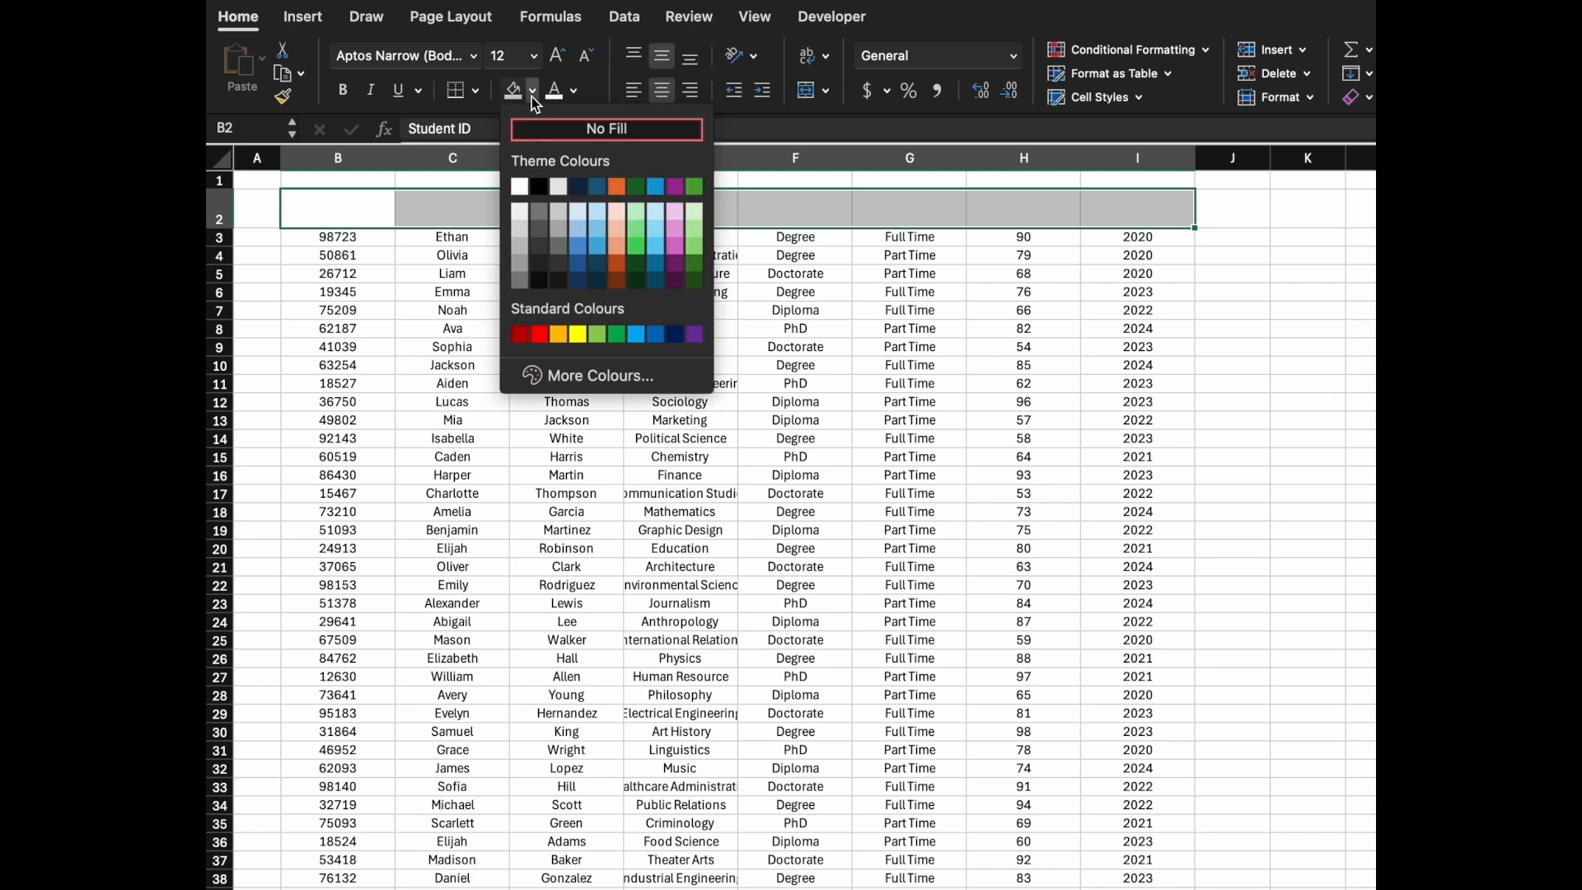
click(692, 244)
click(696, 287)
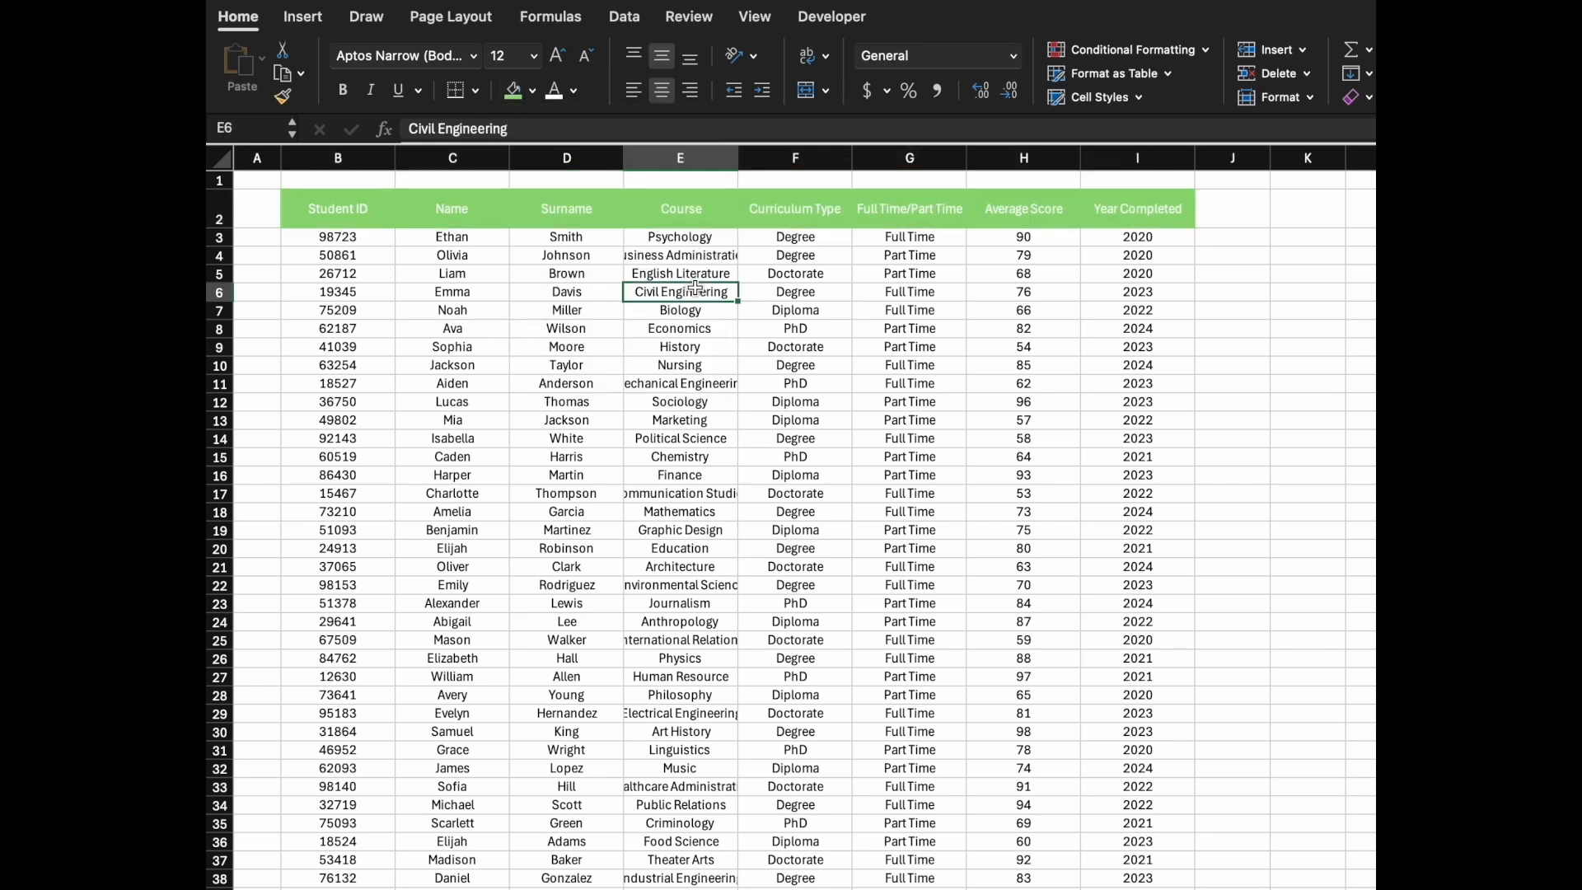
Step: Widen the Course column to about 26.5 so the full course names fit
drag(734, 153, 815, 153)
click(753, 154)
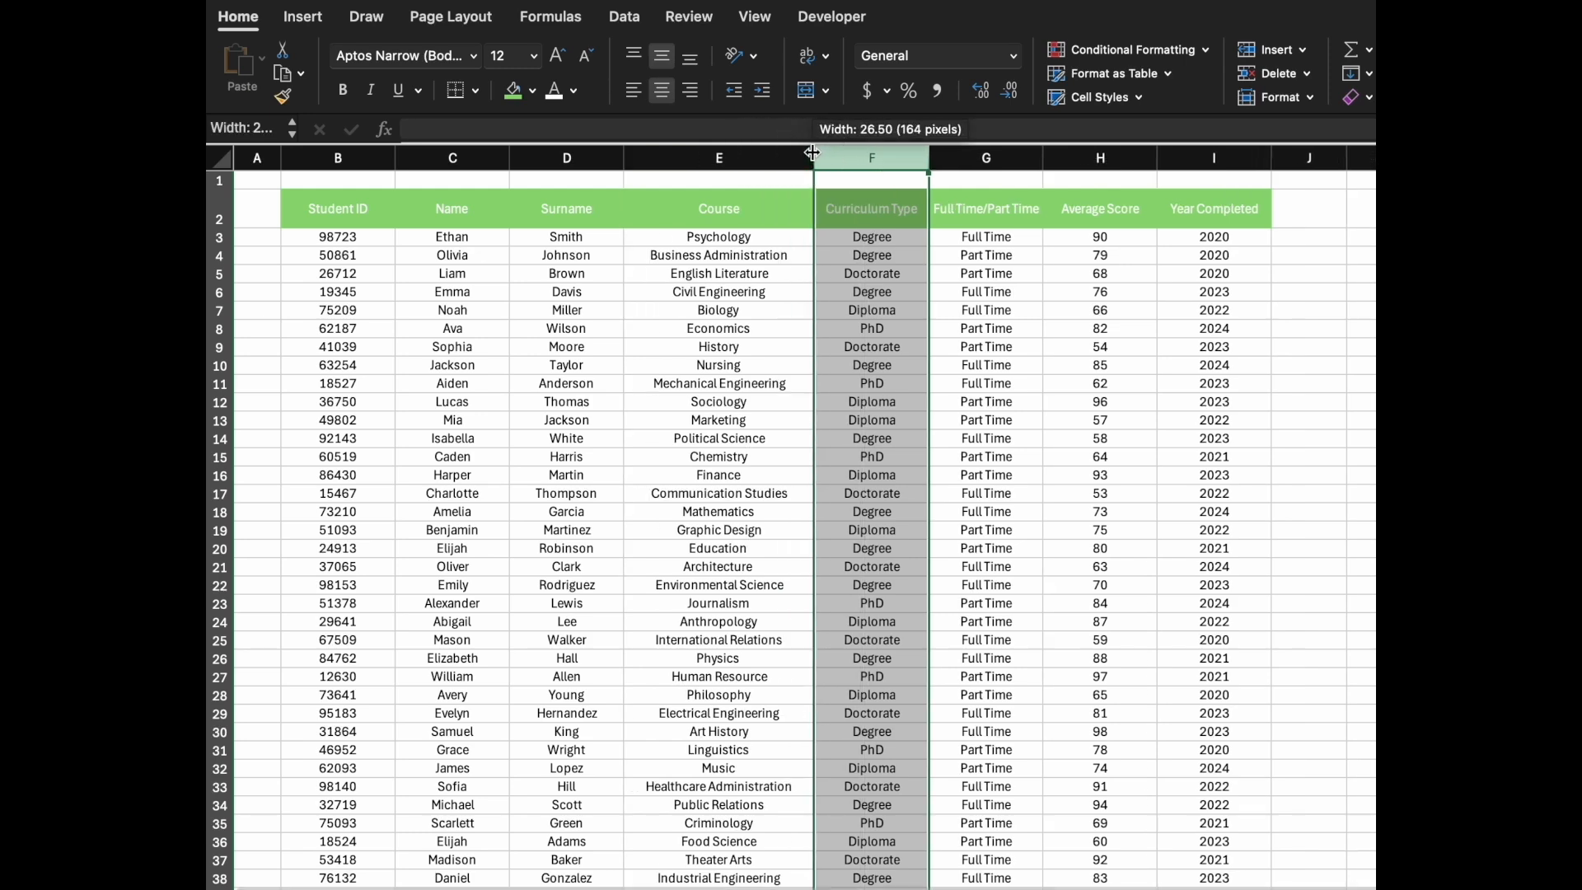
click(651, 484)
Step: Convert the student data range B2:I101 into a table with headers
click(340, 208)
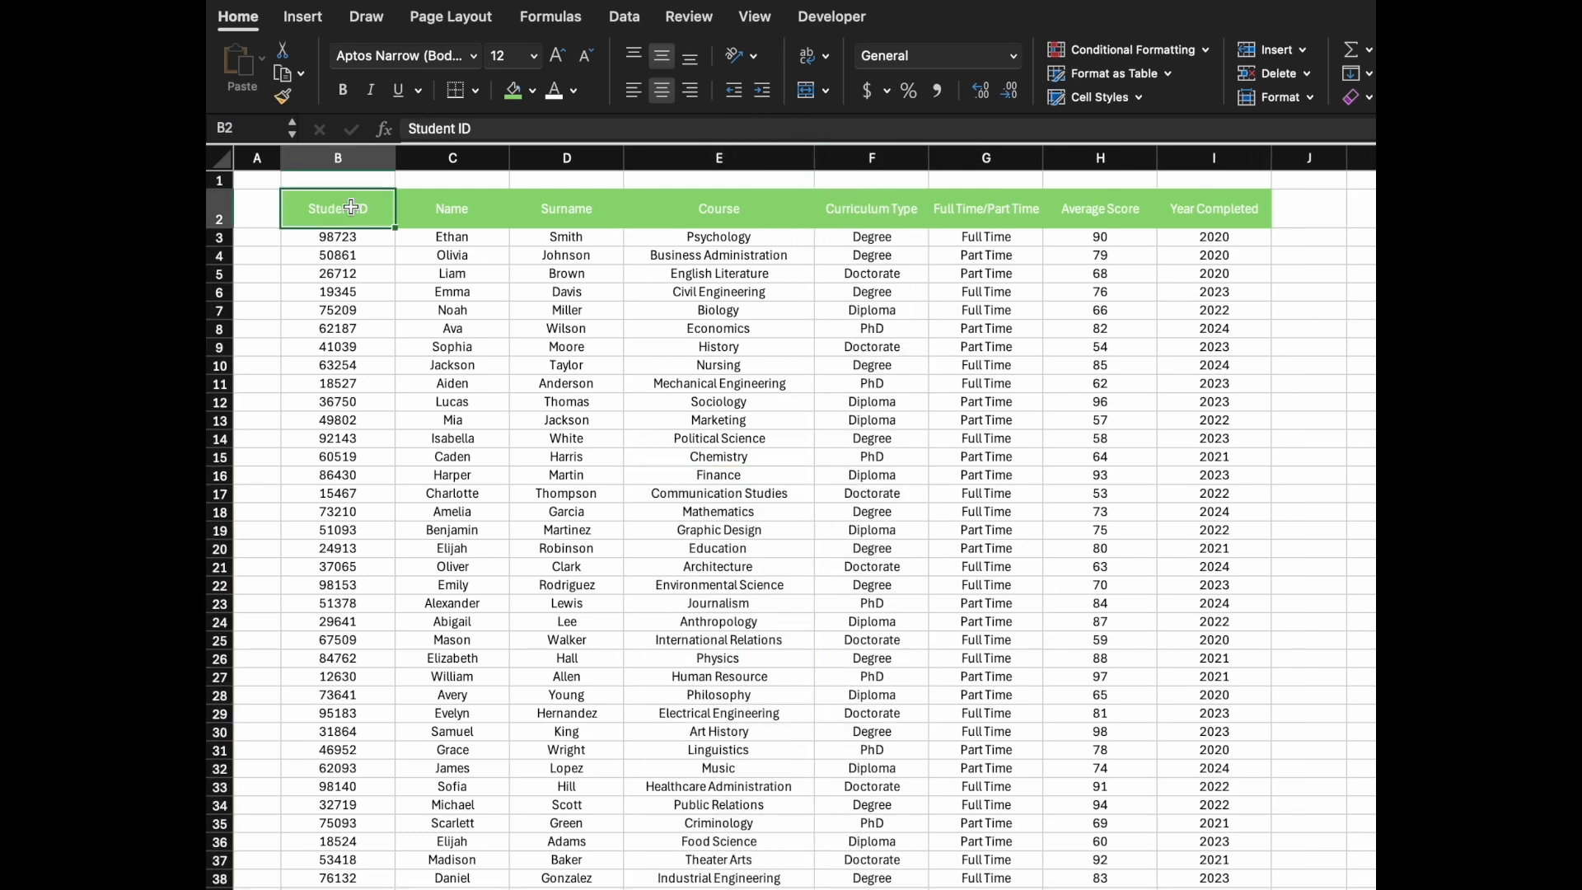
key(super+shift+Down)
key(super+shift+Right)
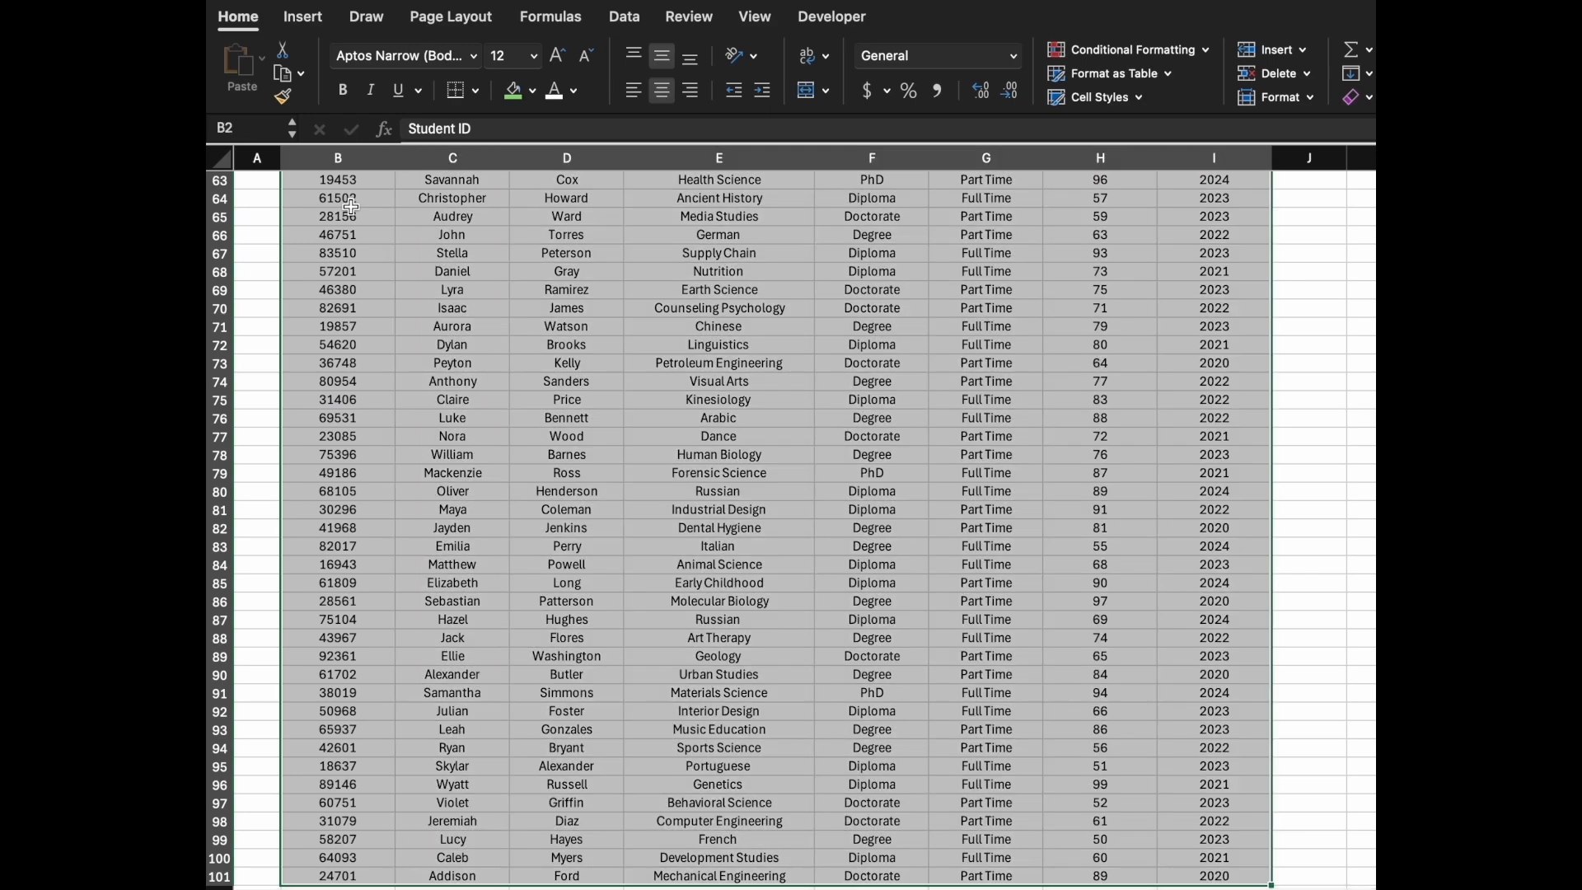
scroll(463, 321, up, 10)
scroll(463, 322, up, 10)
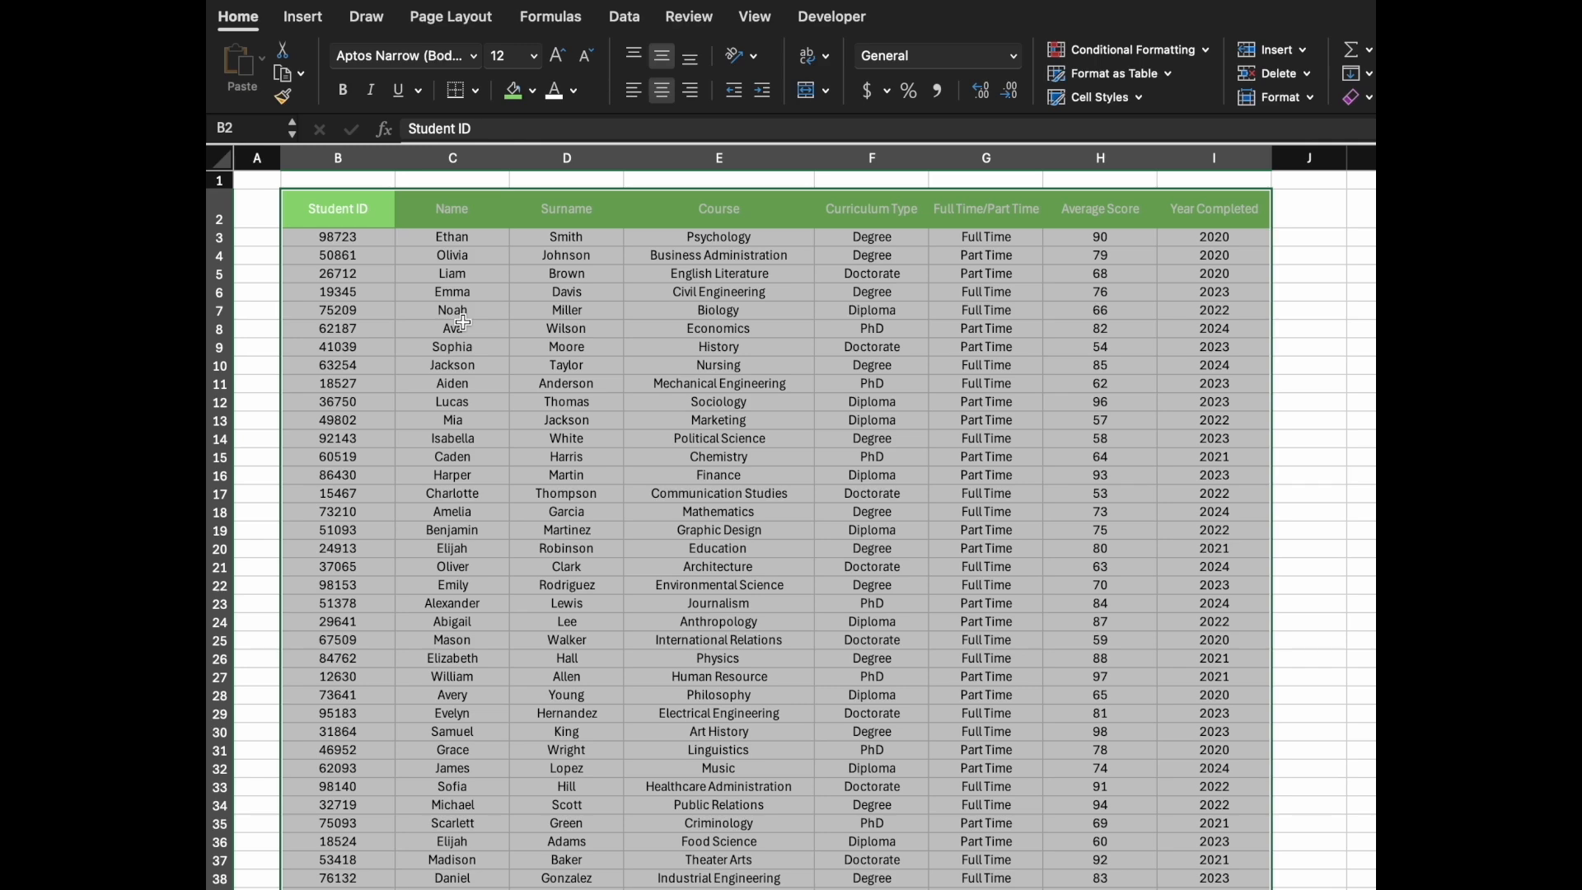
scroll(466, 330, down, 1)
key(ctrl+t)
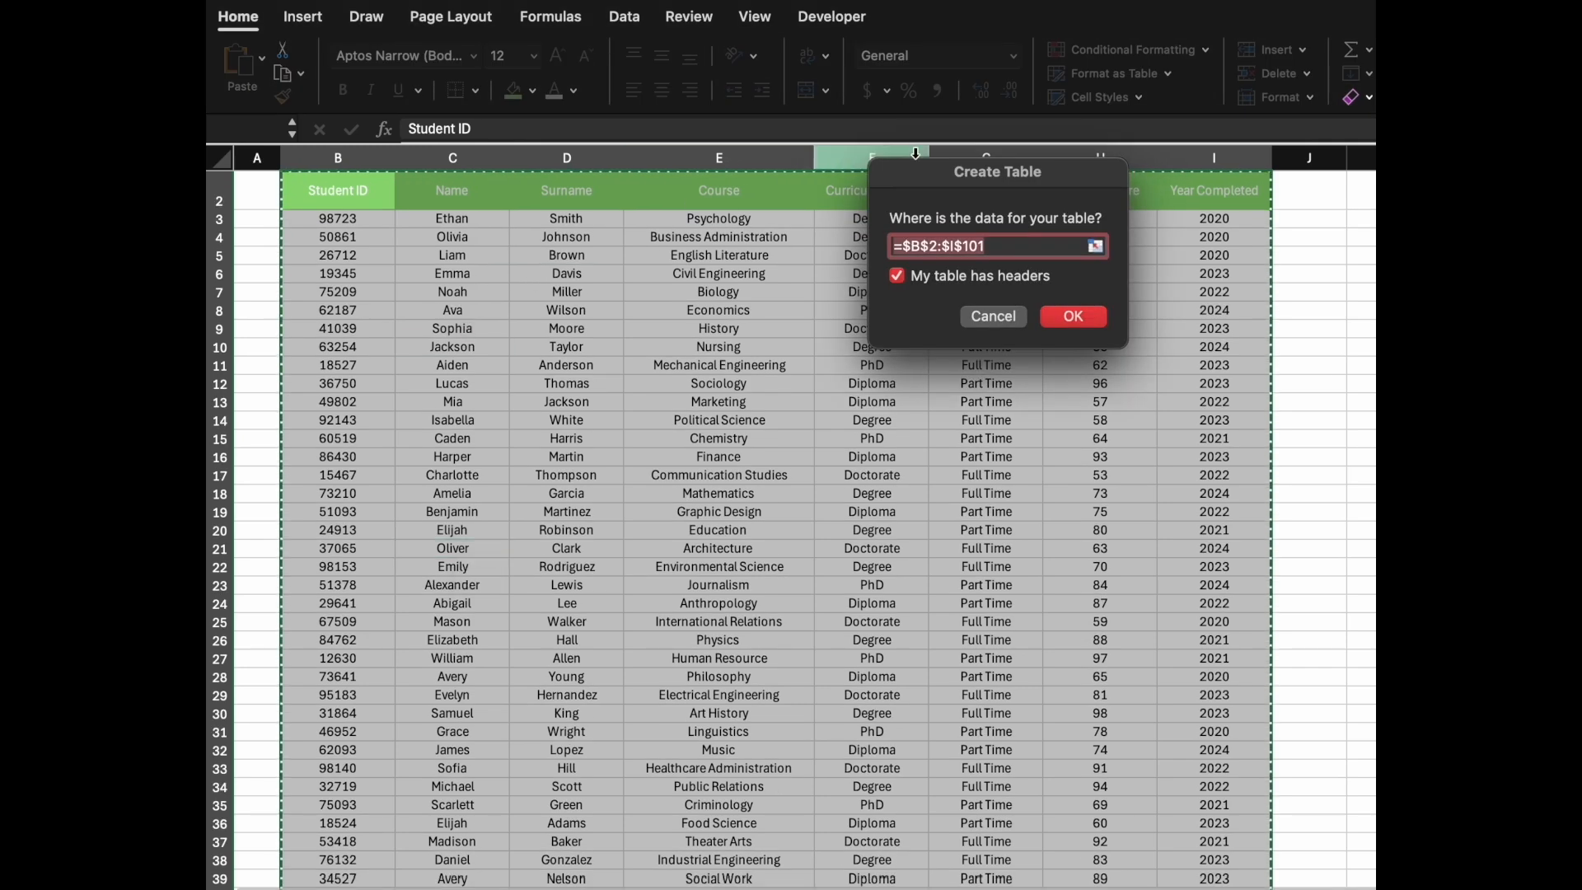
click(1075, 318)
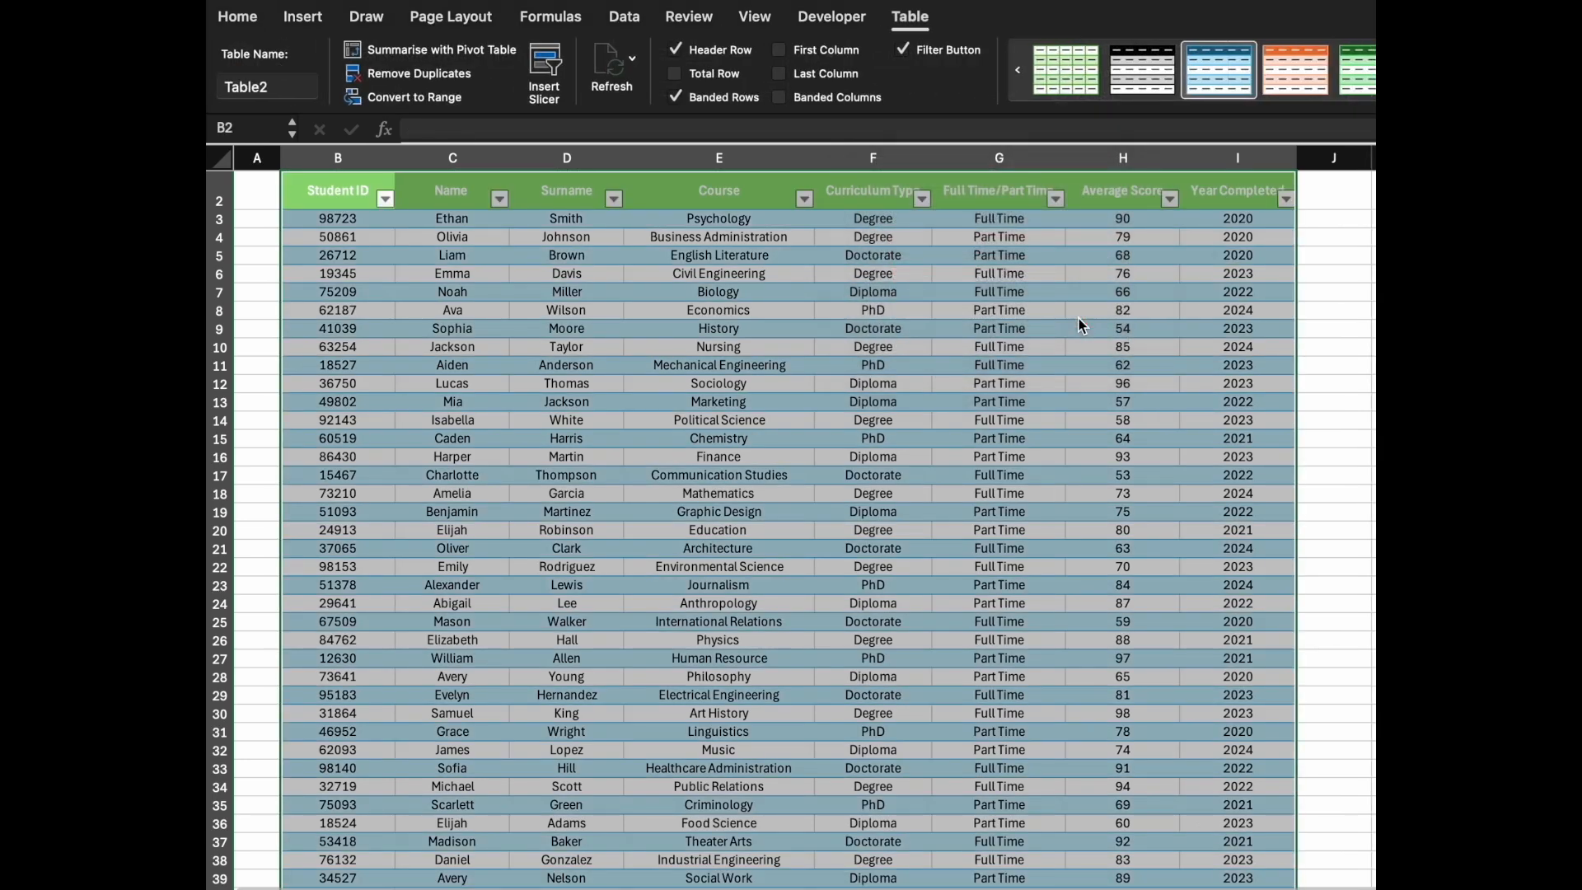
Step: Name the whole student table range, including its header row, data
click(945, 374)
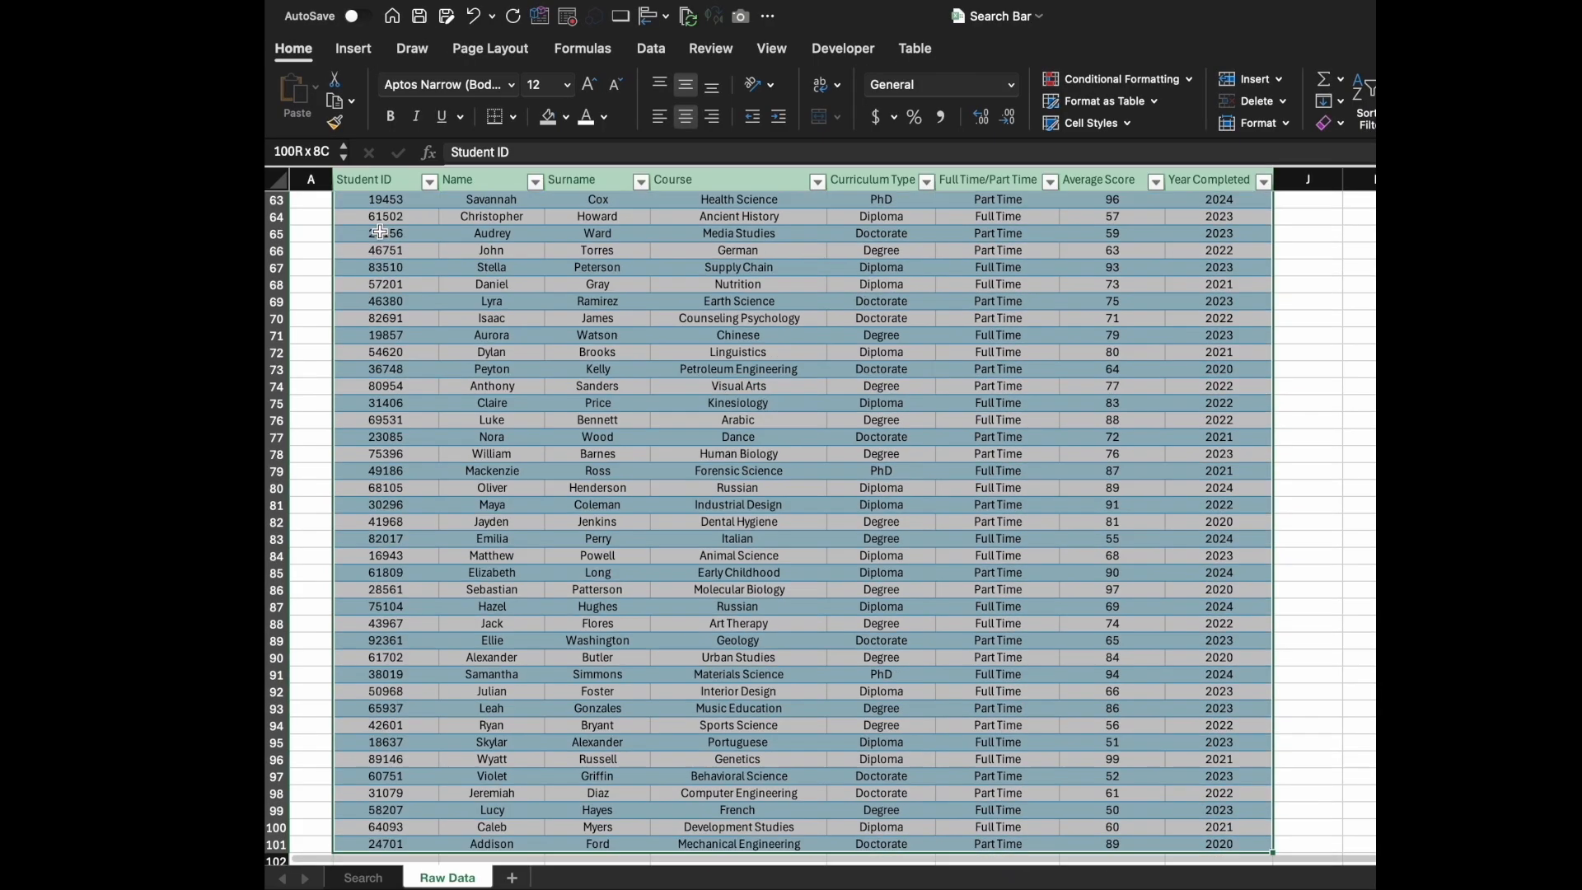
text(data)
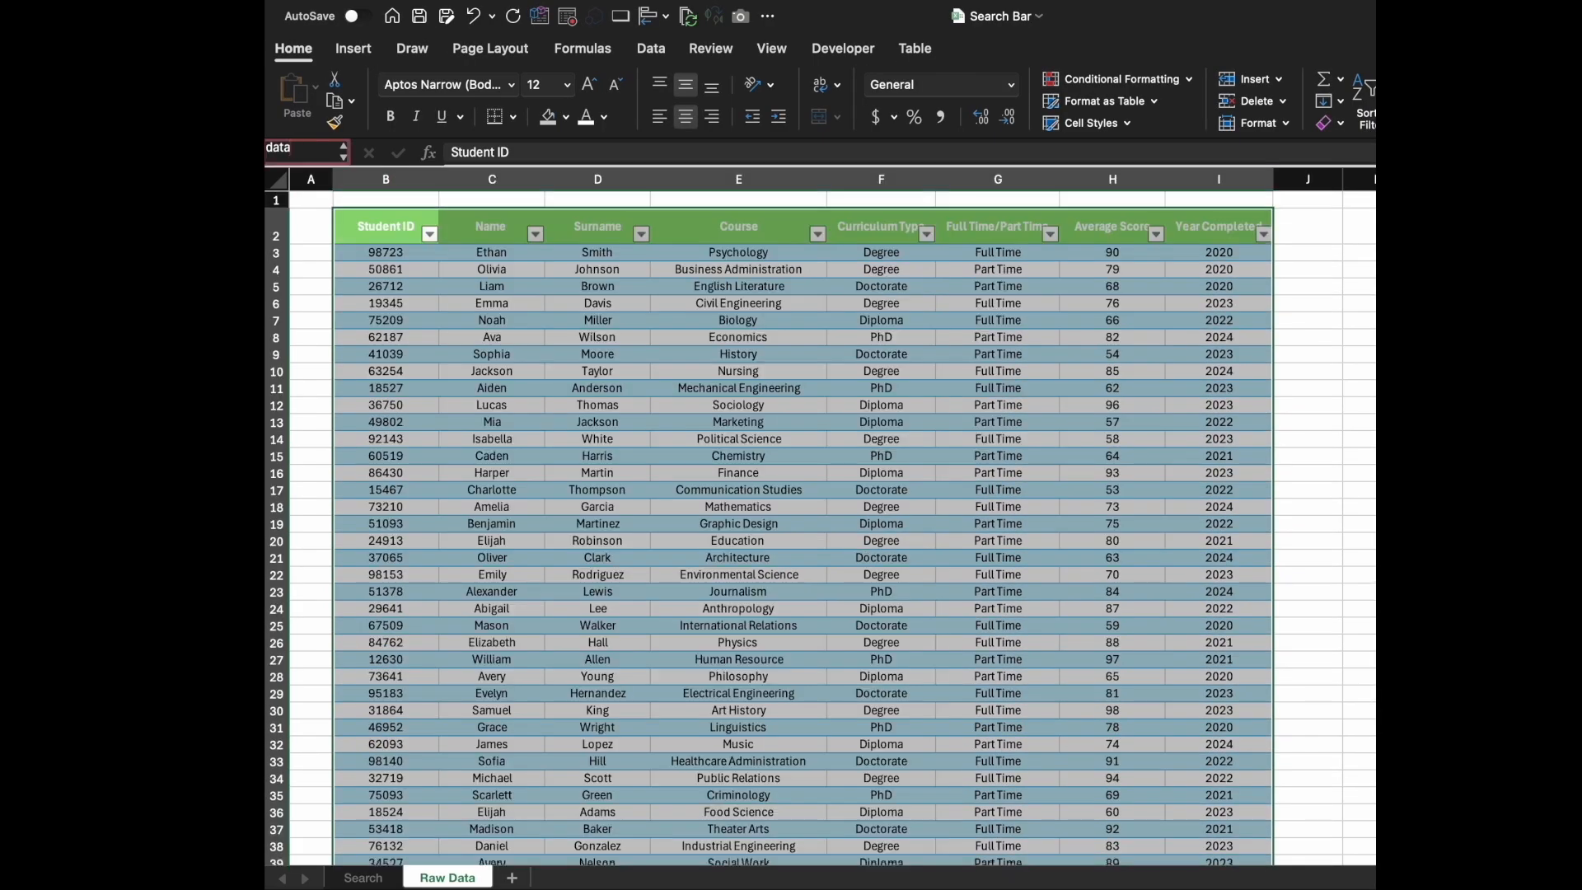
key(Return)
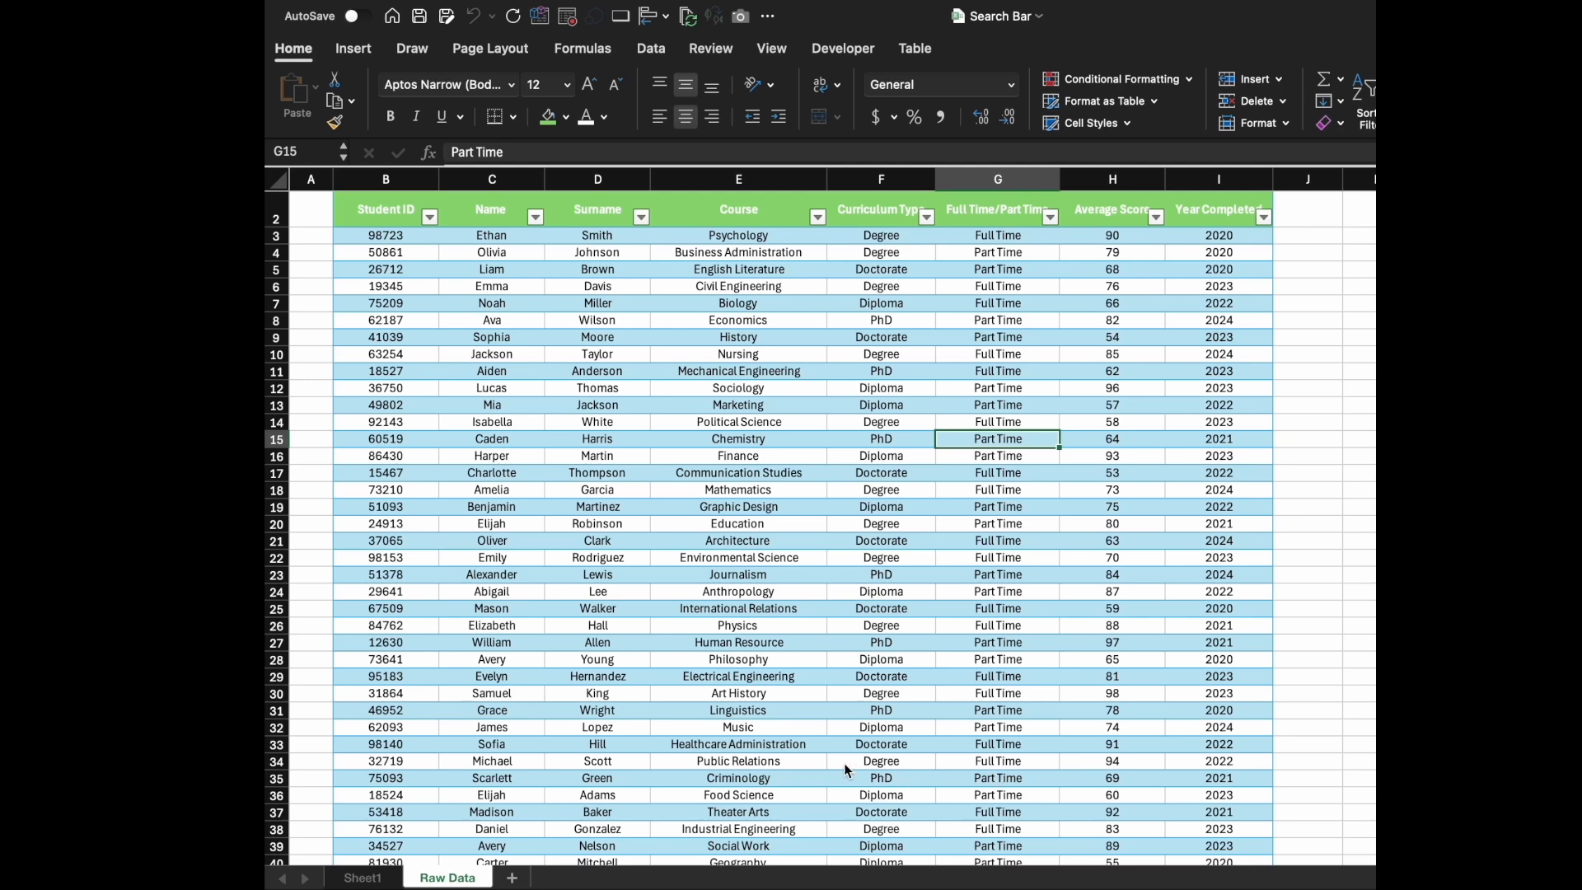
Step: Rename the empty worksheet Sheet1 as Search
click(376, 879)
double_click(376, 879)
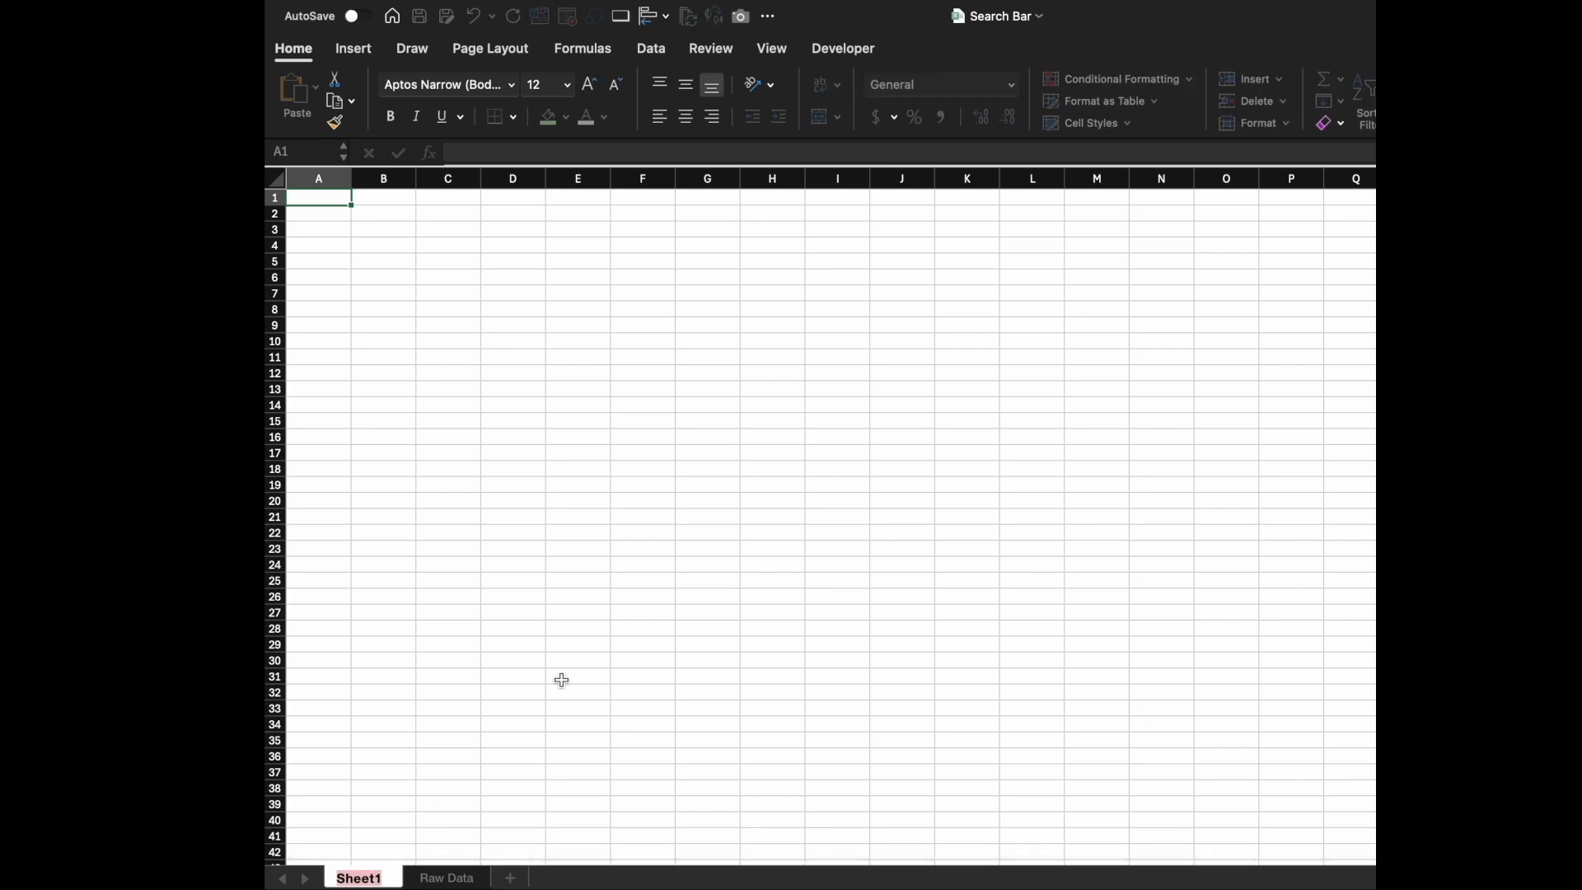
text(Search)
Step: Copy the header row B2:I2 from the Raw Data sheet and paste it at B3 on the Search sheet
click(445, 877)
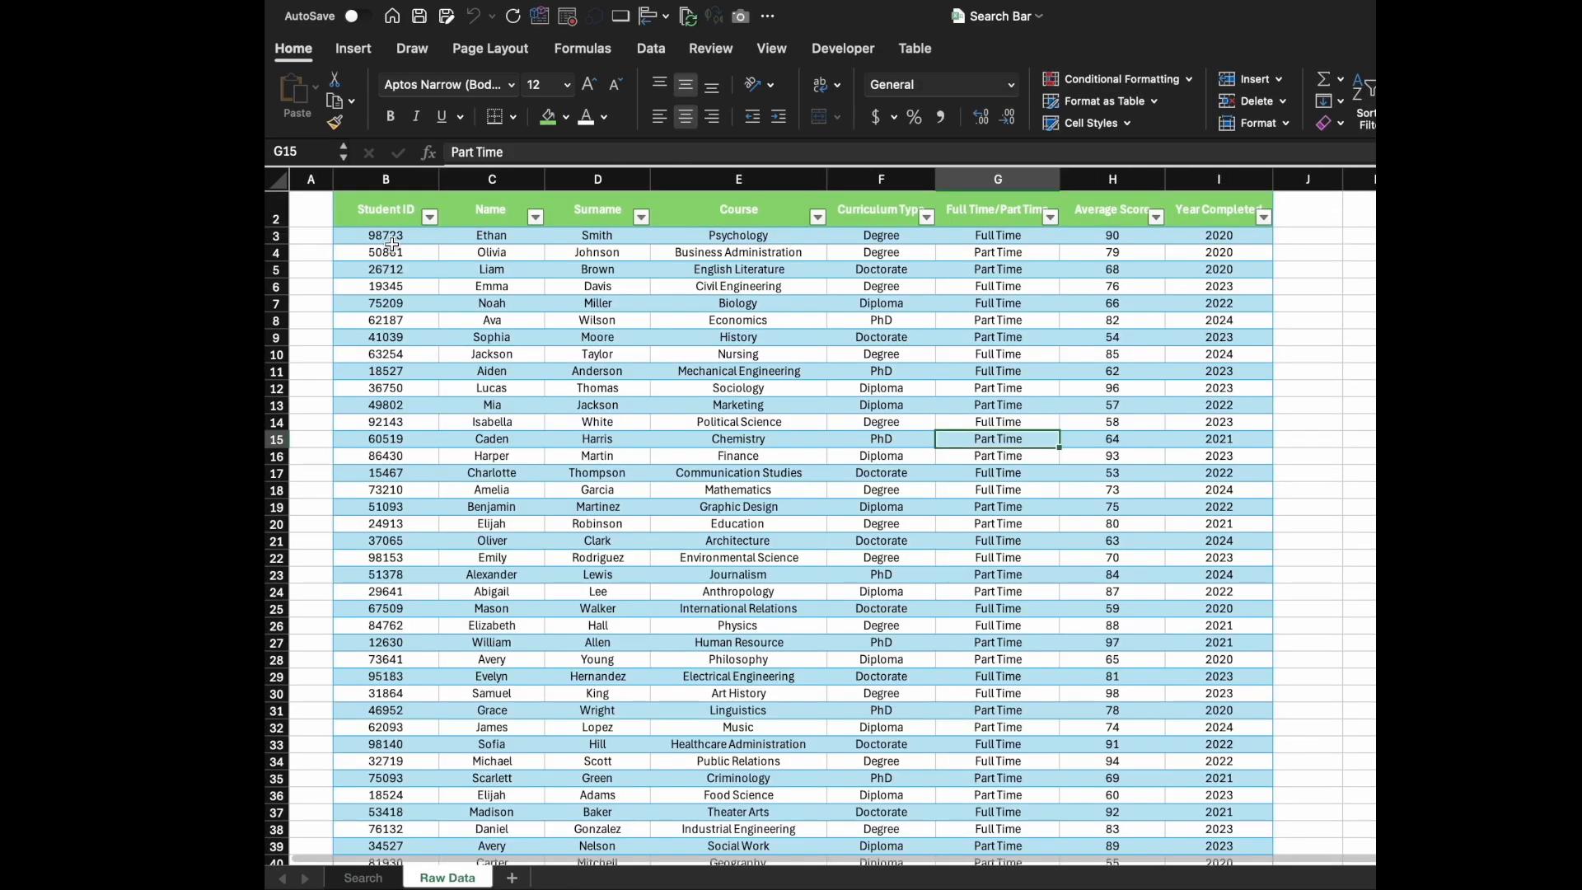
drag(386, 215, 1218, 216)
key(super+c)
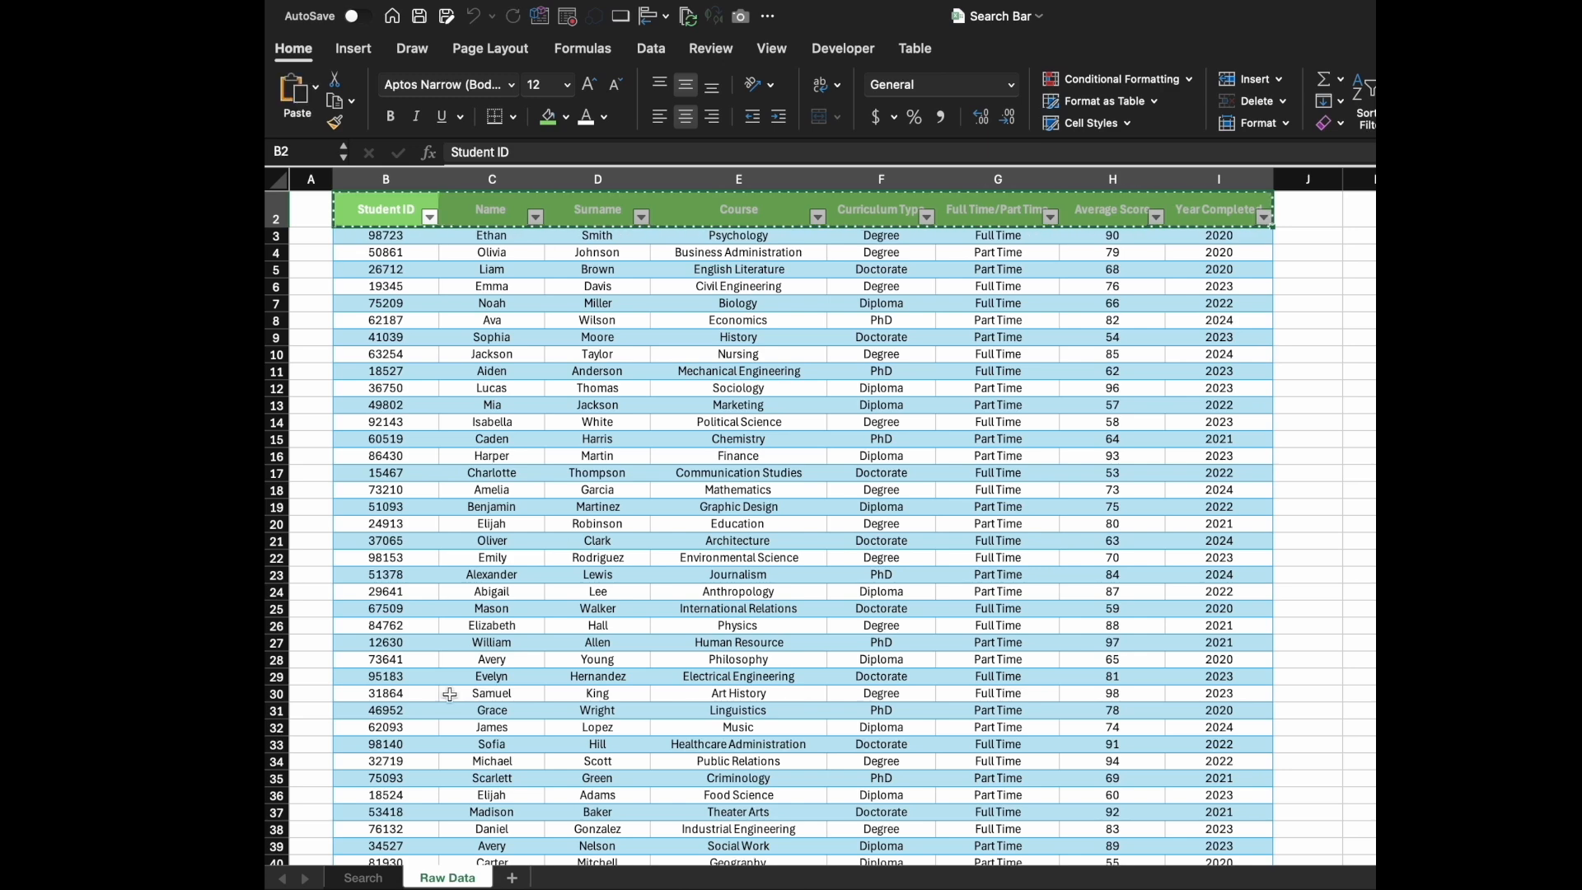
click(363, 877)
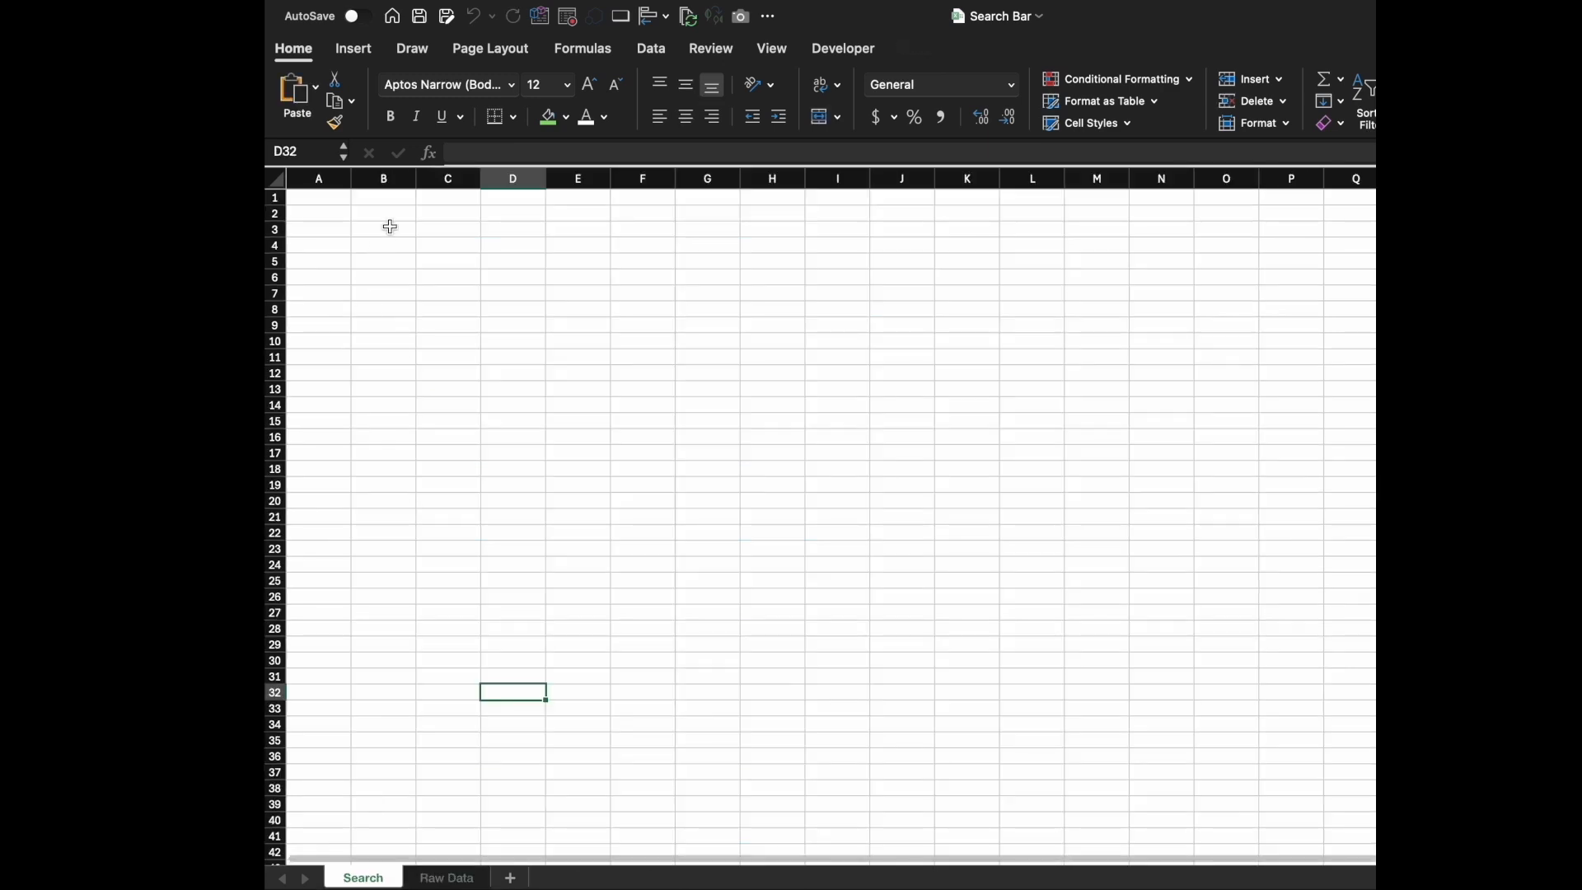
click(389, 234)
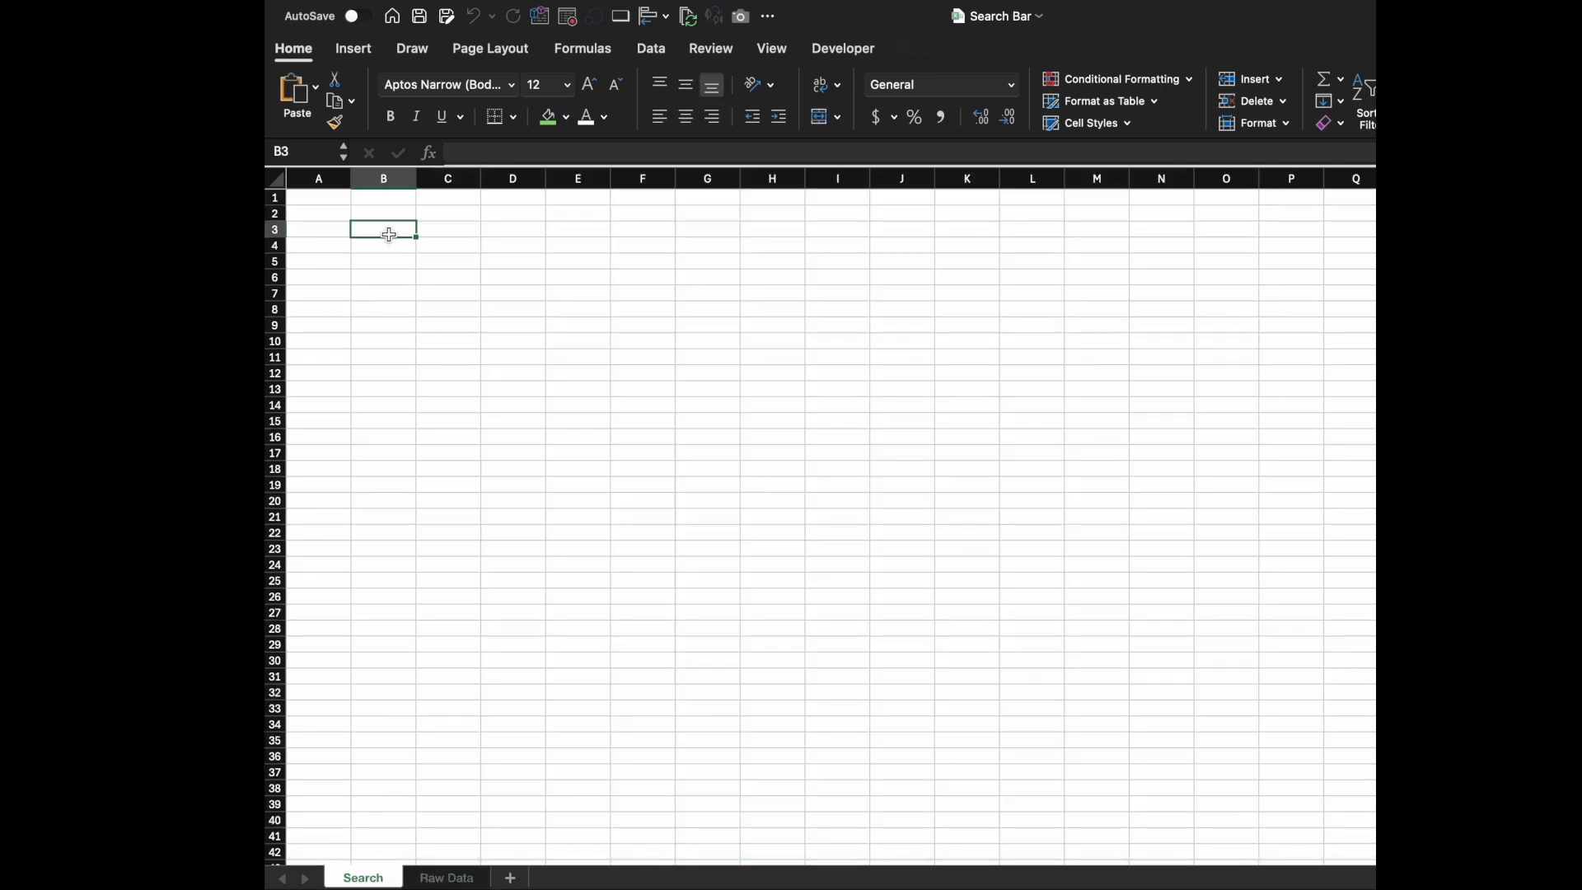
key(super+v)
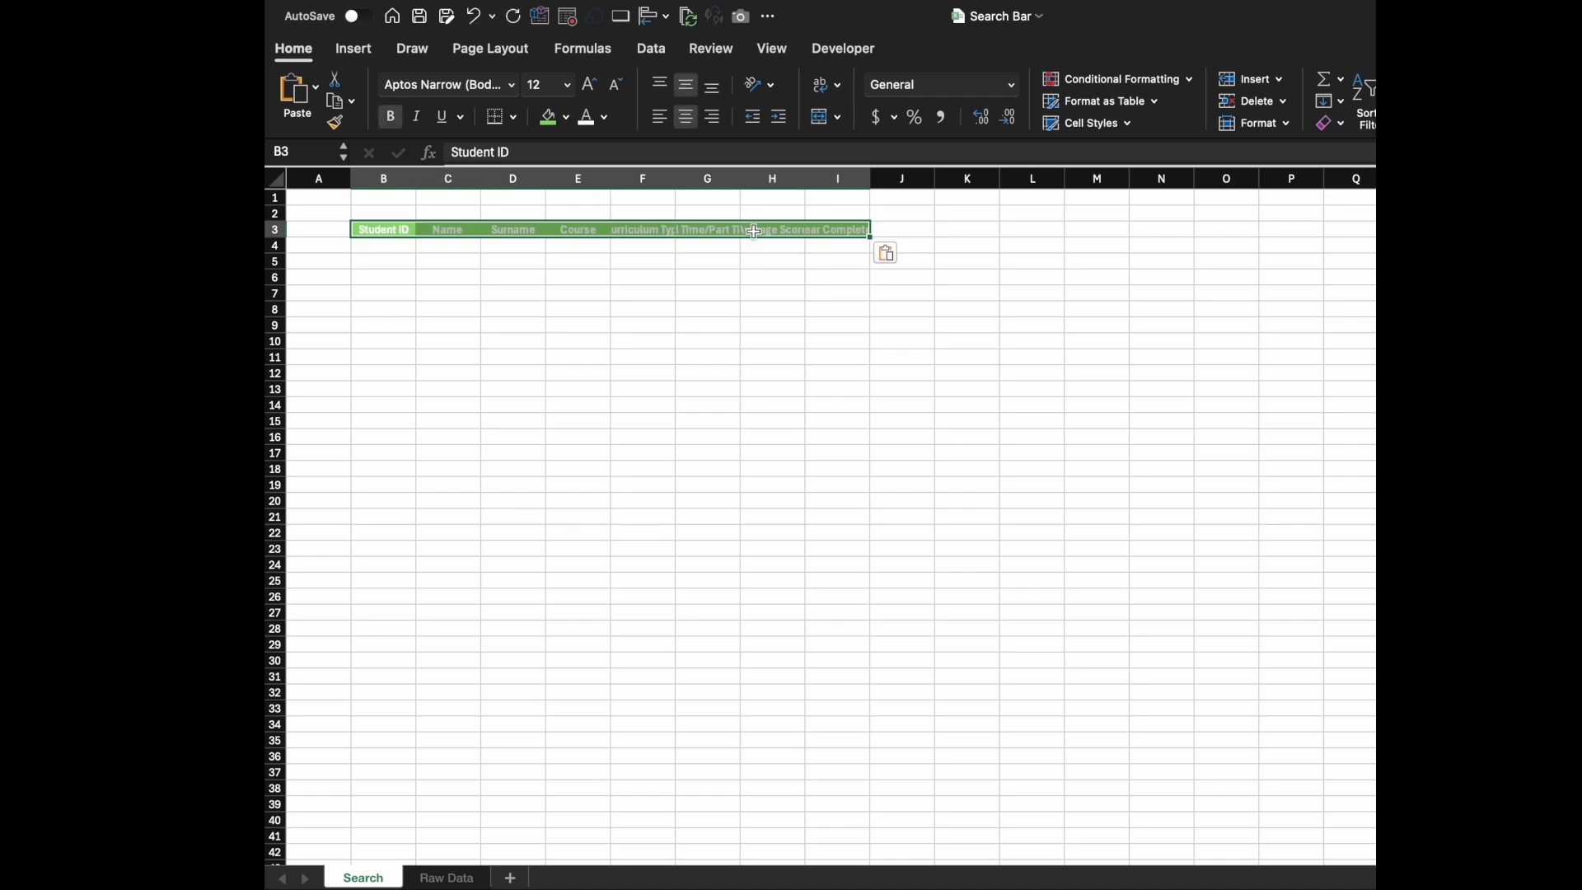
Step: Widen columns F to I on the Search sheet to fit their headings and make header row 3 taller
drag(870, 177, 952, 177)
drag(676, 177, 877, 176)
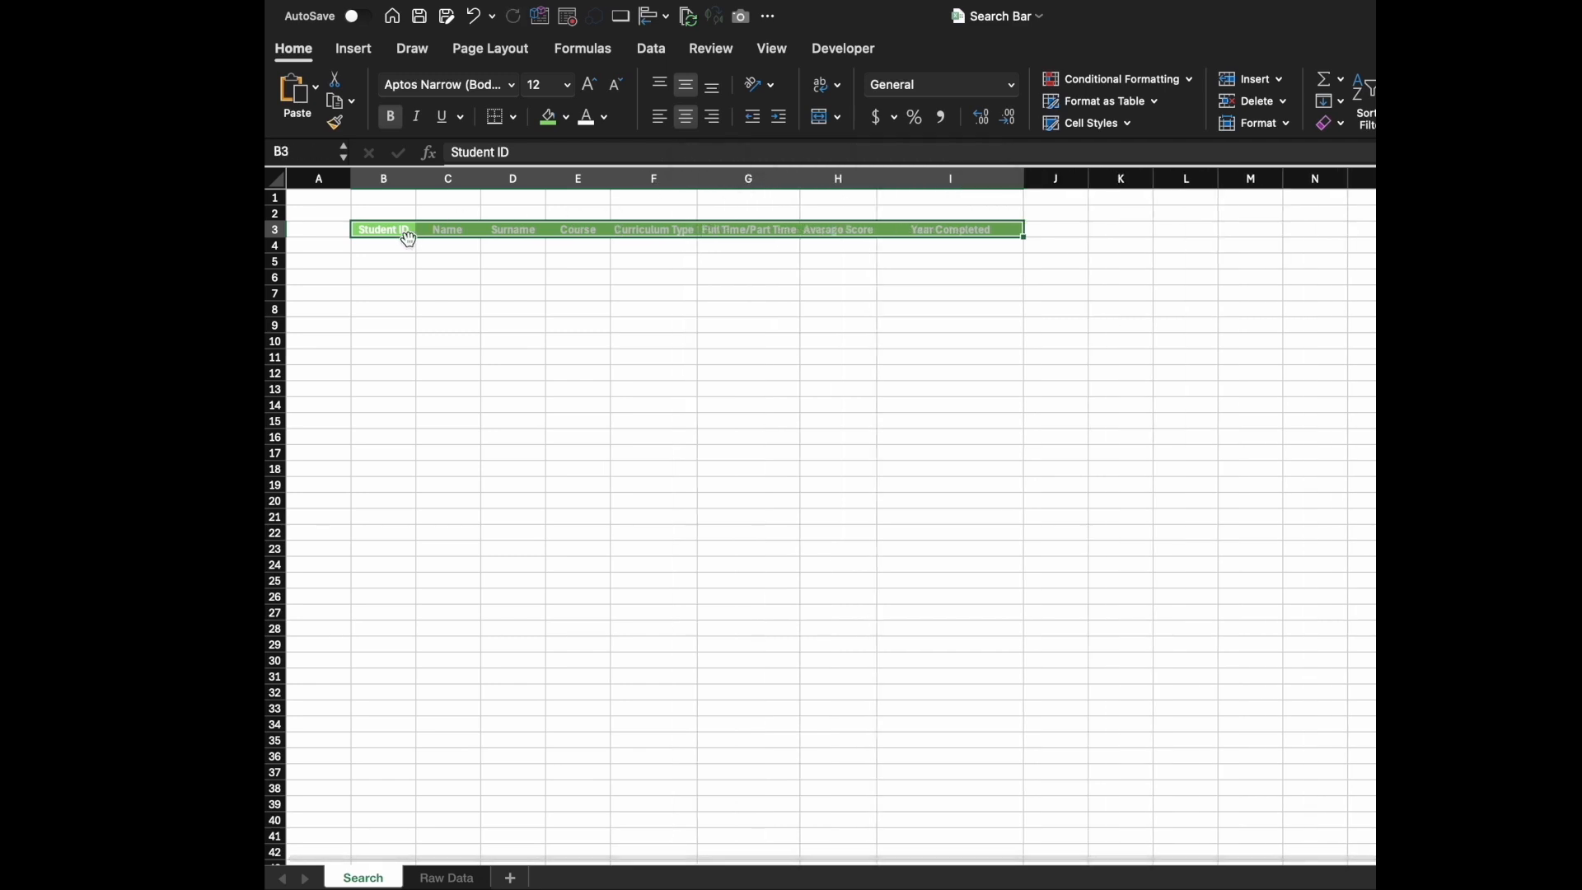
drag(275, 237, 275, 260)
Step: Insert one blank row at row 2, above the header row of the Search sheet
click(281, 213)
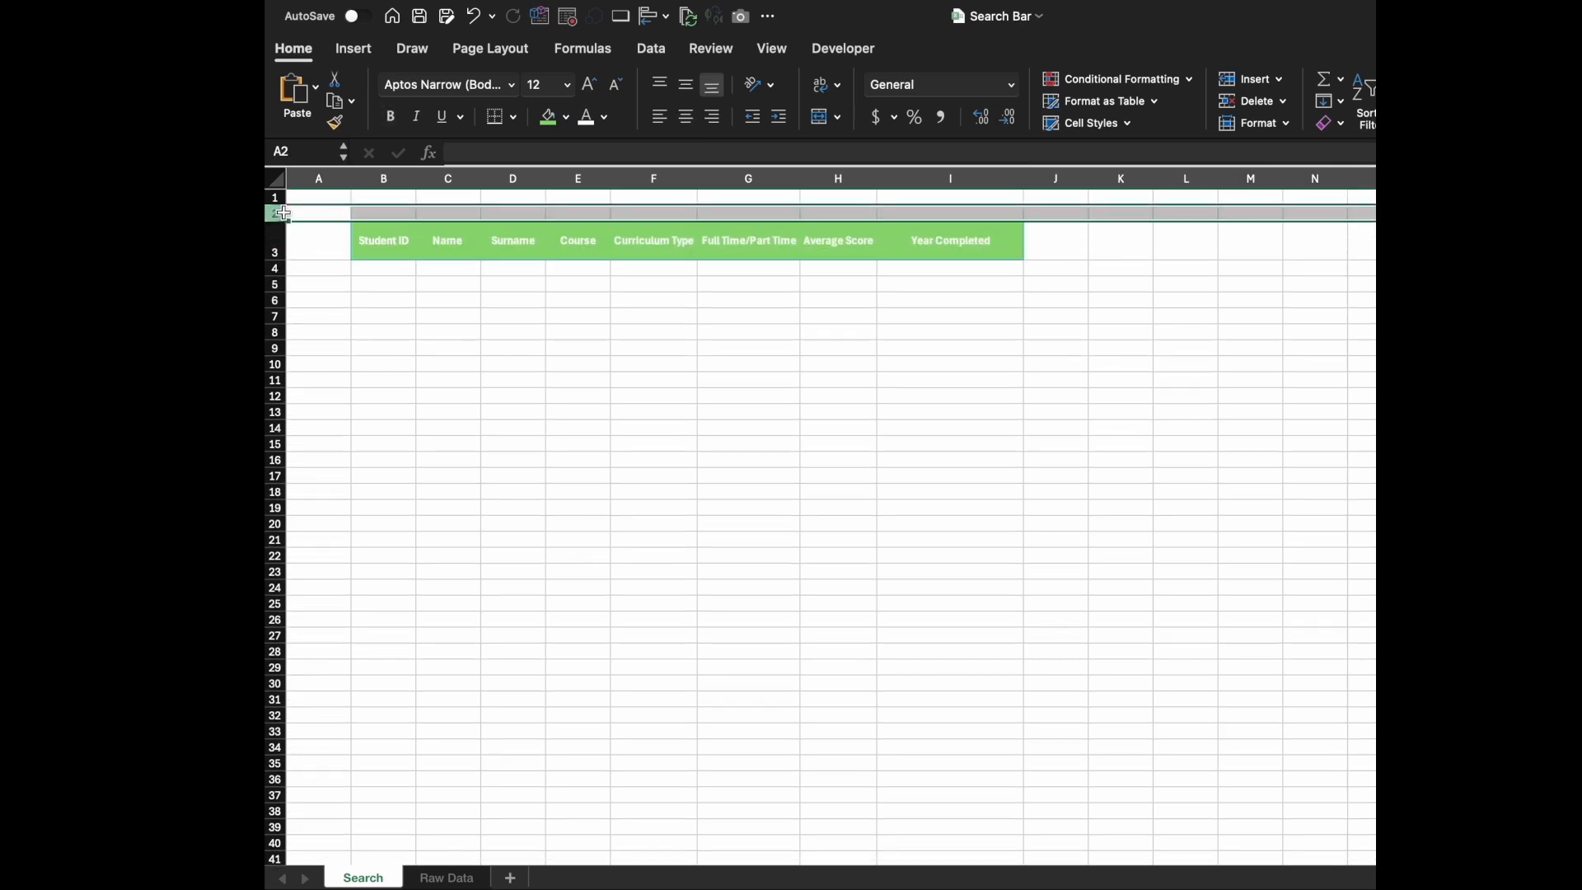
key(ctrl+shift+plus)
click(470, 442)
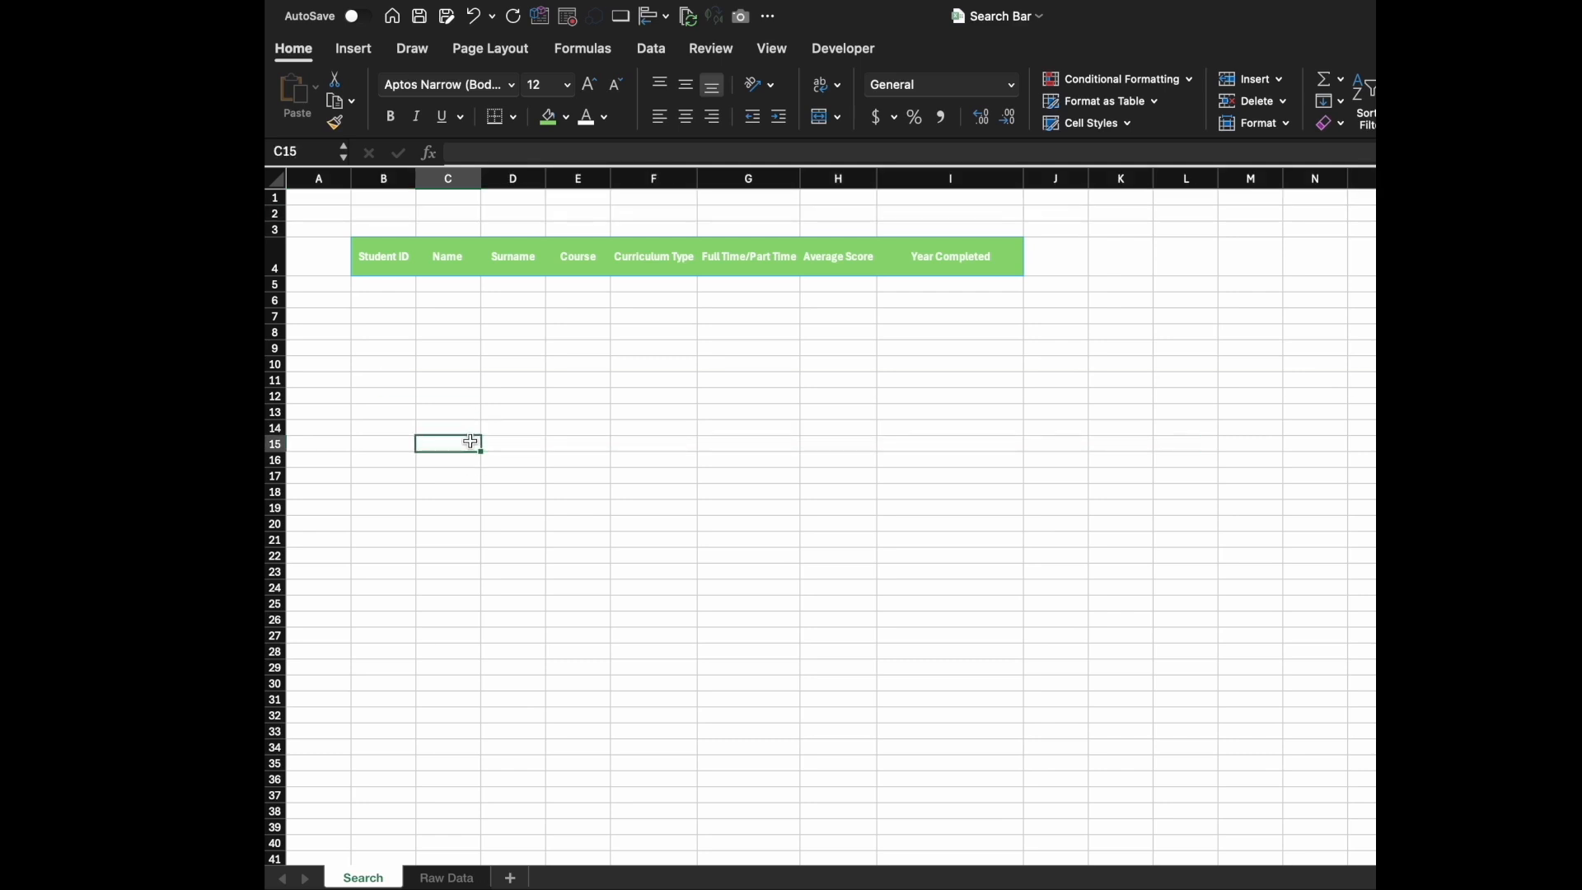
Step: Fill cell F2 with light grey as the search input cell
click(652, 215)
click(568, 117)
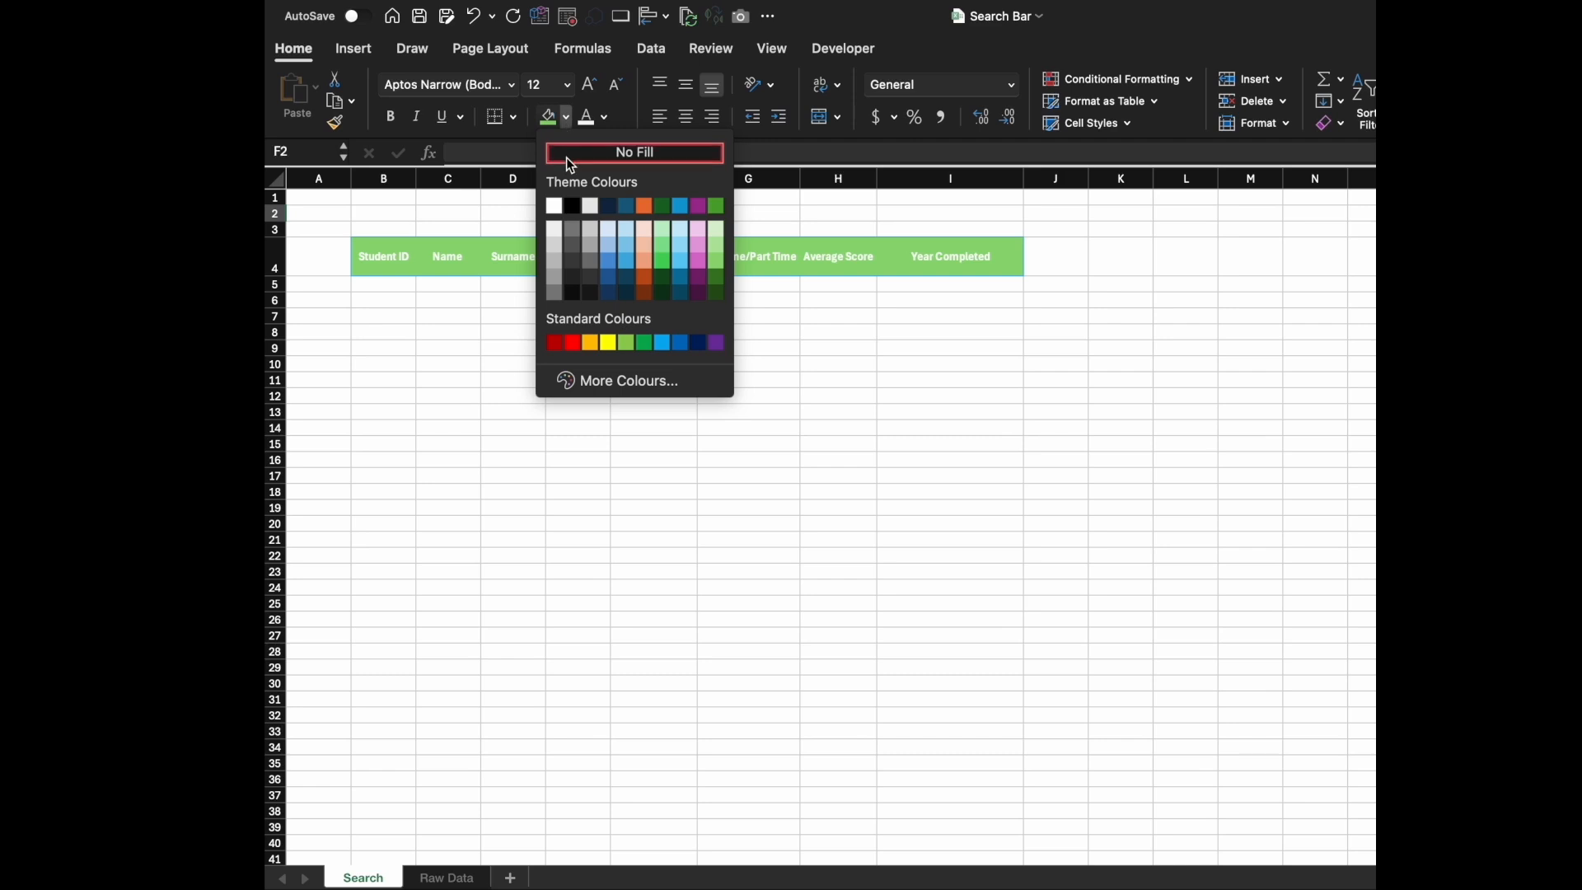
click(591, 231)
click(578, 332)
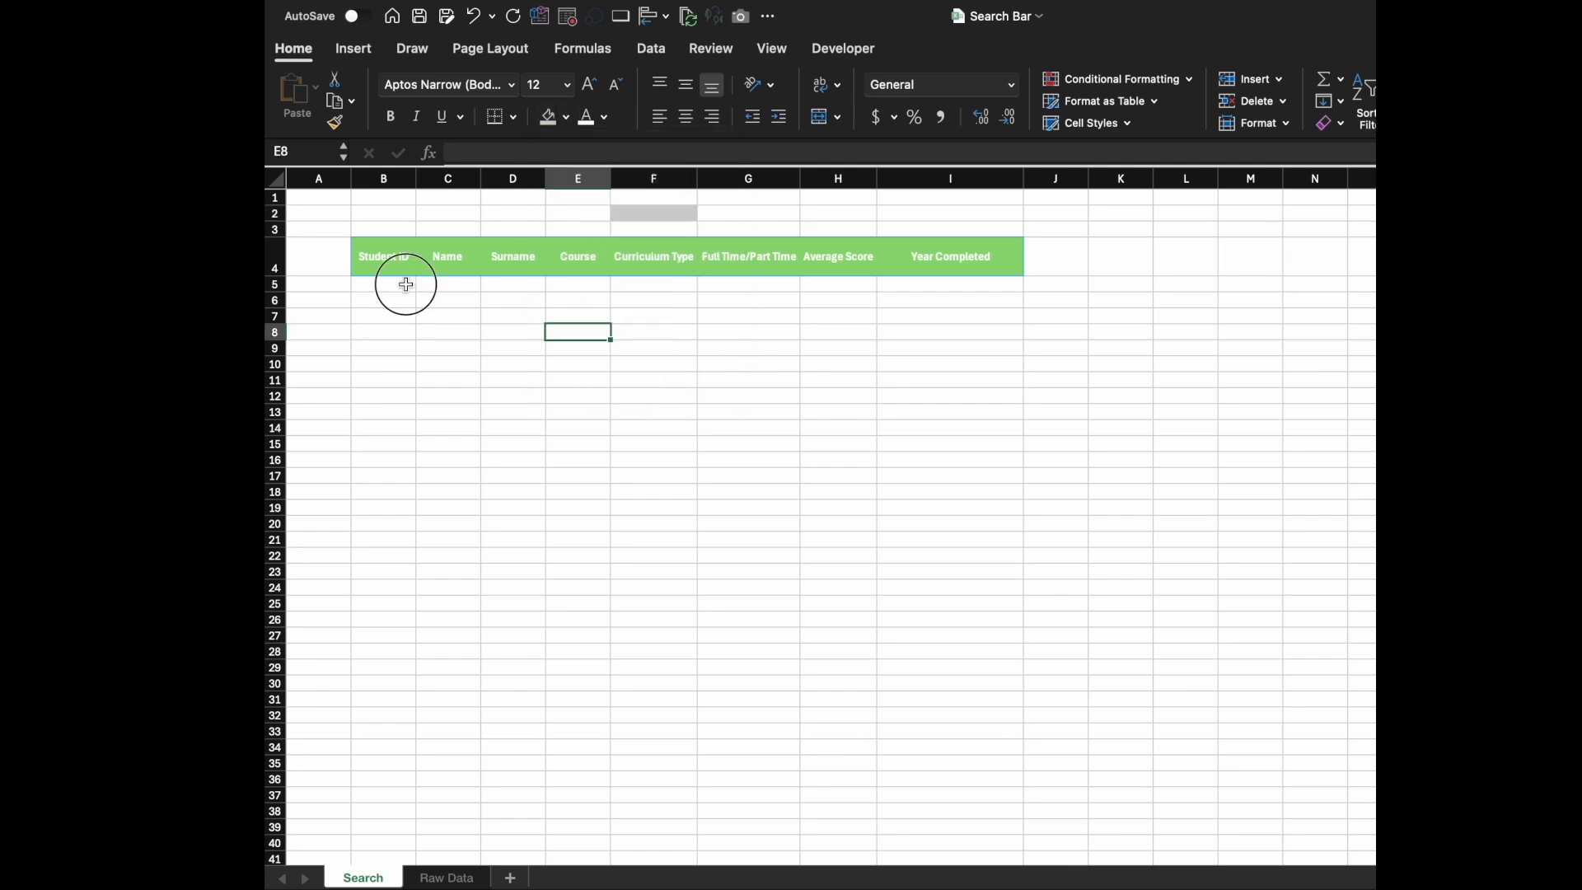
Step: Start a FILTER formula in B5 of the Search sheet, using all student records on the Raw Data sheet (Table2) as the array
click(407, 281)
text(=)
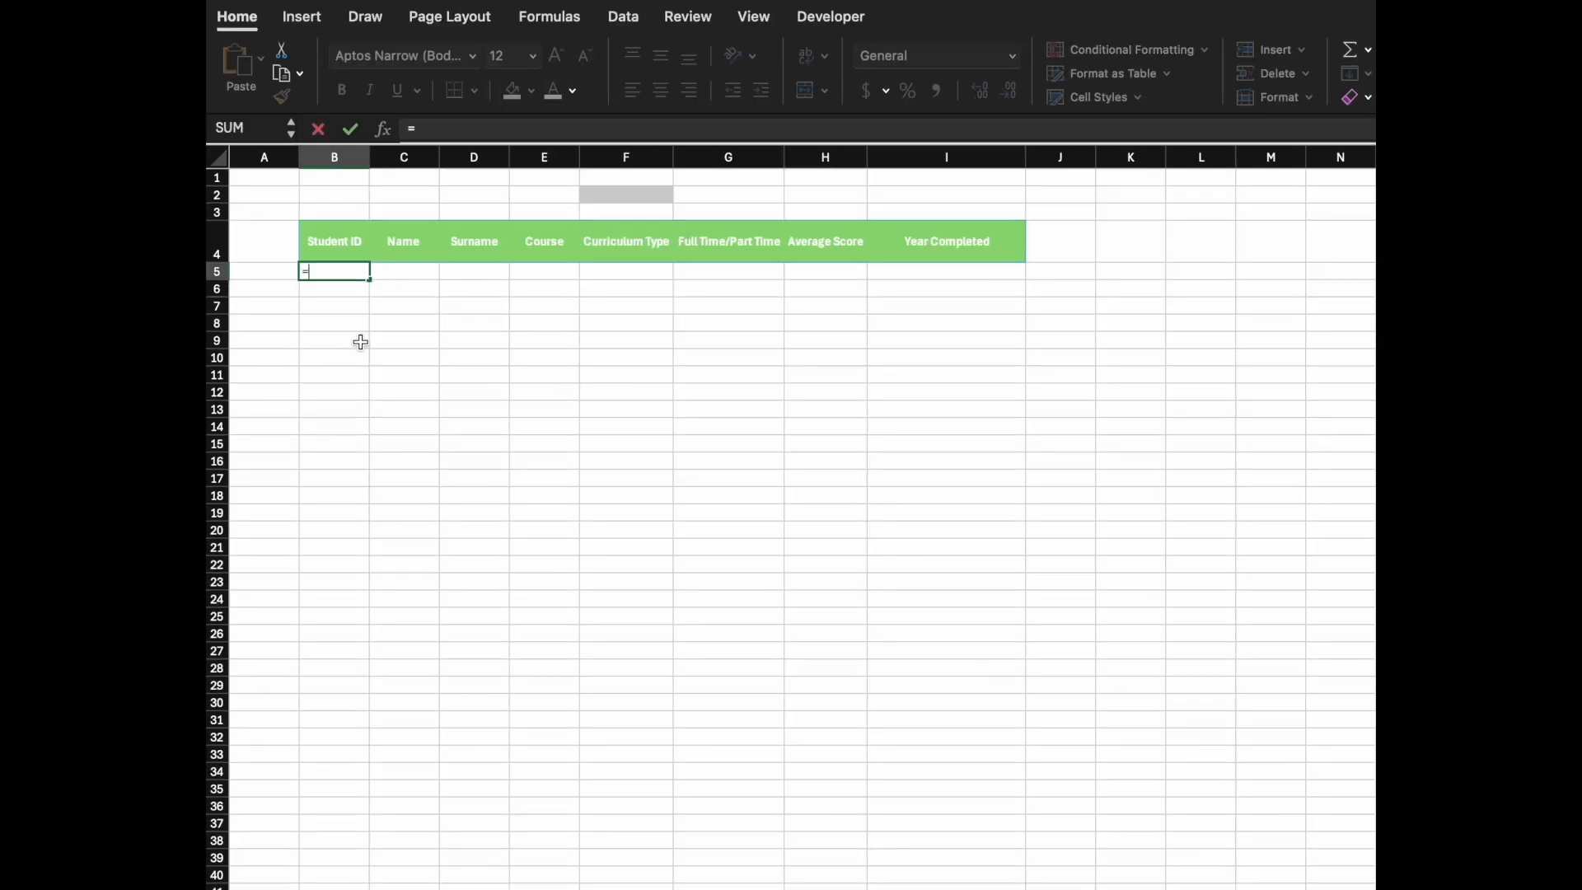
text(fil)
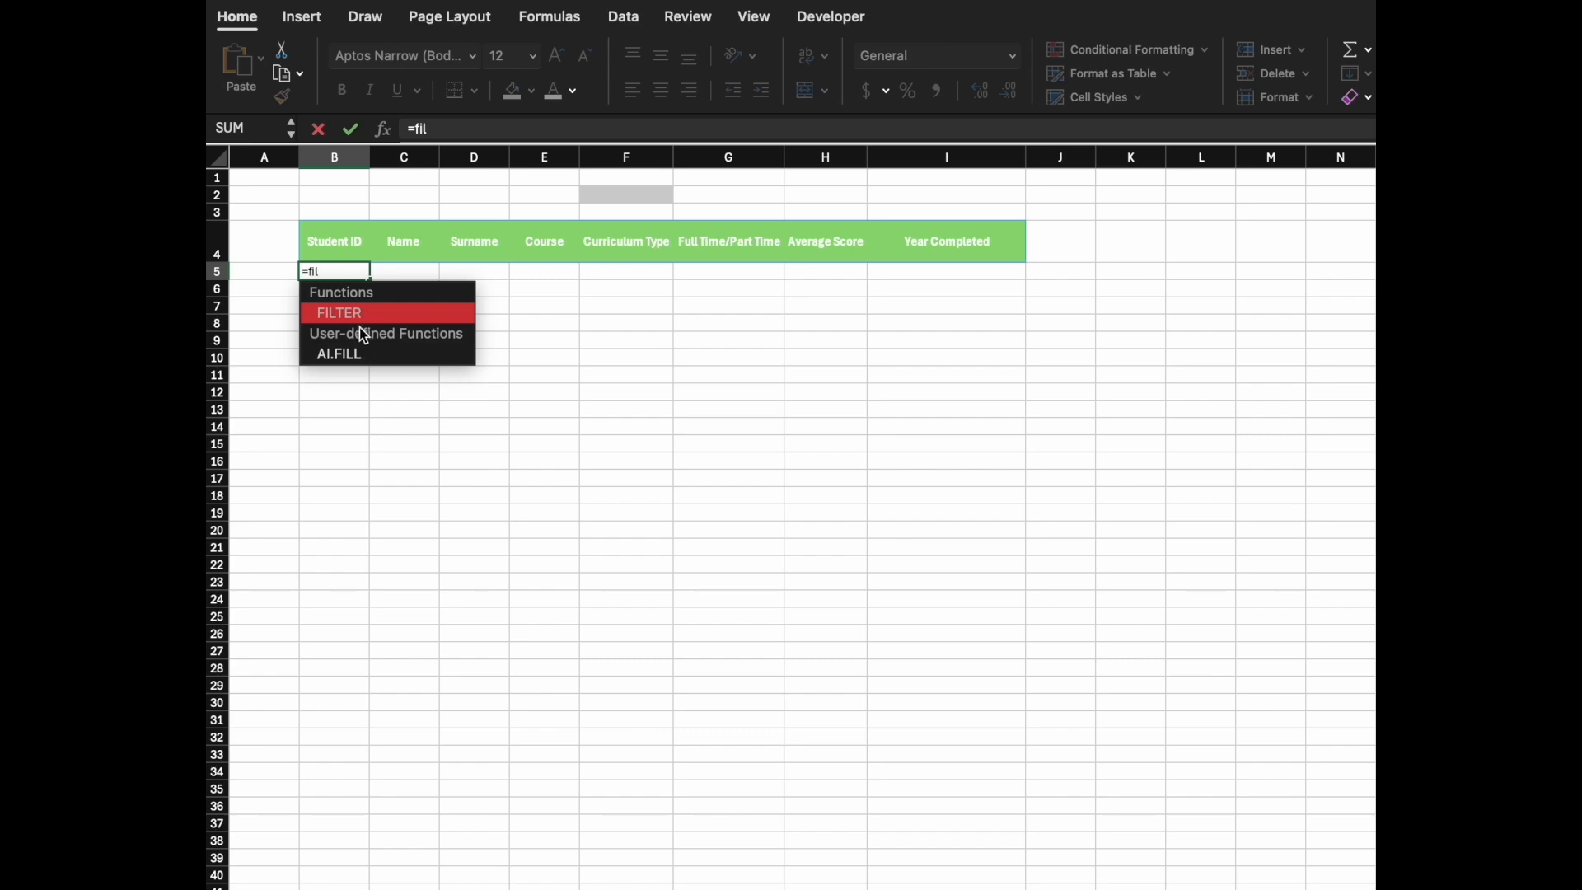
double_click(353, 315)
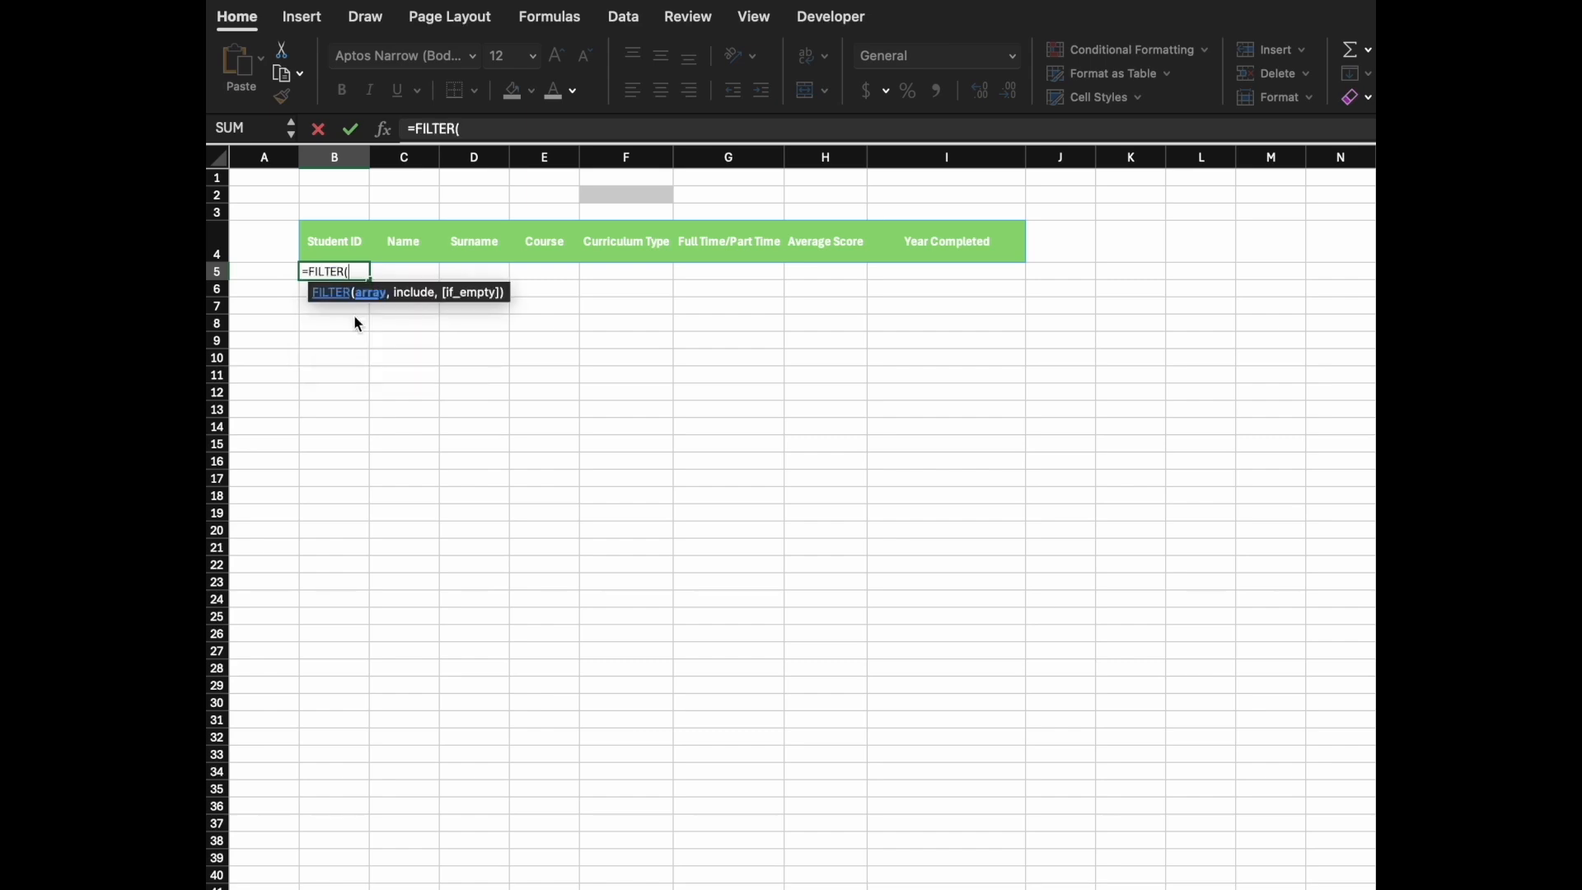
click(404, 889)
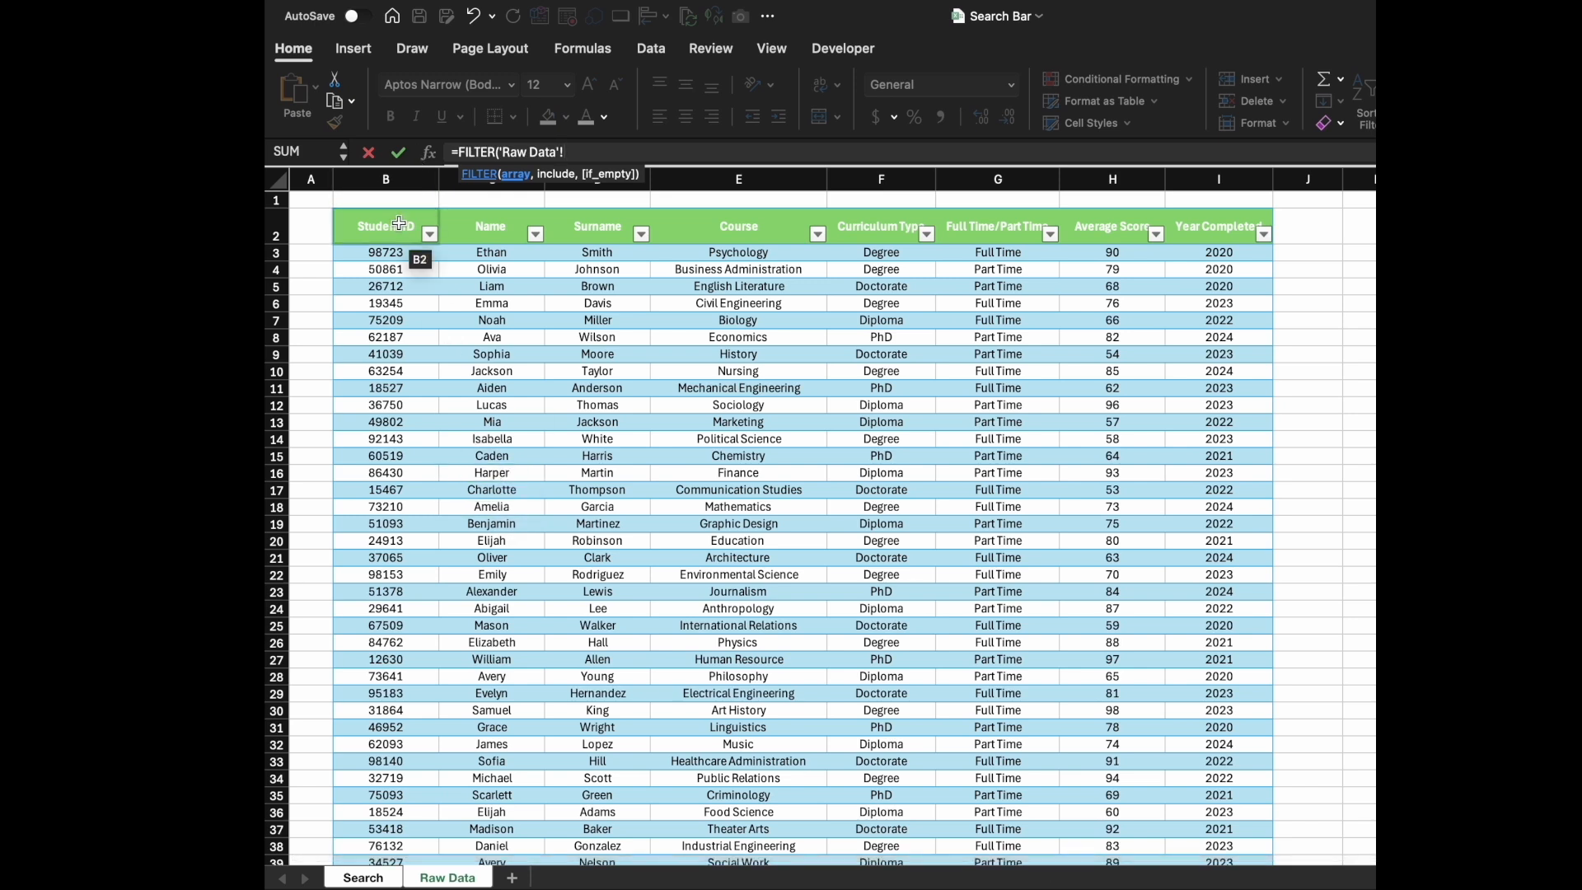
click(395, 254)
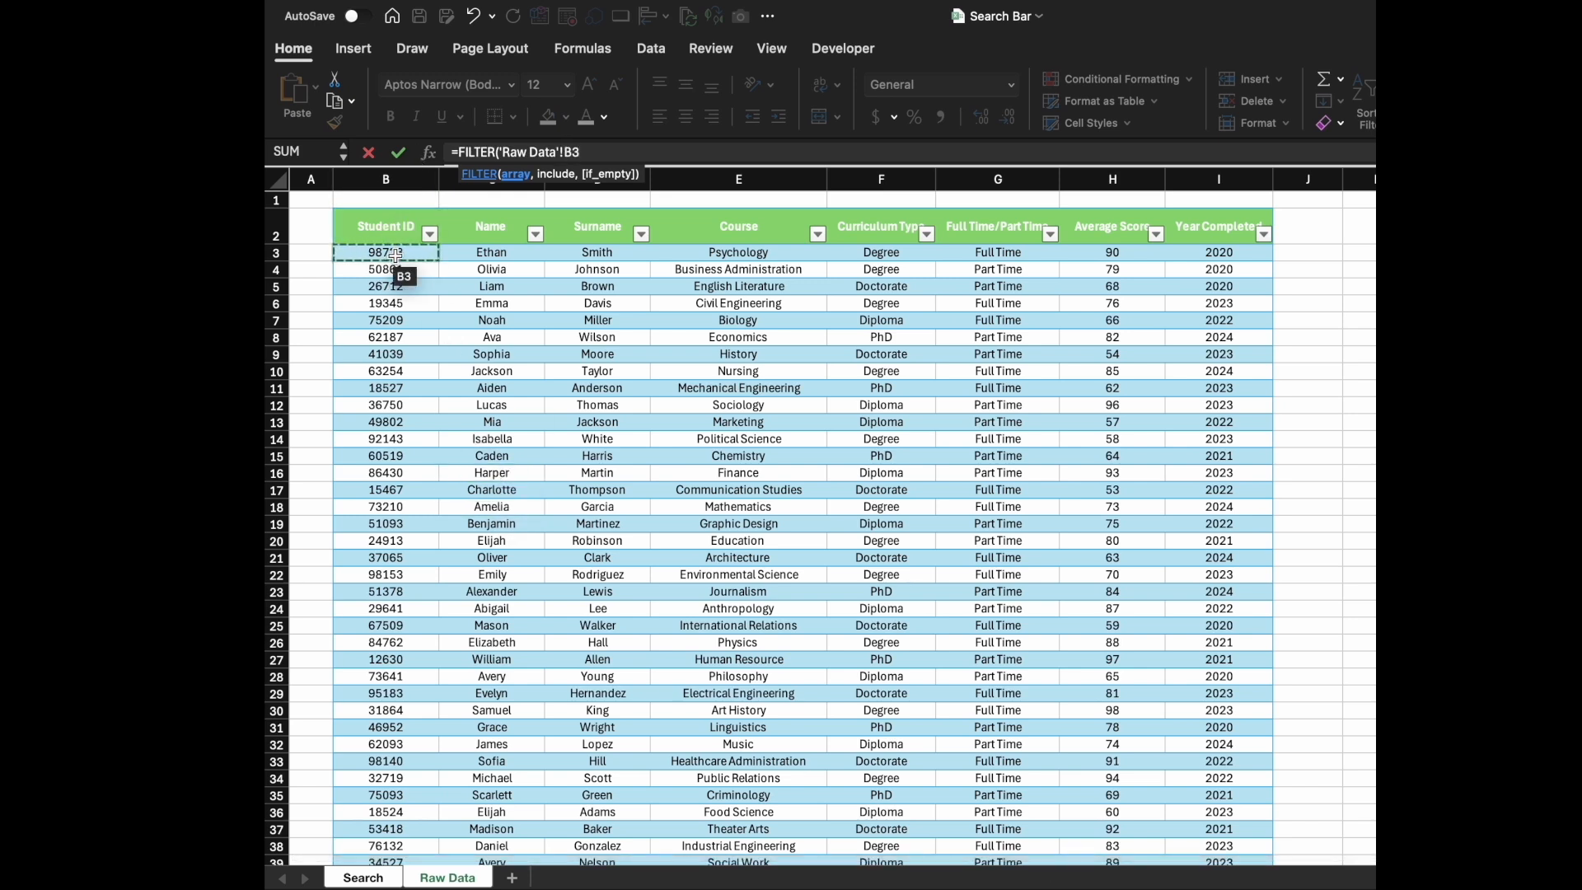
key(shift+Right)
key(shift+Right)
key(shift+Right)
key(shift+Right)
key(shift+Right)
key(shift+Right)
key(shift+Right)
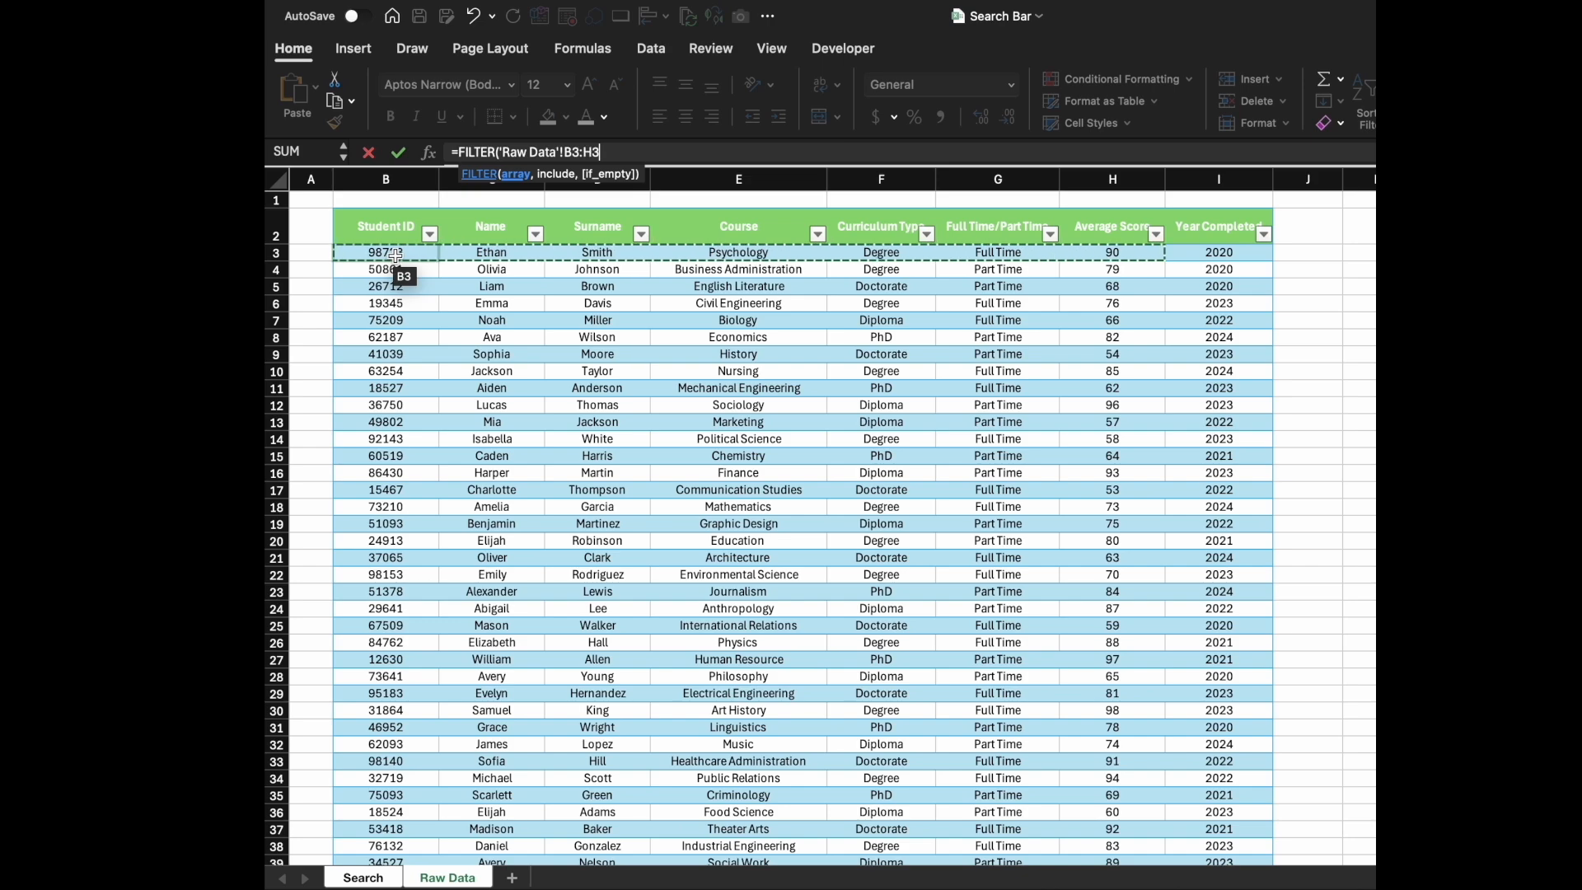
key(ctrl+shift+Down)
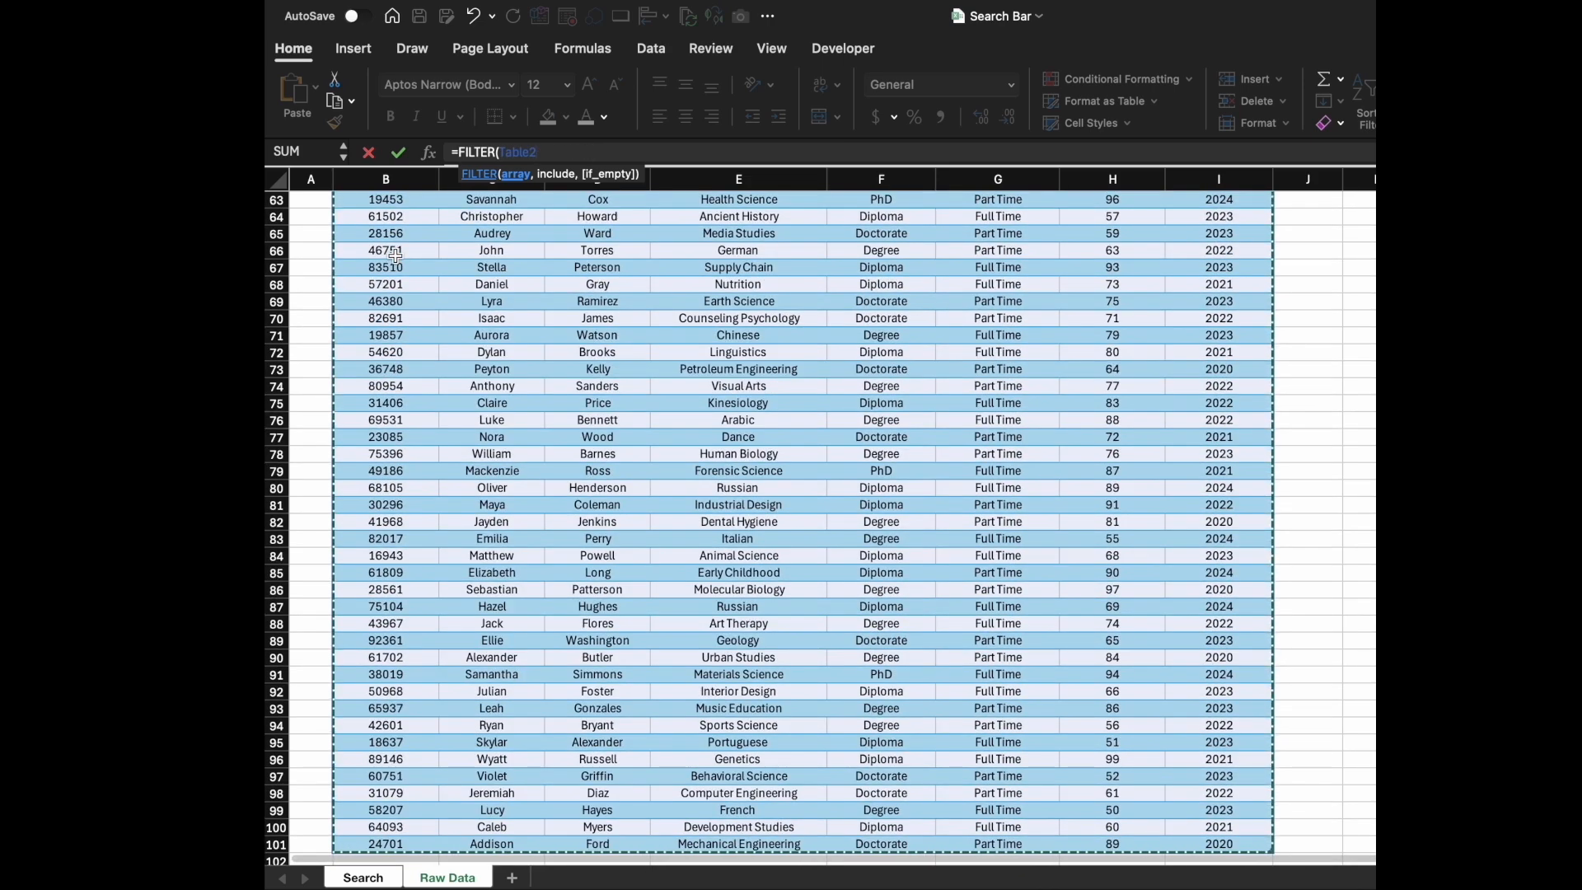
scroll(417, 336, up, 20)
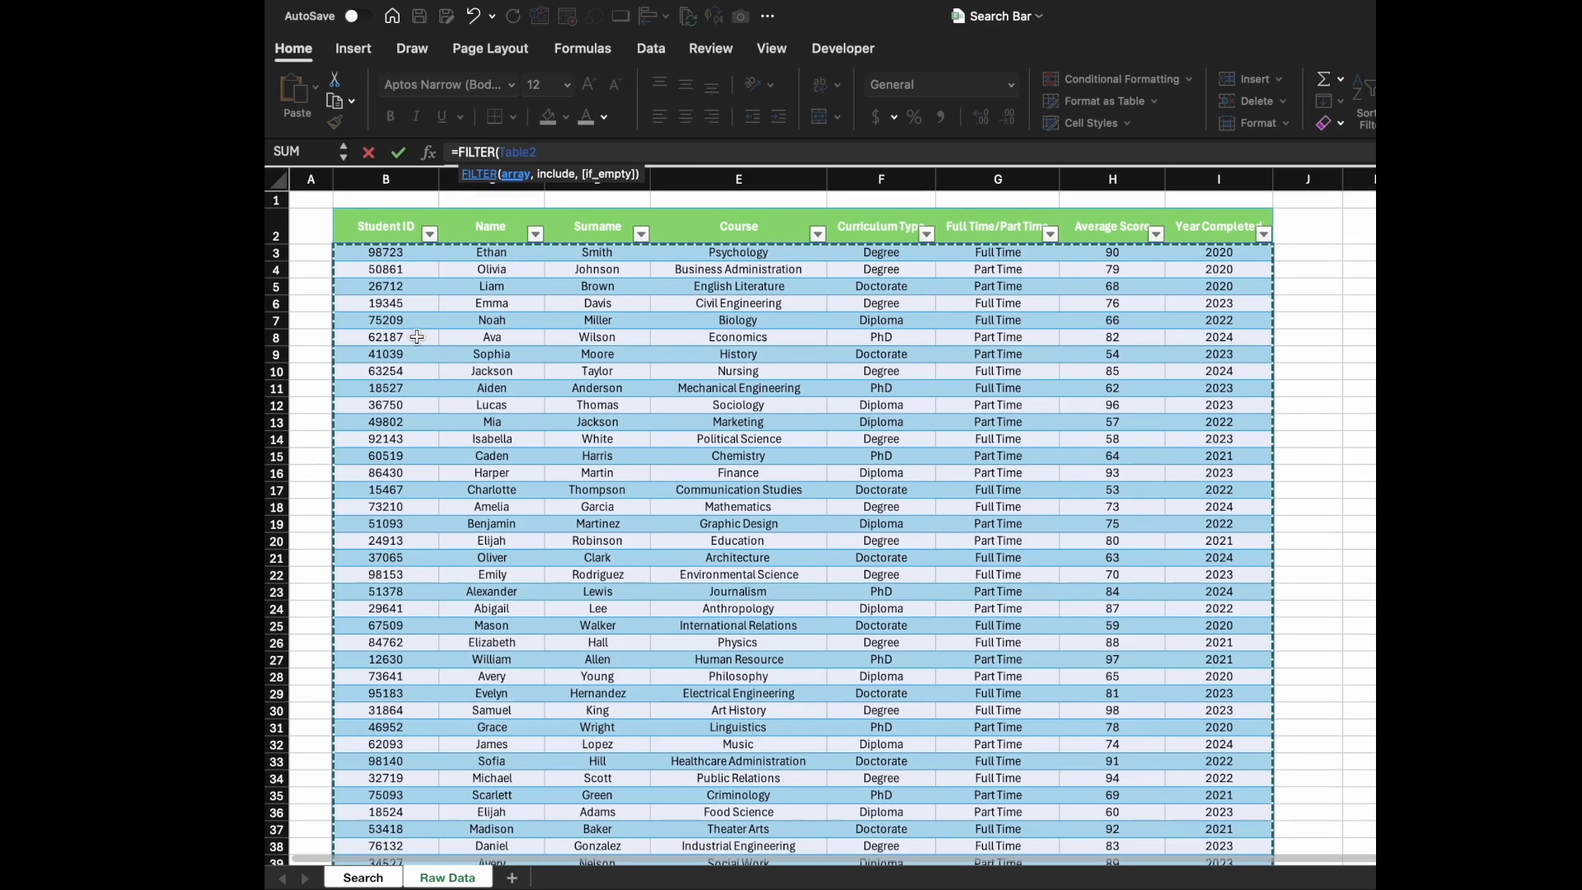
Step: Set the FILTER include condition to the Raw Data Name column being equal to cell F2 of the Search sheet
text(,)
click(478, 252)
key(ctrl+shift+Down)
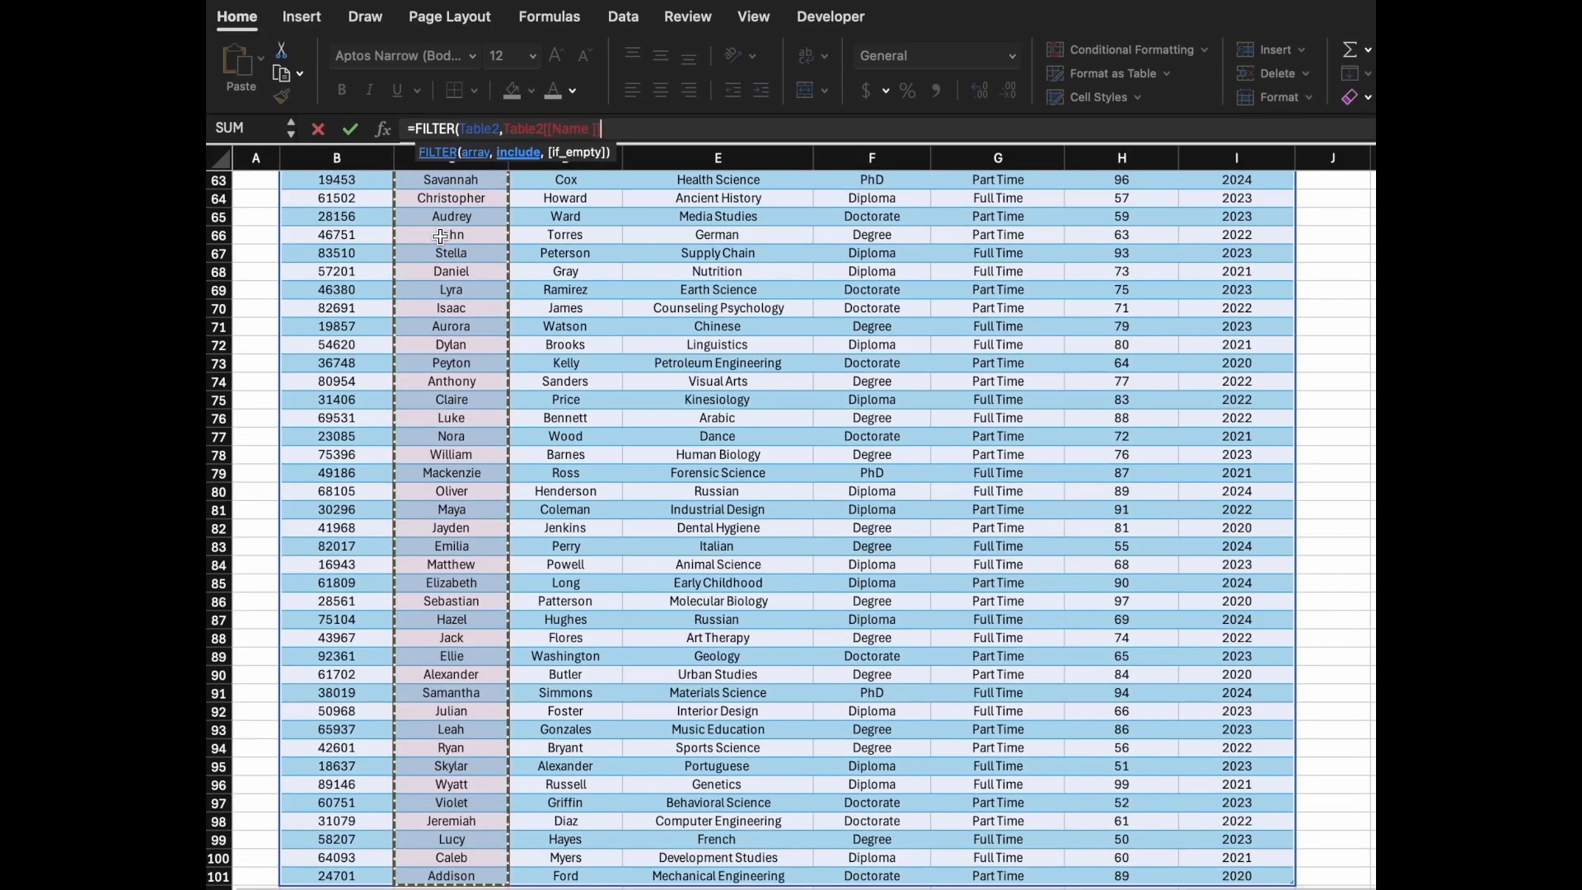
scroll(441, 252, up, 20)
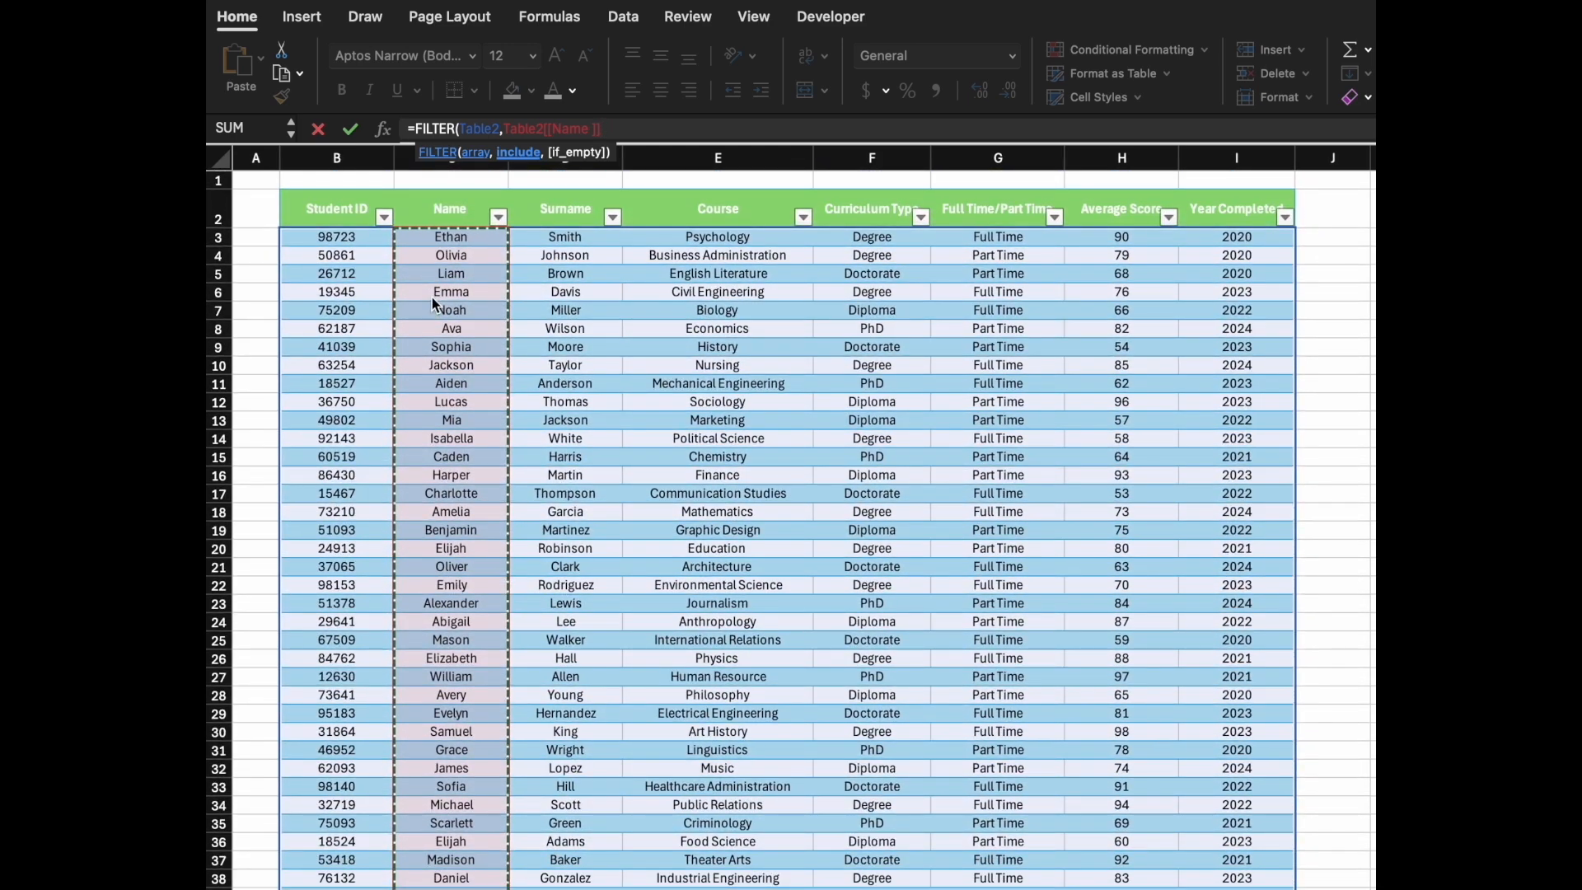
text(=)
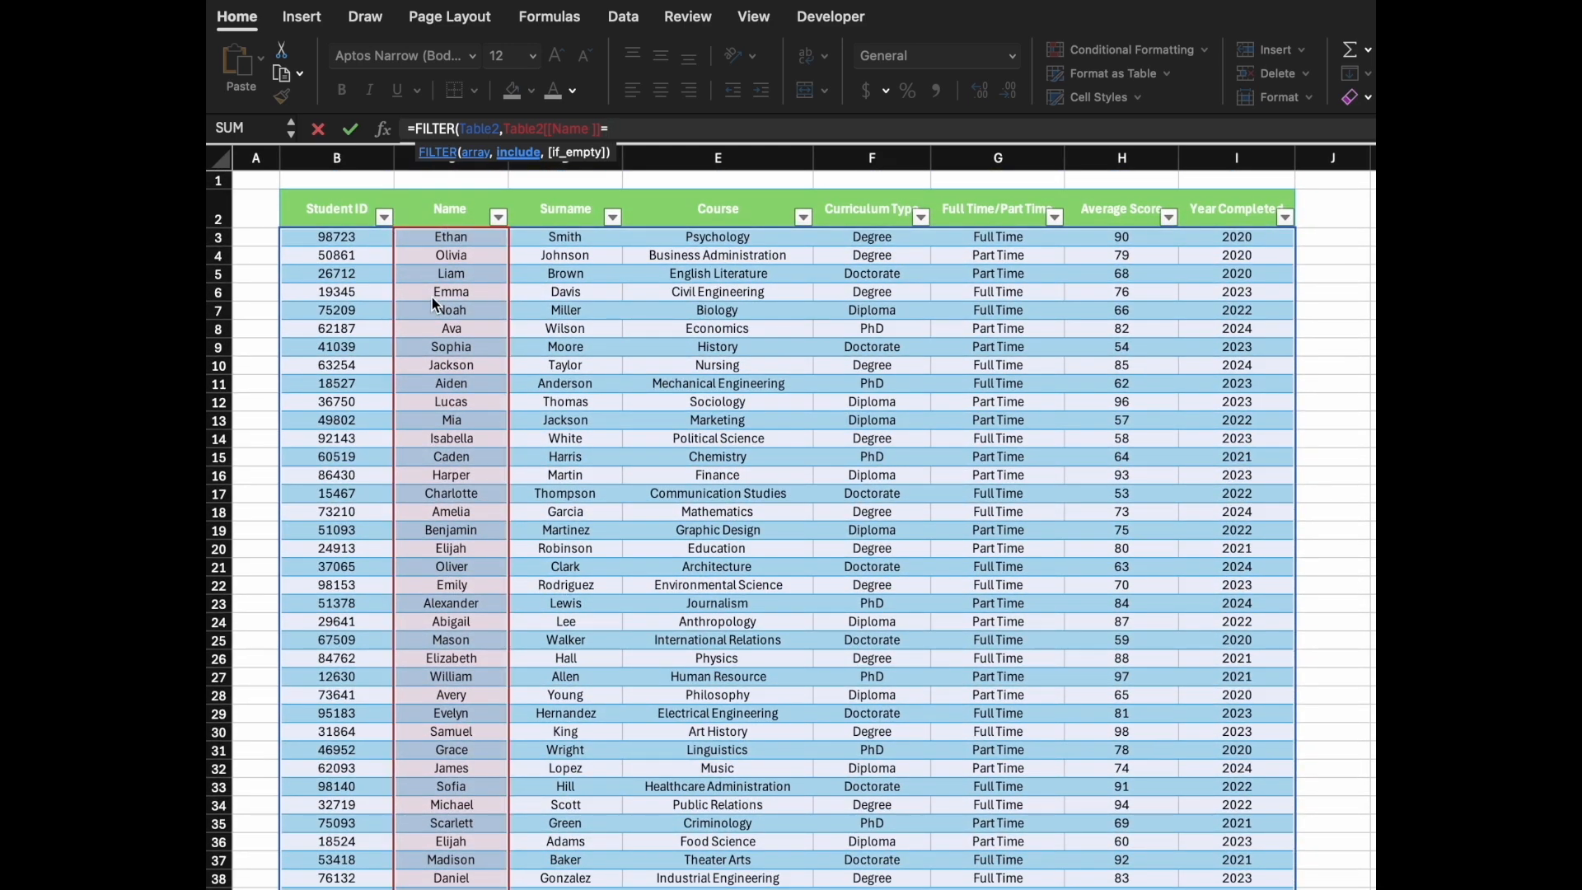
click(239, 888)
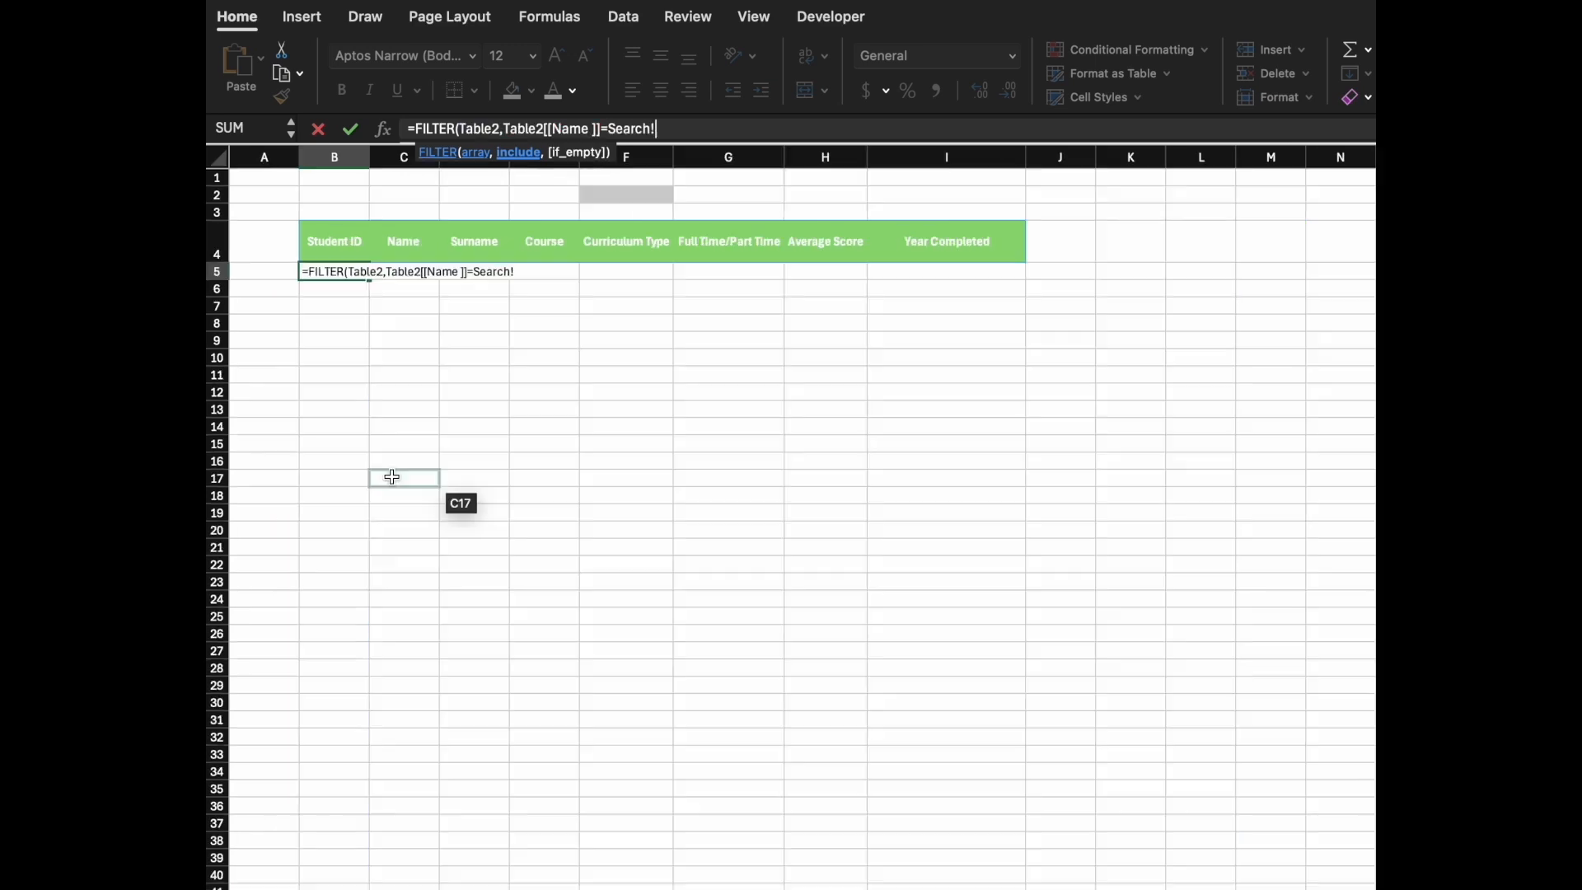
click(620, 189)
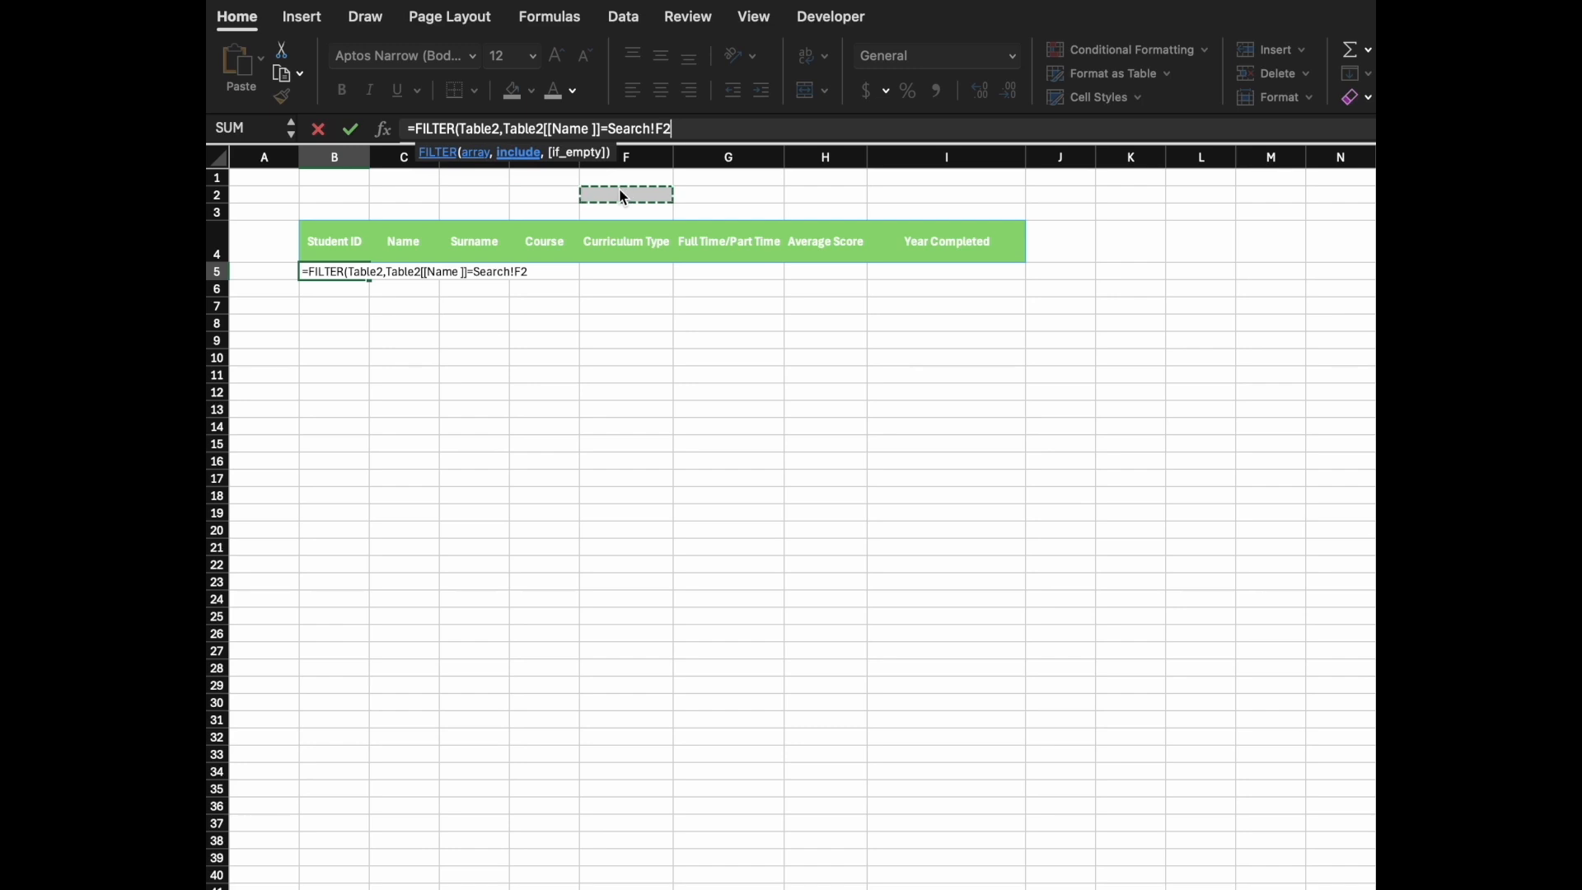
Step: Complete the formula with "No Match Found" as the if-empty value and widen column B to fit the text
text(,)
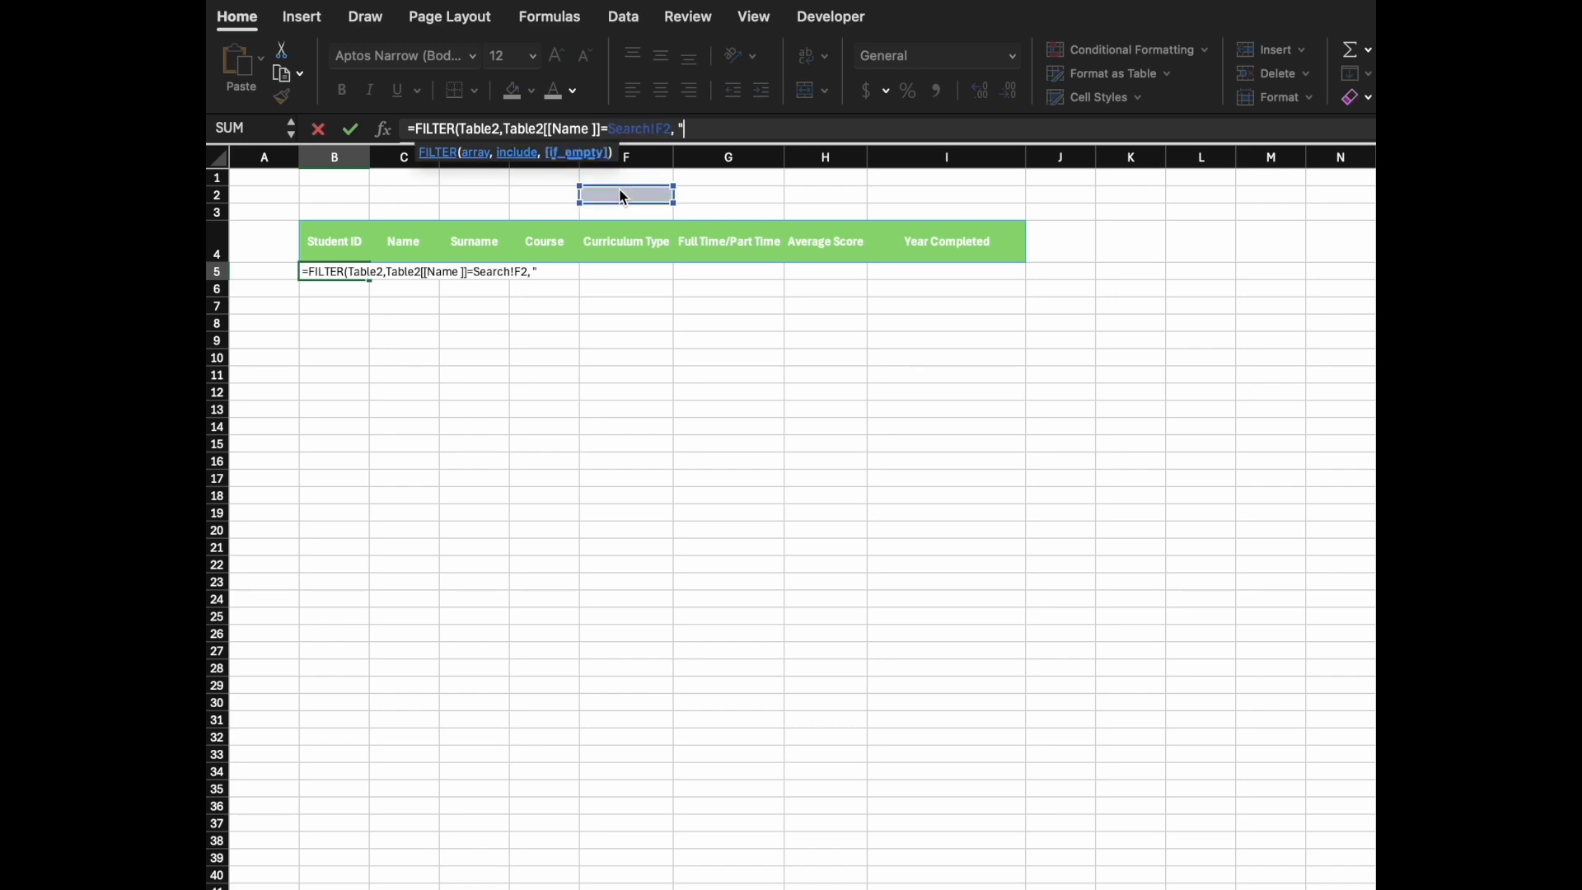
text( "No Match Foun)
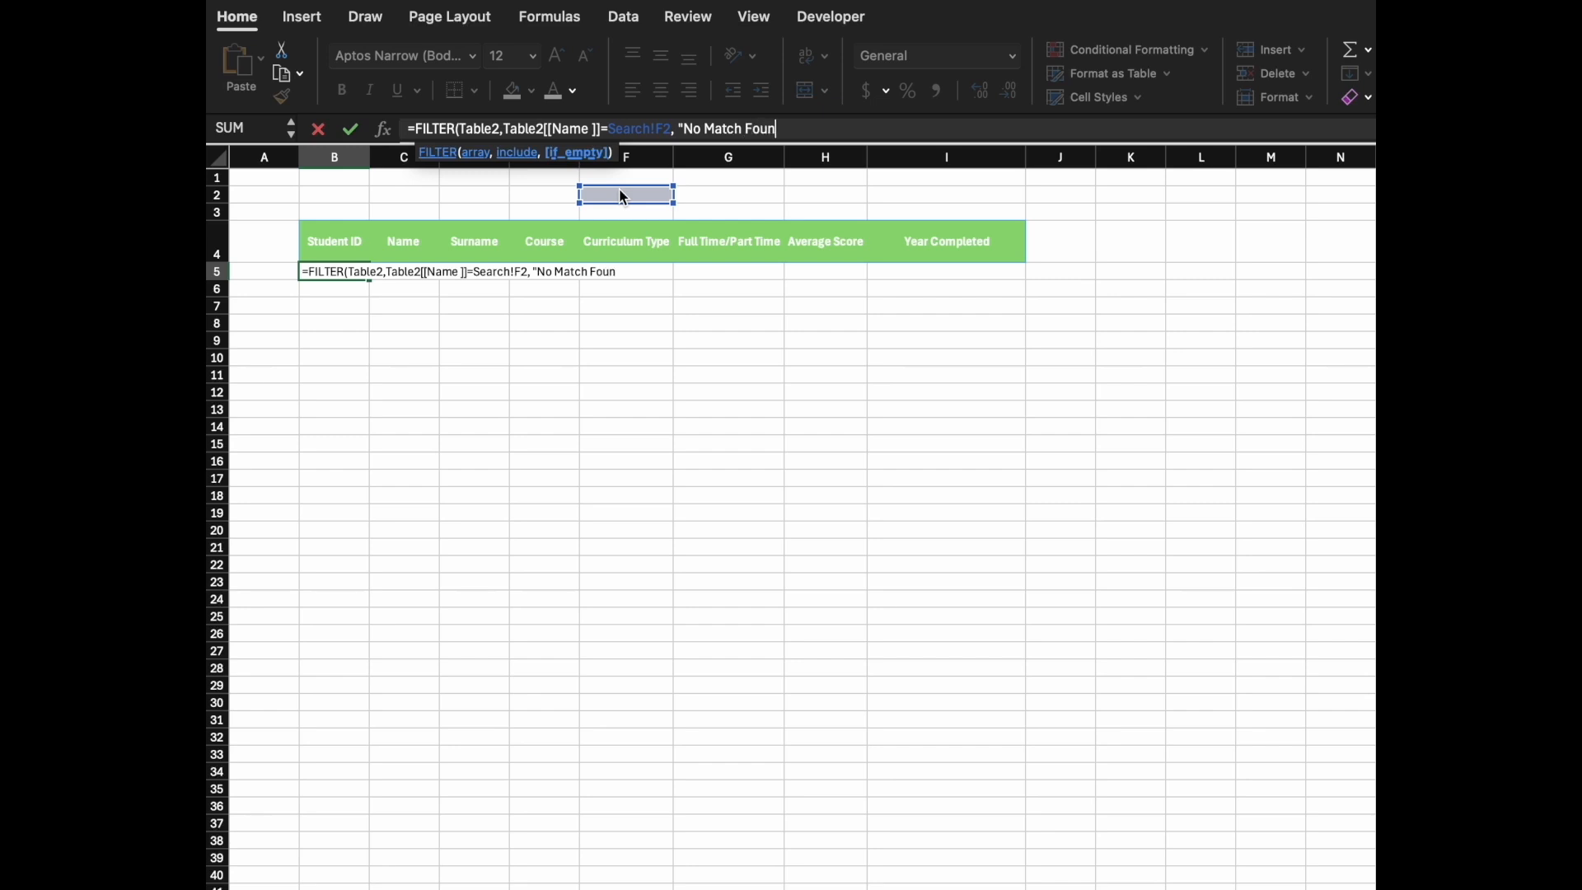
text(d")
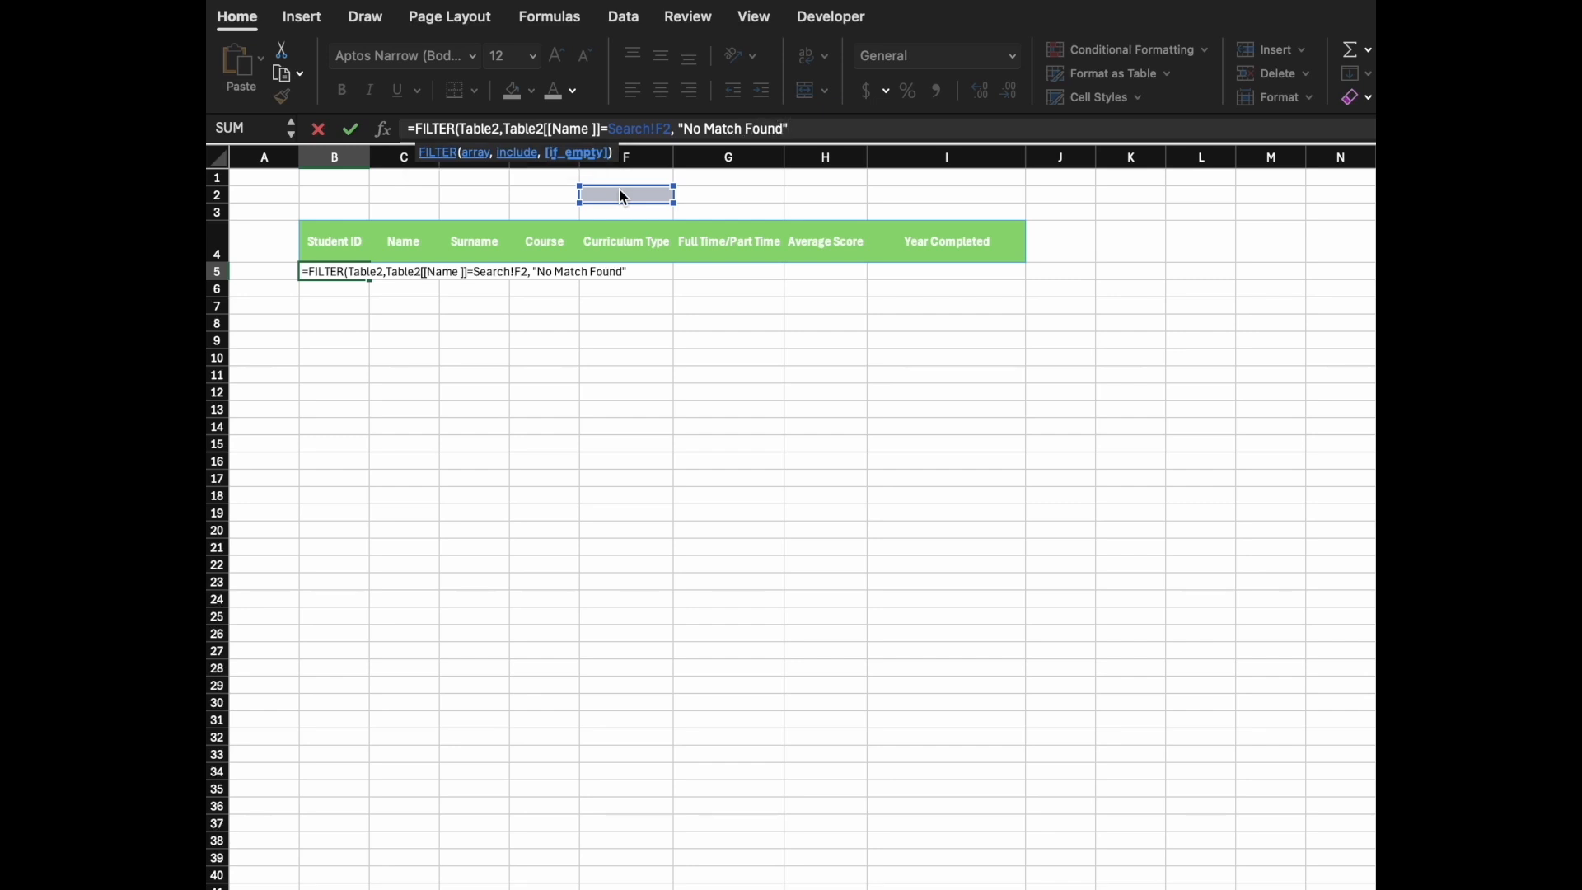
text())
key(Return)
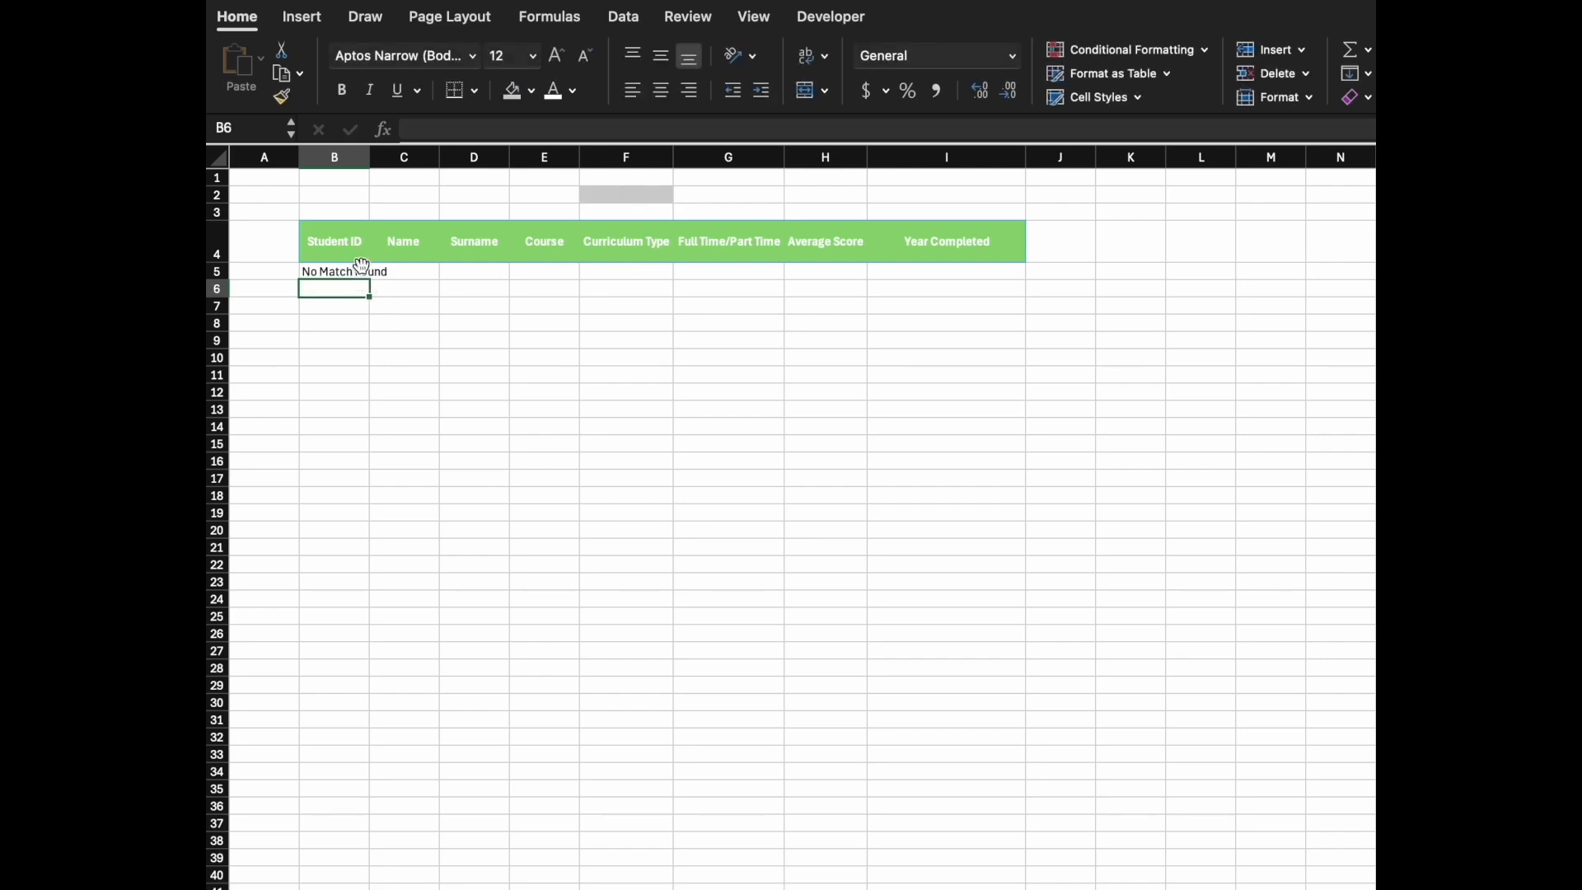
drag(368, 157, 392, 157)
click(343, 370)
Step: Test the search cell F2 with three different students' full first names, one after another
double_click(637, 195)
text(et)
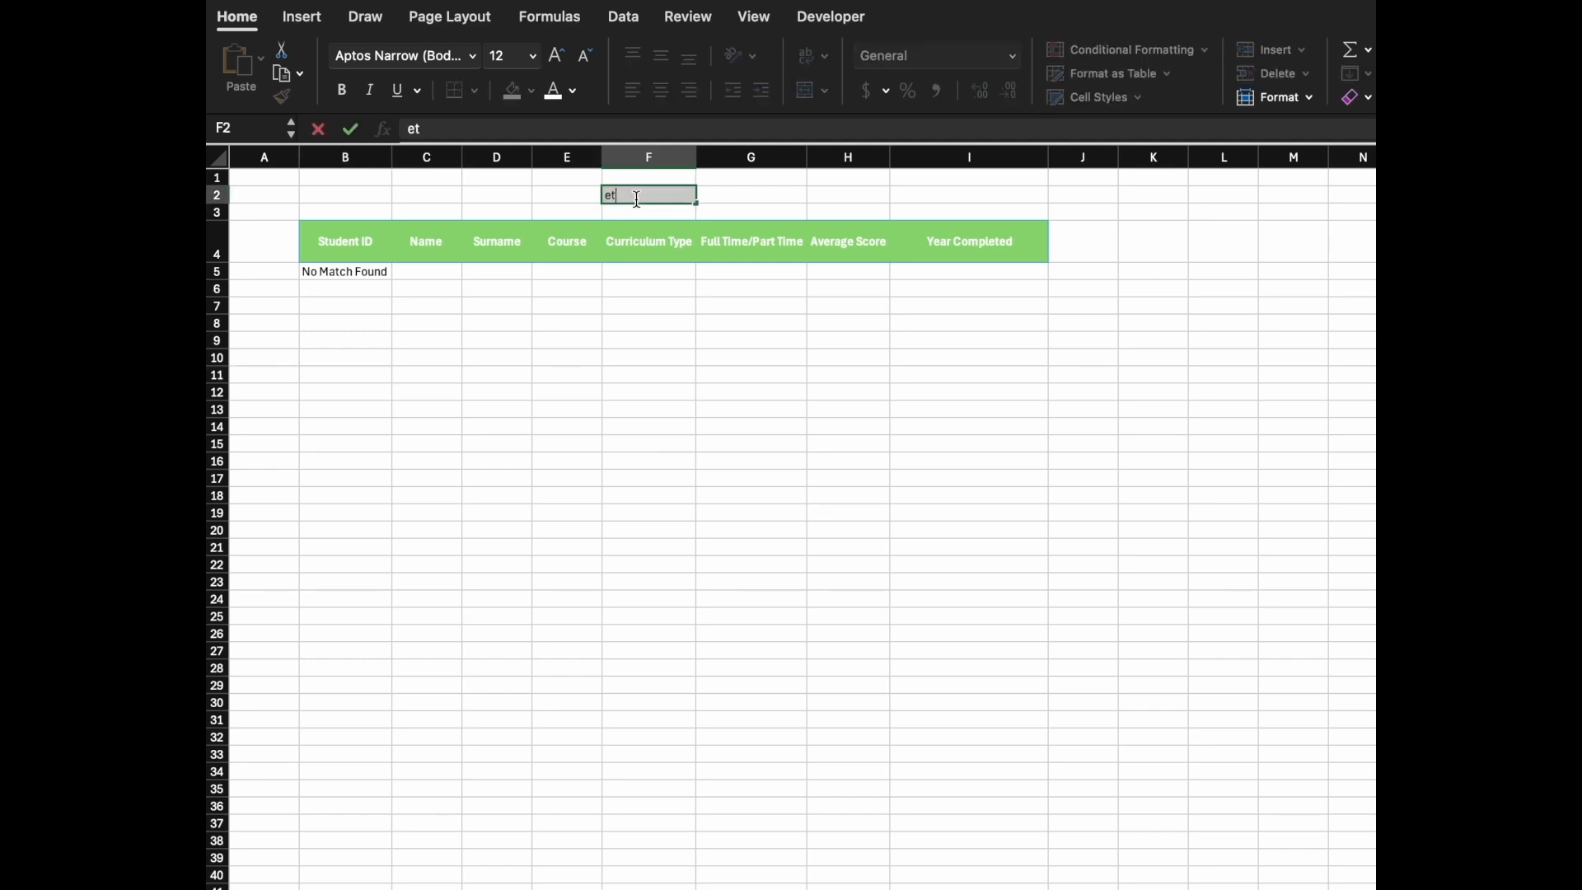
text(han)
key(Return)
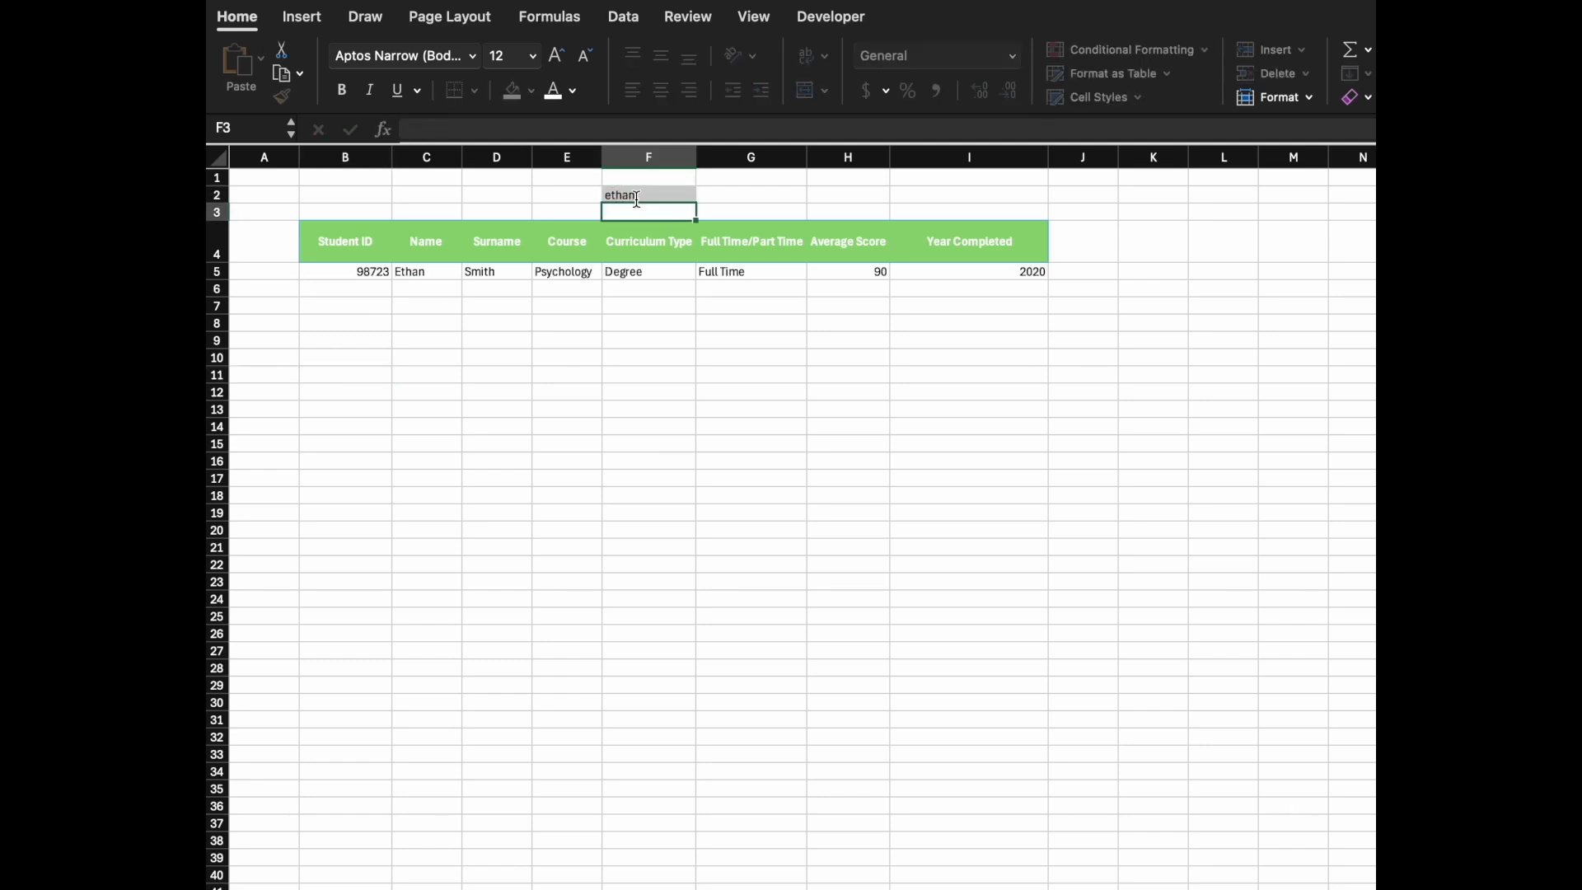
click(666, 192)
text(james)
key(Return)
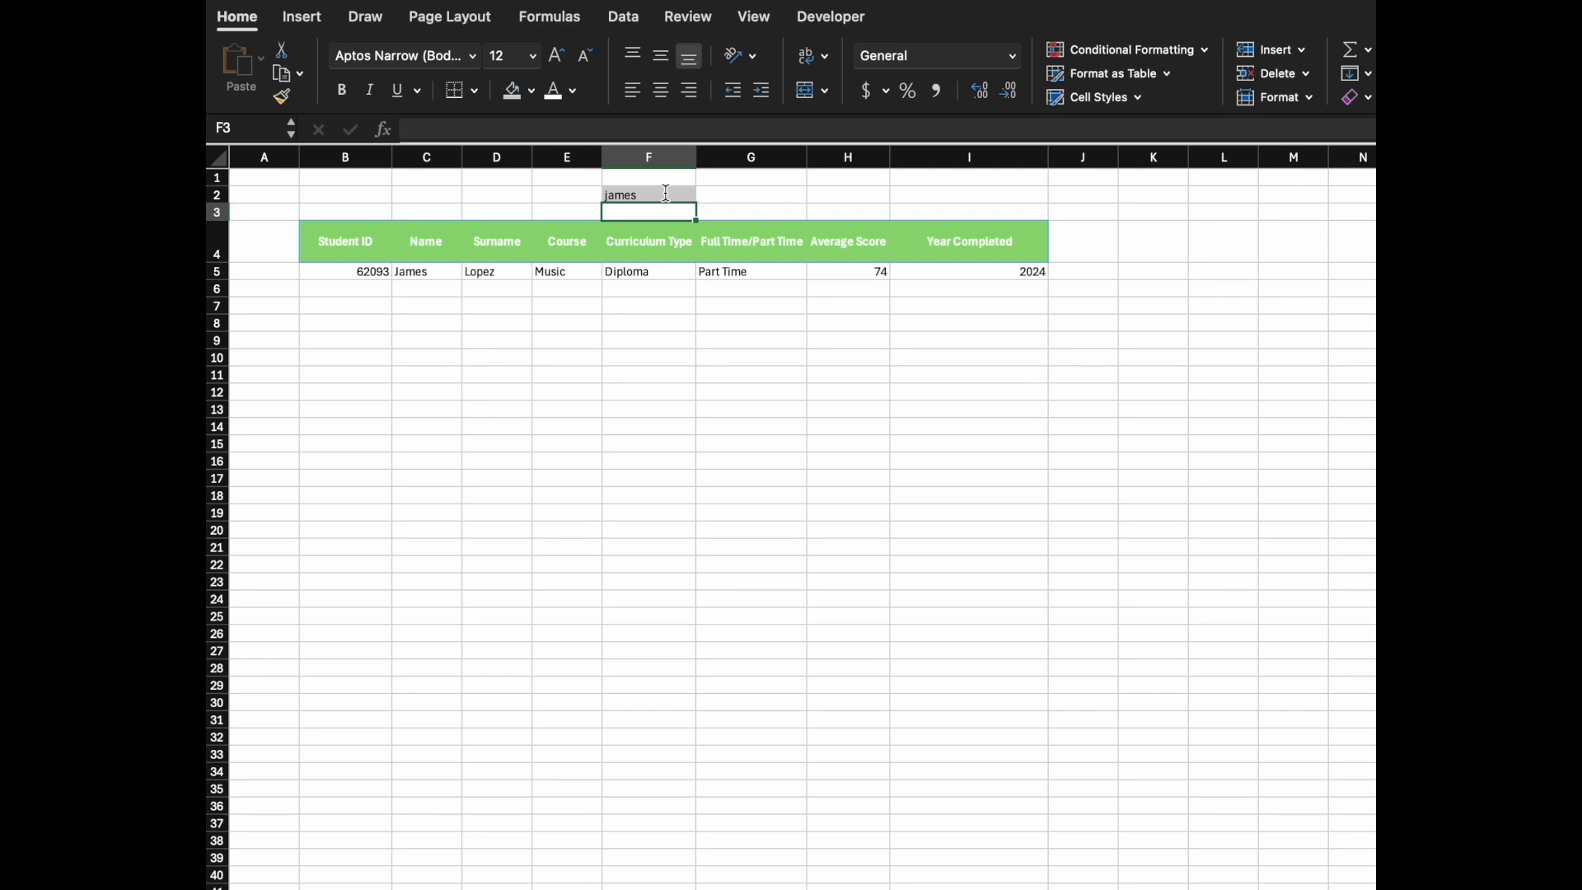
click(667, 194)
text(john)
key(Return)
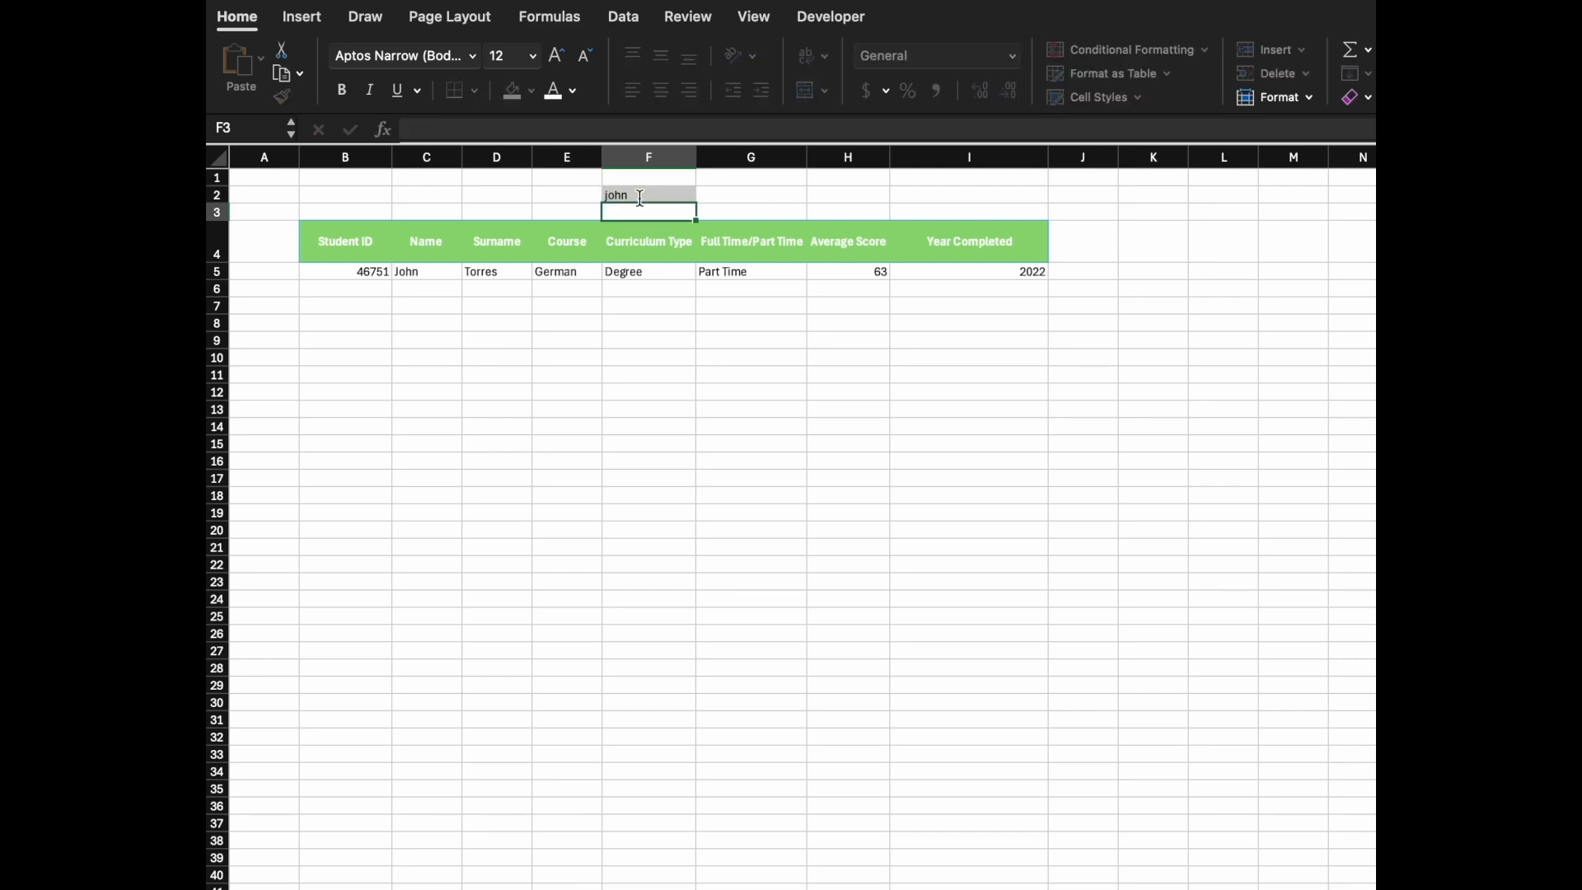
click(522, 354)
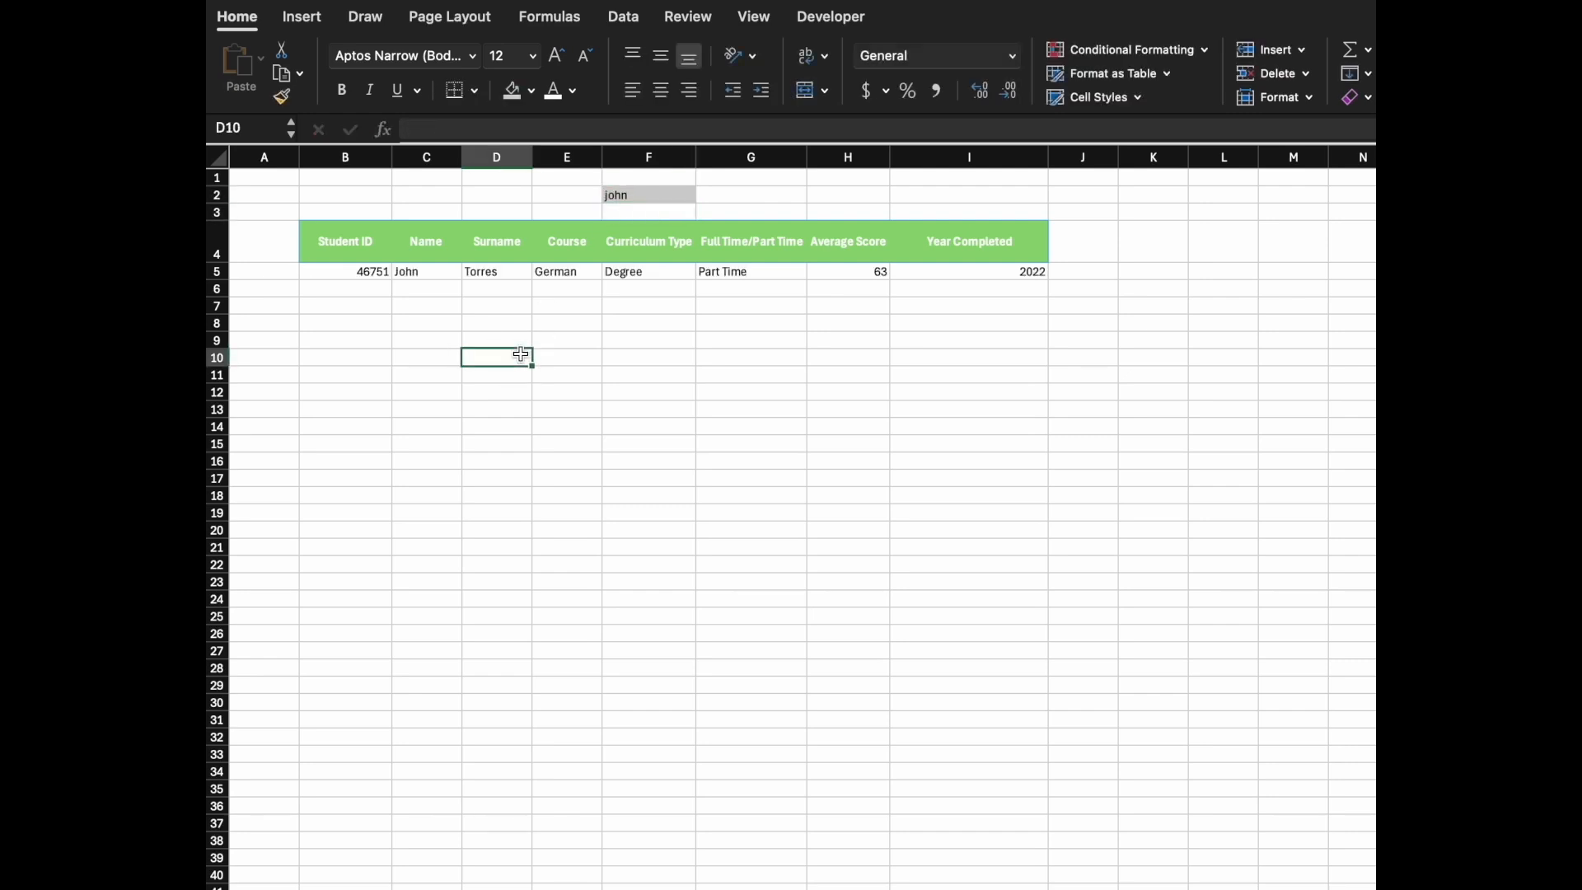
Step: Test the exact-match search with the partial name "joh" in F2
click(634, 199)
double_click(635, 199)
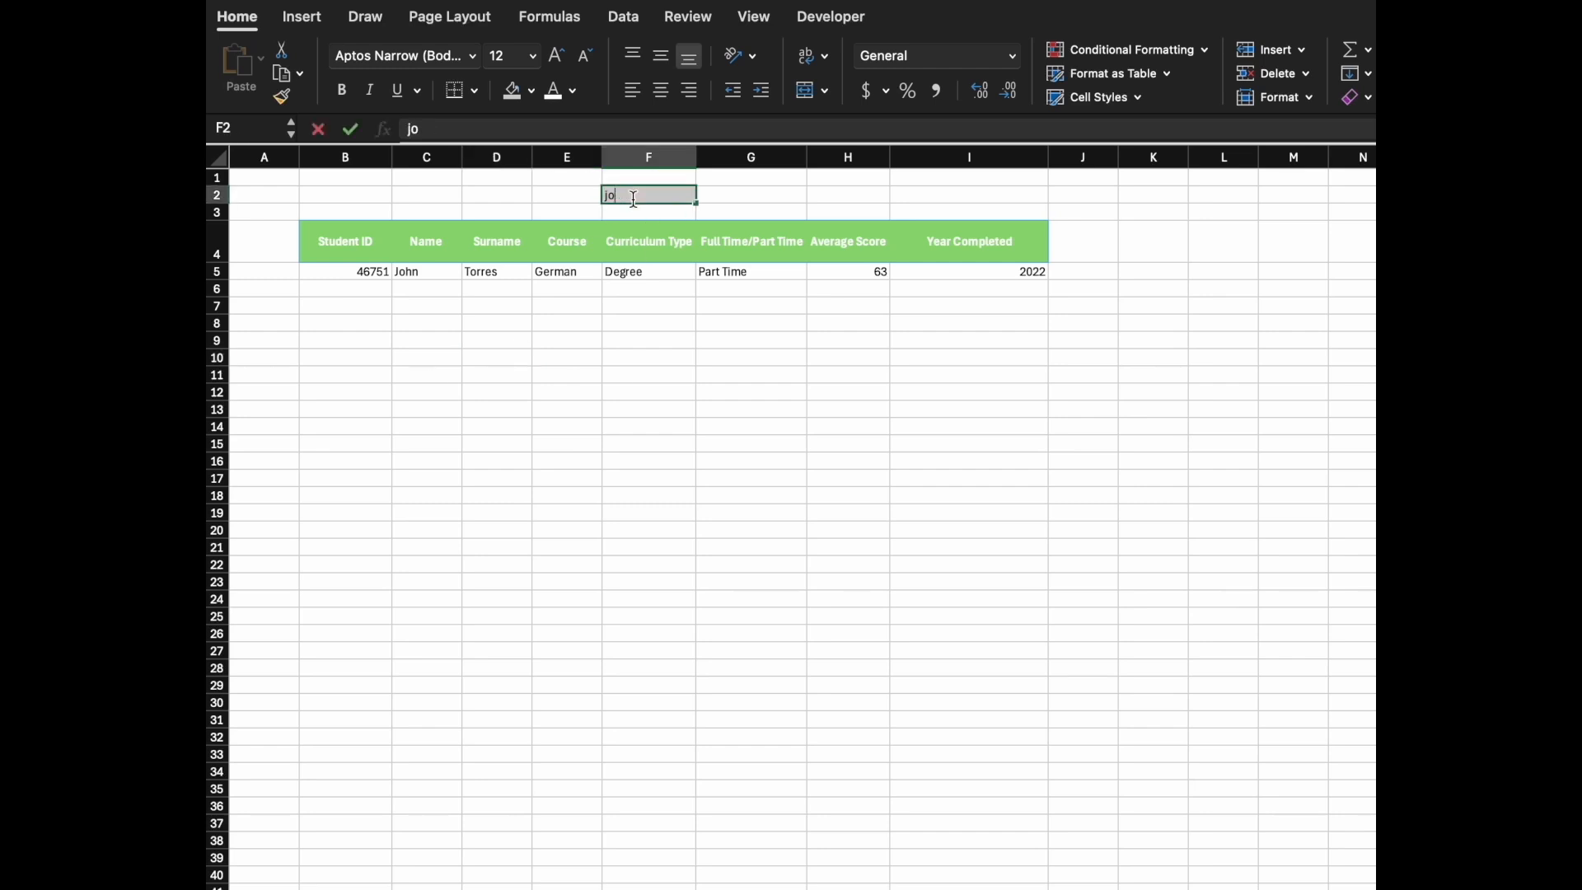
key(BackSpace)
key(Return)
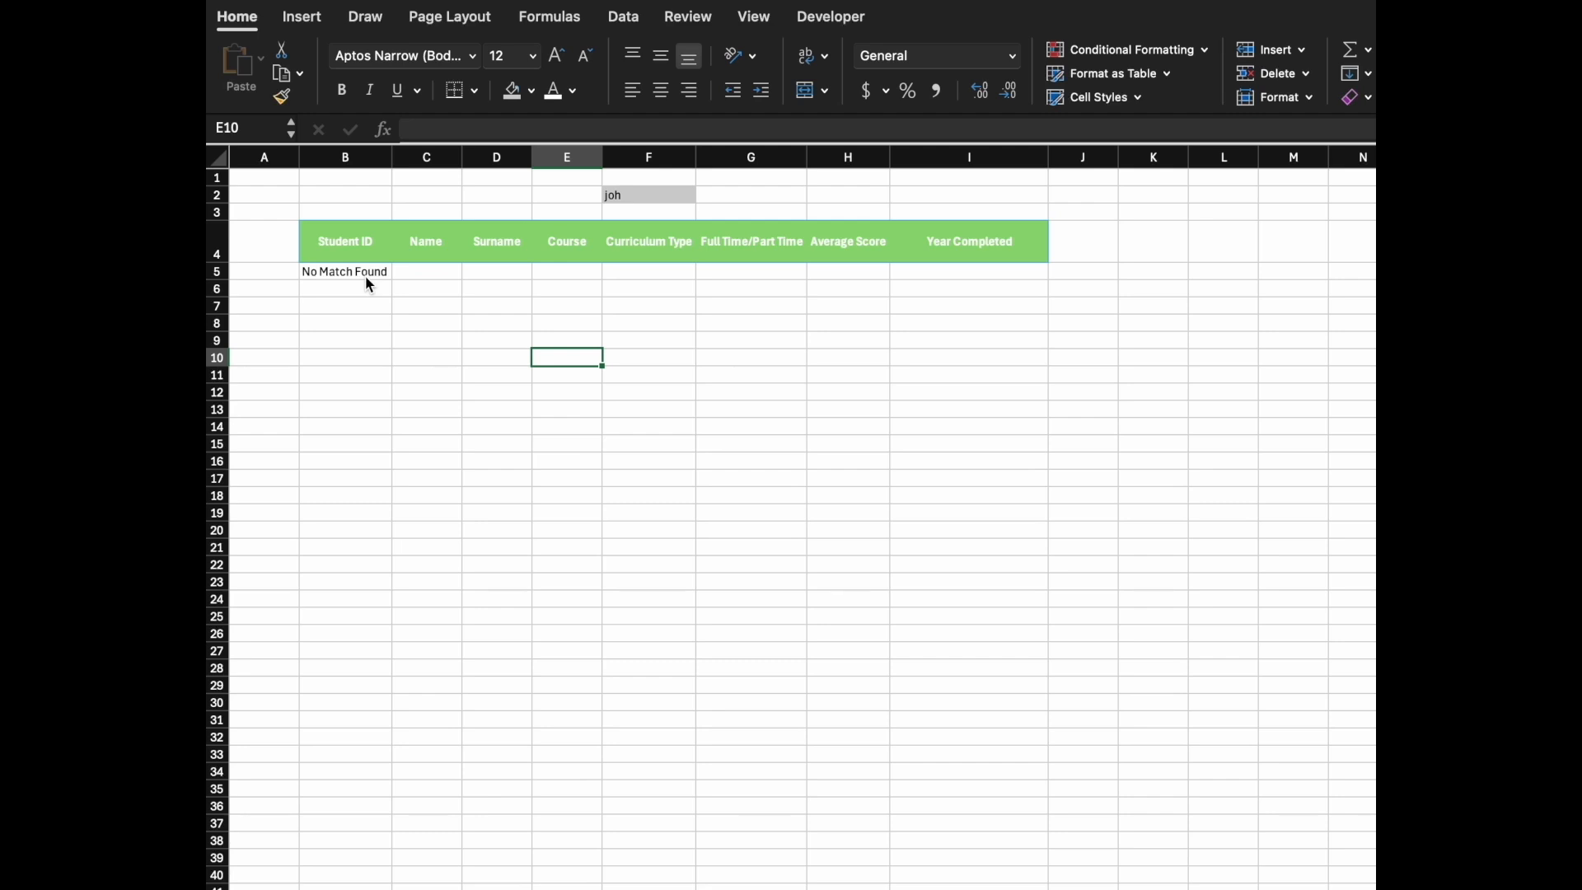
Step: Remove the condition Table2[[Name ]]=Search!F2 from the FILTER formula in B5, keeping the other arguments
click(366, 278)
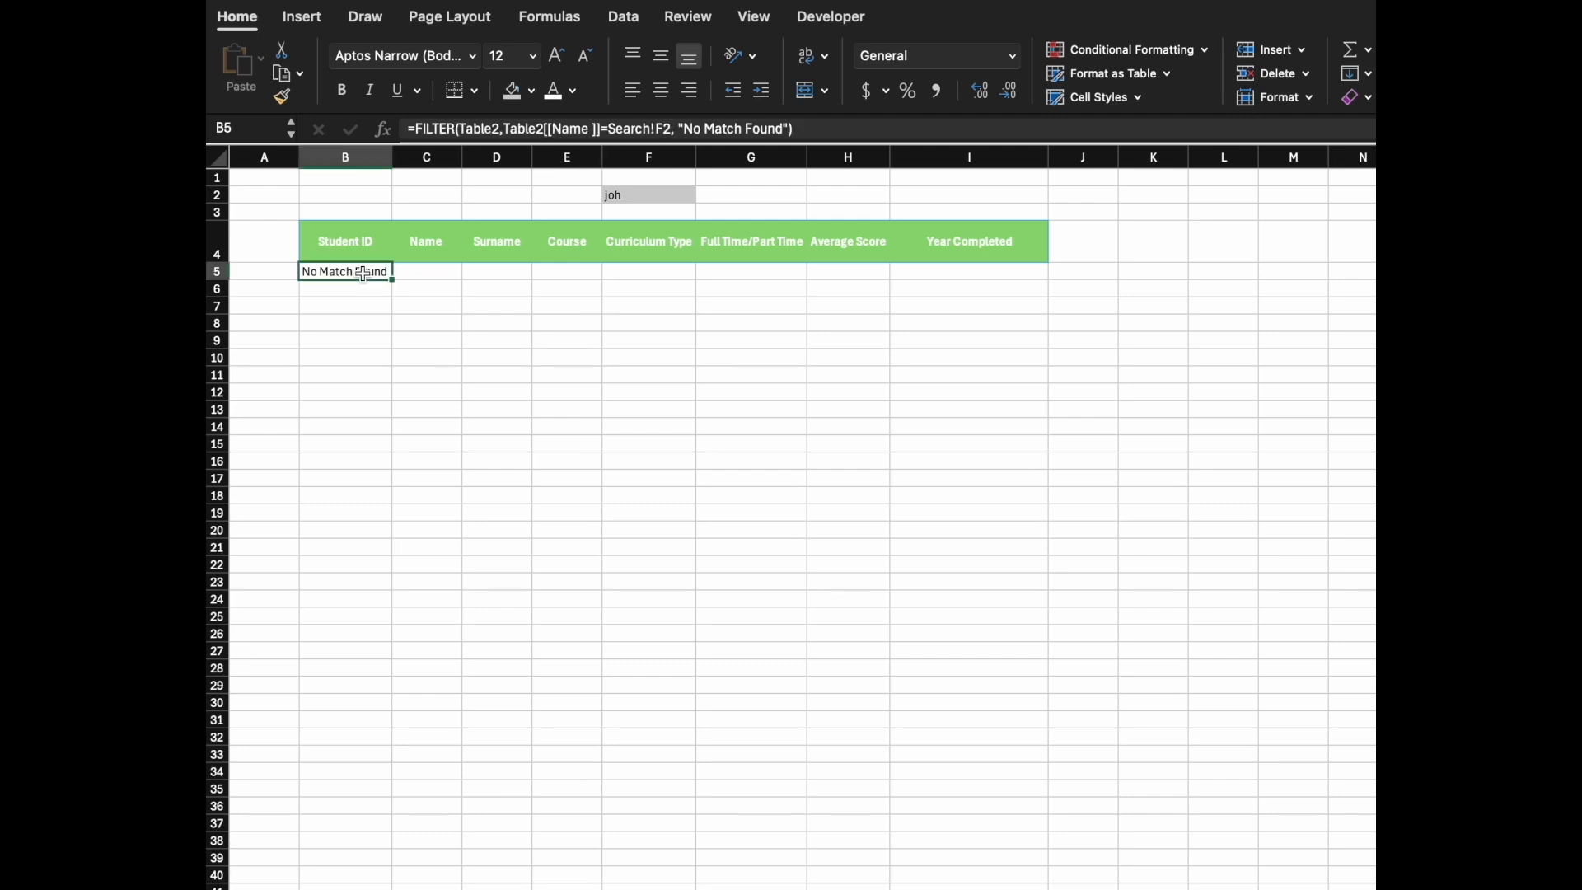
click(673, 125)
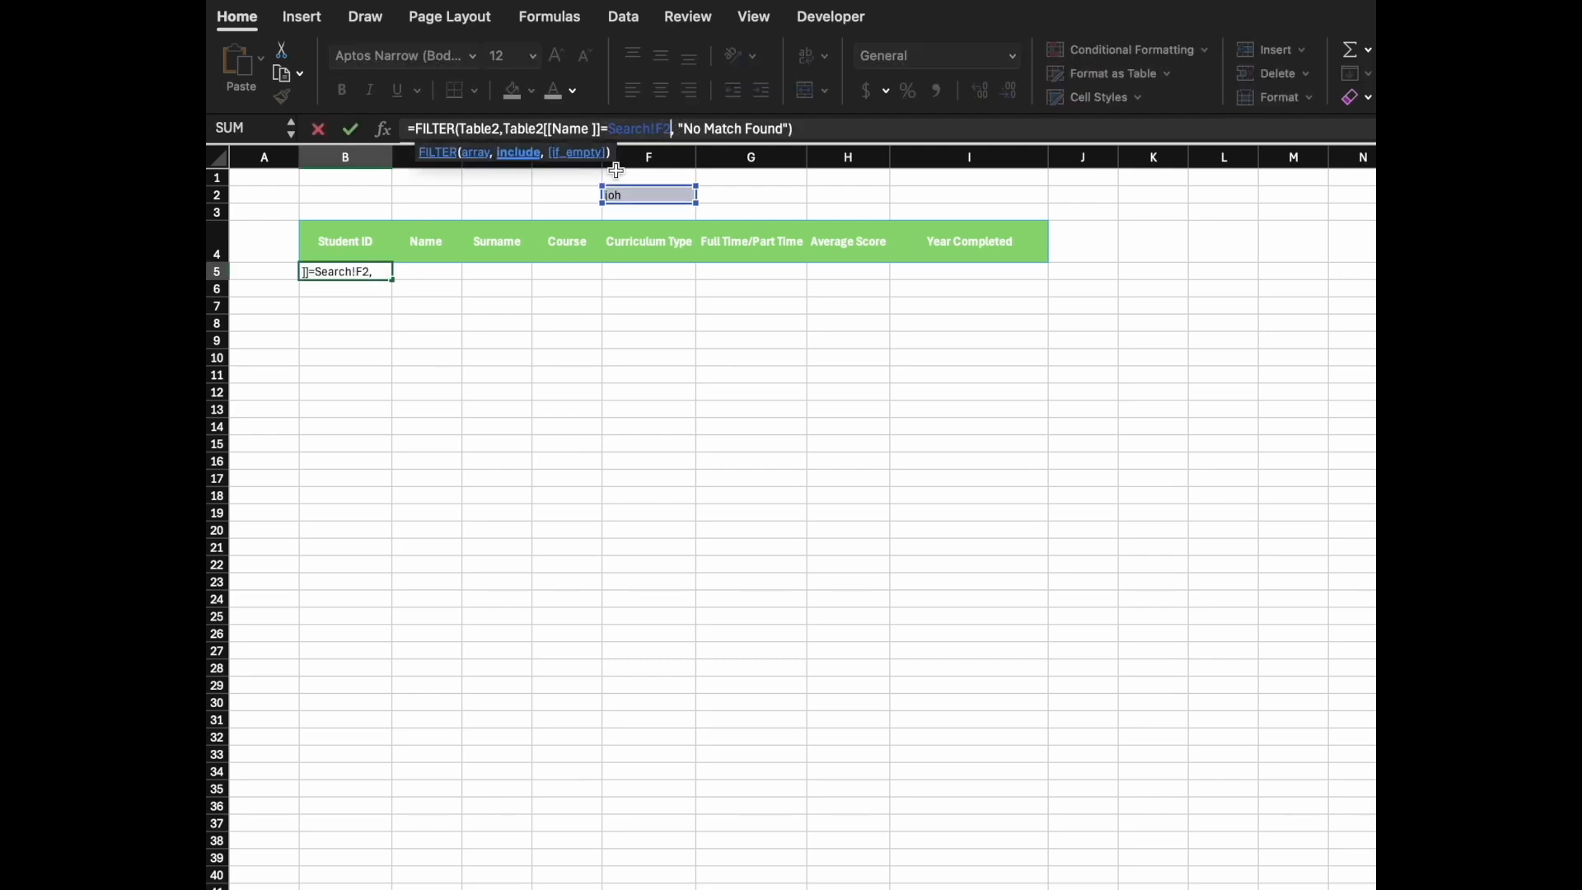
key(shift+Left)
key(shift+Left)
key(shift+Left)
key(shift+Left)
key(shift+Left)
key(shift+Left)
key(shift+Left)
key(shift+Left)
key(shift+Left)
key(shift+Left)
key(shift+Left)
key(shift+Left)
key(shift+Left)
key(shift+Left)
key(shift+Left)
key(shift+Left)
key(shift+Left)
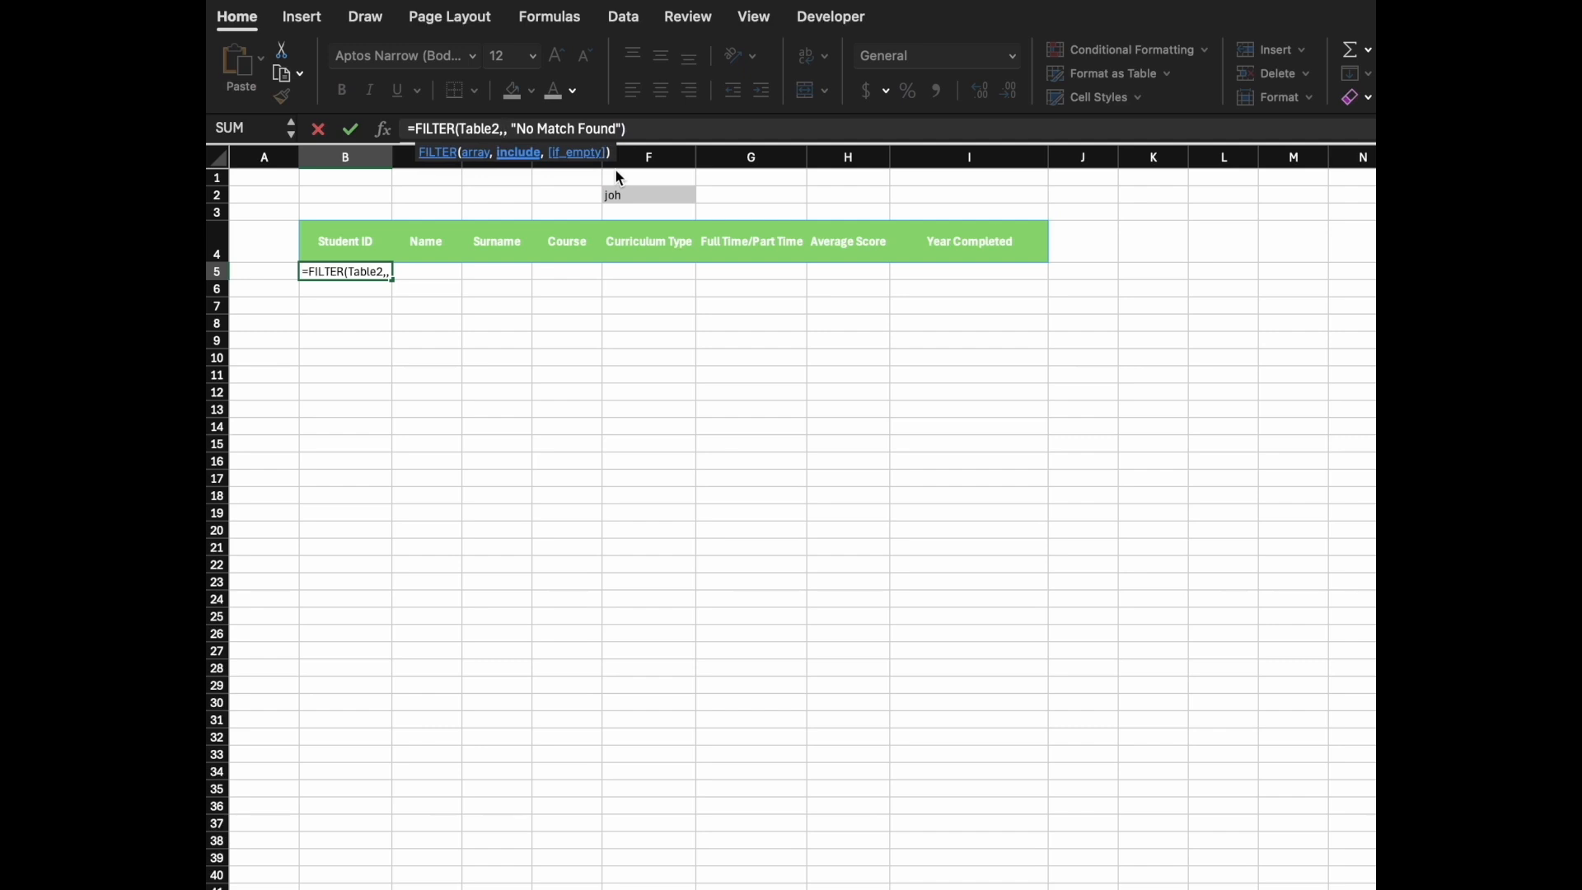
Step: Insert ISNUMBER with a nested SEARCH as the include argument, using the absolute reference Search!$F$2 as the text to find
text(isn)
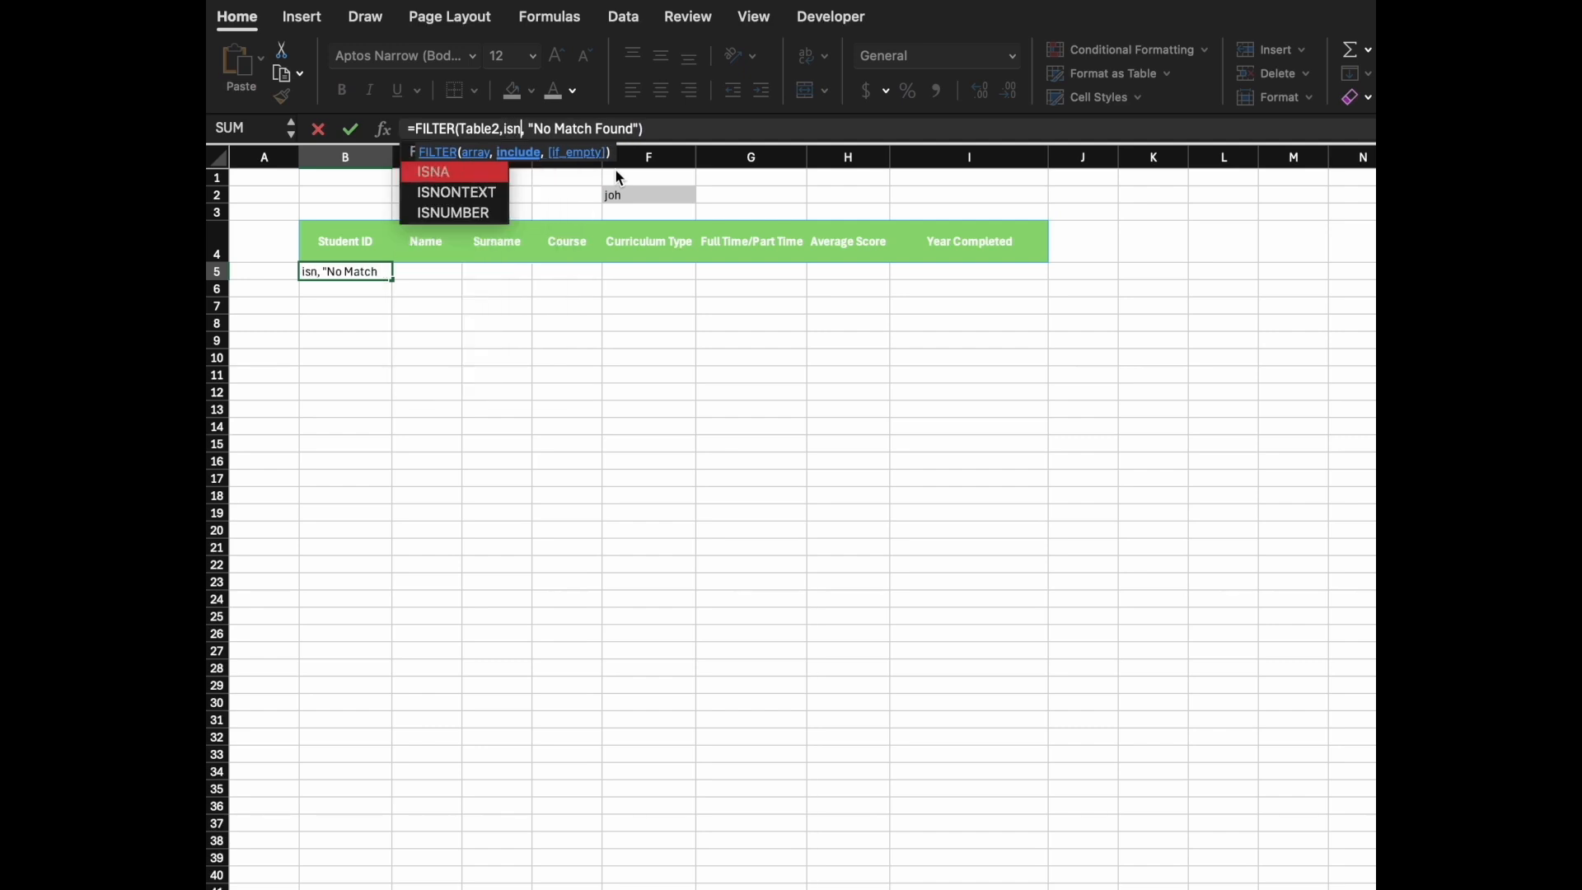
double_click(475, 214)
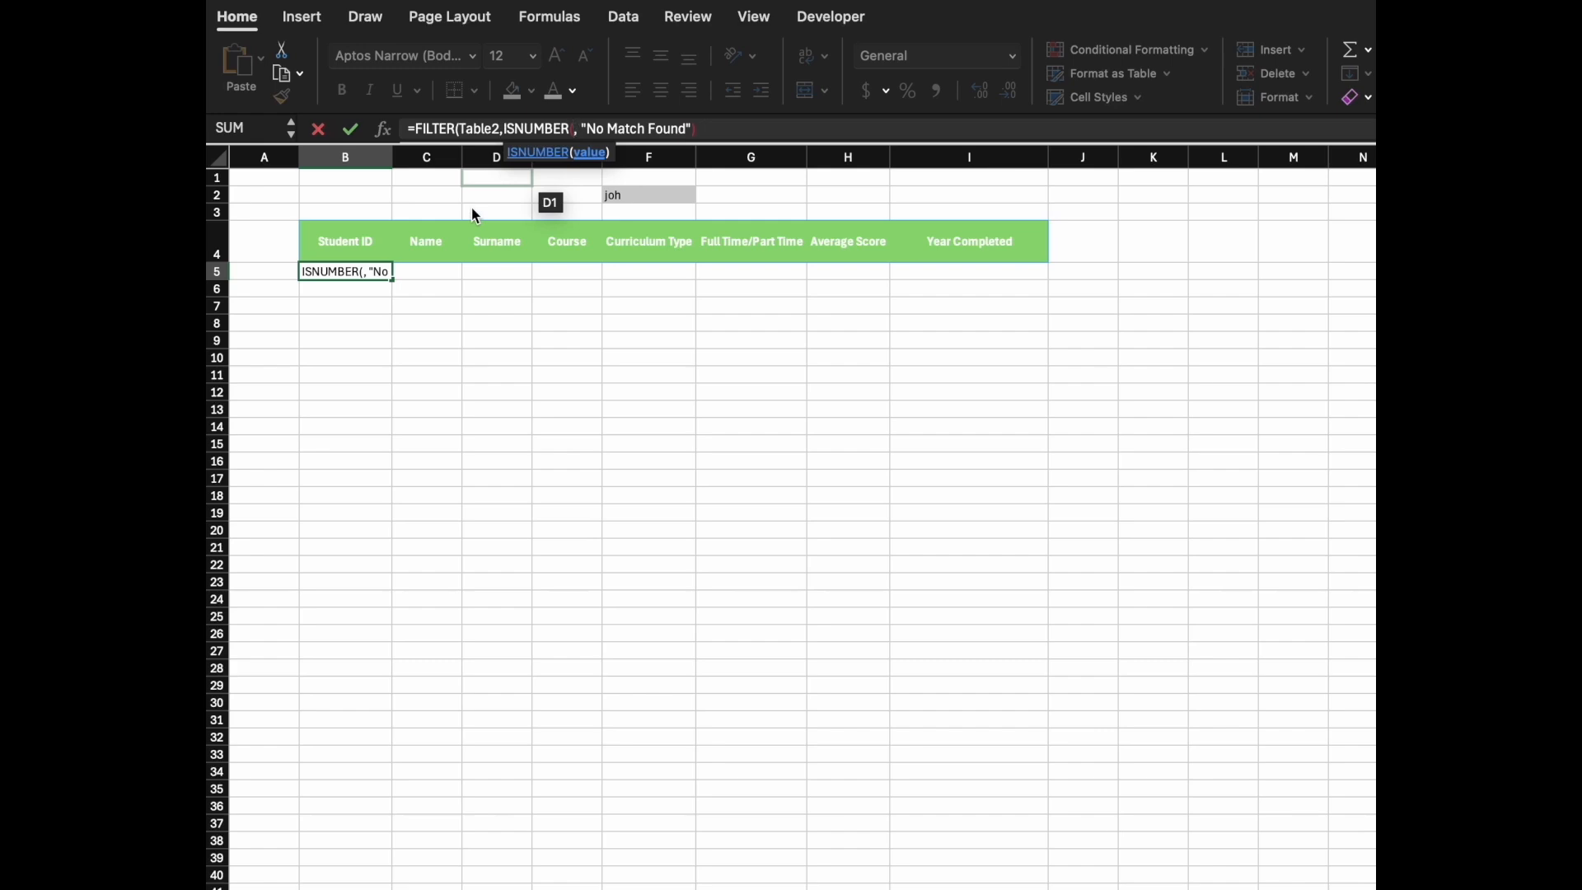
text(se)
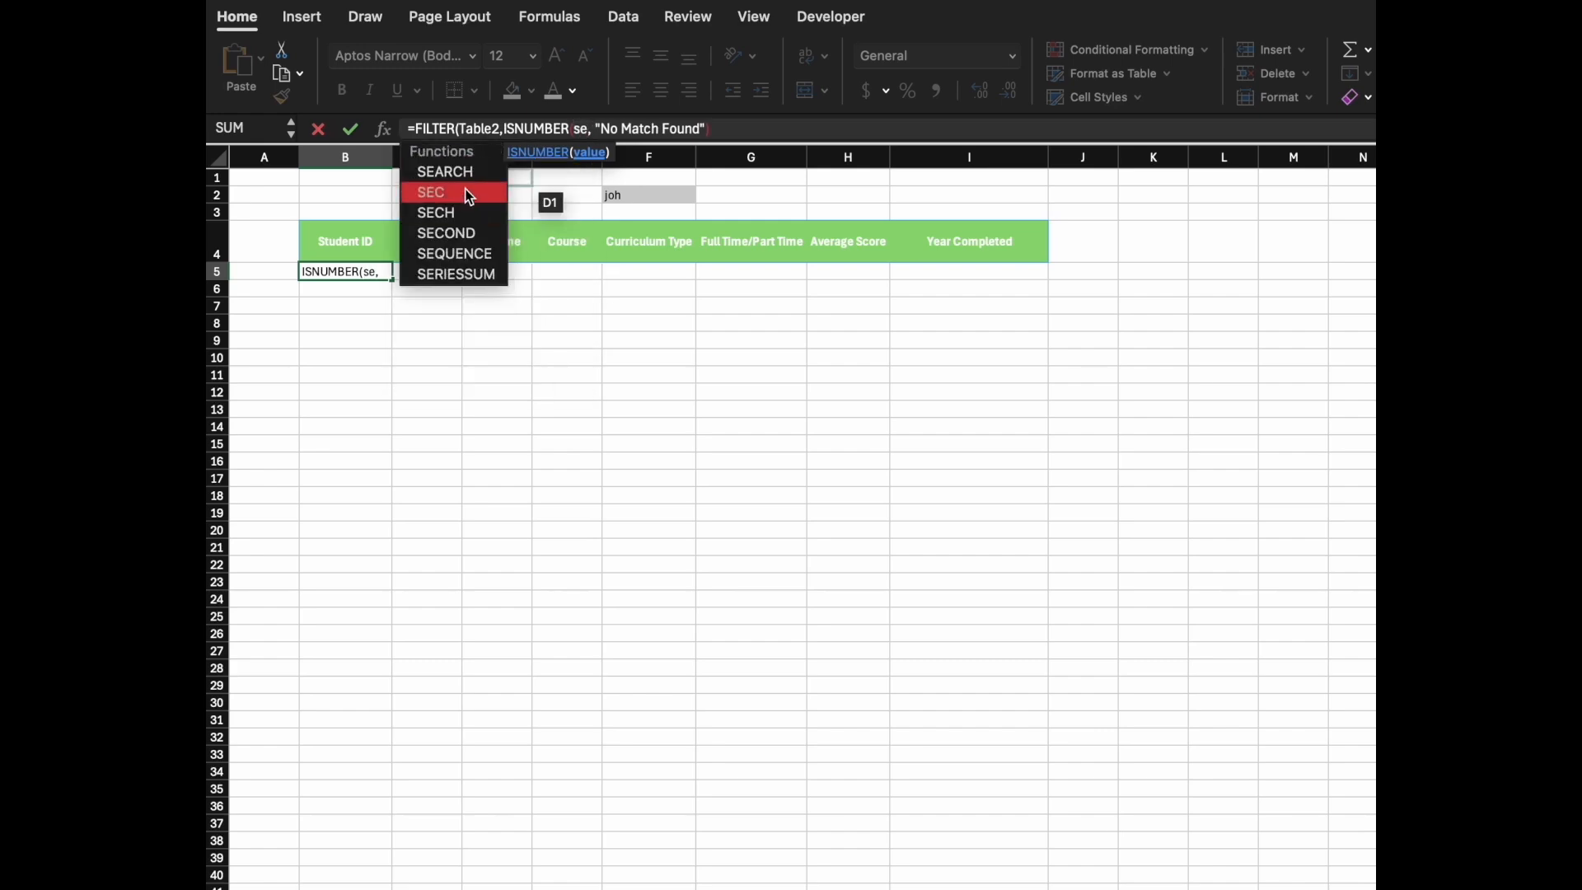
double_click(463, 173)
click(313, 888)
click(379, 888)
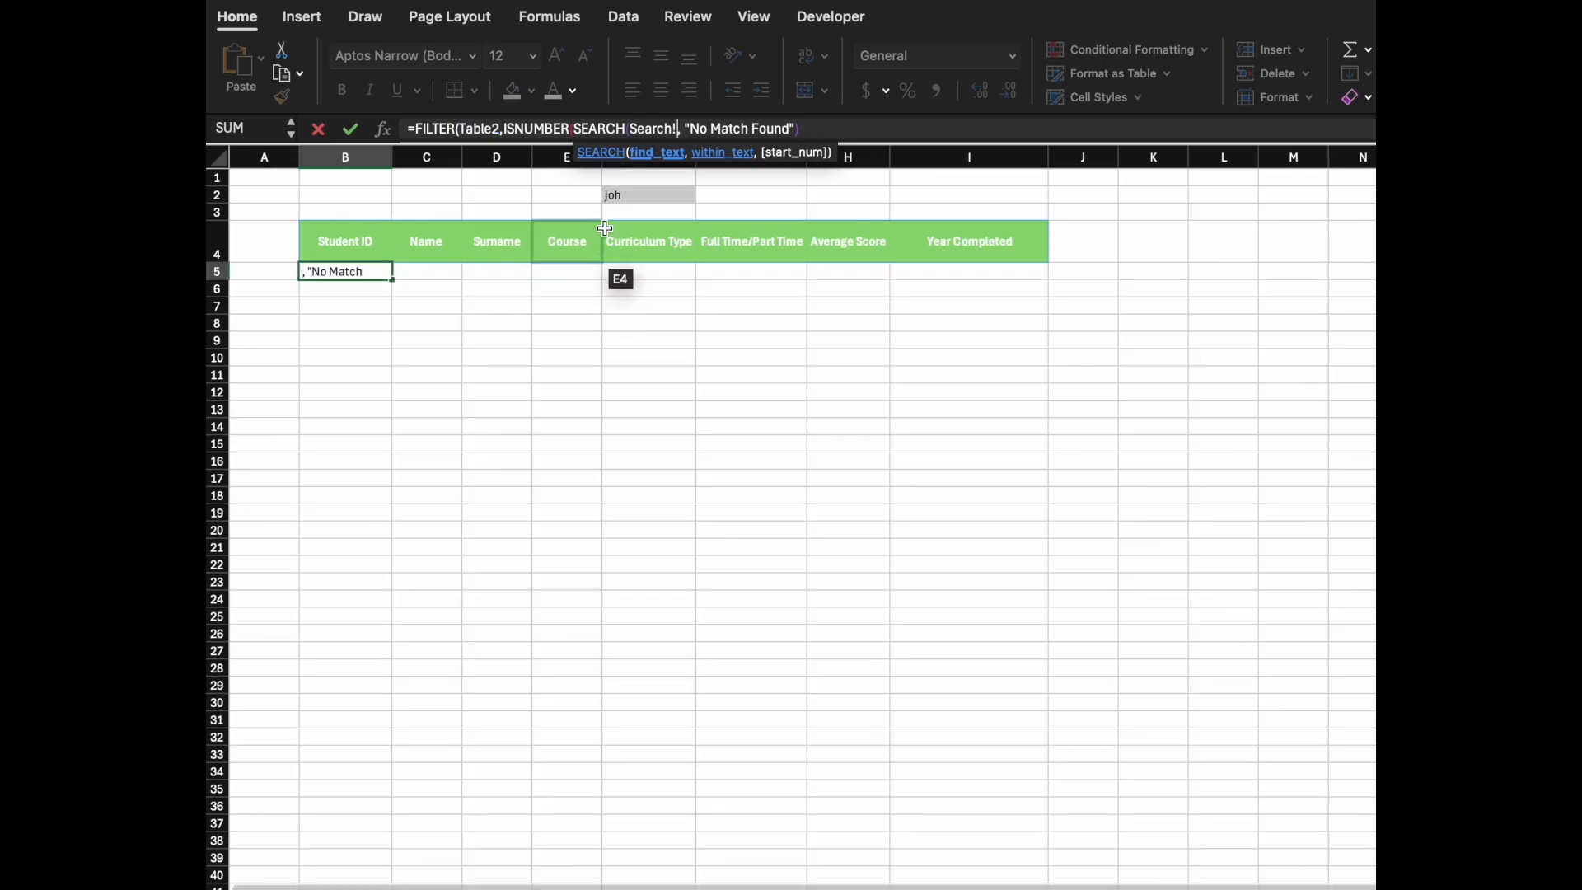
click(634, 194)
key(F4)
text(,)
Step: Use the Raw Data Name column as SEARCH's within-text range, then close both nested functions and complete the formula
click(313, 888)
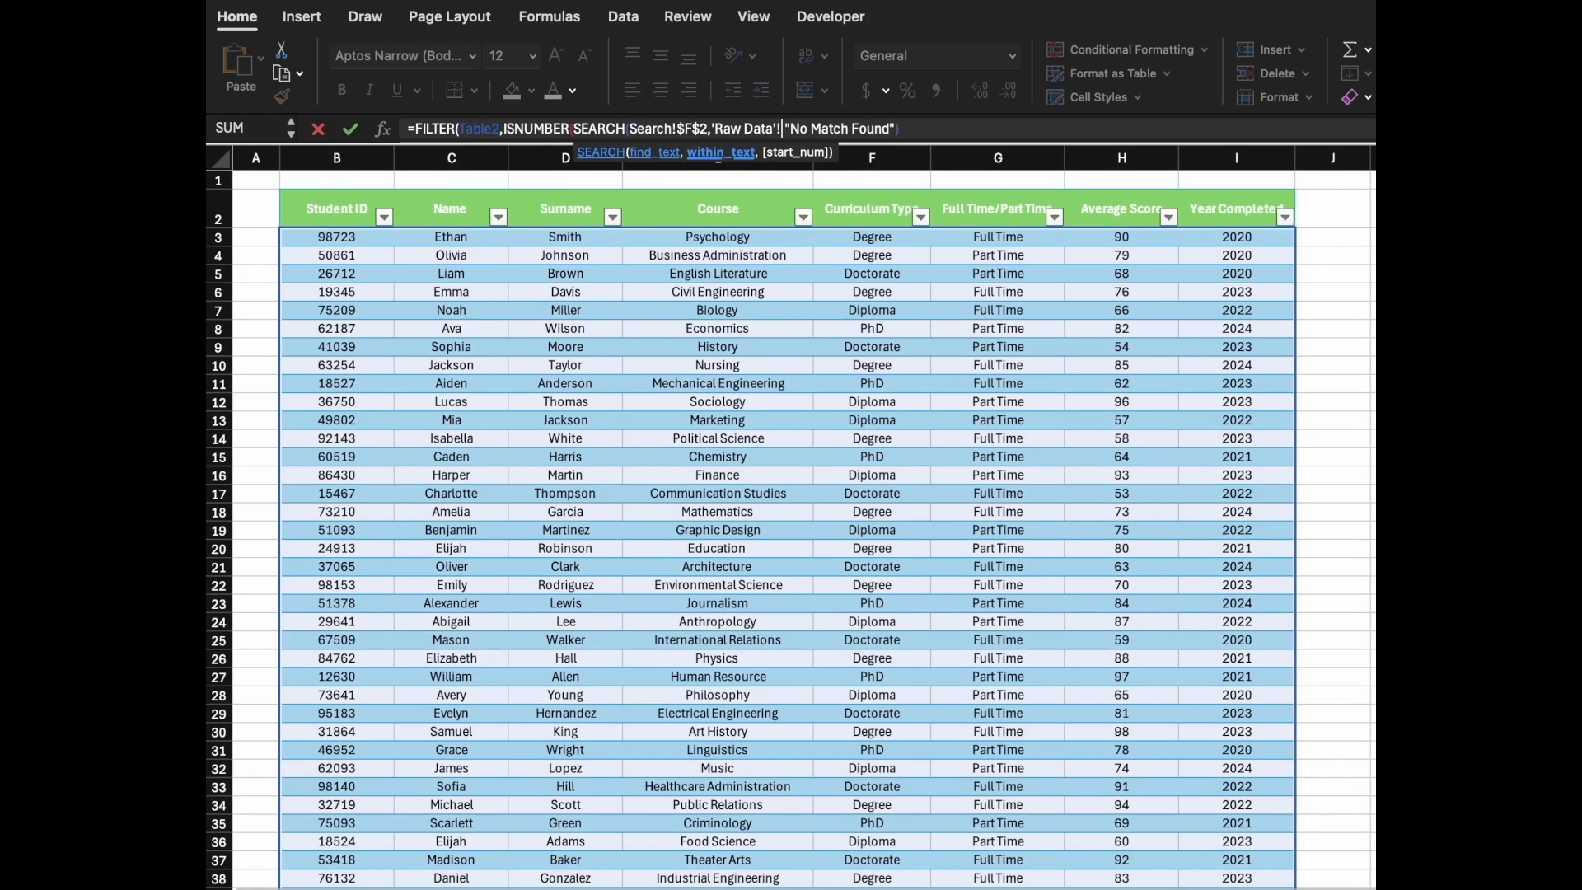
click(451, 239)
key(super+shift+Down)
scroll(410, 342, up, 3)
scroll(410, 342, up, 15)
text()))
key(Return)
text(,)
key(Return)
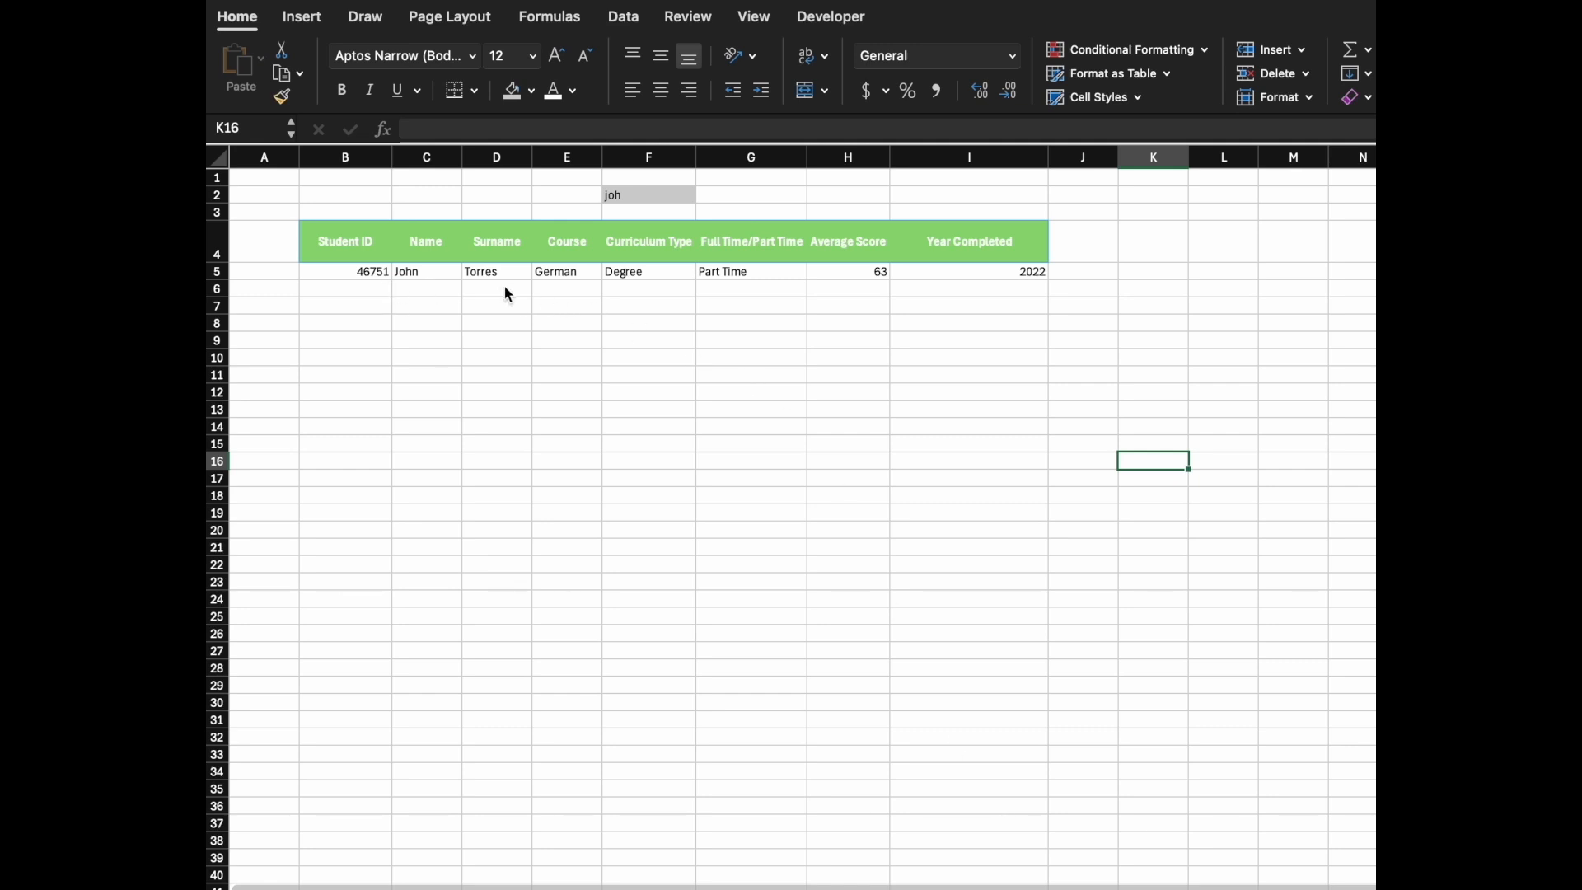
Step: Test the partial-match search by entering "jo" in F2
click(652, 212)
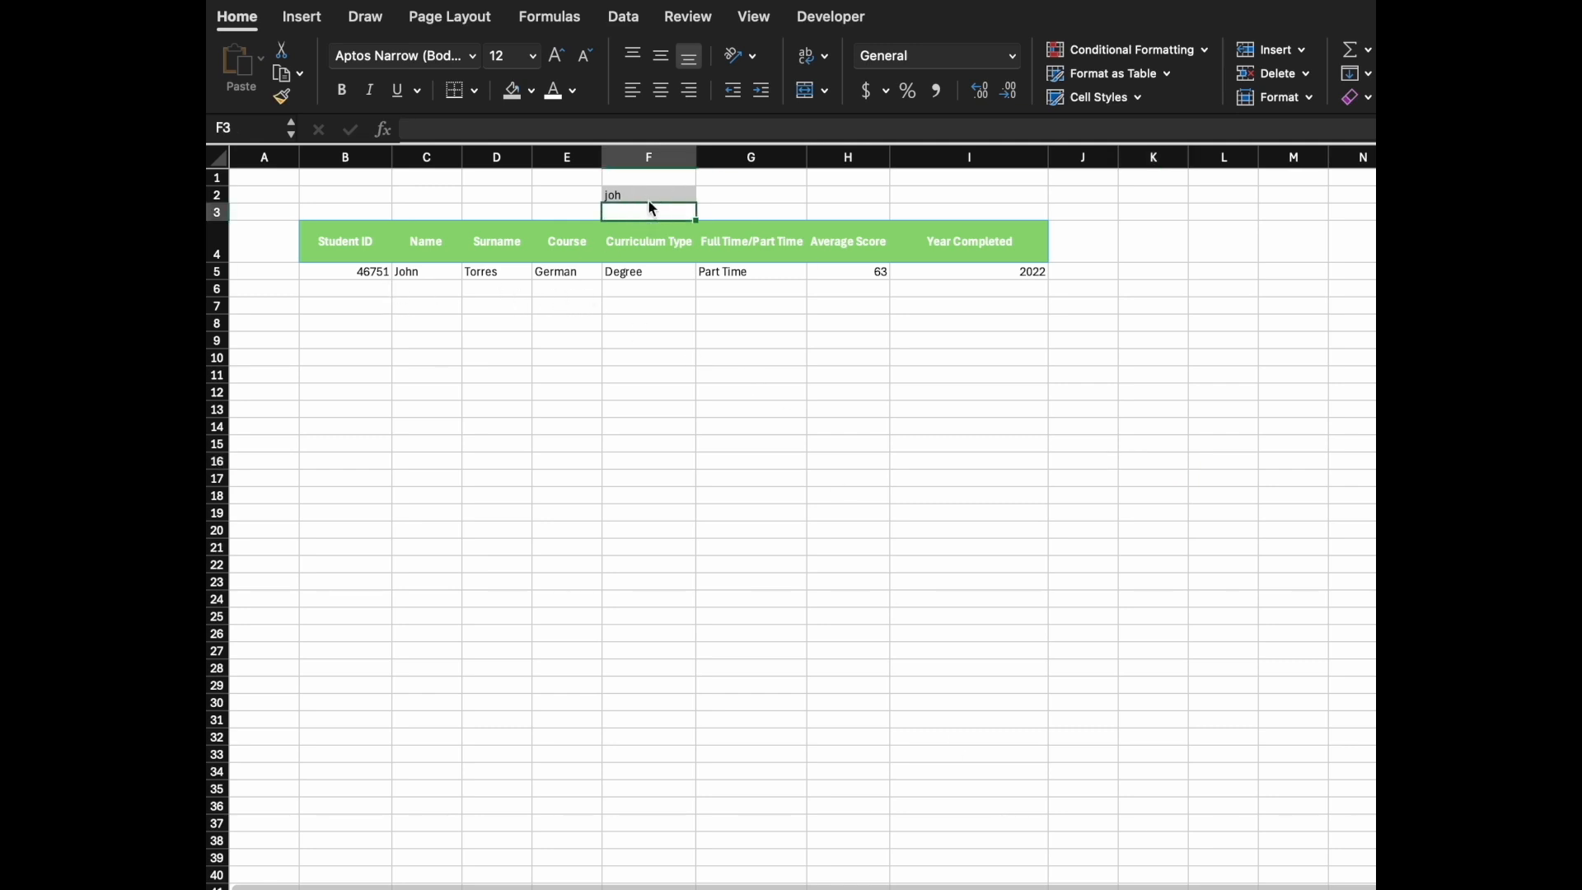
click(652, 196)
text(jo)
key(Return)
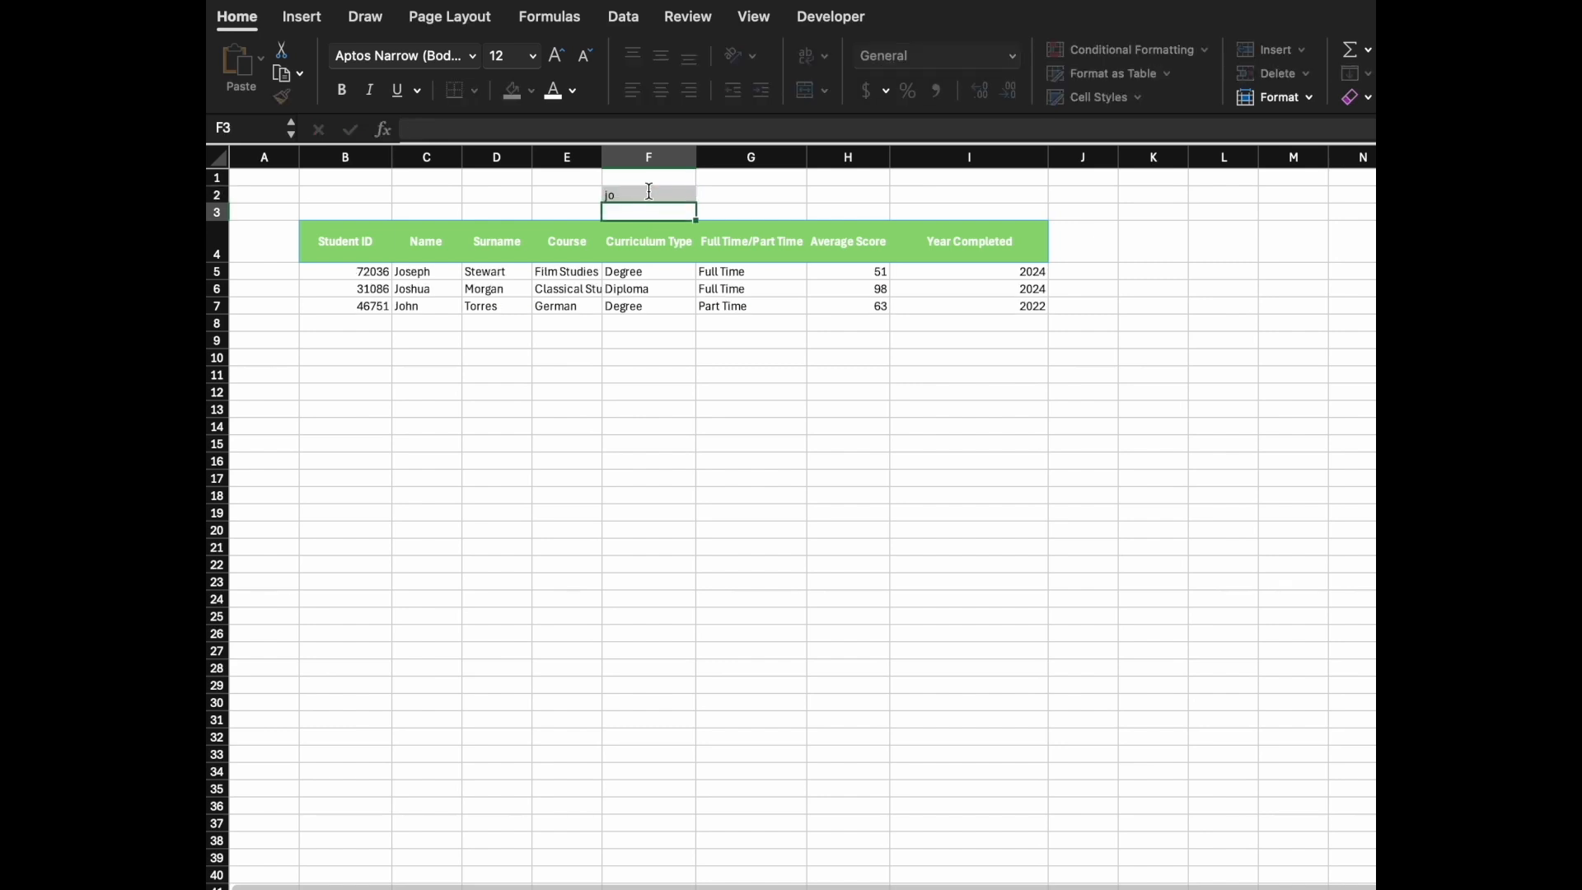
Step: Test the partial-match search in F2 with "j", followed by "a"
click(649, 194)
text(j)
key(Return)
click(650, 194)
text(a)
key(Return)
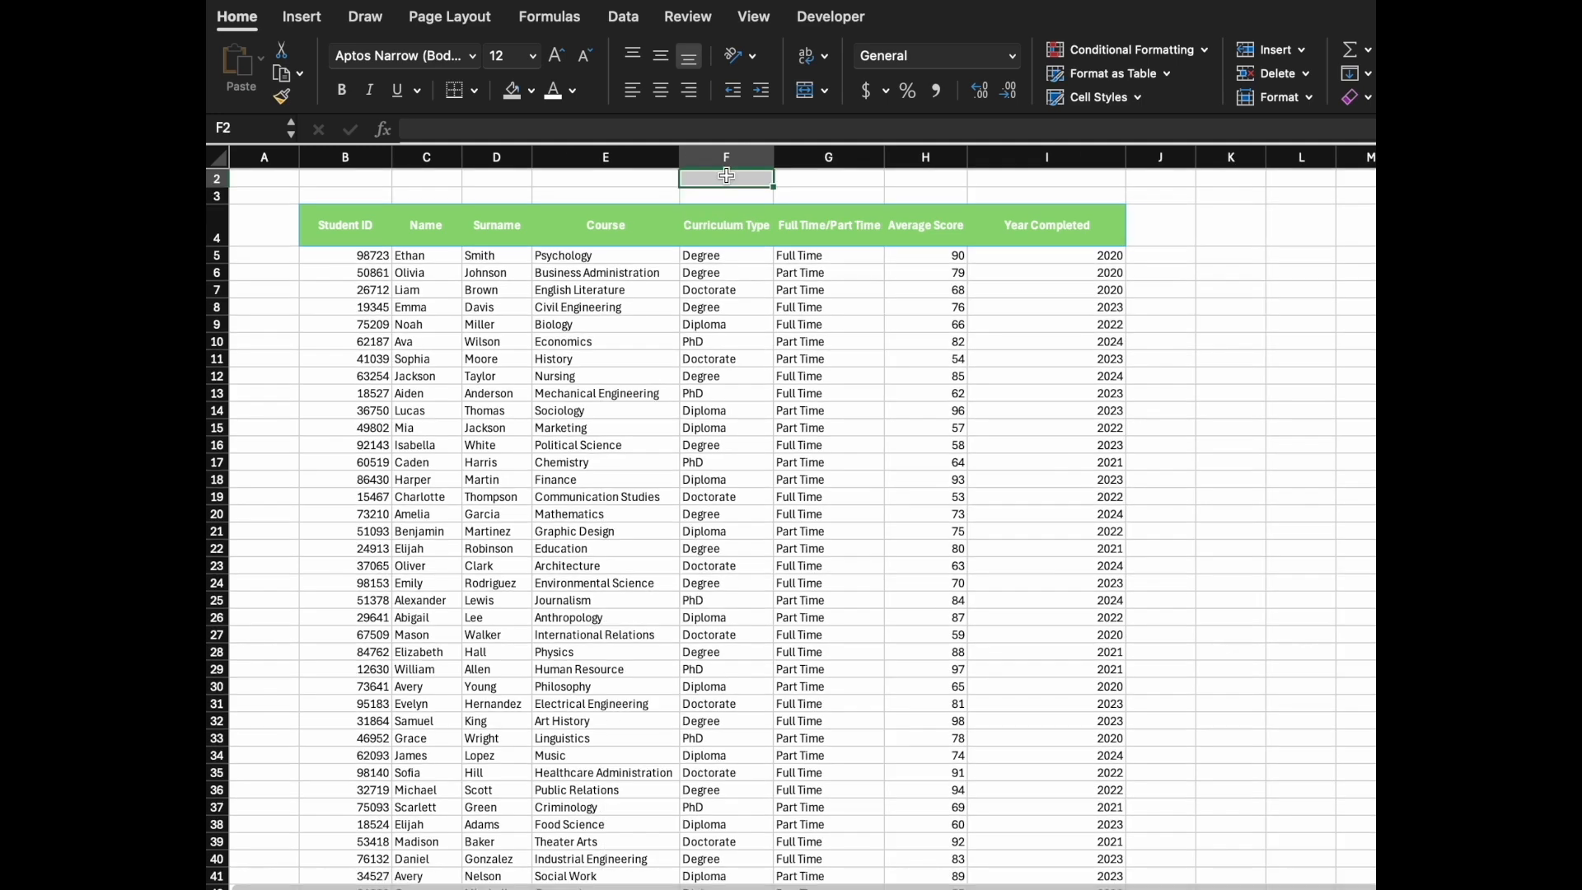
Step: Test the search with "l" in F2, then narrow it to "li"
text(l)
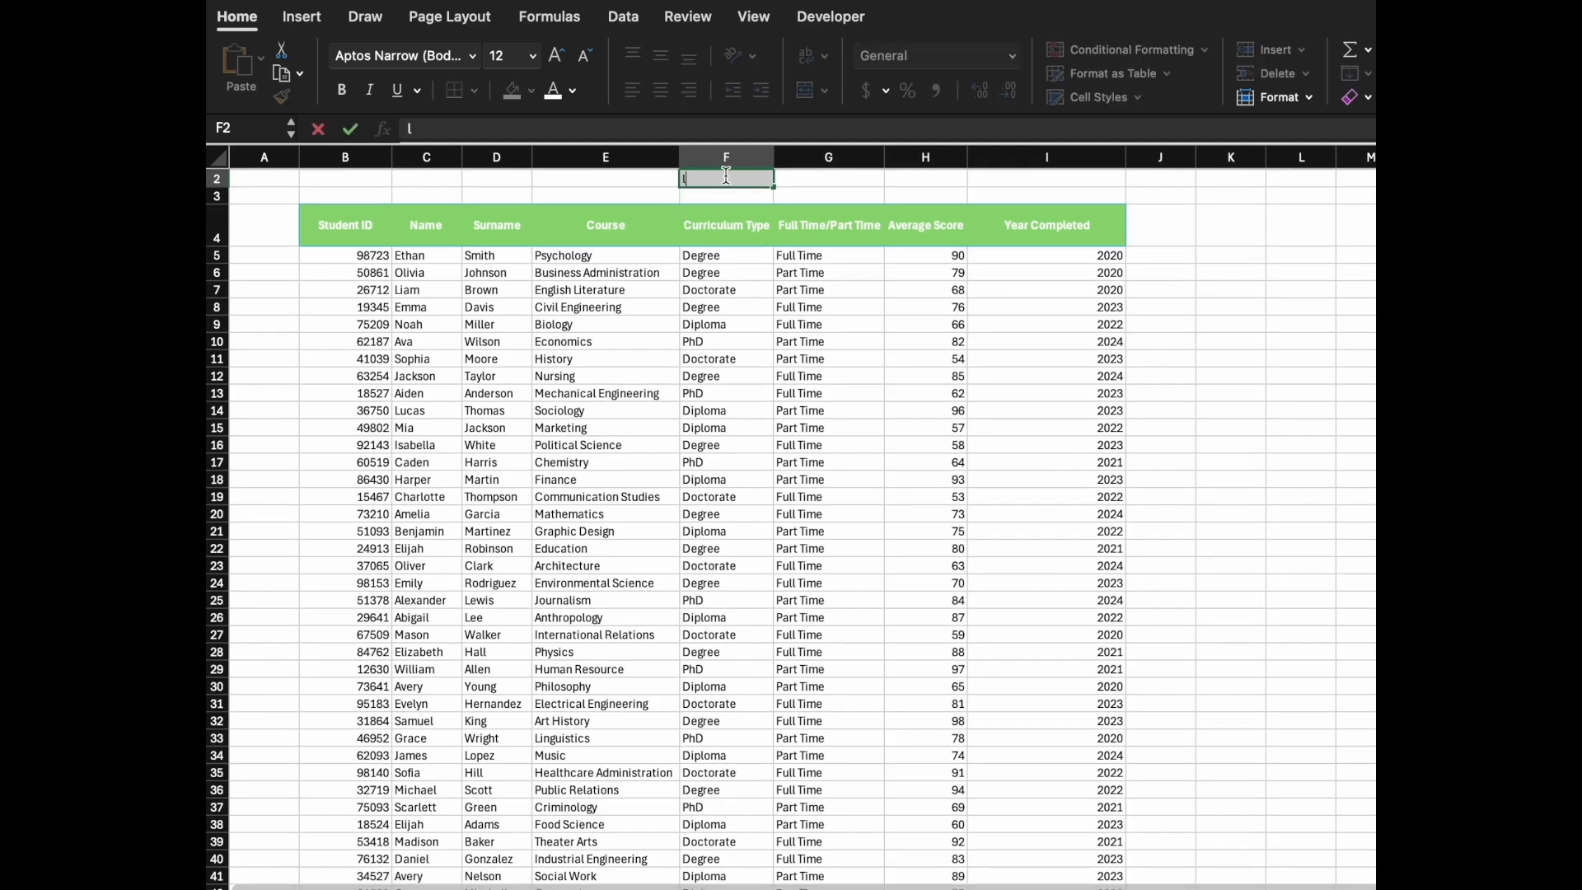
key(Return)
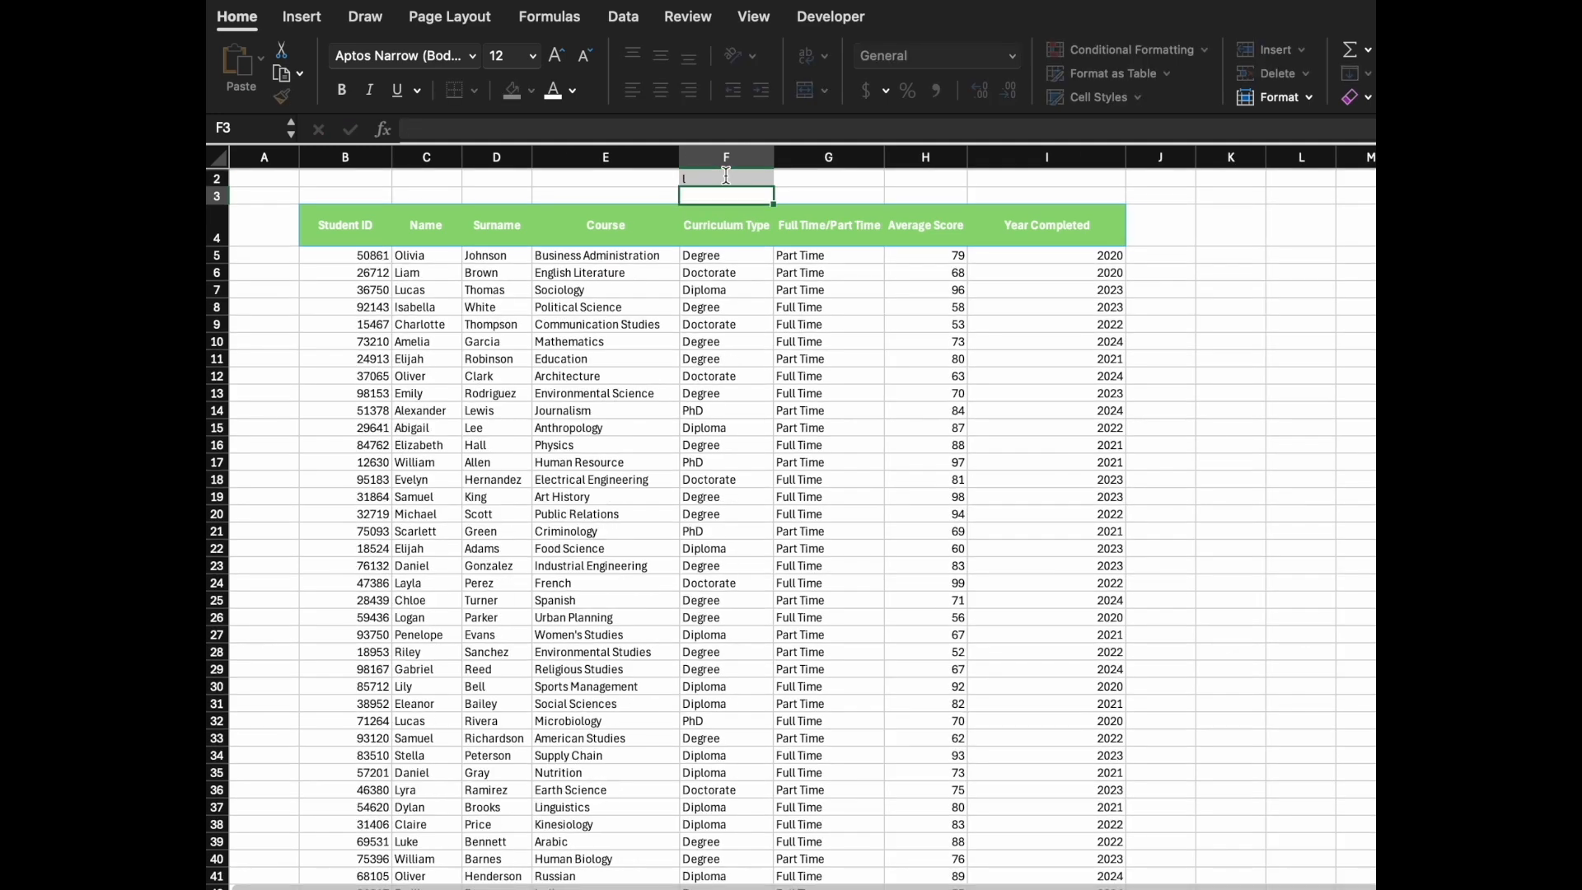
key(Up)
key(Up)
double_click(721, 194)
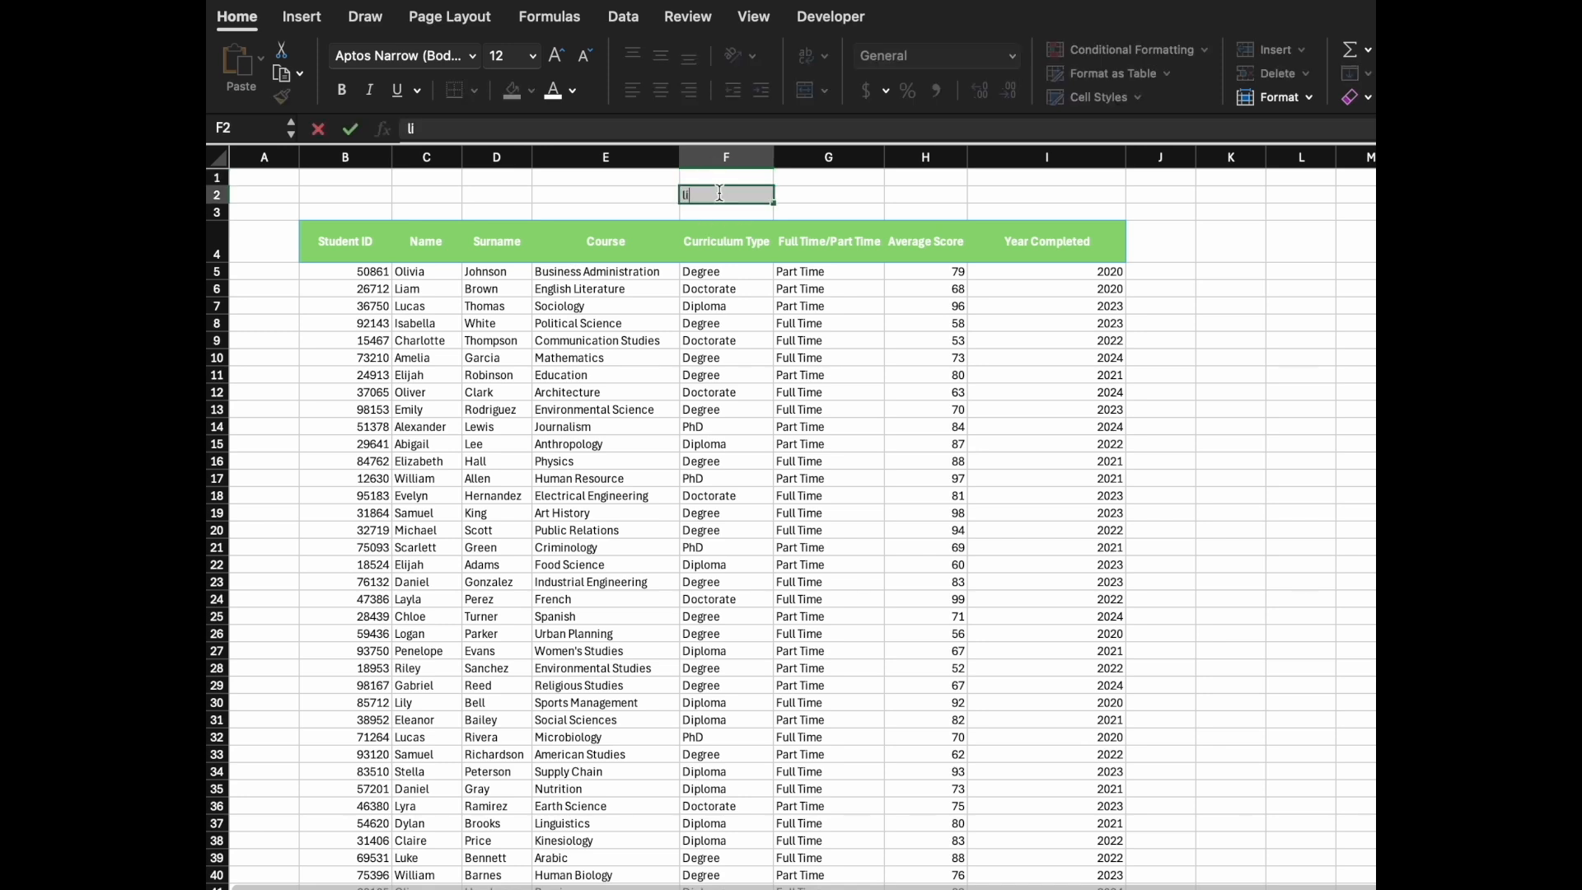
text(i)
key(Return)
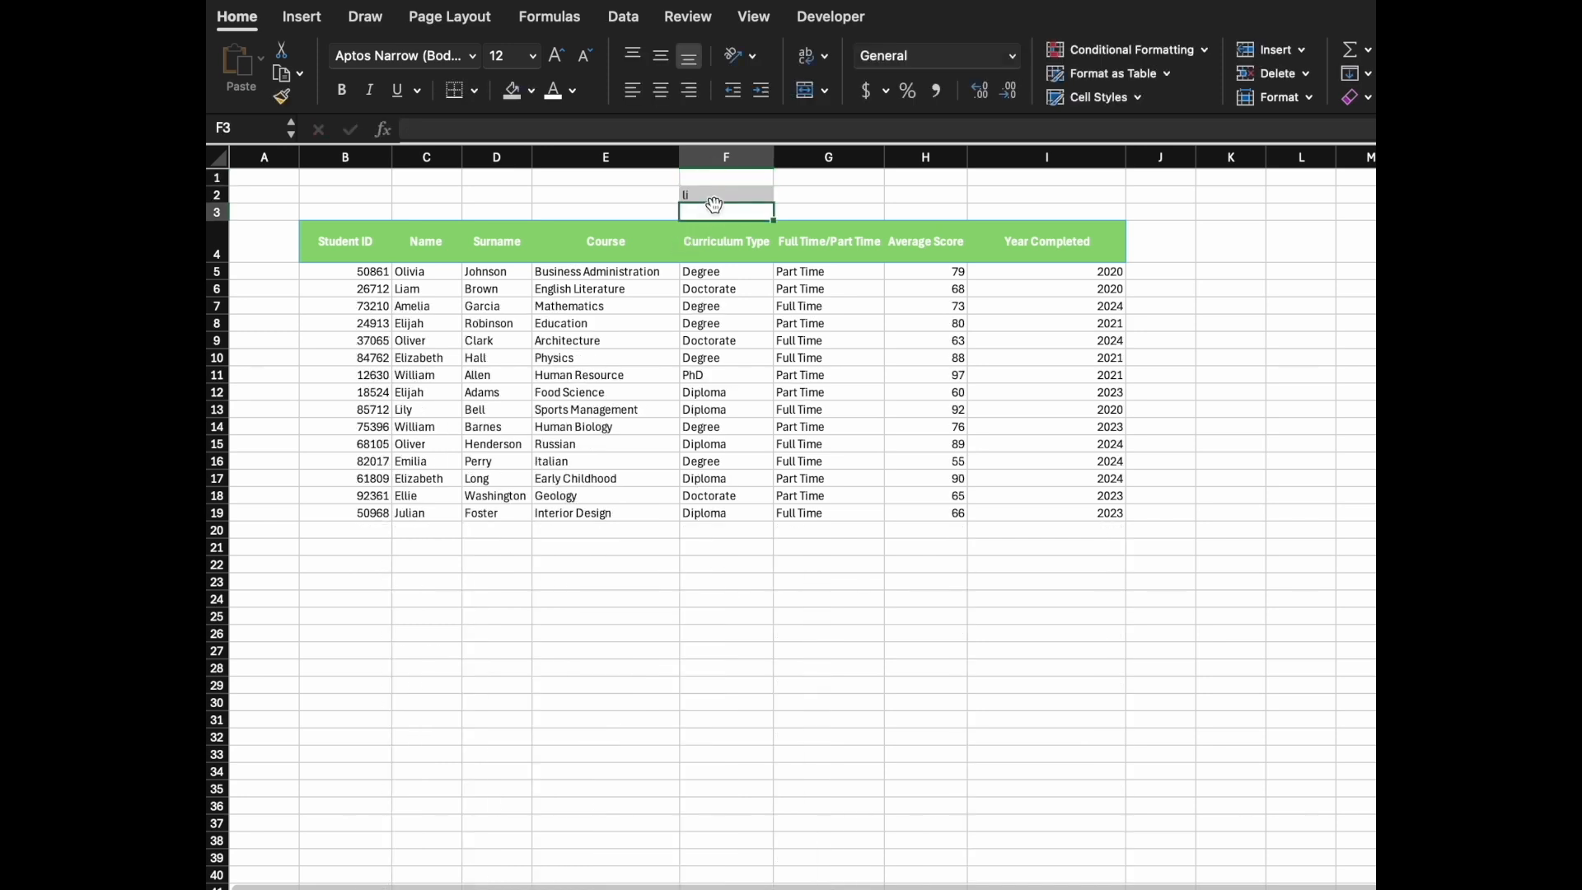
Step: Narrow the search in F2 to "lia", then complete it to a full four-letter first name
double_click(716, 195)
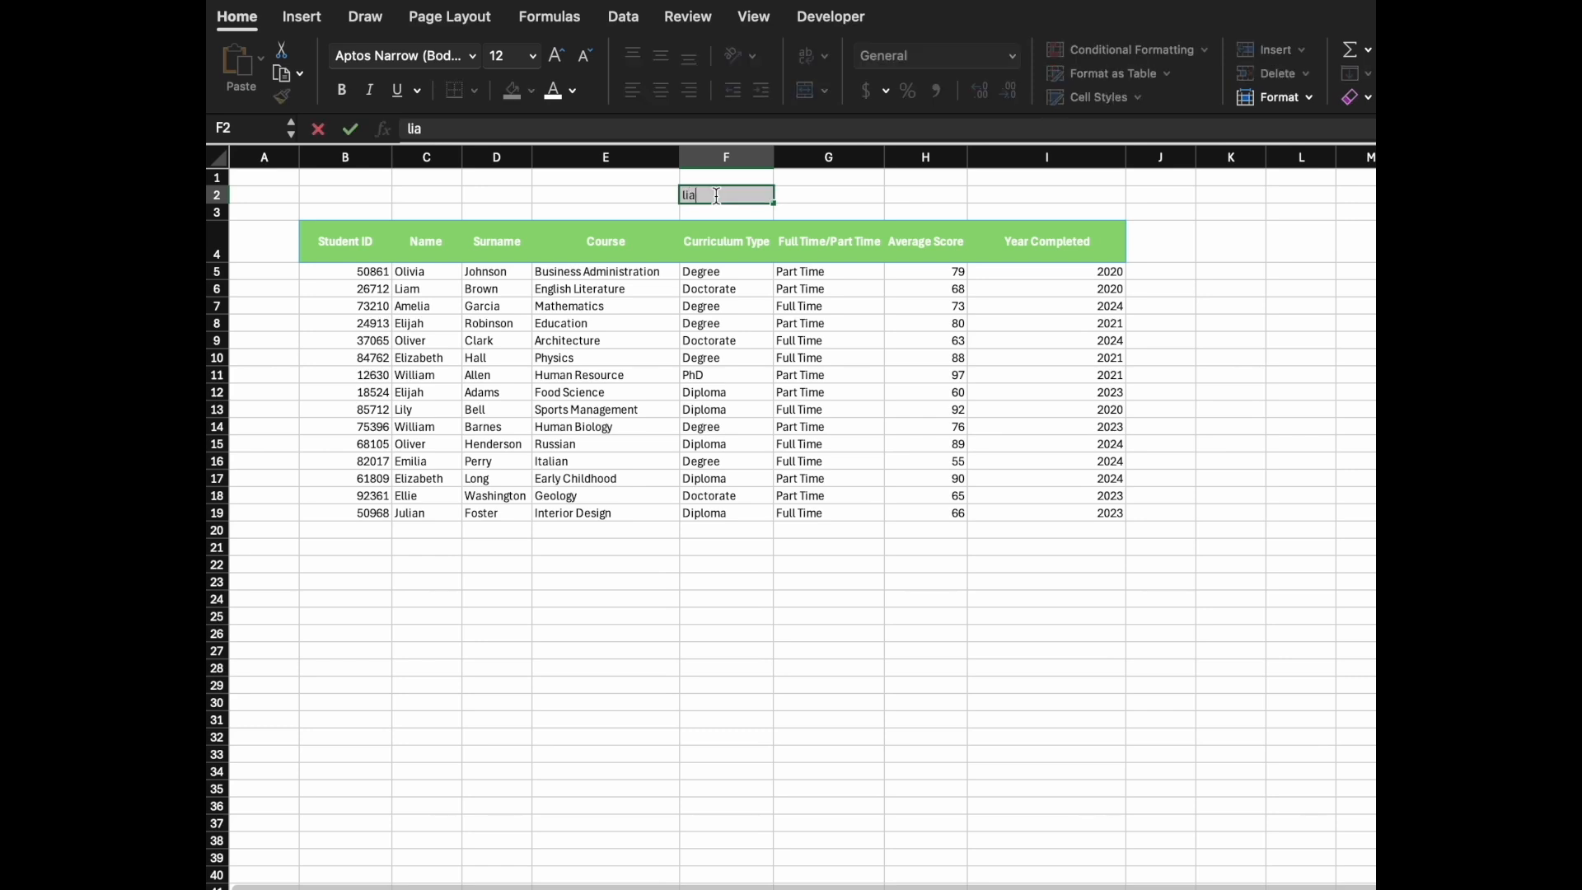
key(Return)
double_click(719, 196)
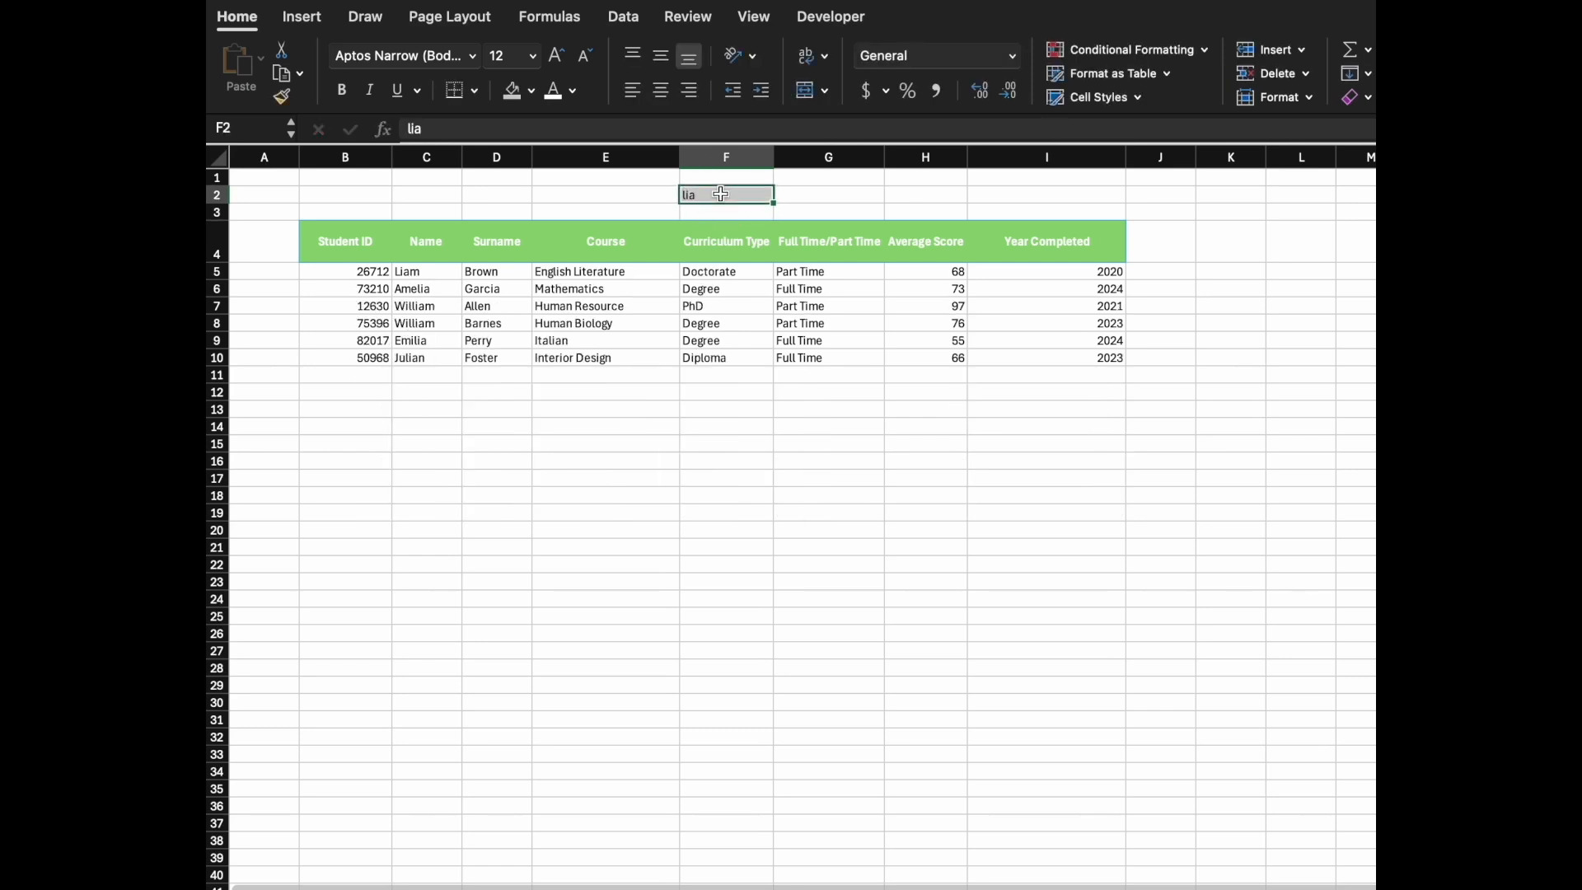
text(m)
key(Return)
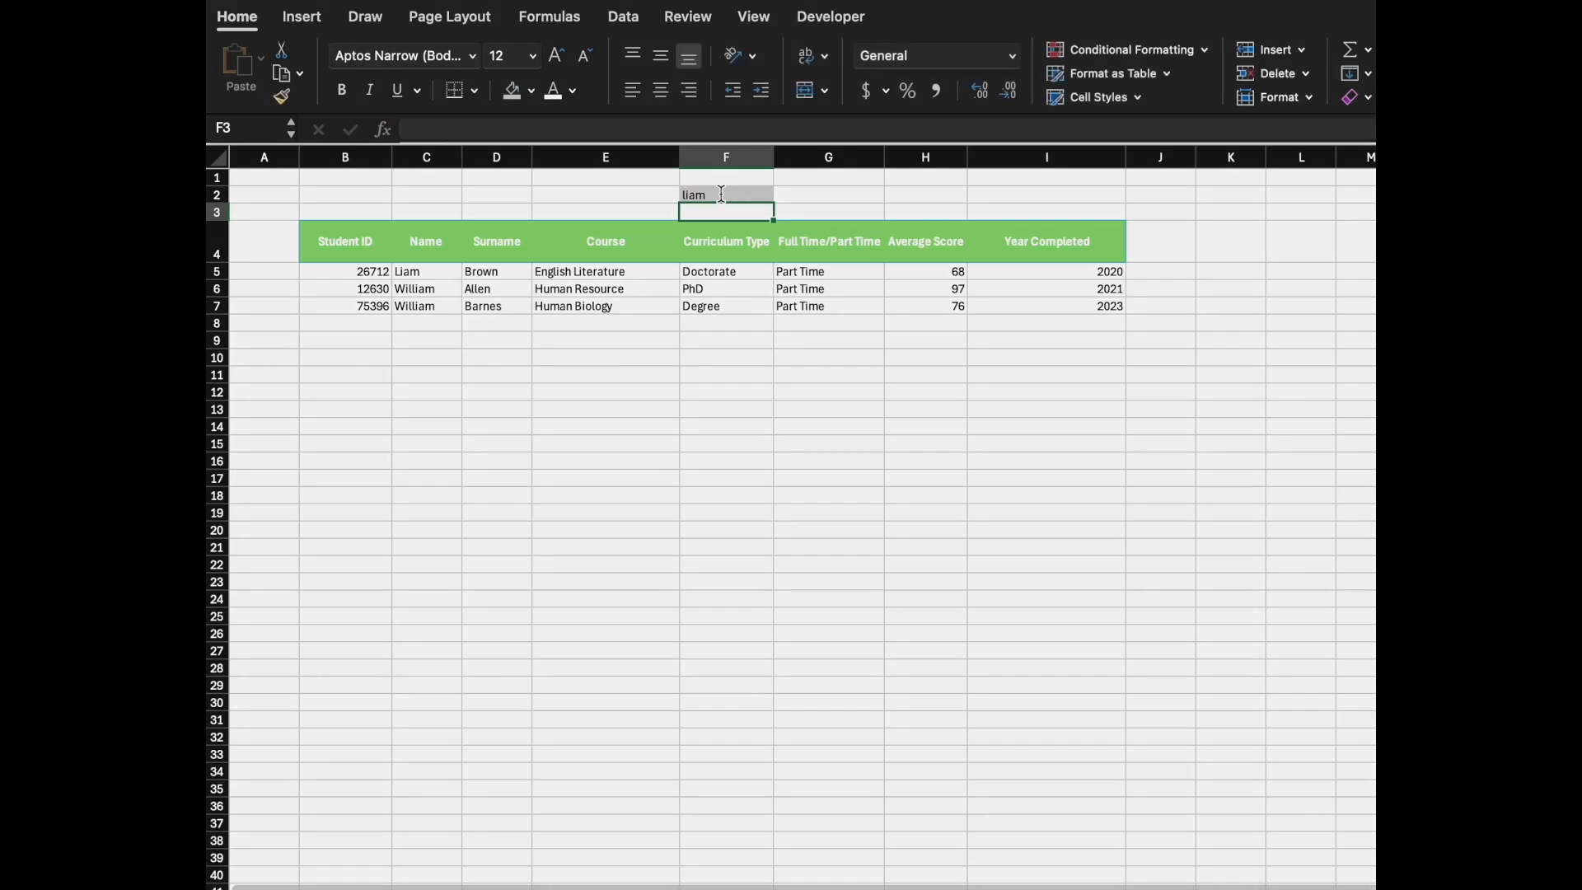
Step: Extend the grey fill across E2:G2 and set the range's font size to 16
click(679, 195)
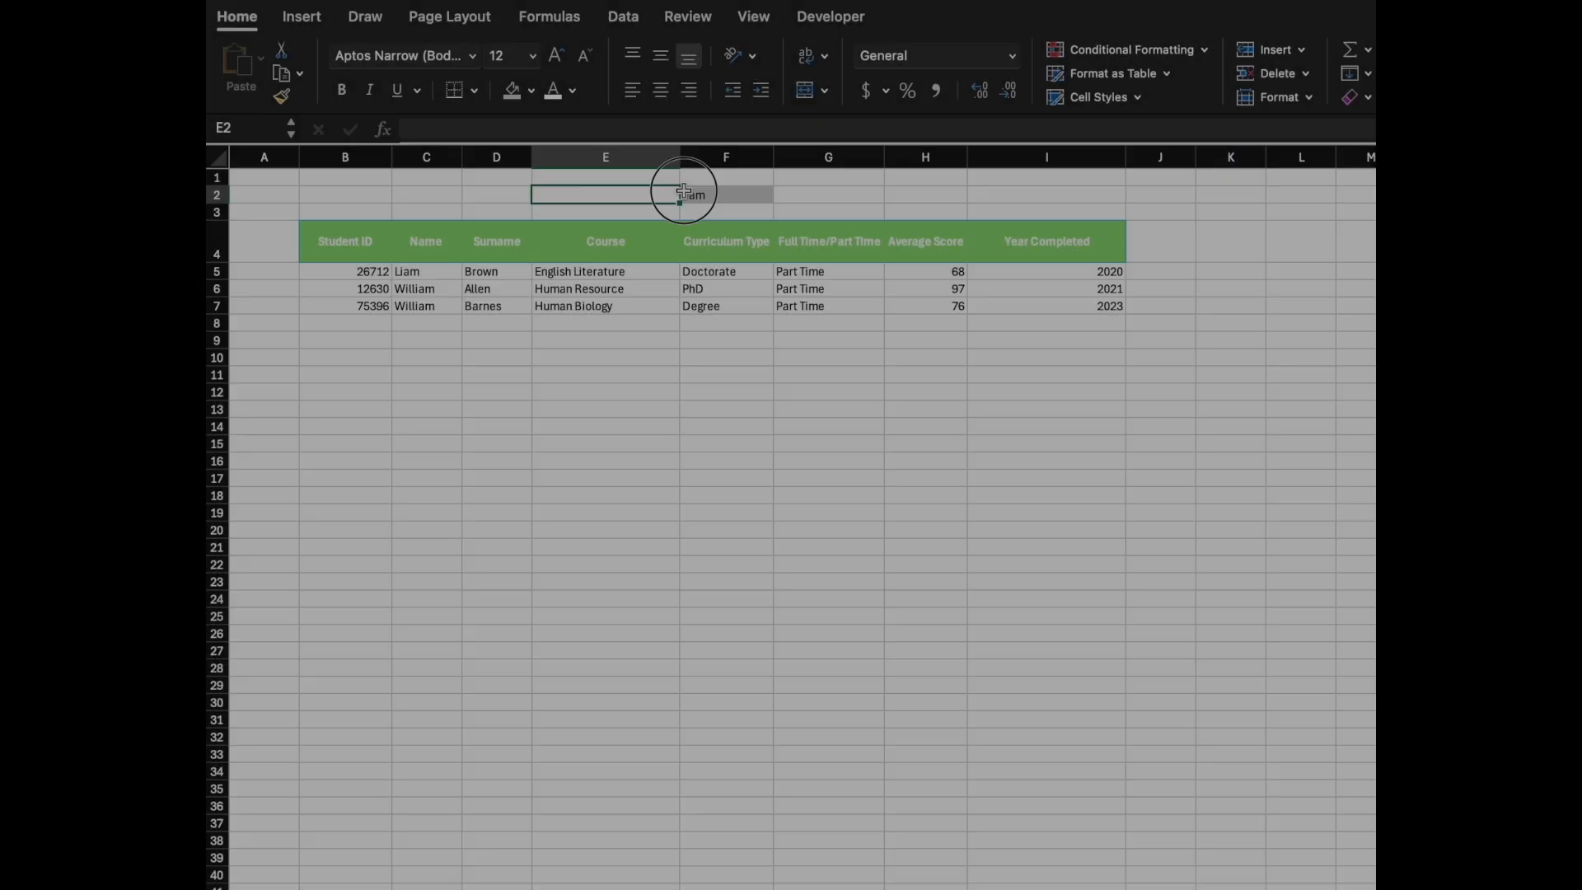
drag(683, 192, 826, 194)
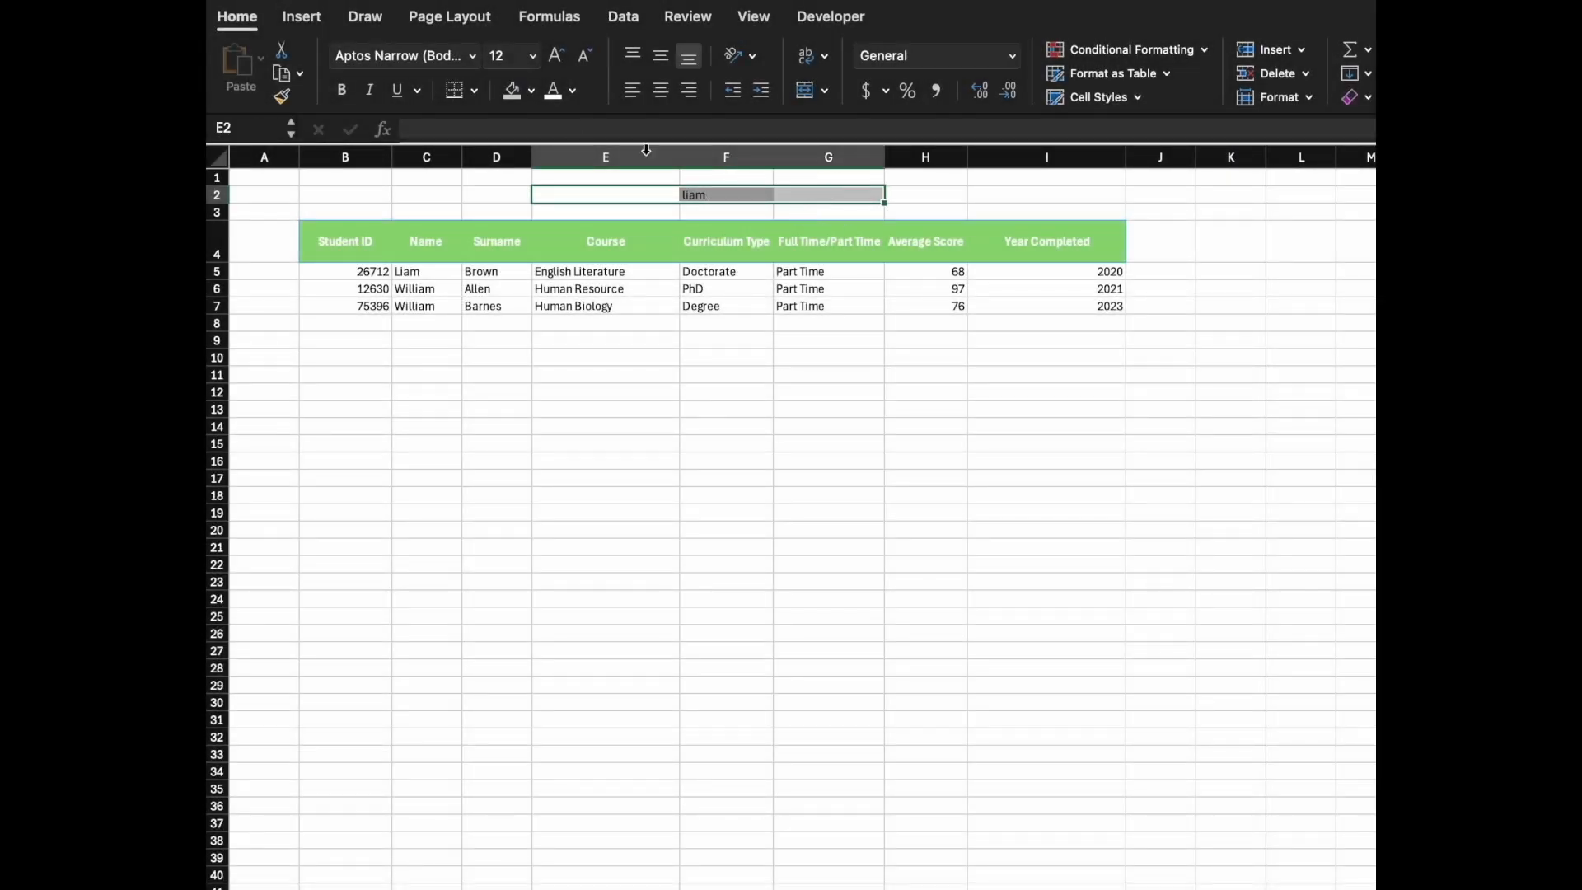
click(512, 90)
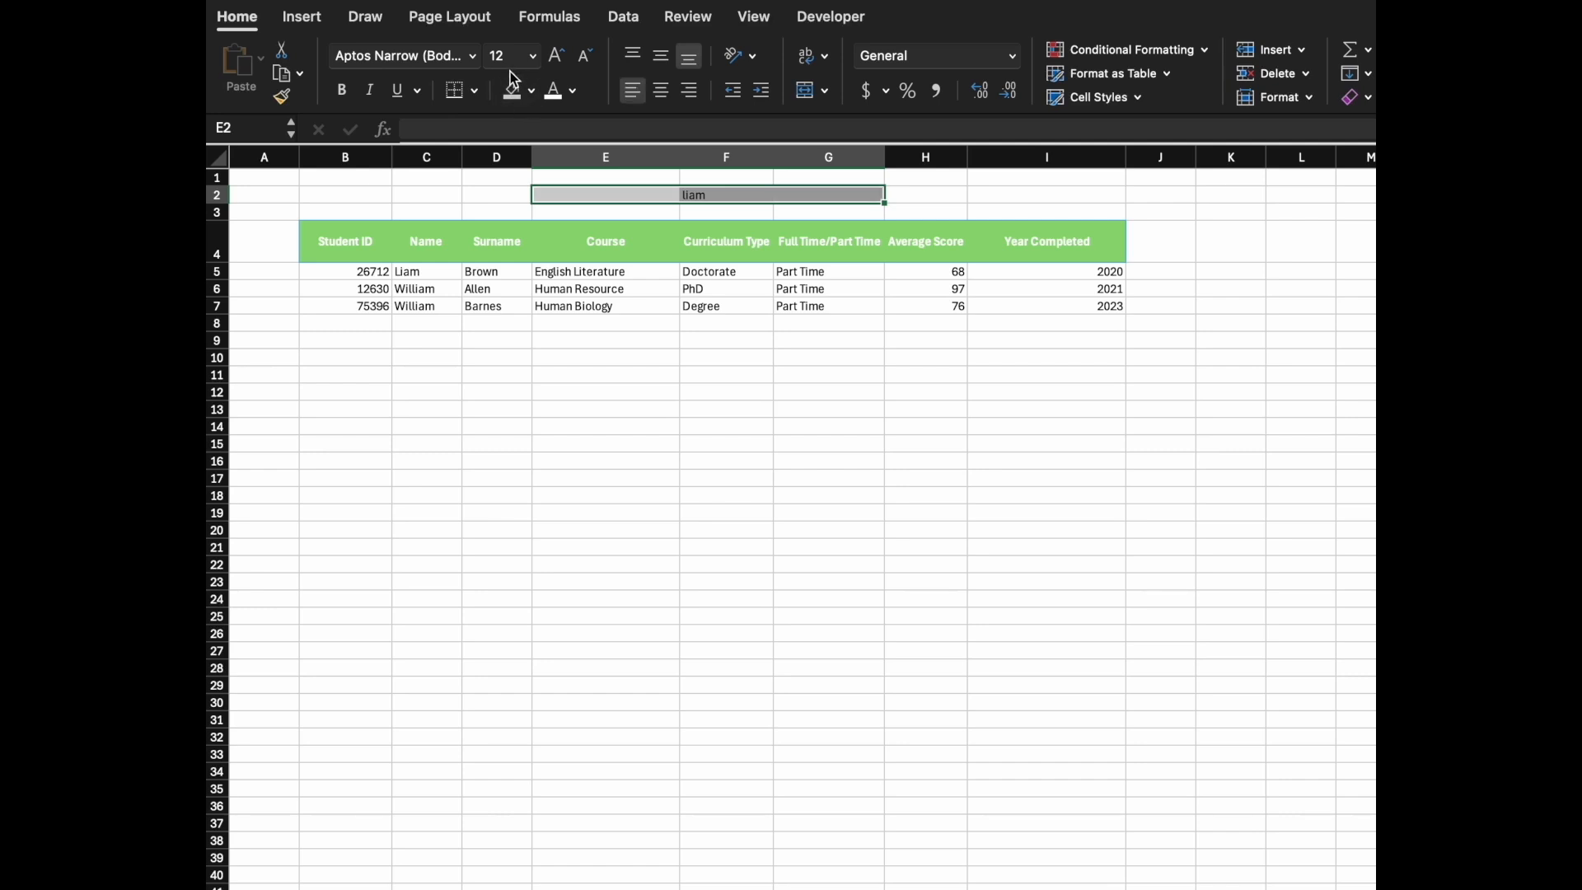
click(532, 59)
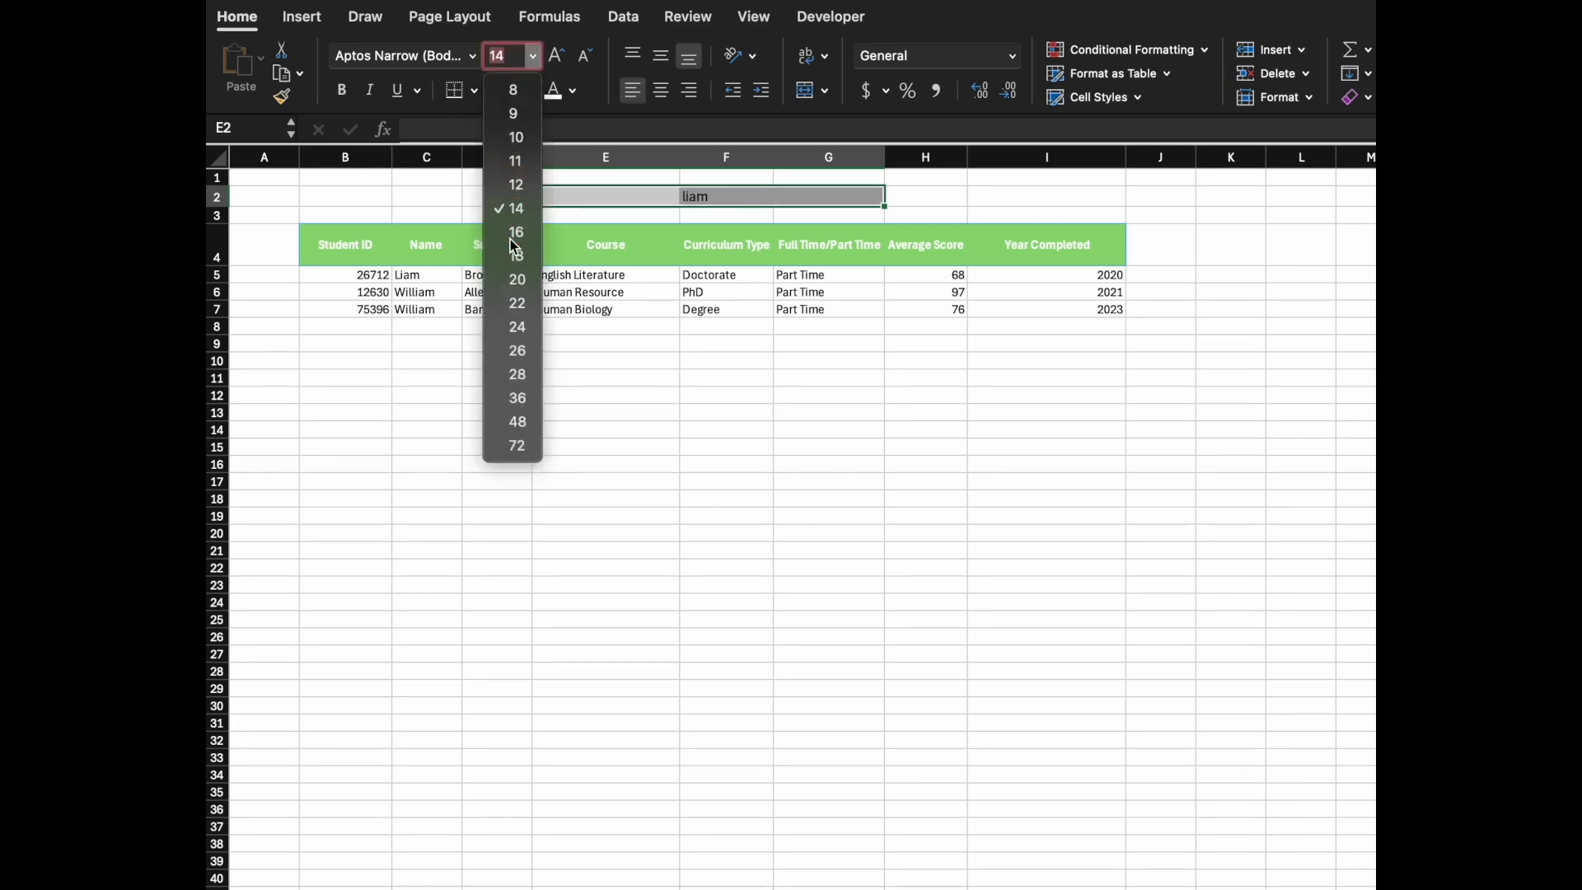
click(513, 246)
Step: Increase the height of row 3, then merge E1:G2 into one left-aligned search cell
drag(217, 227, 217, 247)
click(565, 197)
drag(565, 197, 748, 171)
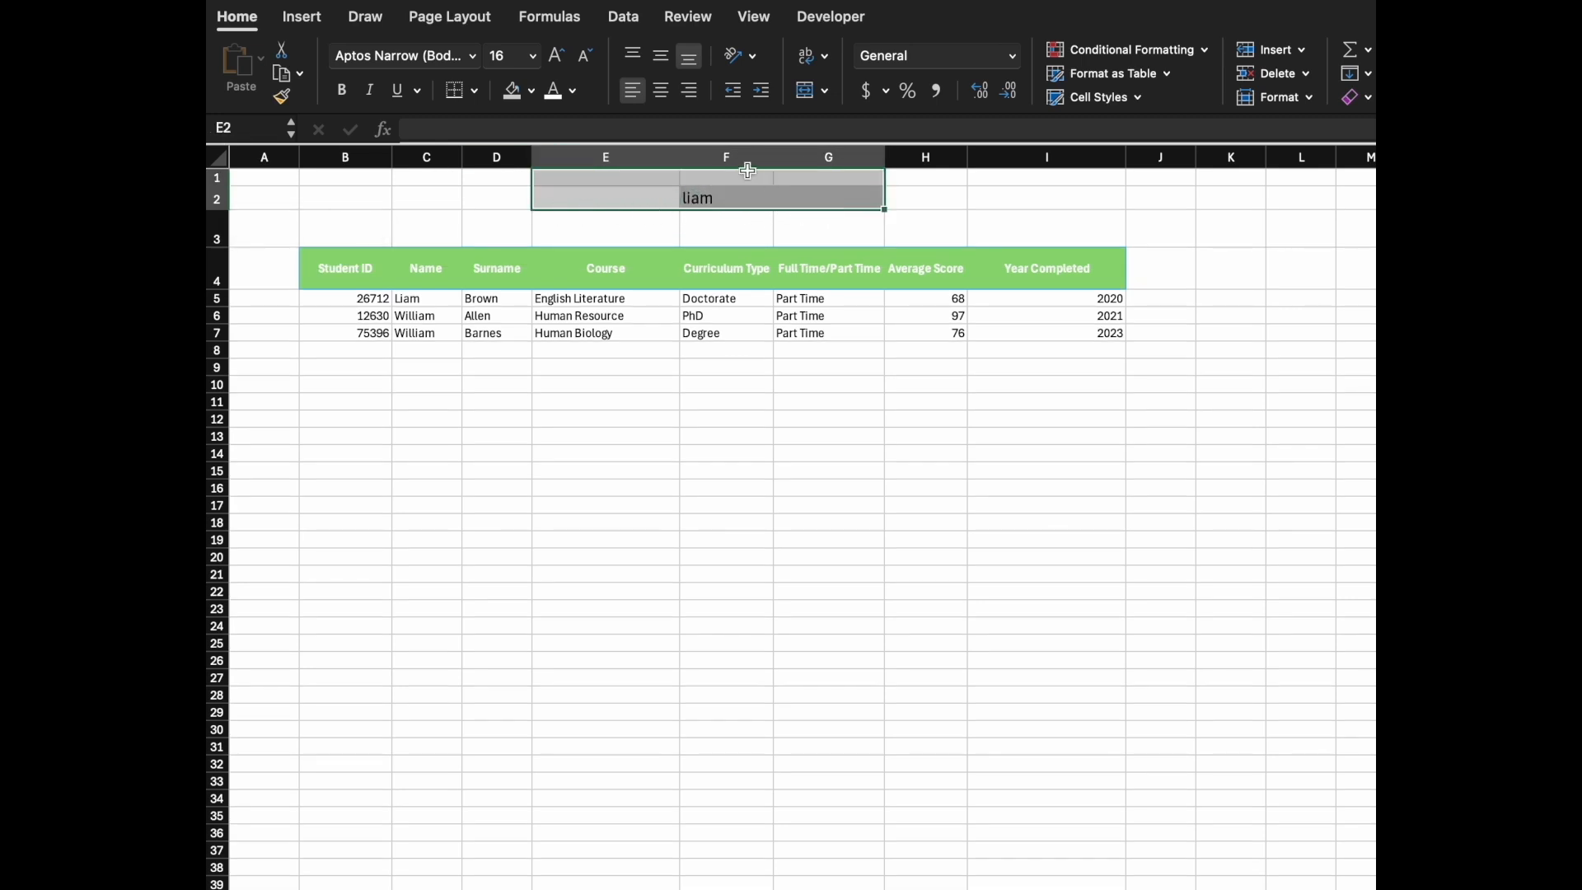
click(793, 92)
click(631, 93)
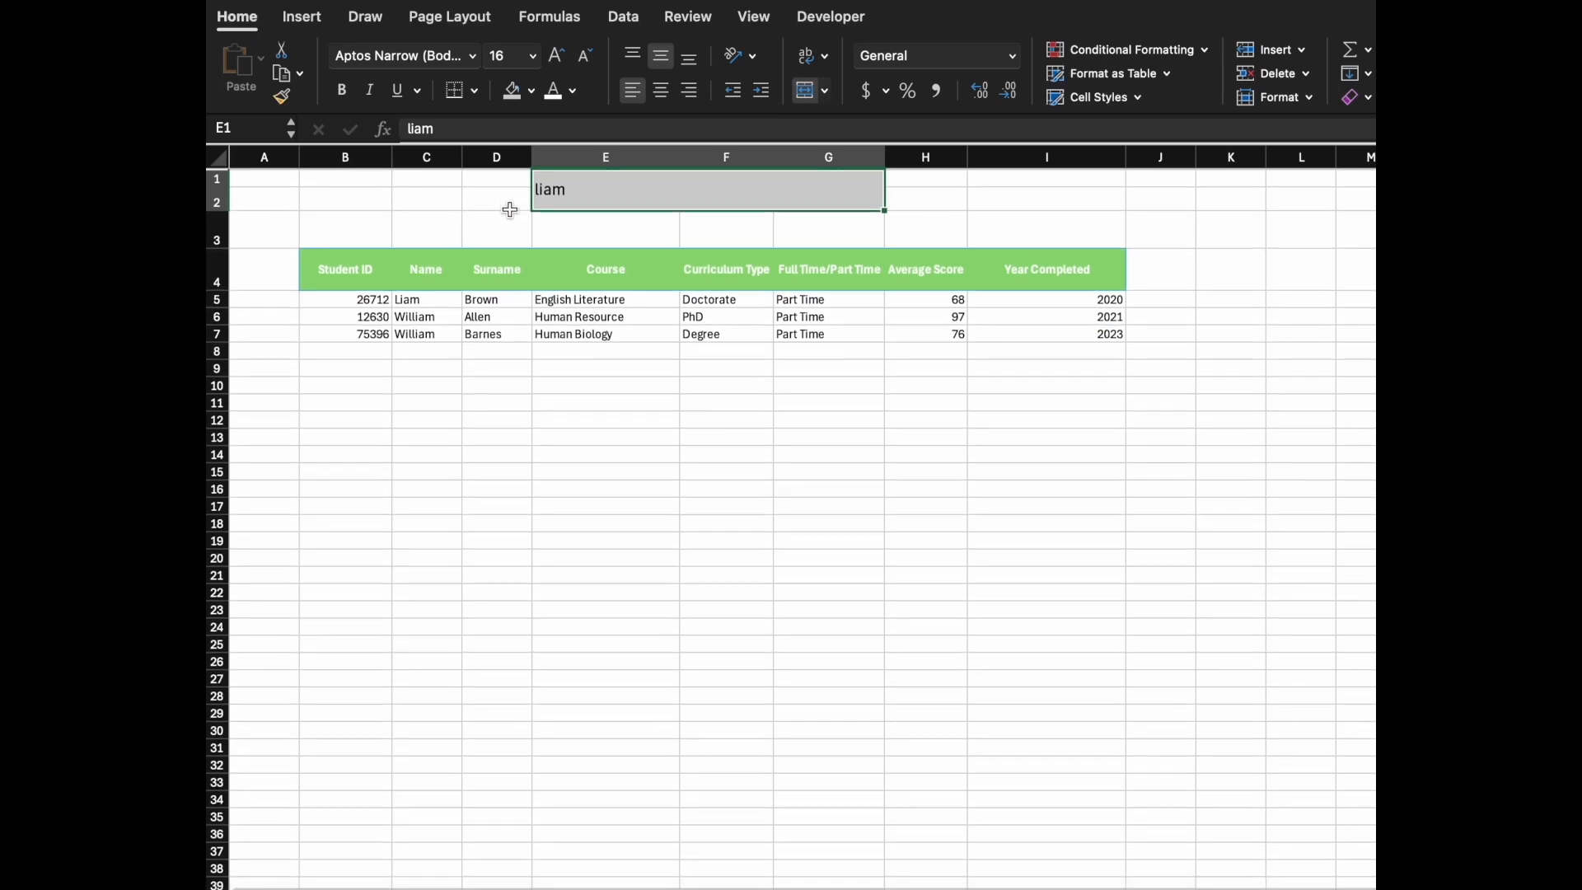
click(222, 185)
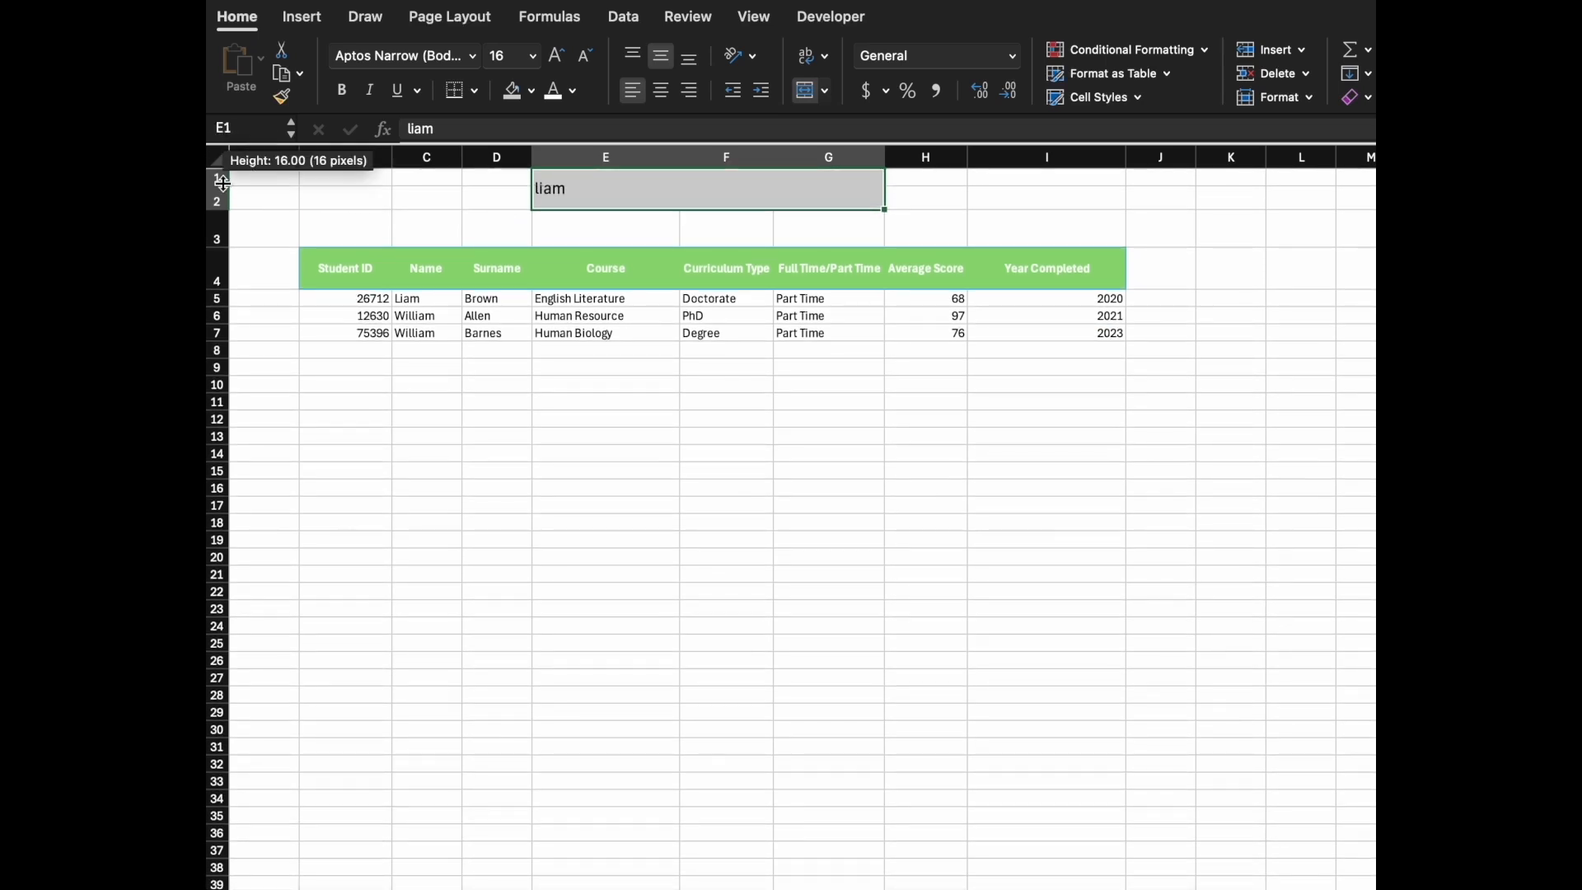
click(218, 178)
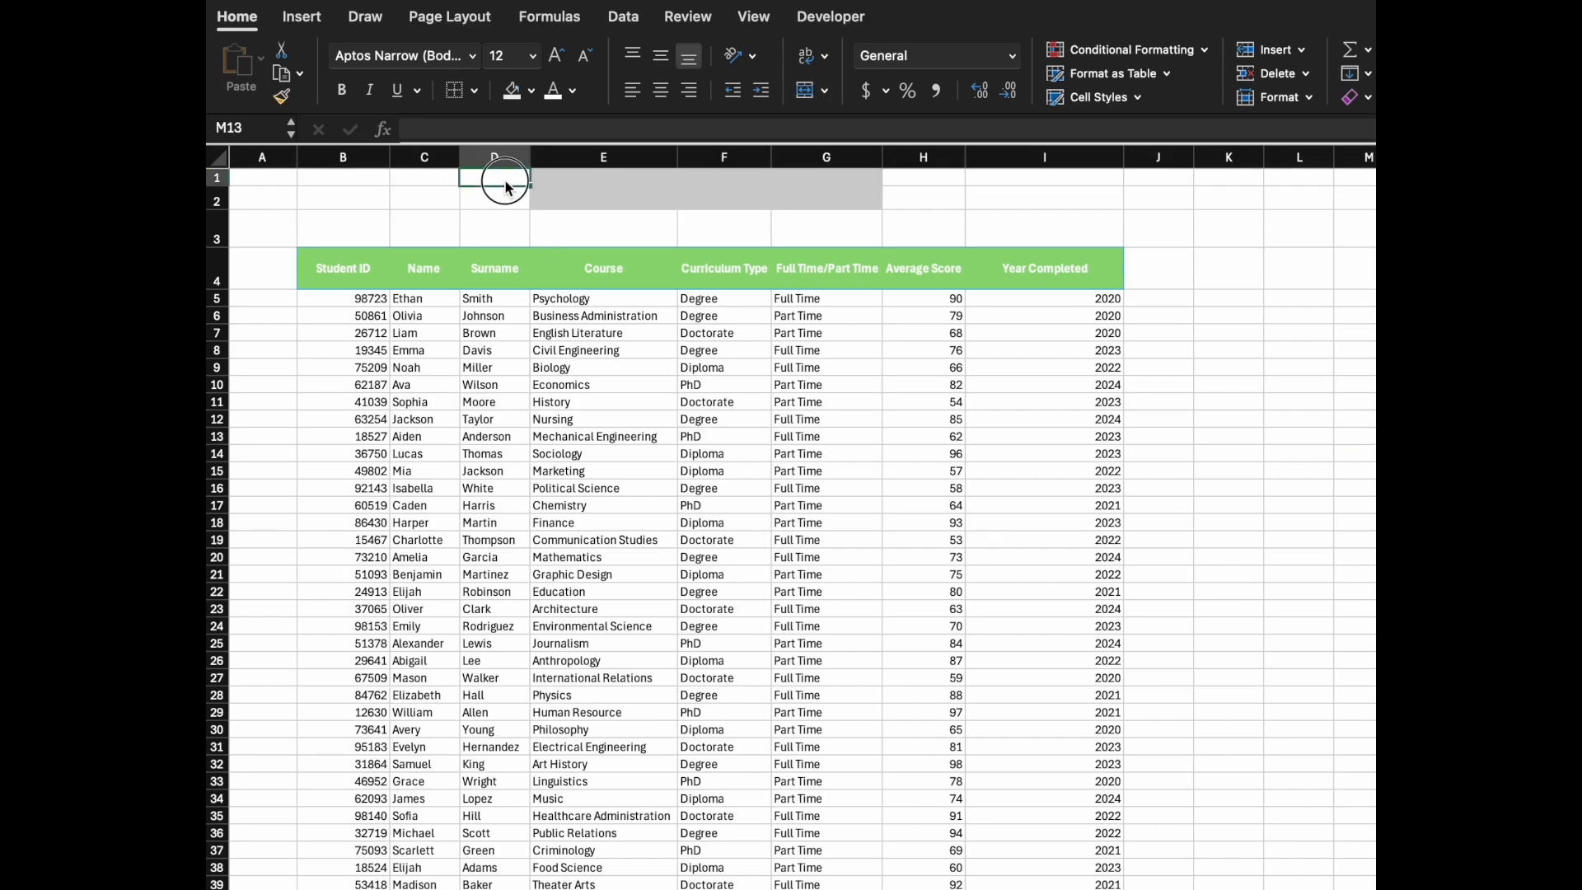
Step: Merge D1:D2 and insert a magnifying-glass icon there, scaled down to fit the cell
drag(505, 183, 507, 194)
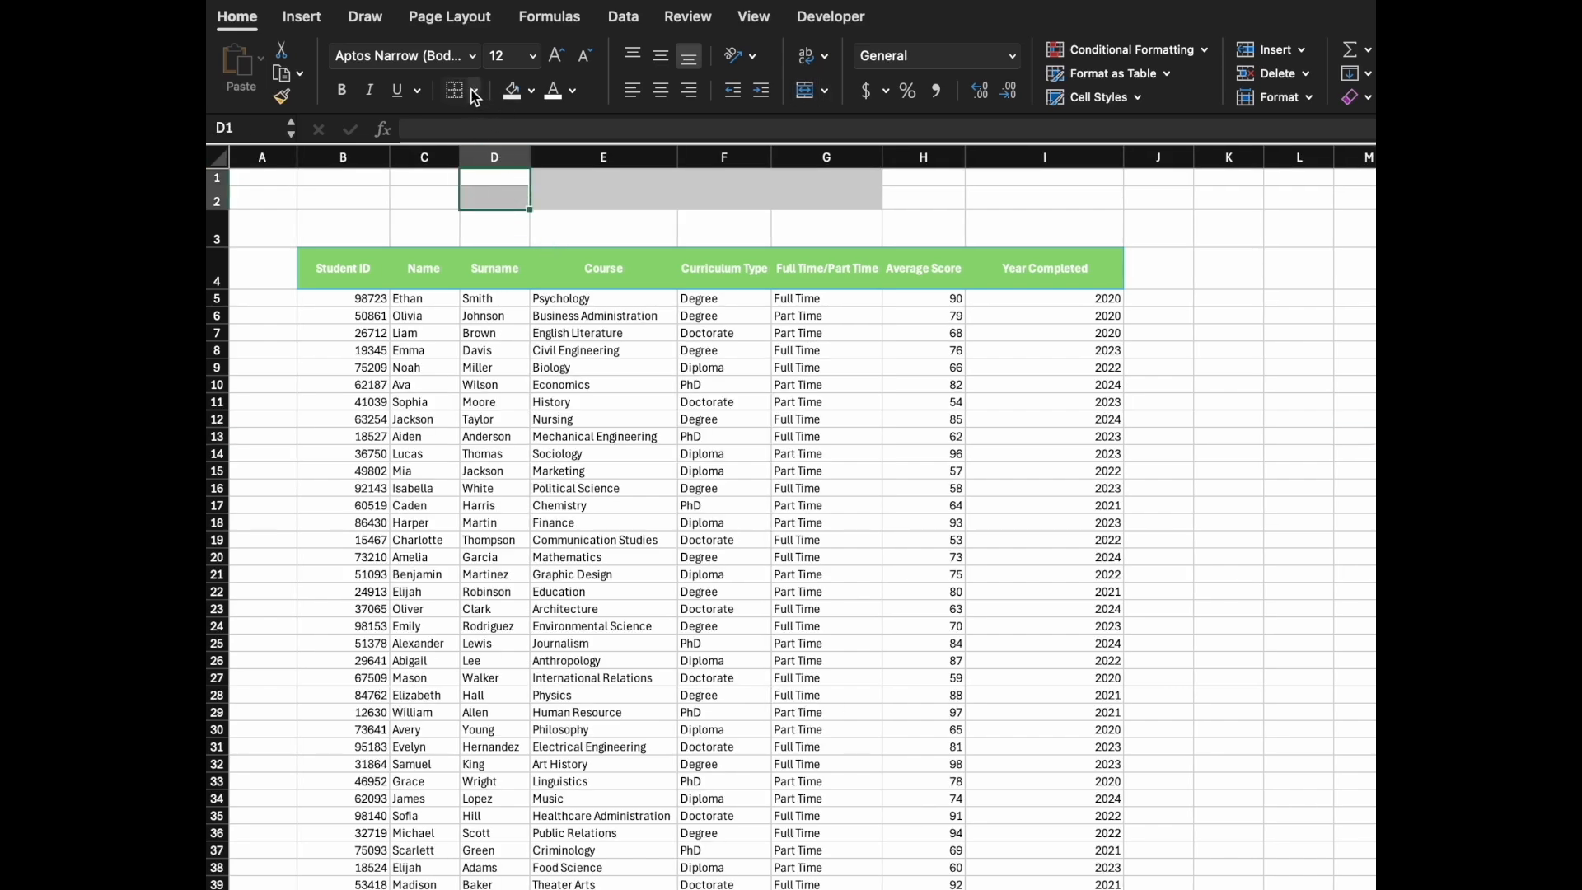
click(809, 91)
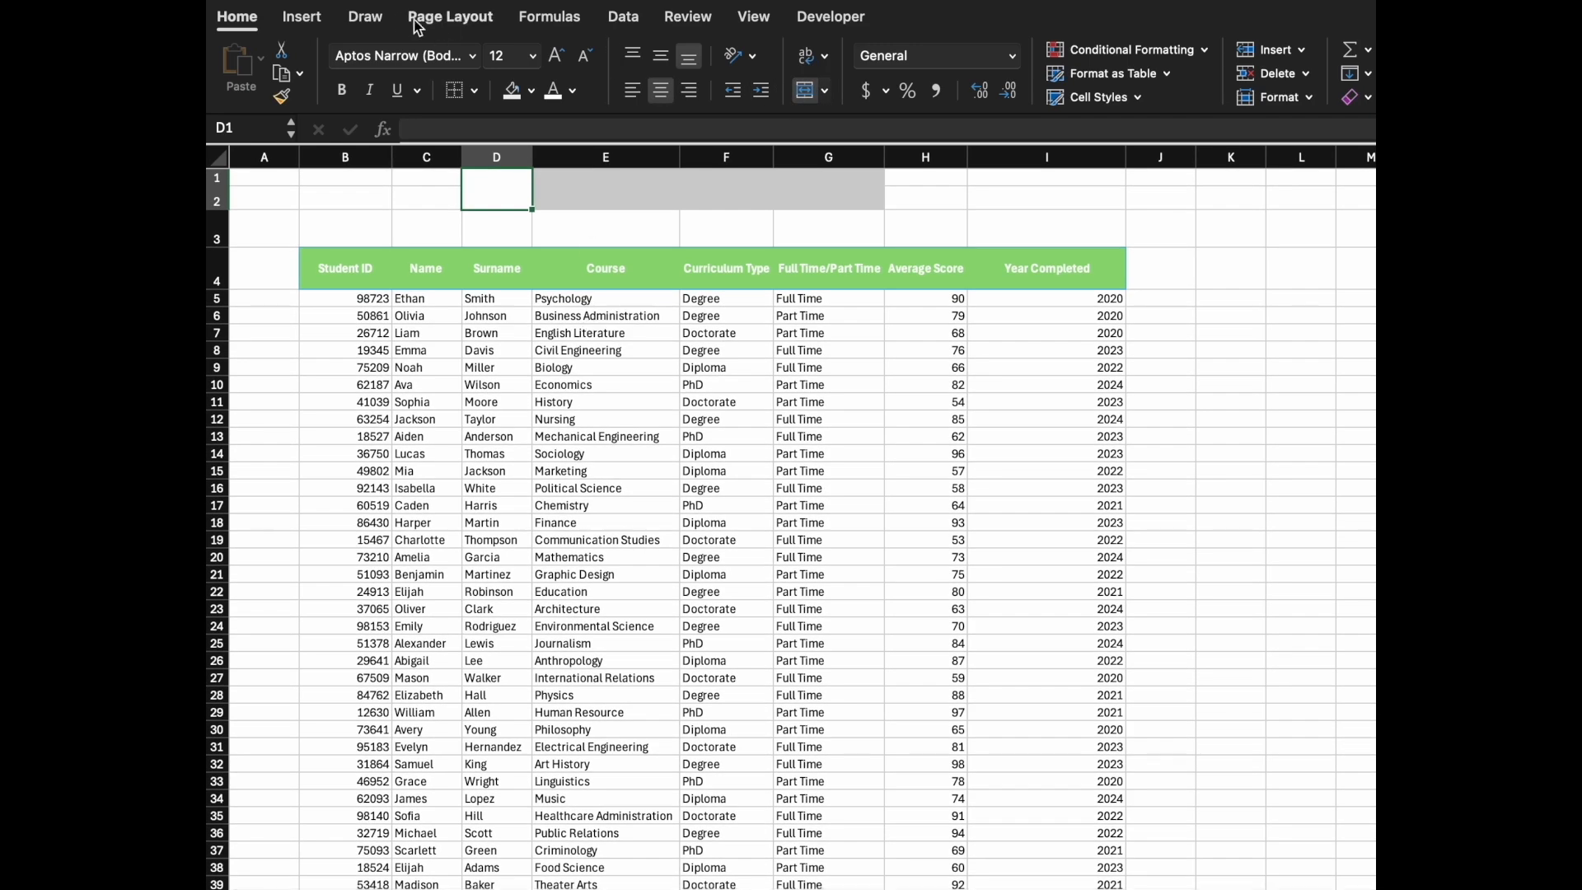
click(301, 17)
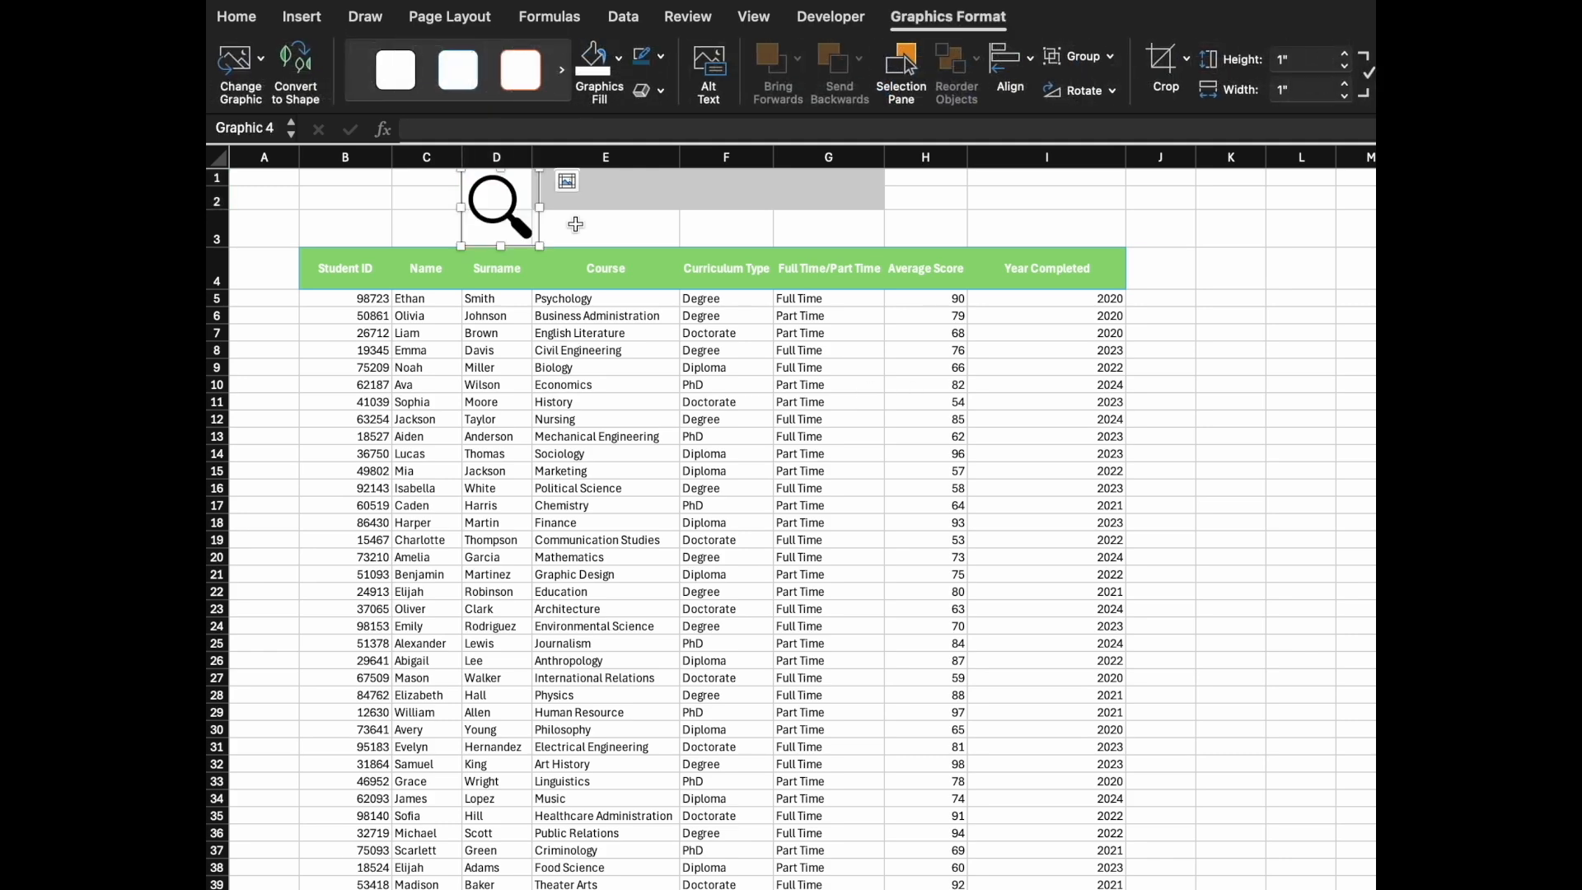
drag(540, 249, 517, 211)
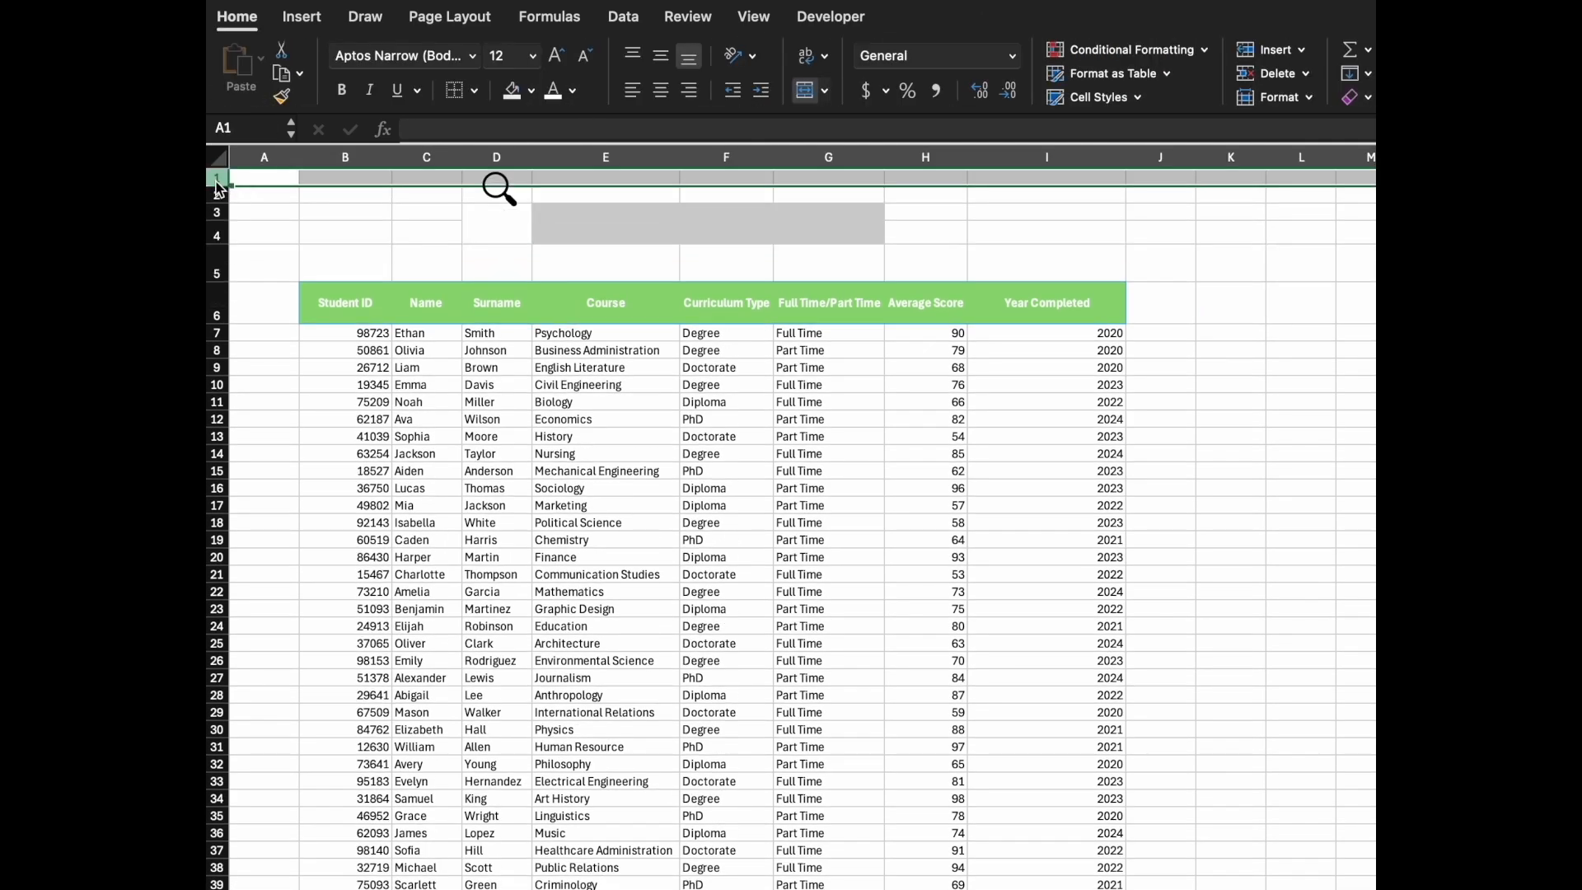
Step: Insert three blank rows above the search box and enter the title "SEARCH BOX" in E2
key(ctrl+shift+=)
drag(217, 178, 221, 196)
click(564, 196)
text(SE)
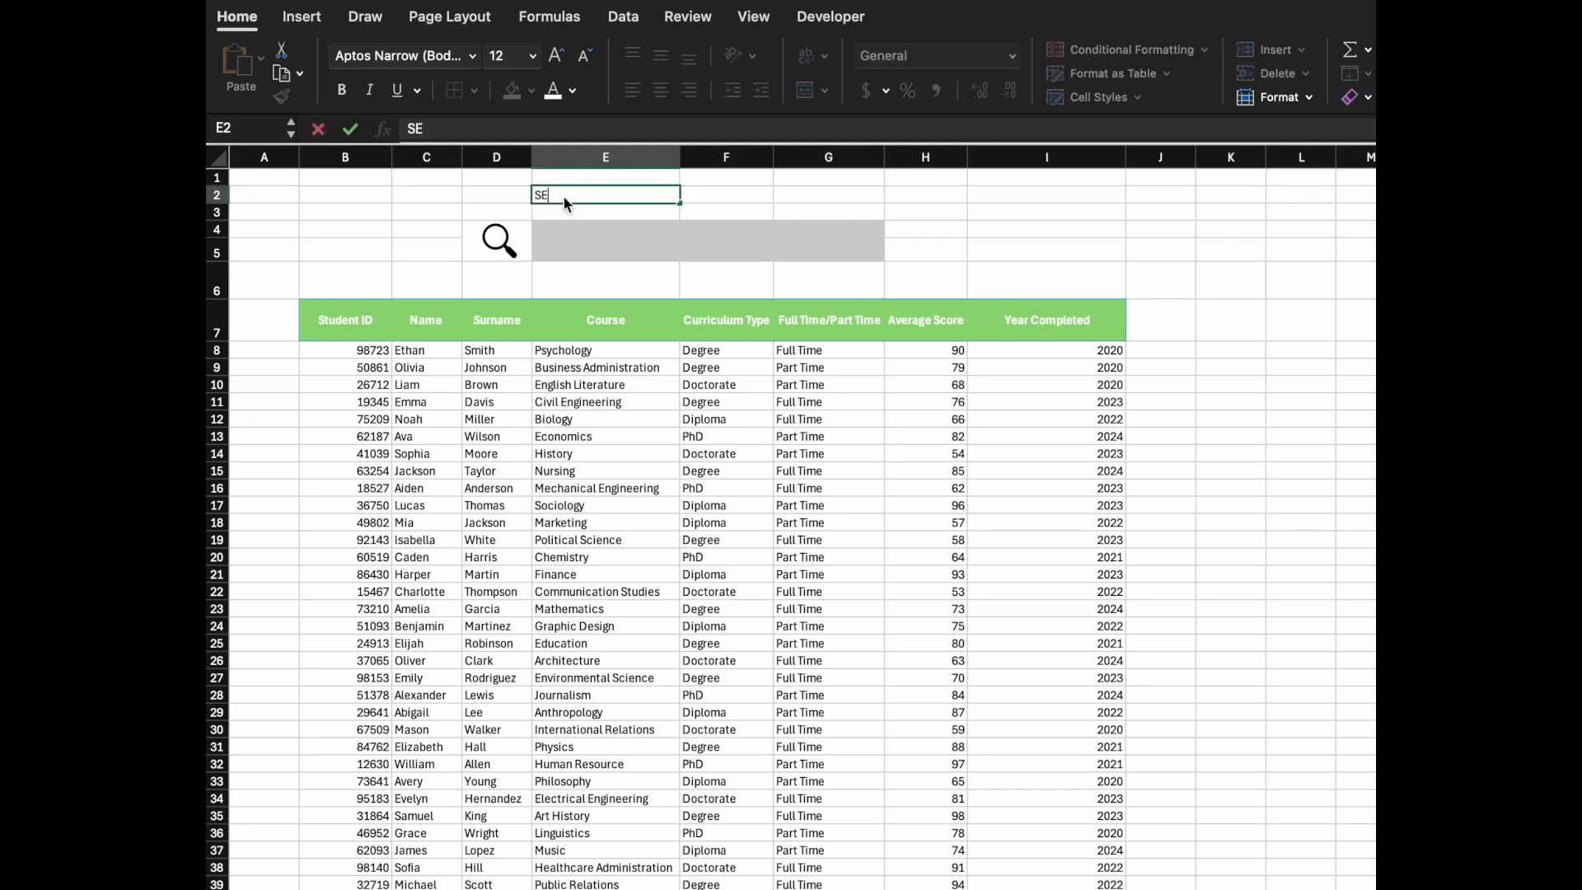
text(ARCH BOX)
Step: Merge and centre the title across E2:G2 and set its font size to 14
drag(563, 196, 828, 197)
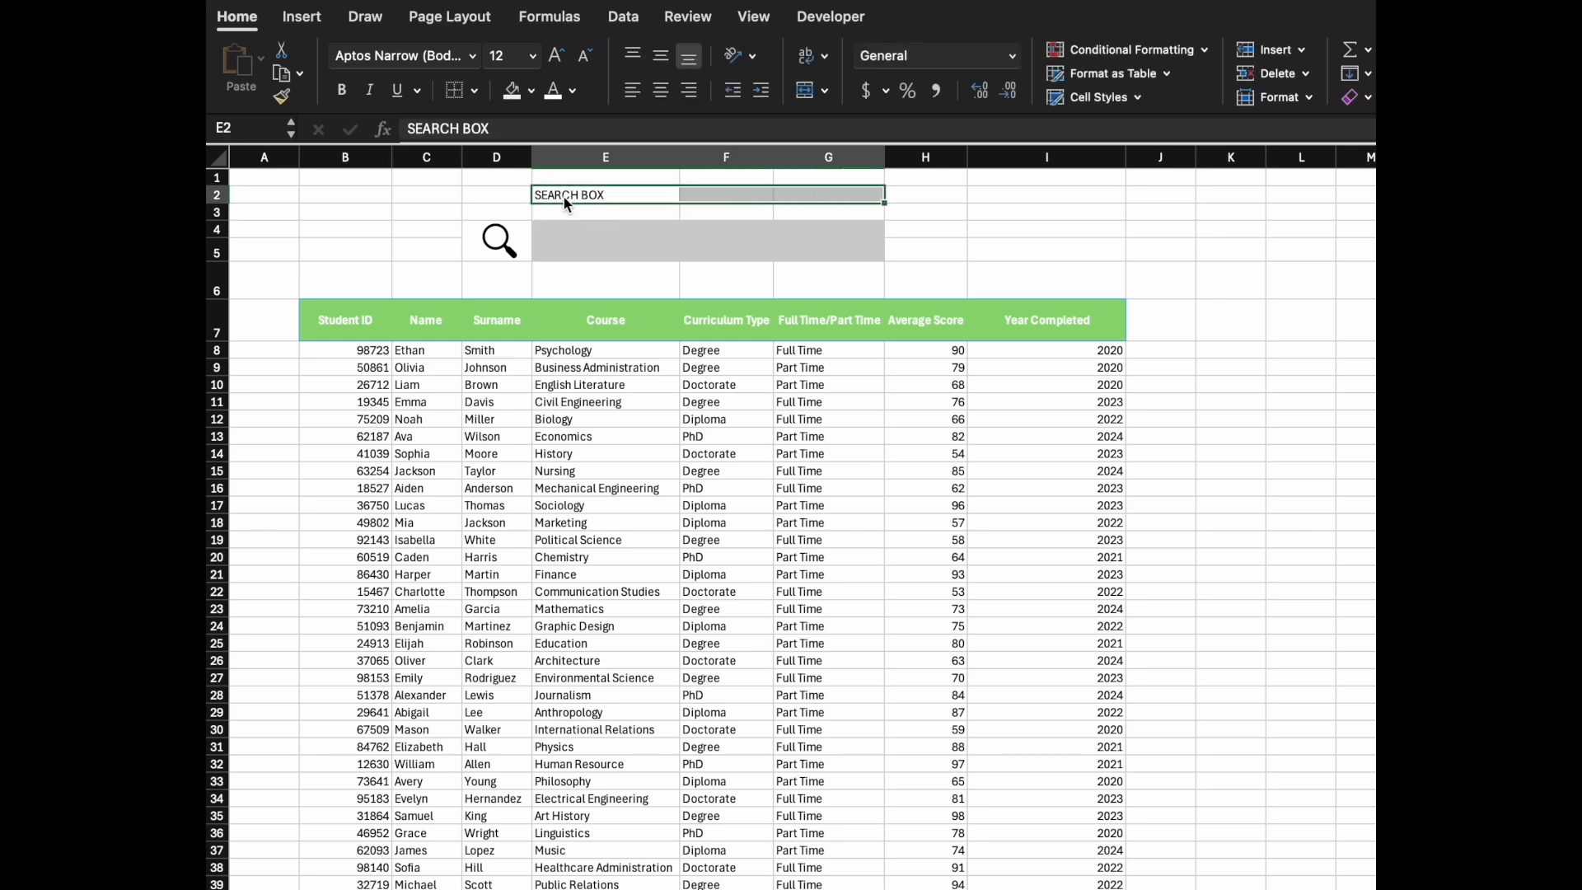
click(810, 91)
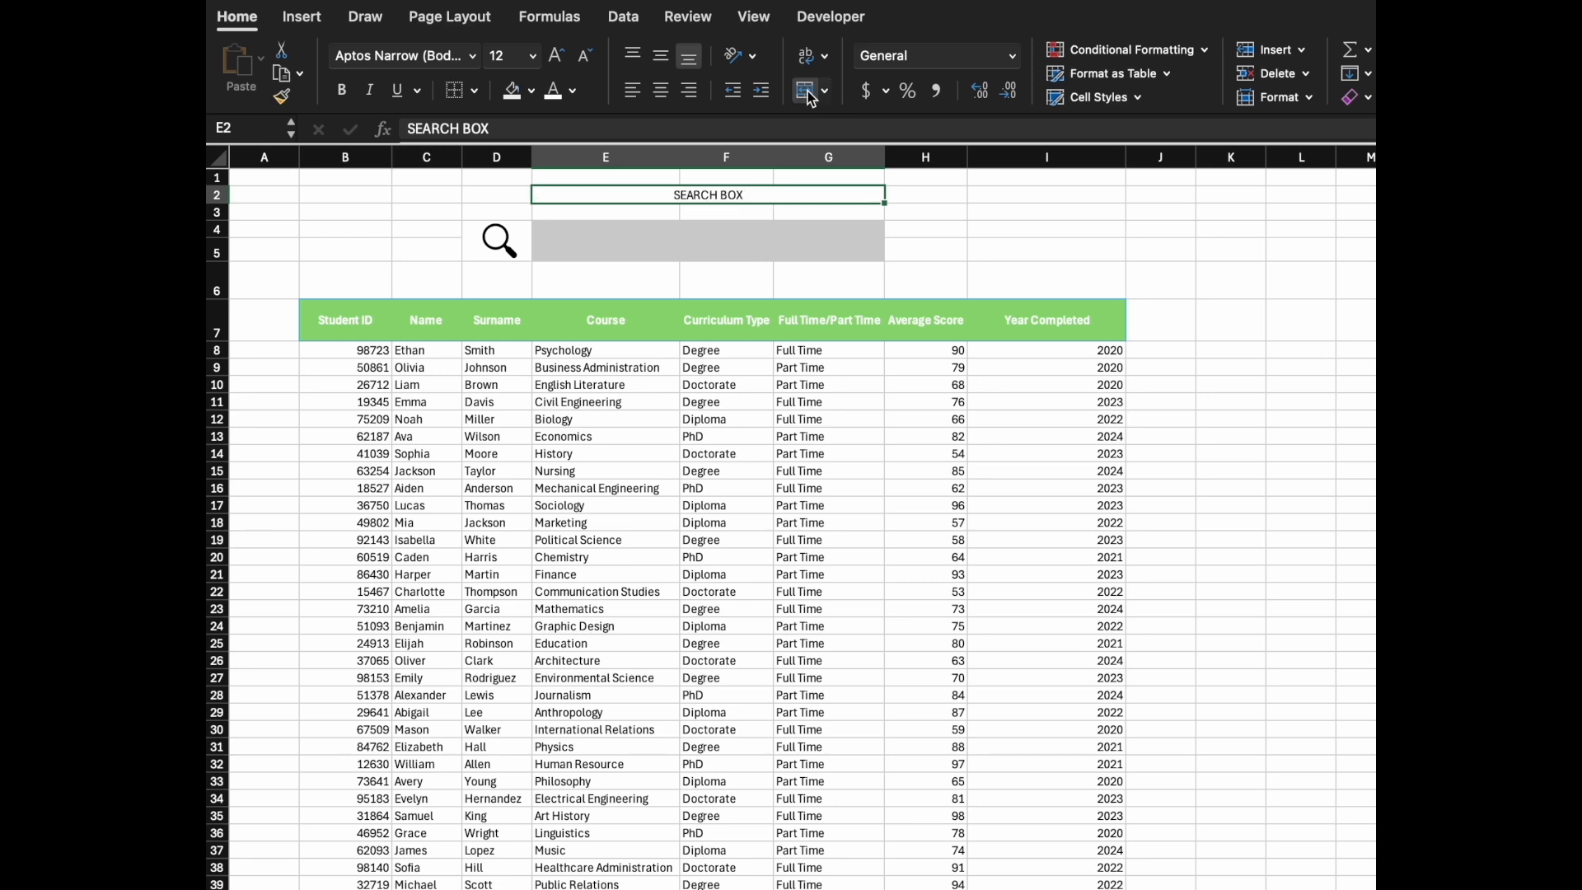
click(531, 56)
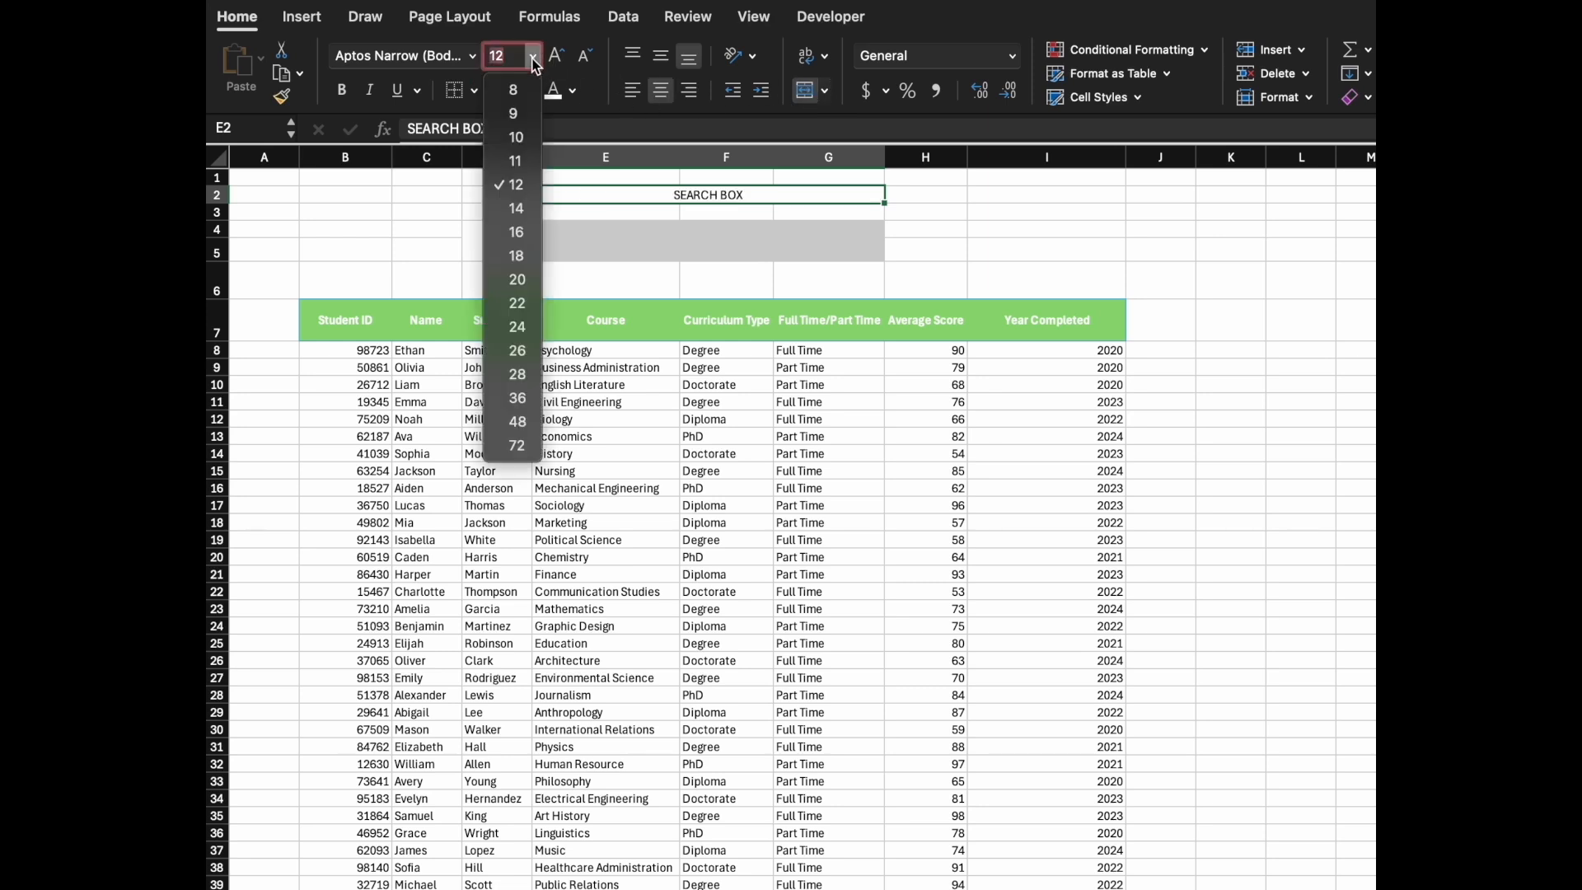
click(517, 209)
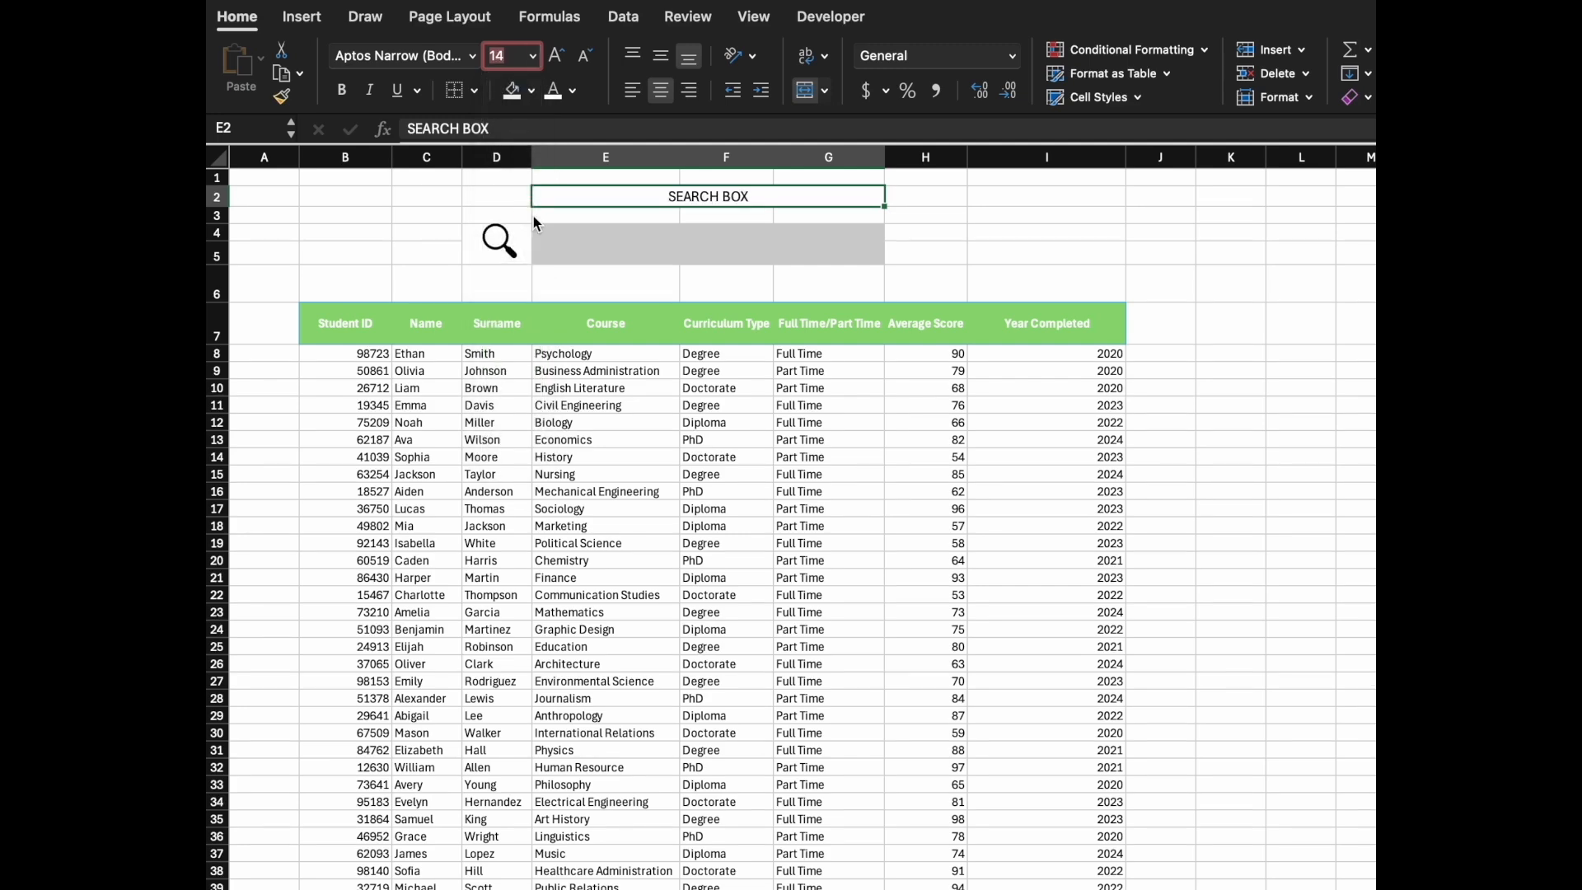
Step: Start a new Classic-style conditional formatting rule for the whole student table from header cell B7 to the last row
click(362, 328)
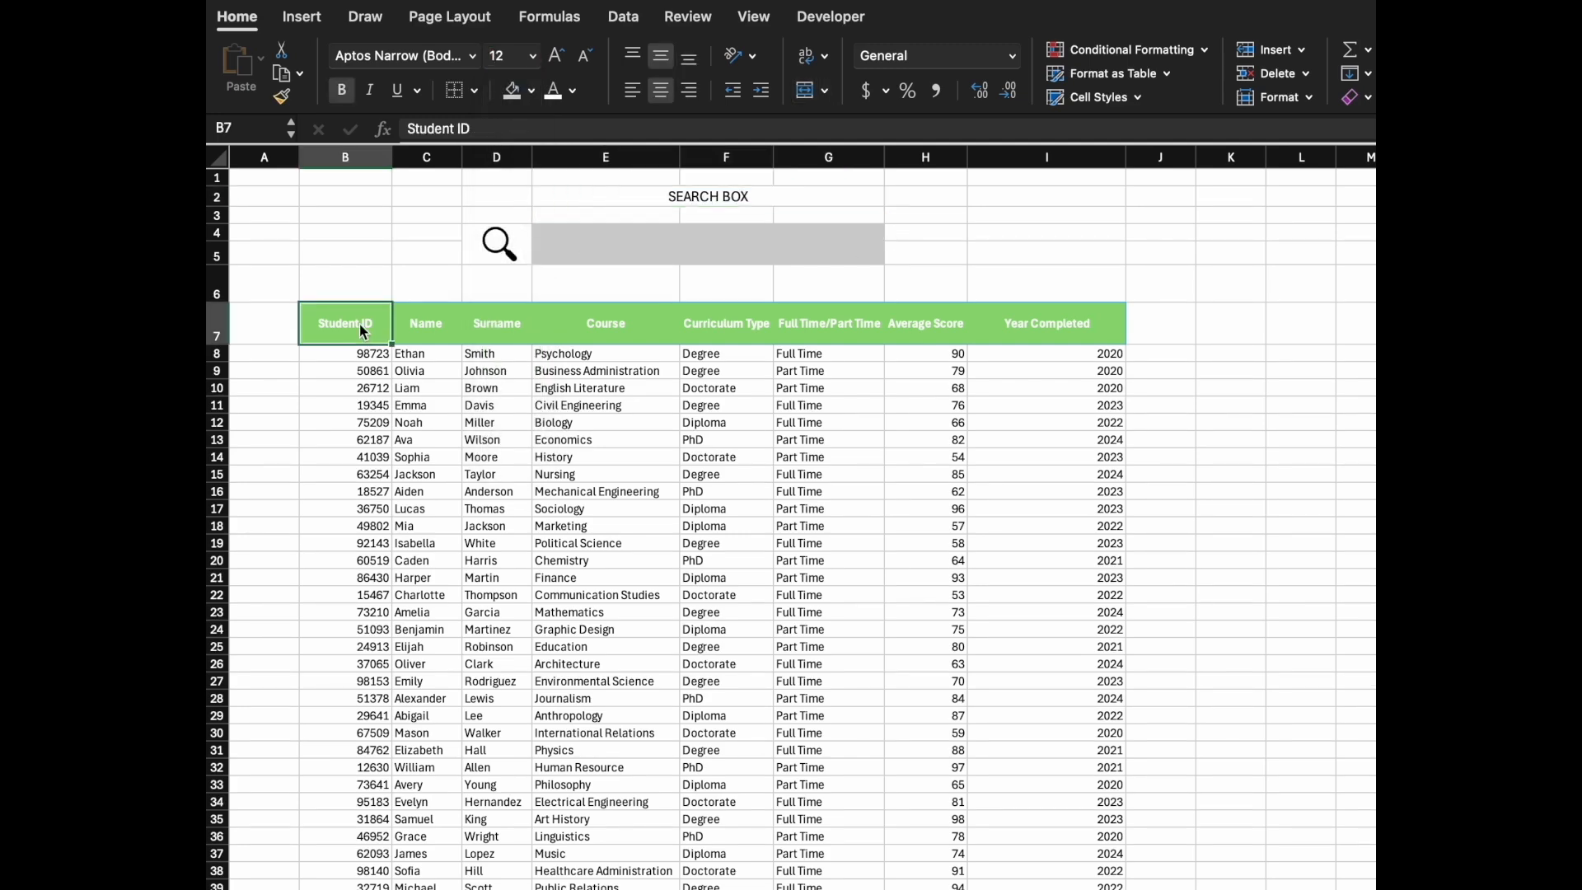
key(ctrl+shift+Right)
key(ctrl+shift+Down)
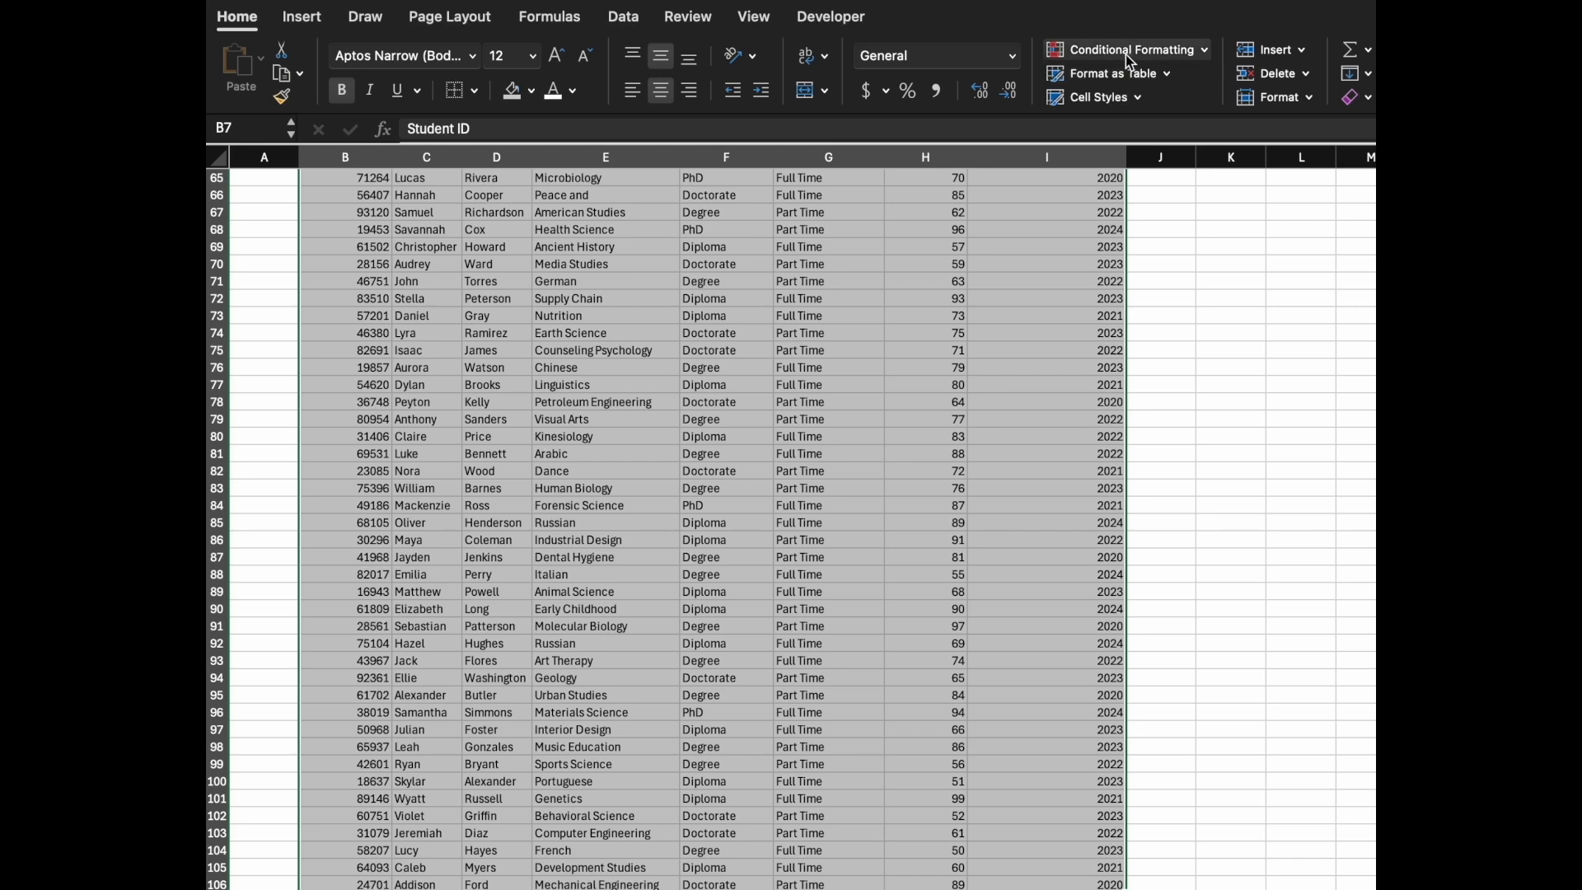
click(1201, 51)
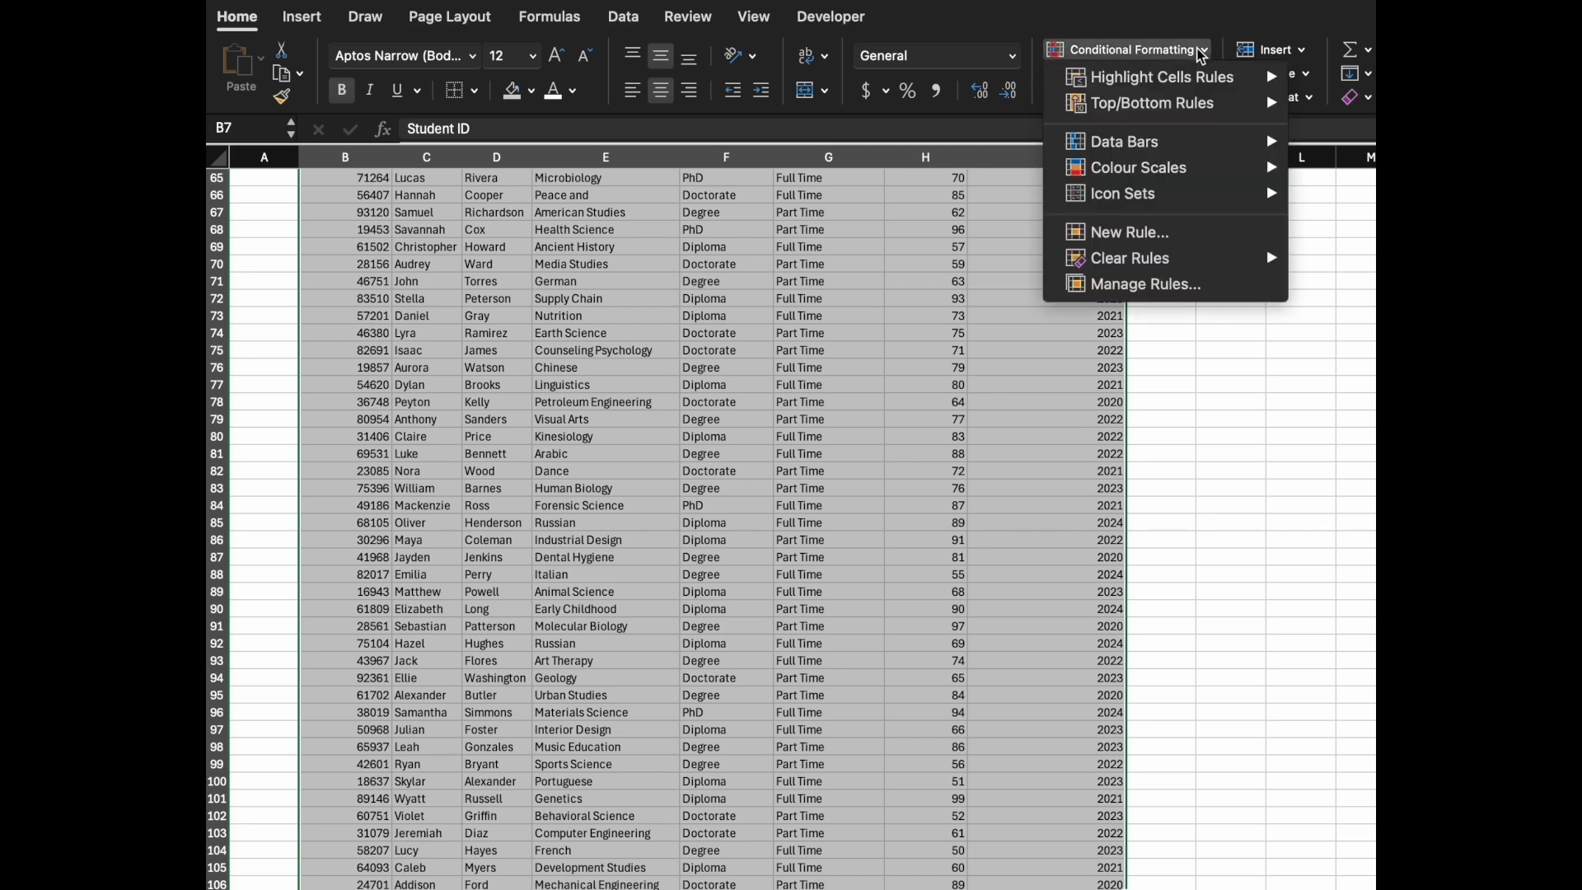
click(1133, 231)
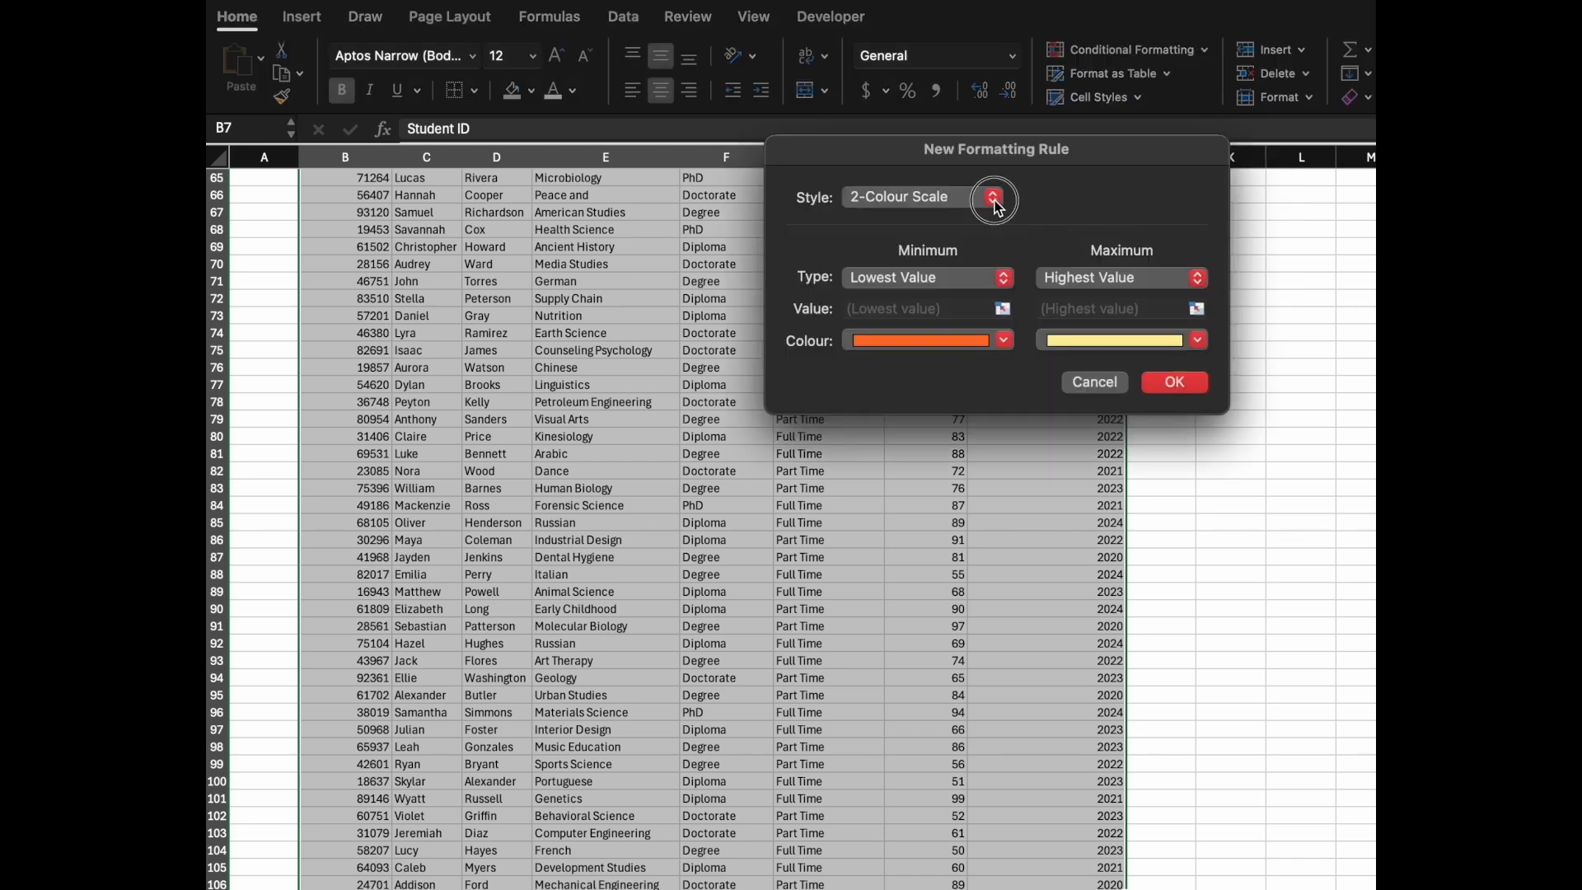
click(995, 198)
click(933, 288)
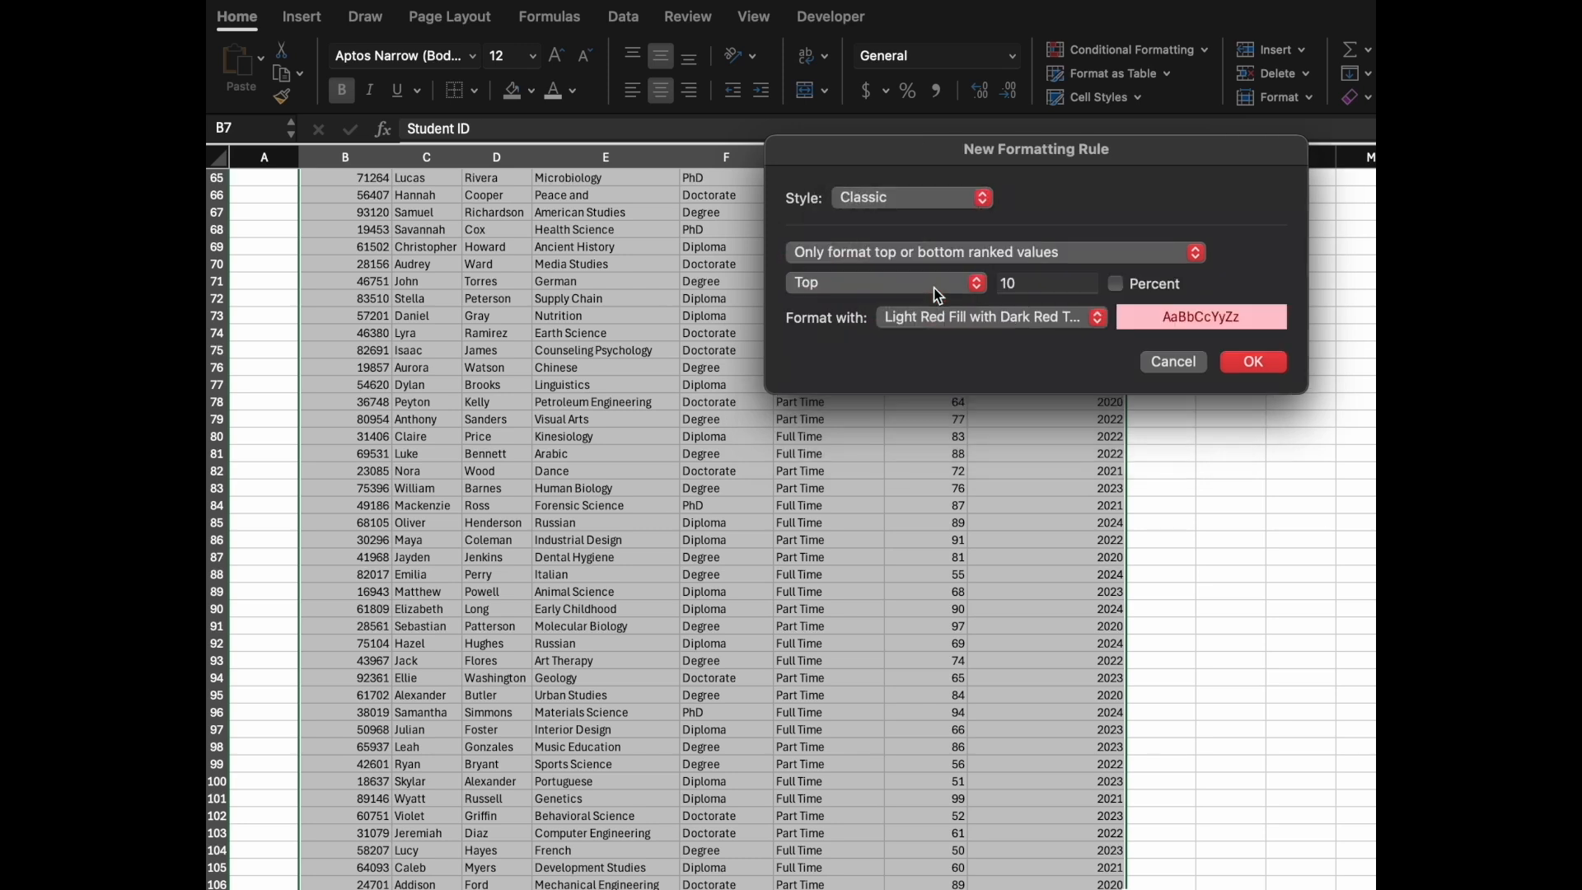
Step: Restrict the rule to only format cells that contain No Blanks
click(958, 255)
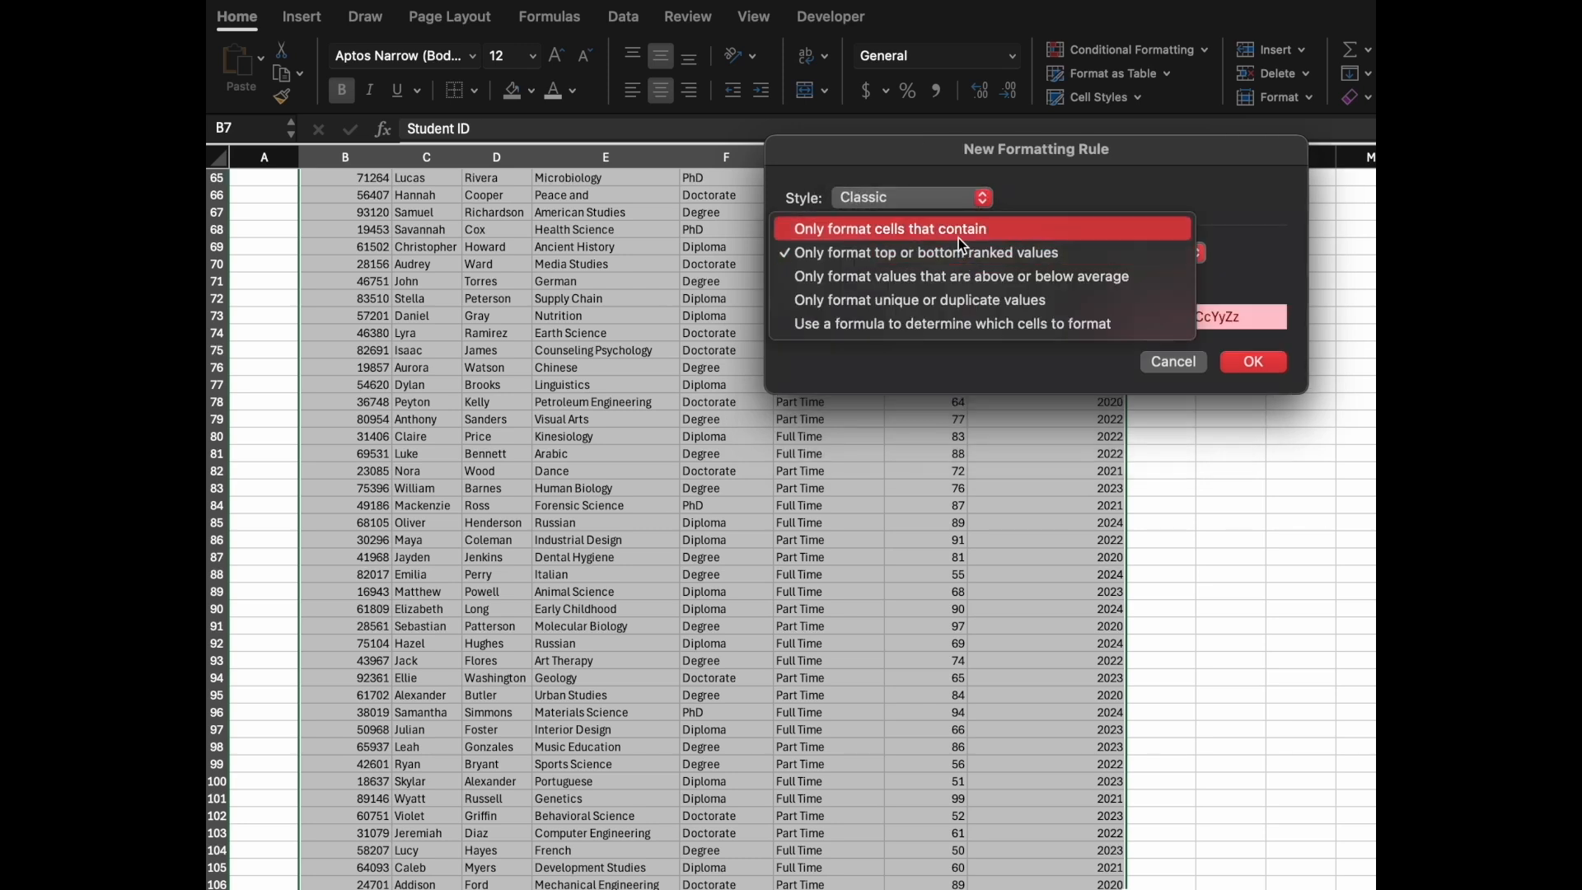
click(958, 231)
click(923, 285)
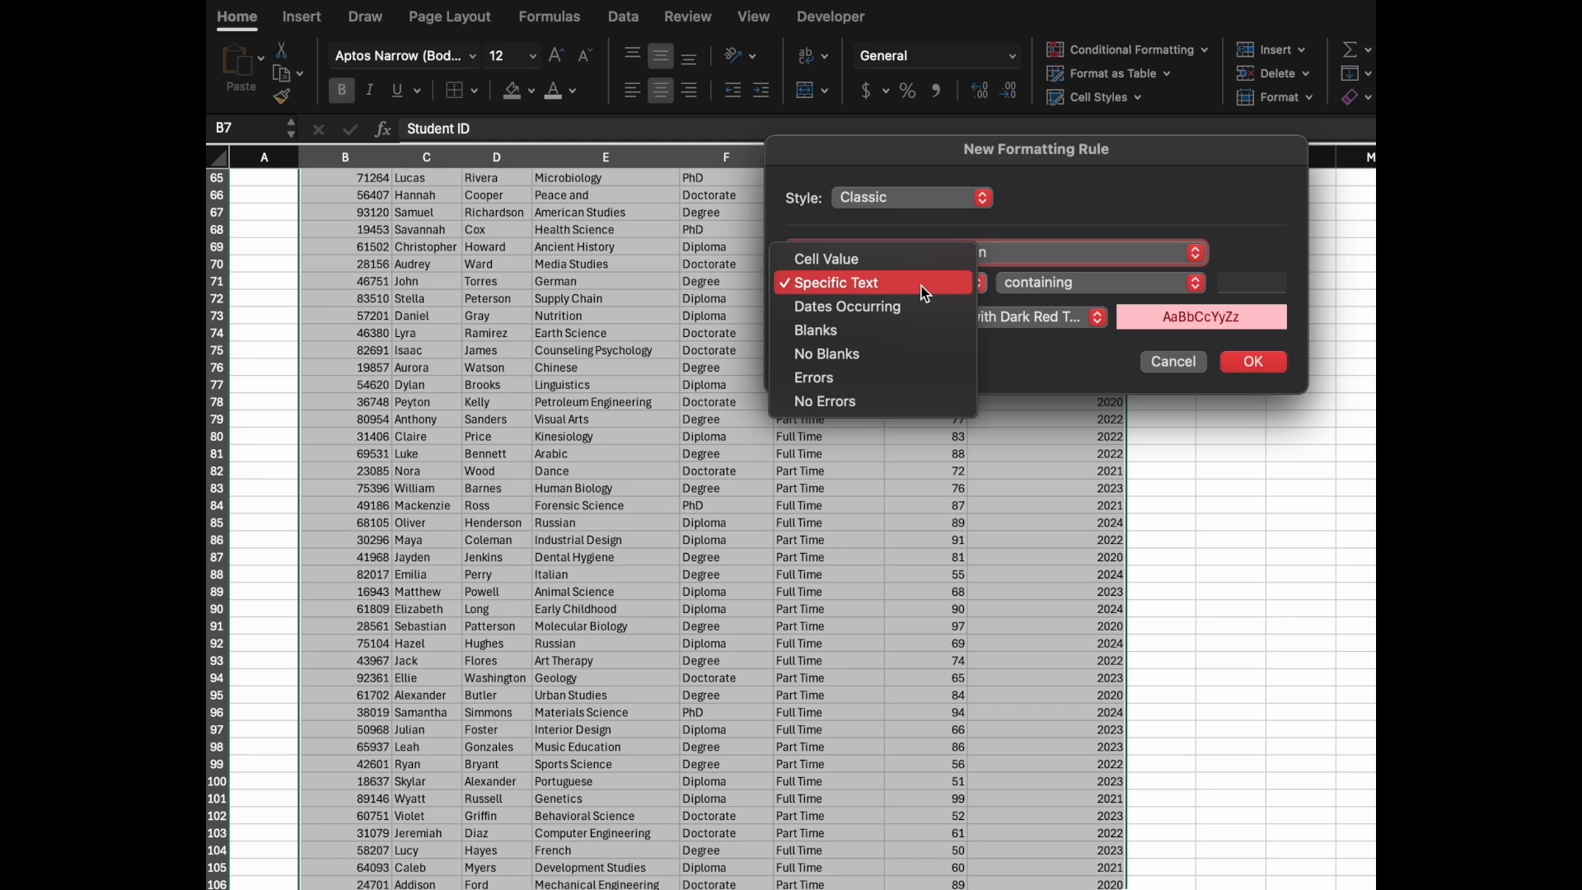
click(869, 353)
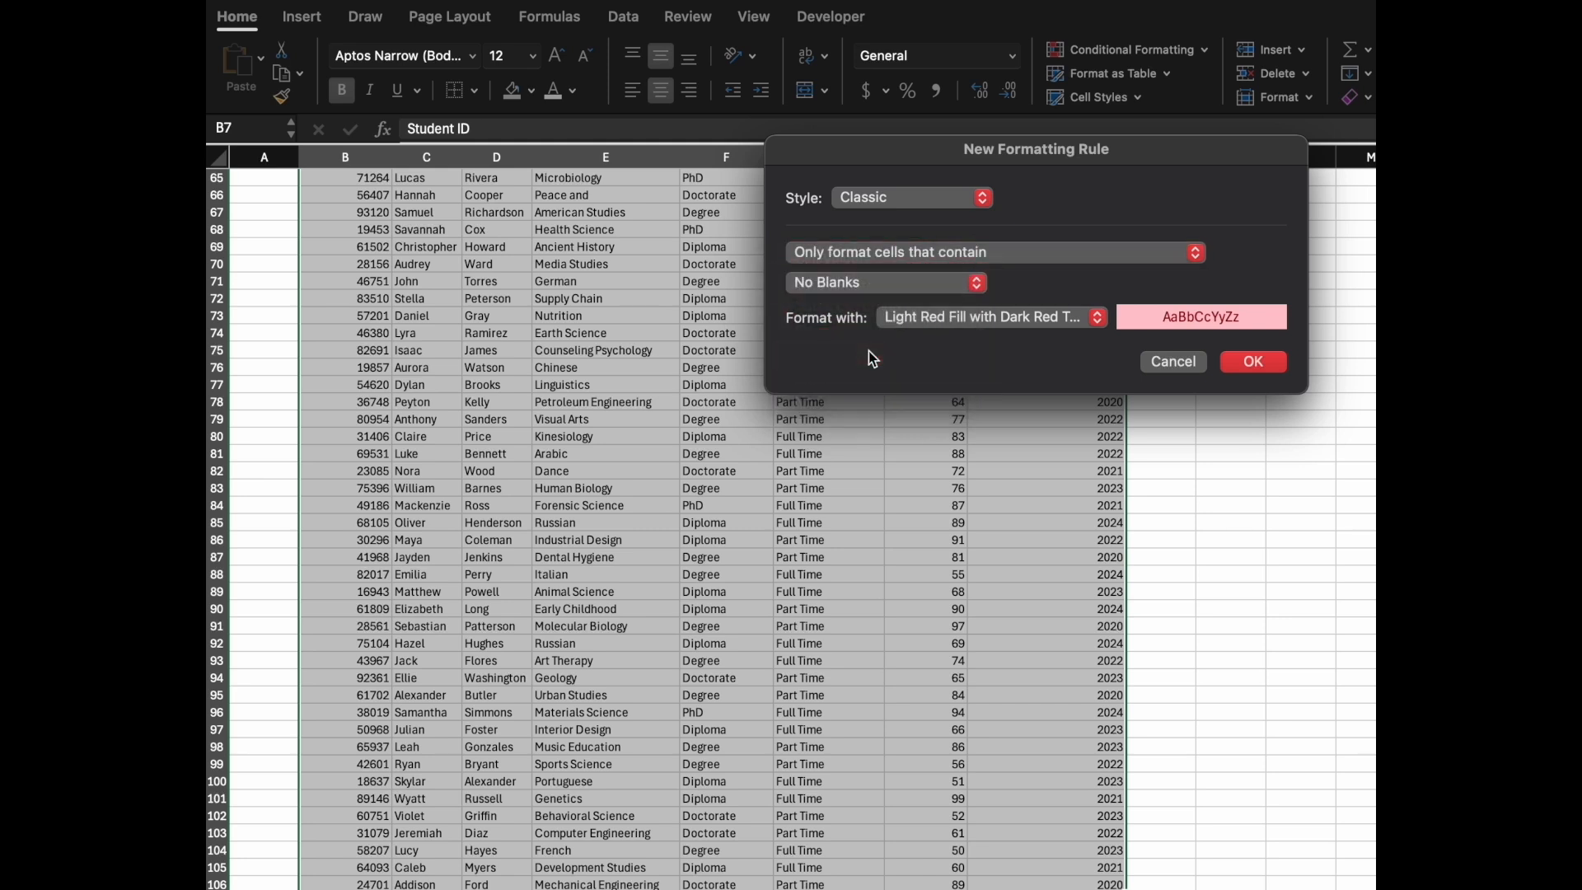
Step: Give the rule a customised format with a light green border line colour
click(935, 319)
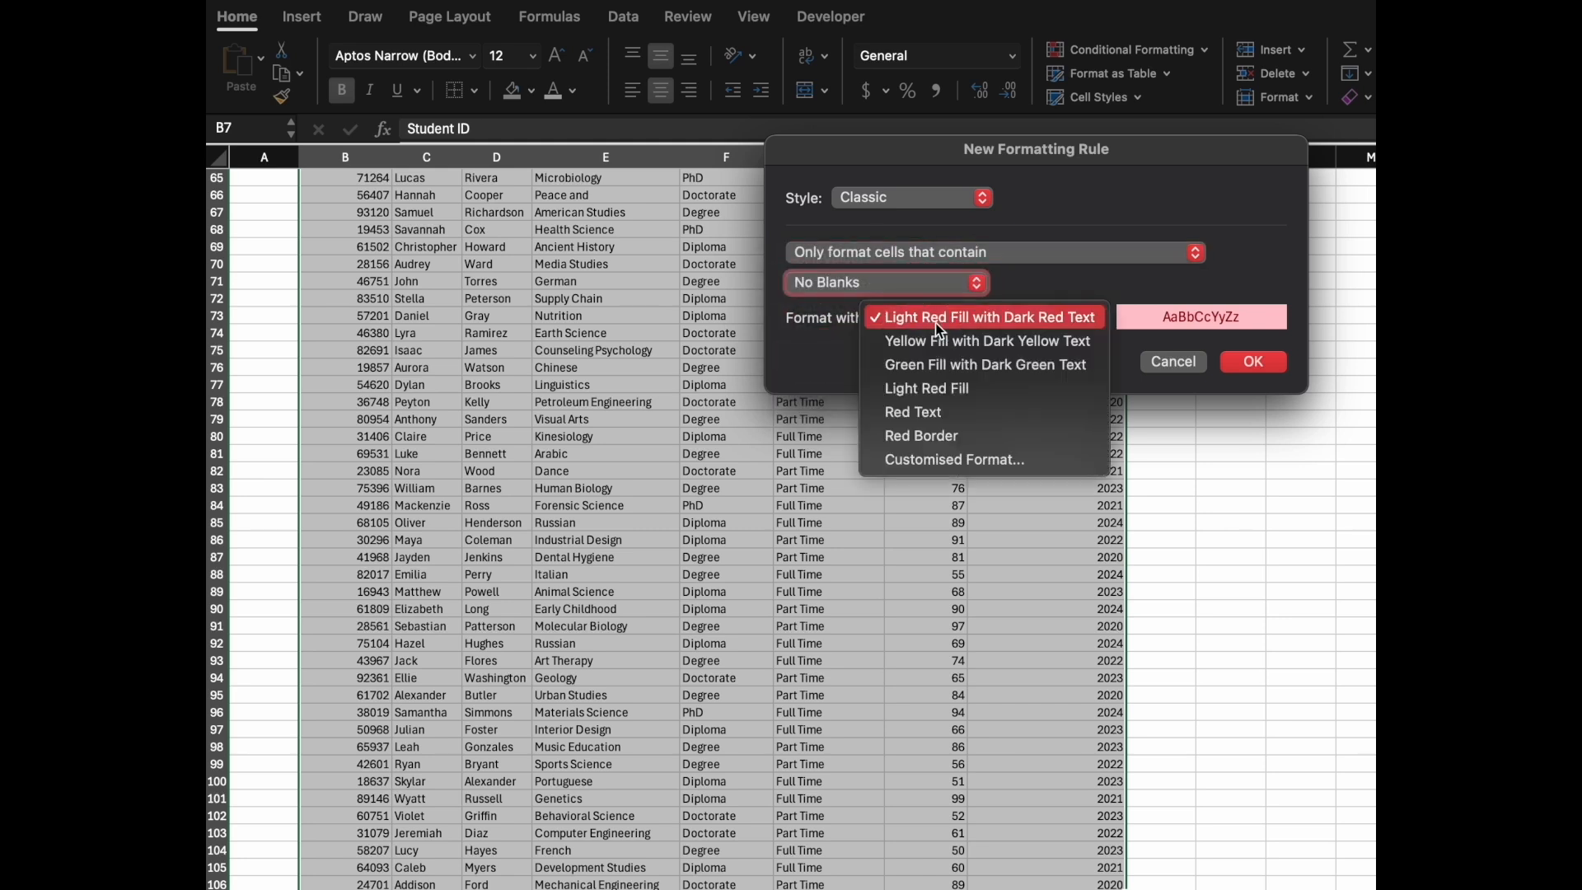
click(929, 468)
click(874, 424)
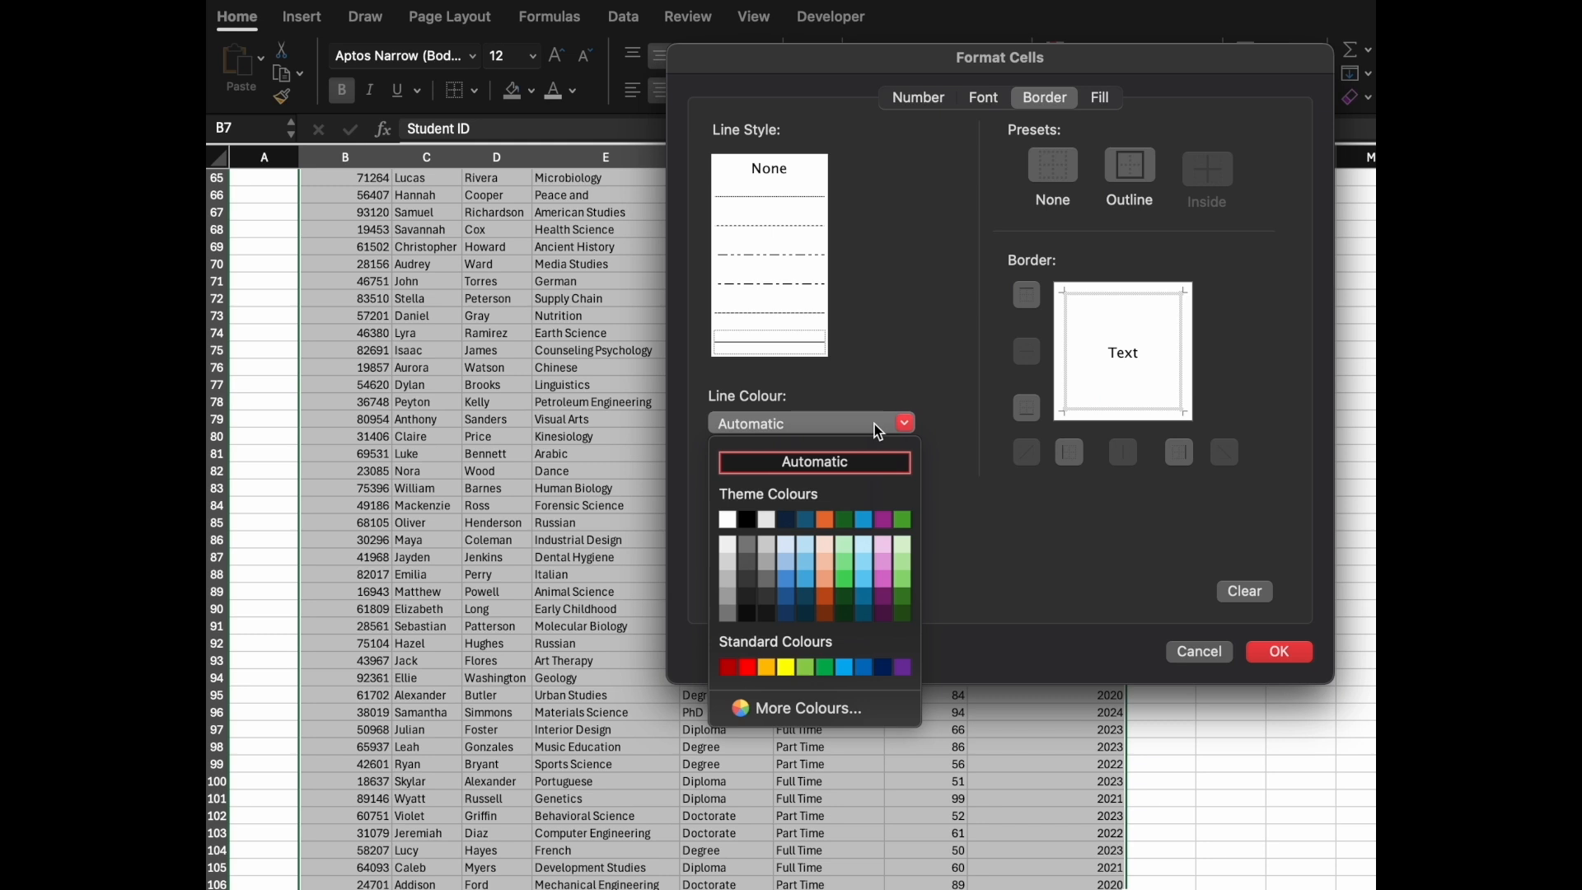
click(903, 578)
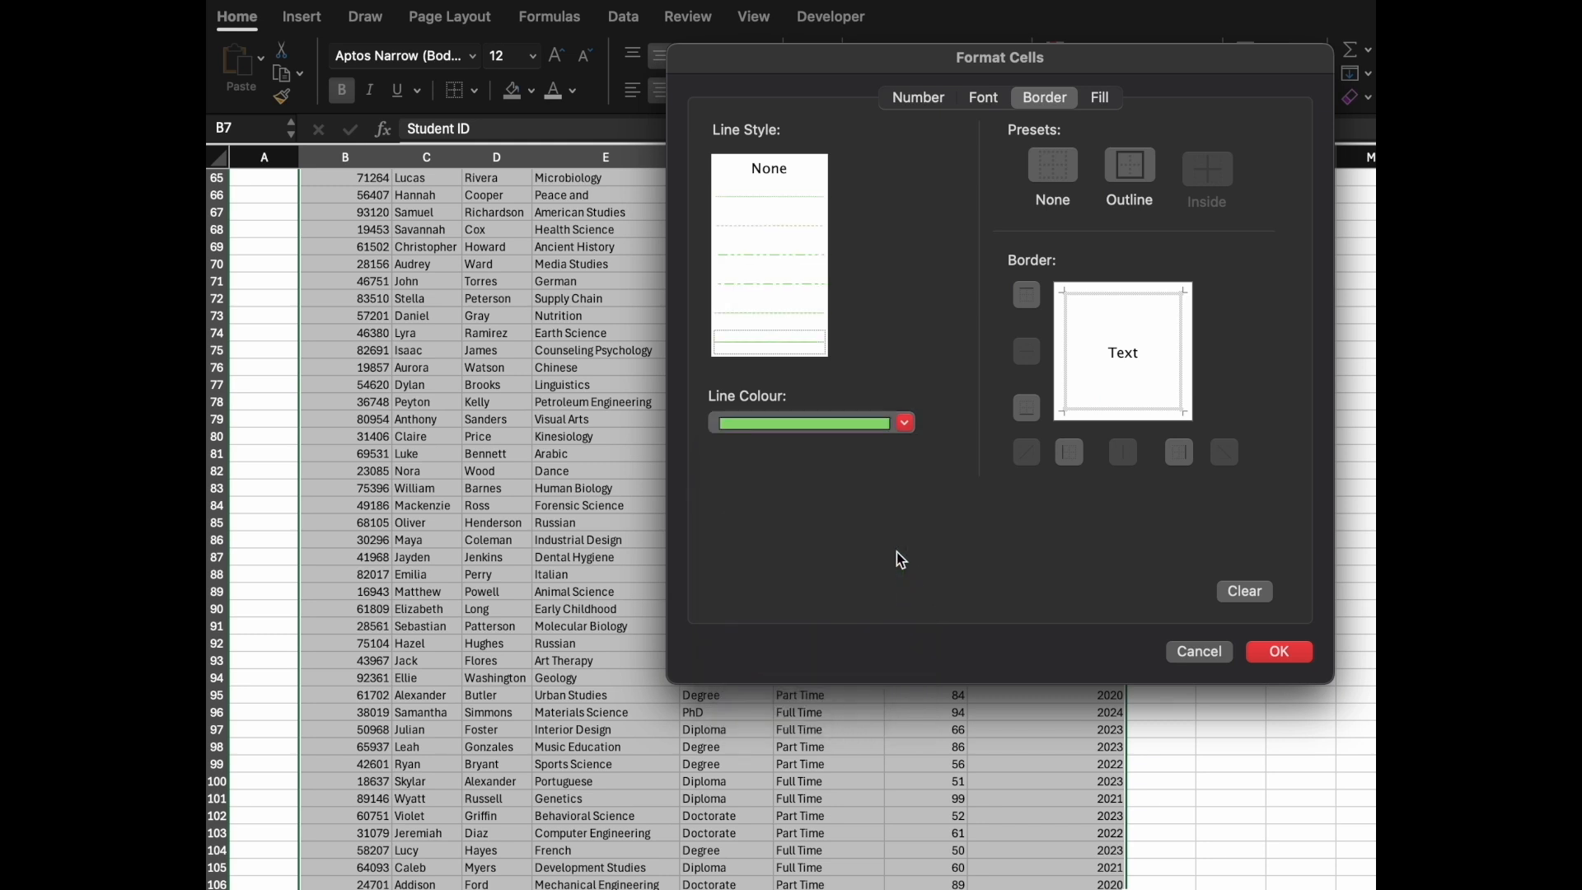
Step: Apply the green line to the top, bottom, left and right cell borders and save the conditional formatting rule
click(1030, 298)
click(1032, 407)
click(1065, 455)
click(1178, 452)
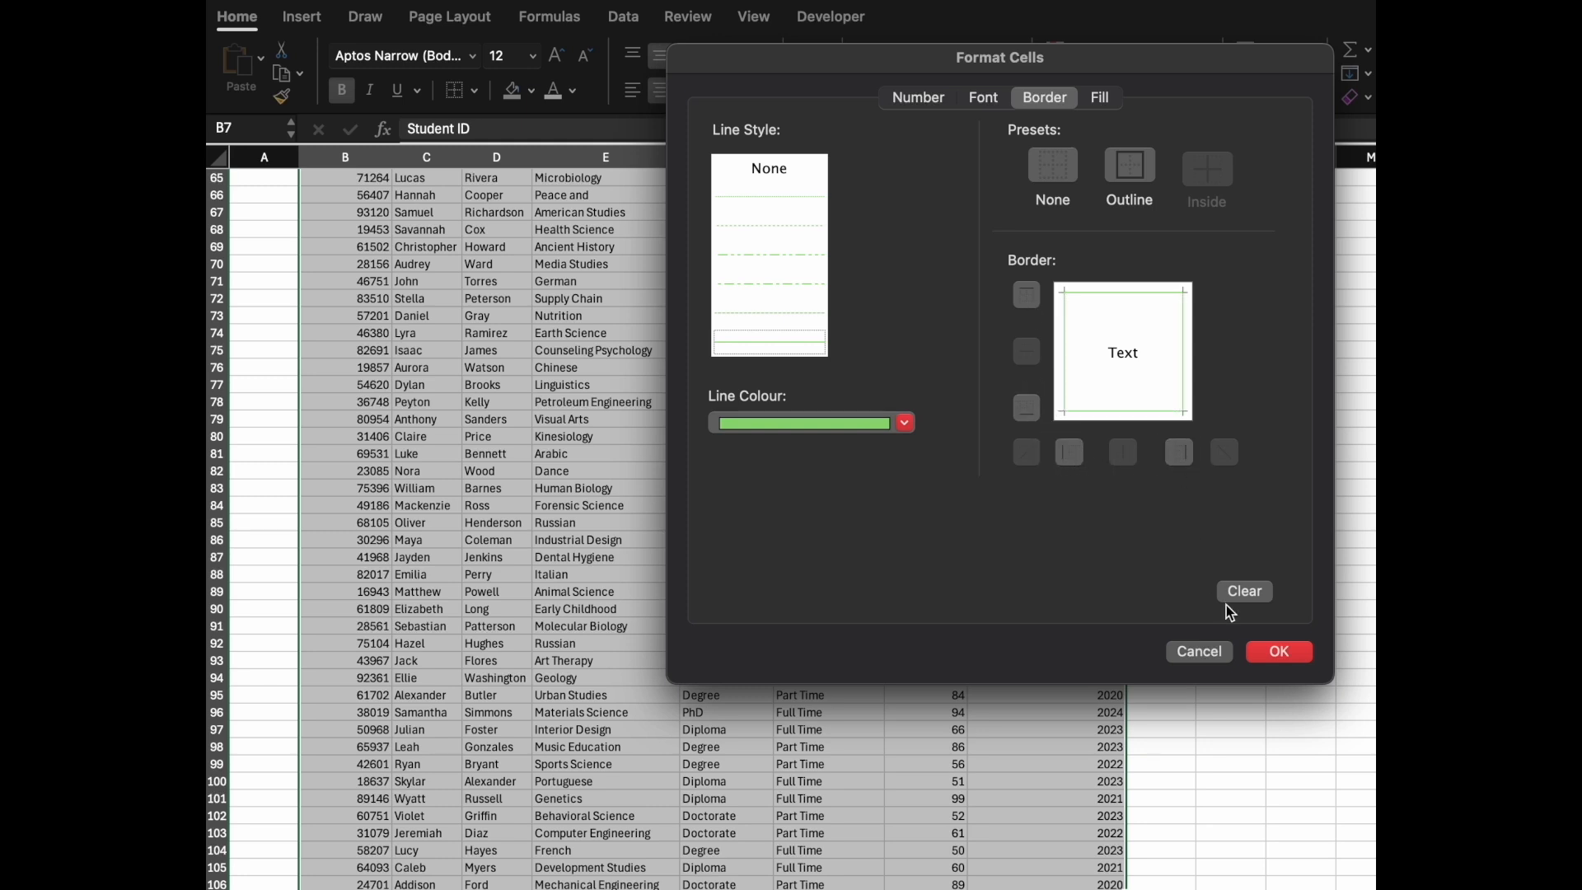
click(1260, 656)
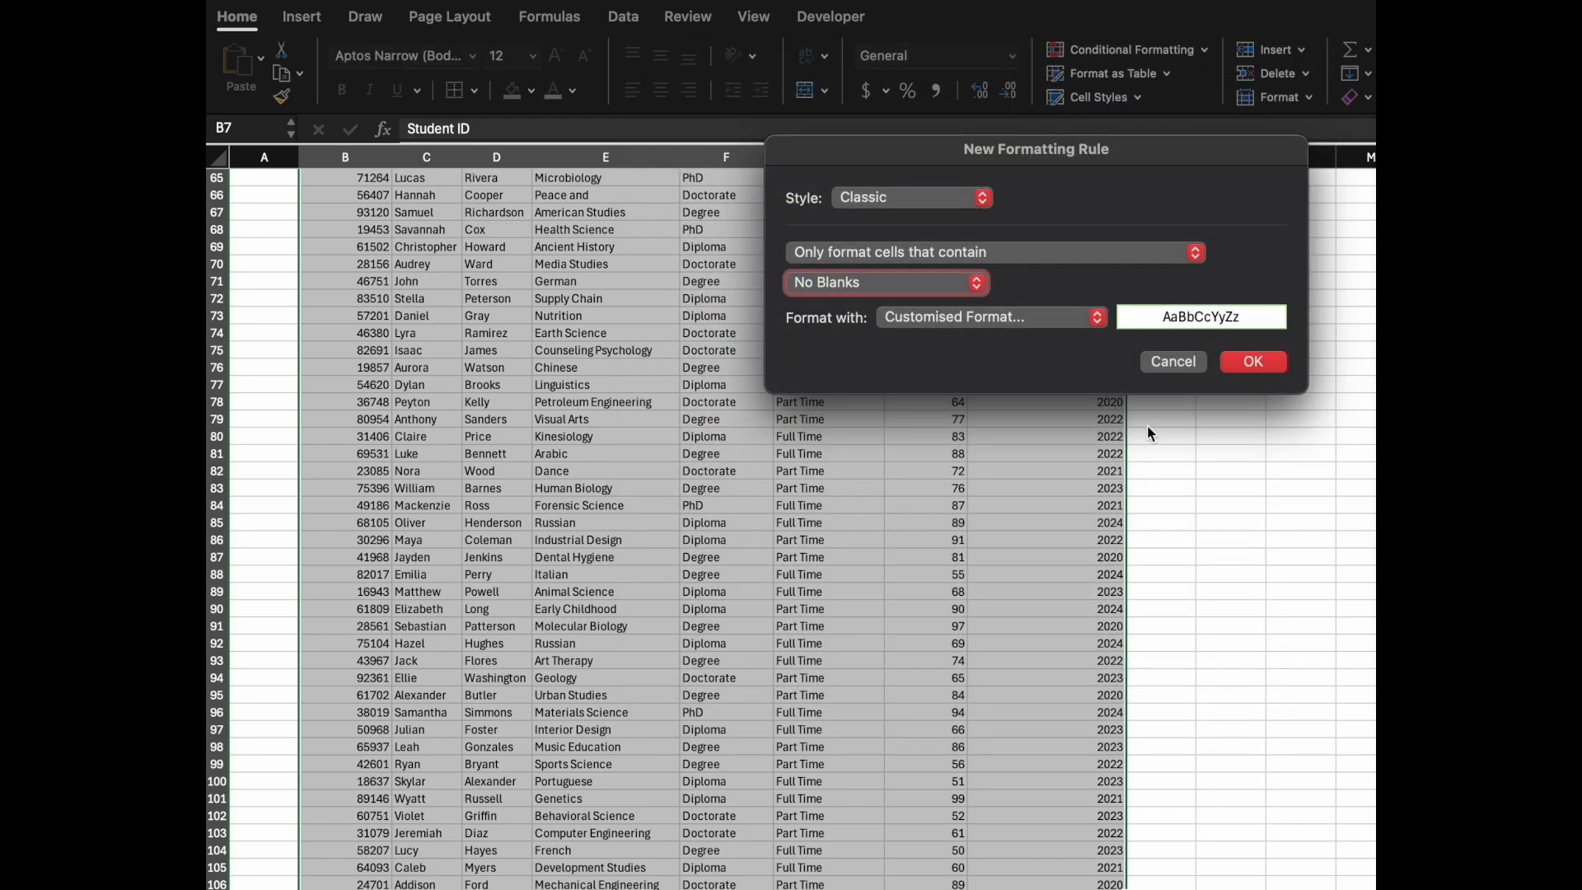
click(1254, 362)
click(1046, 467)
scroll(1011, 458, down, 10)
scroll(1011, 459, up, 20)
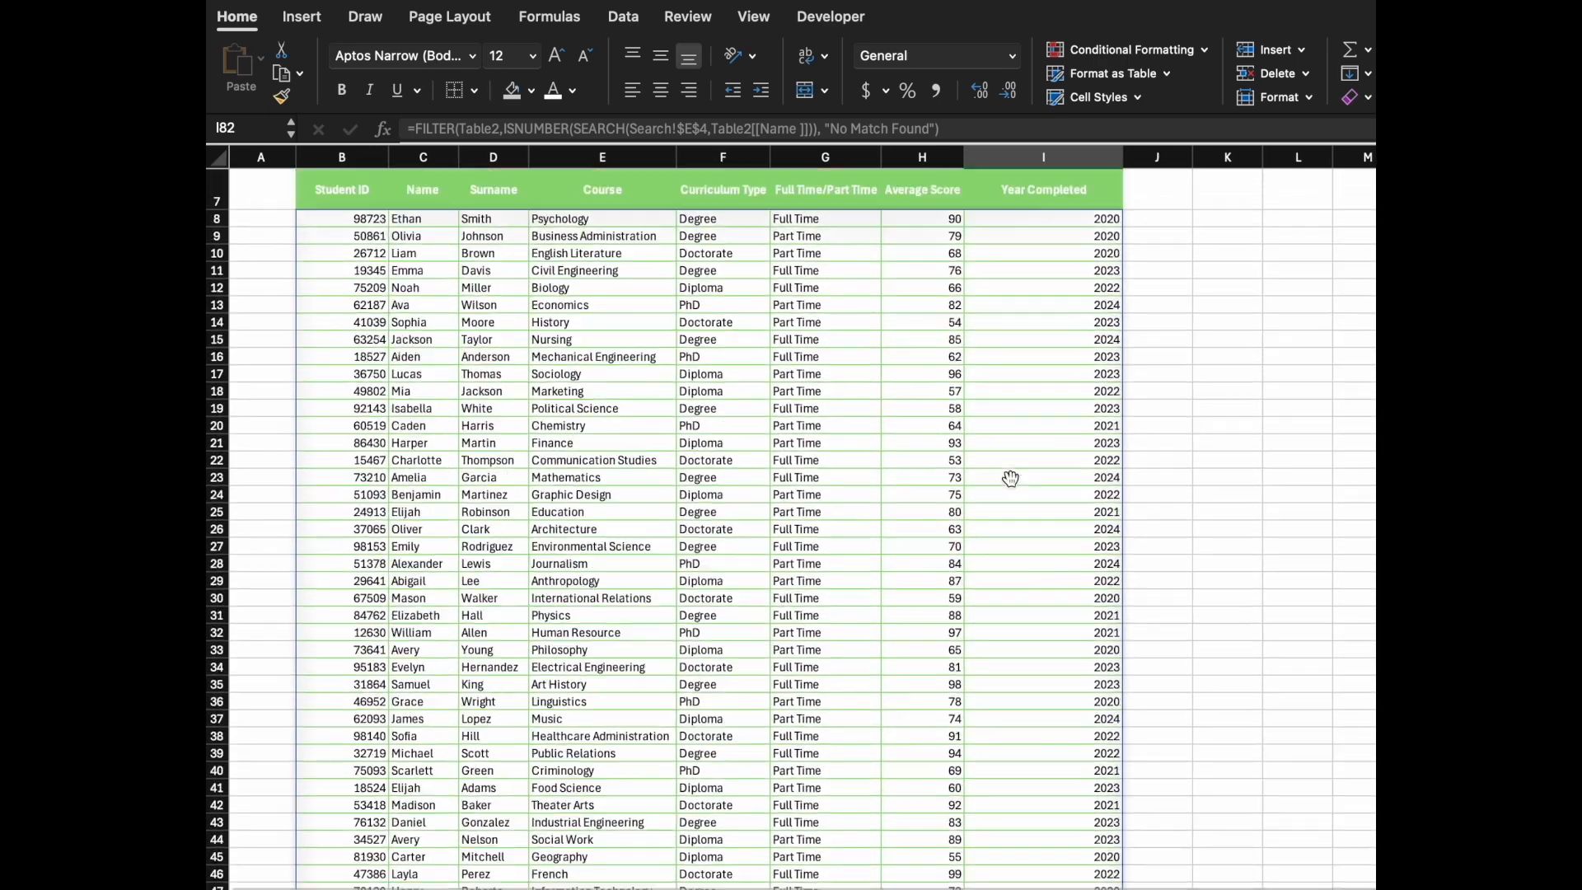
Step: Insert a blank column before column A and fill the new column A light grey
click(356, 249)
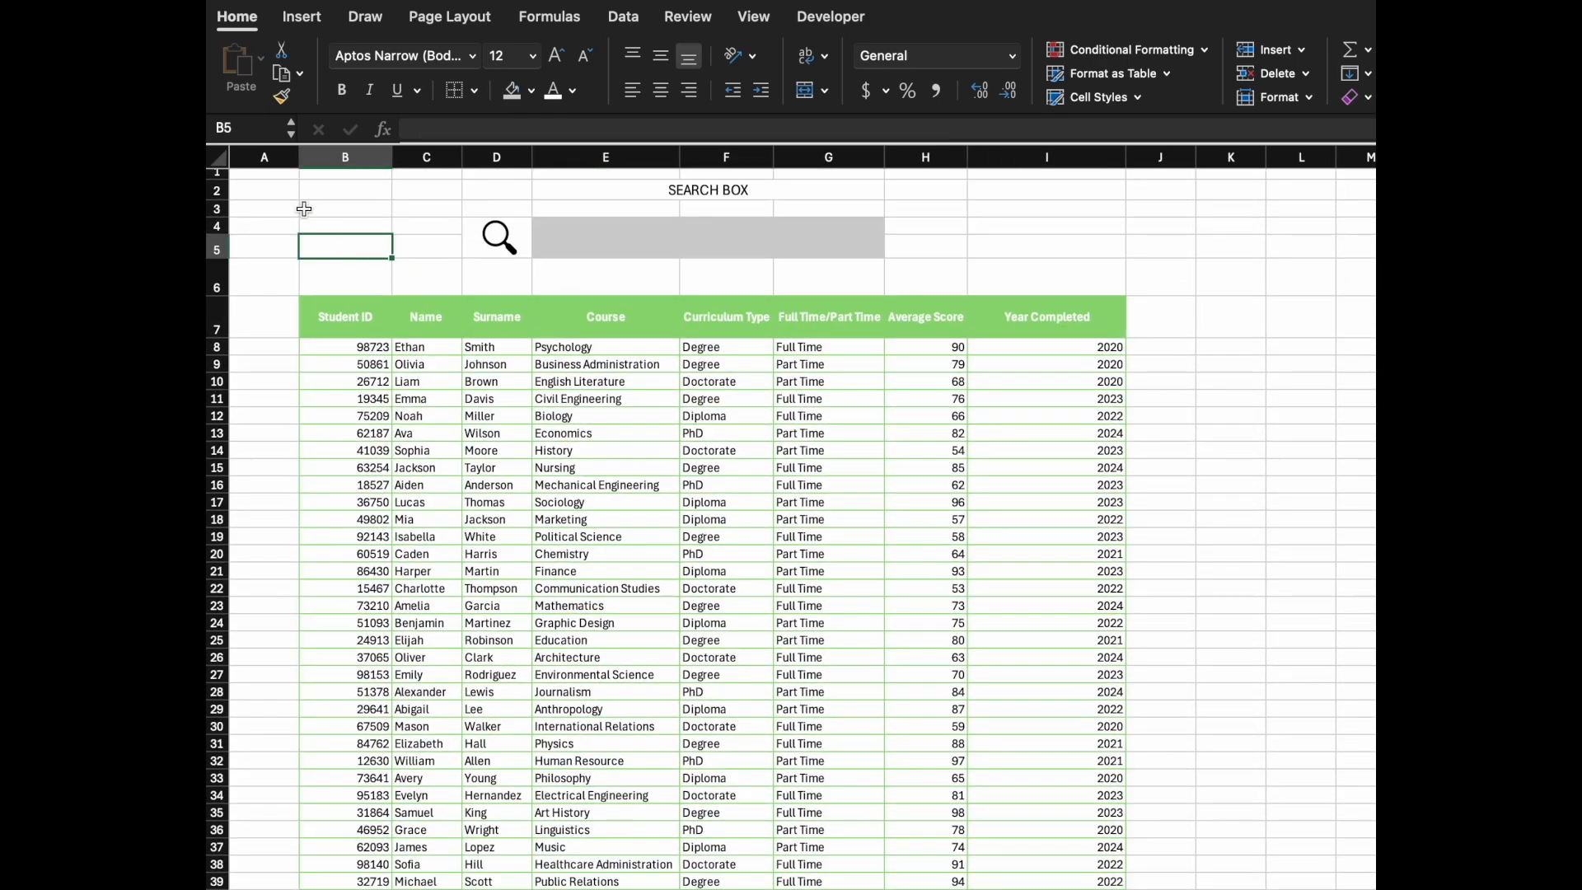
click(277, 164)
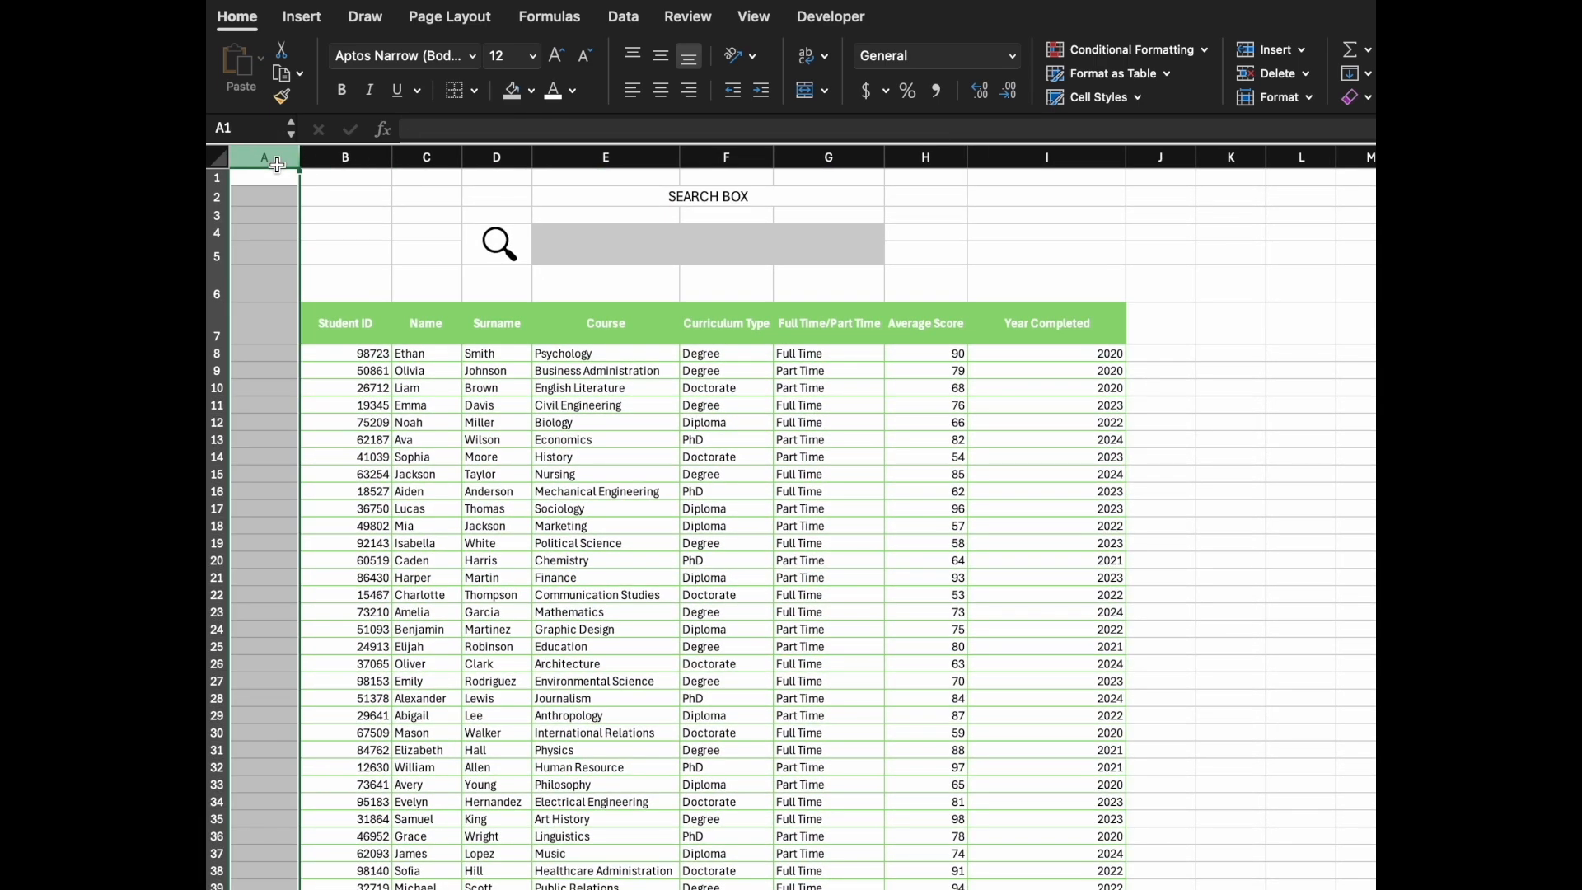
key(super+shift+equal)
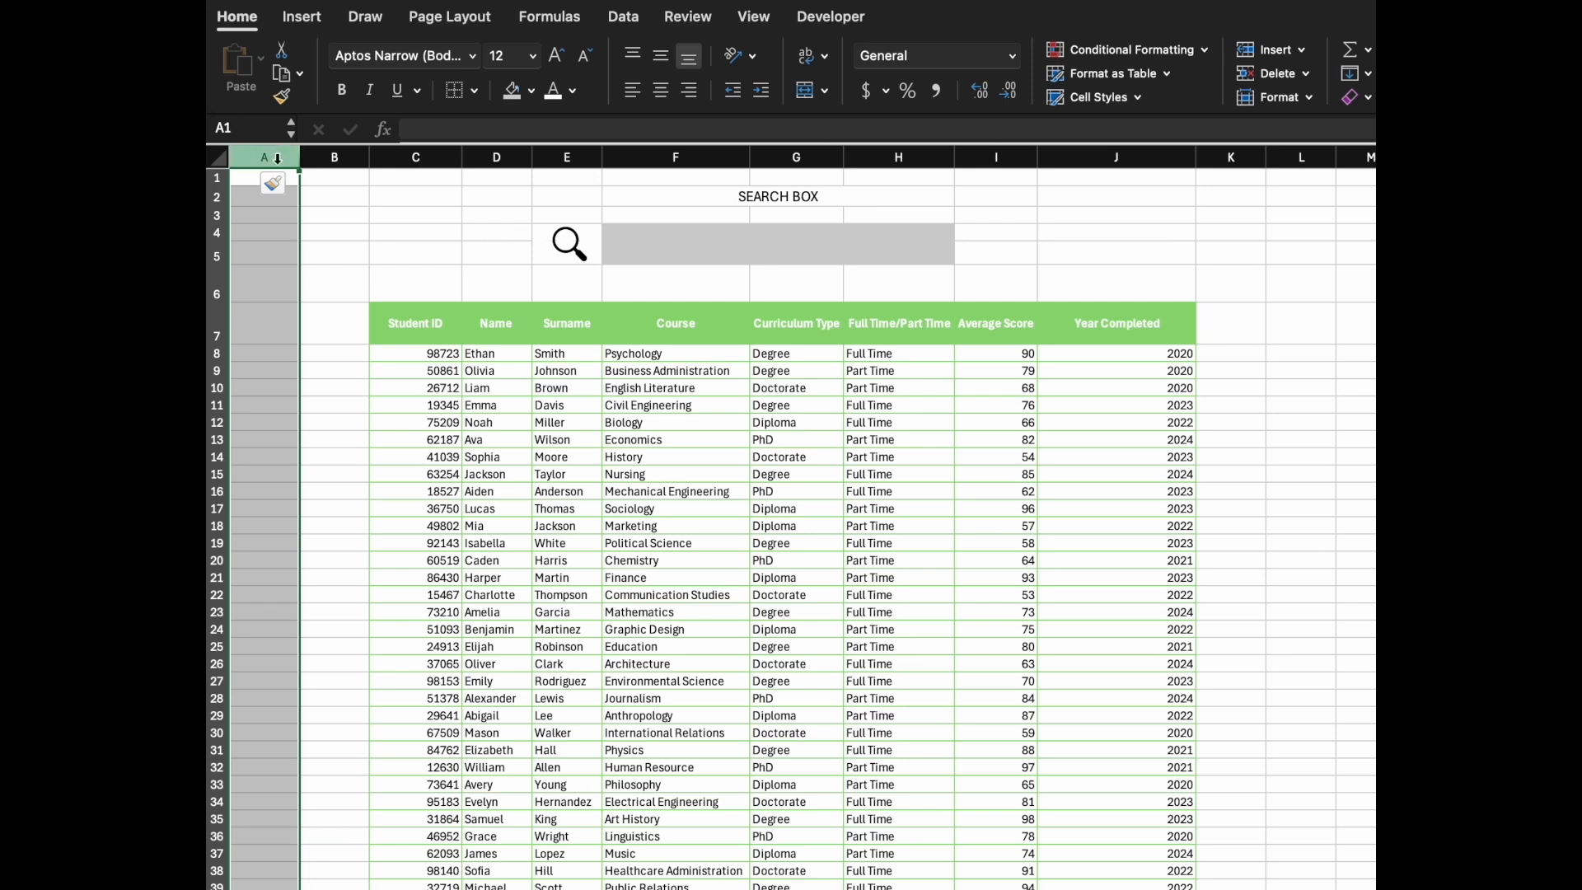
super+click(276, 156)
super+click(1225, 163)
Step: Fill every column from L to the last column of the sheet light grey
click(1309, 155)
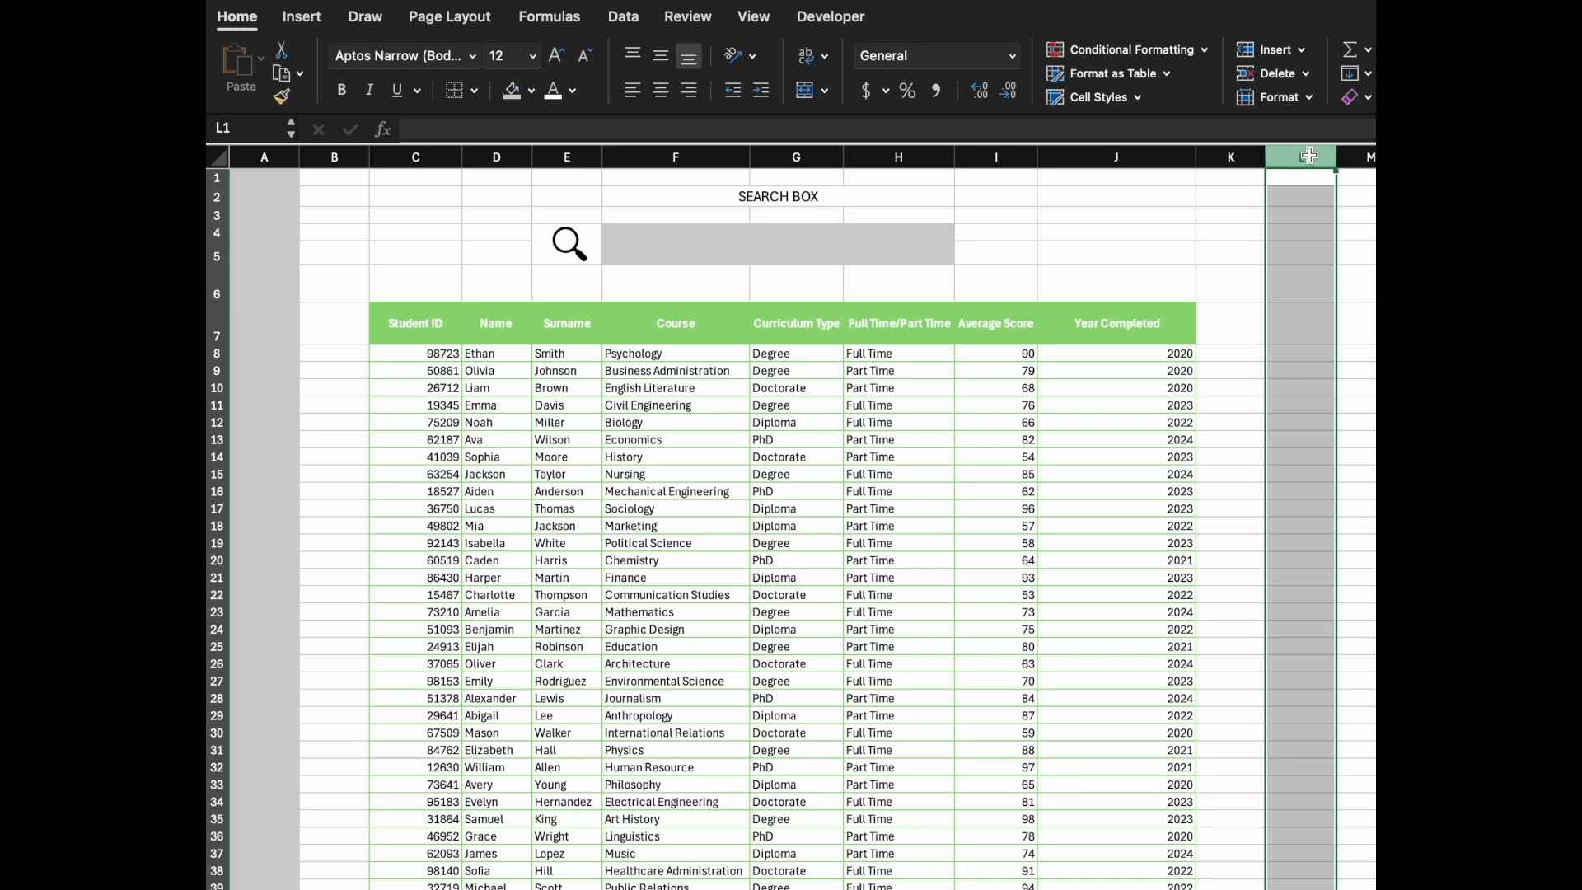
key(super+shift+Right)
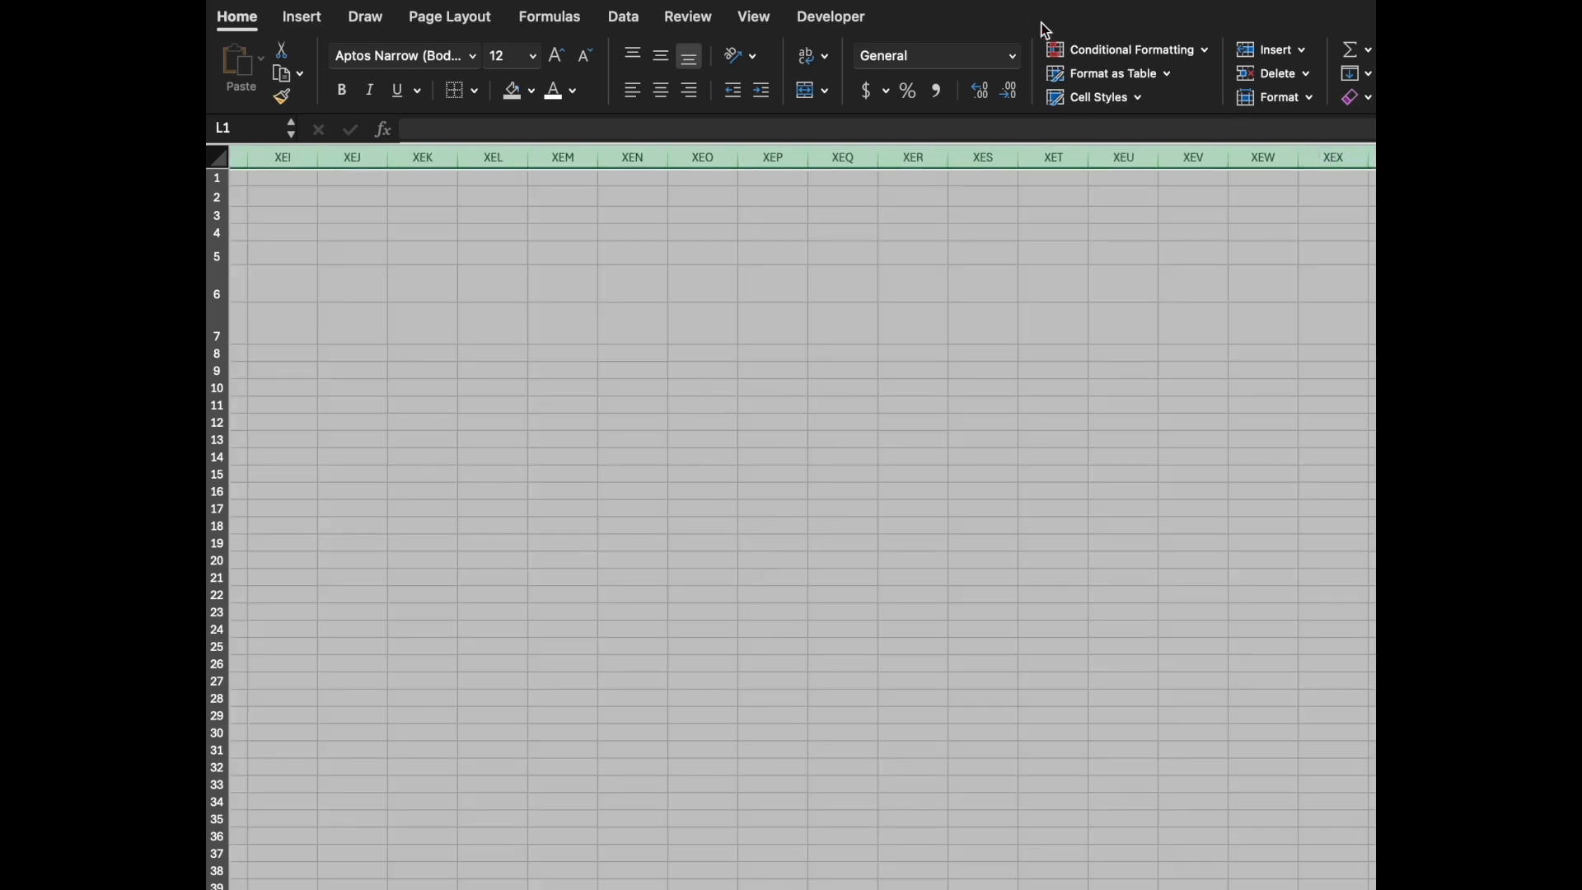
click(511, 91)
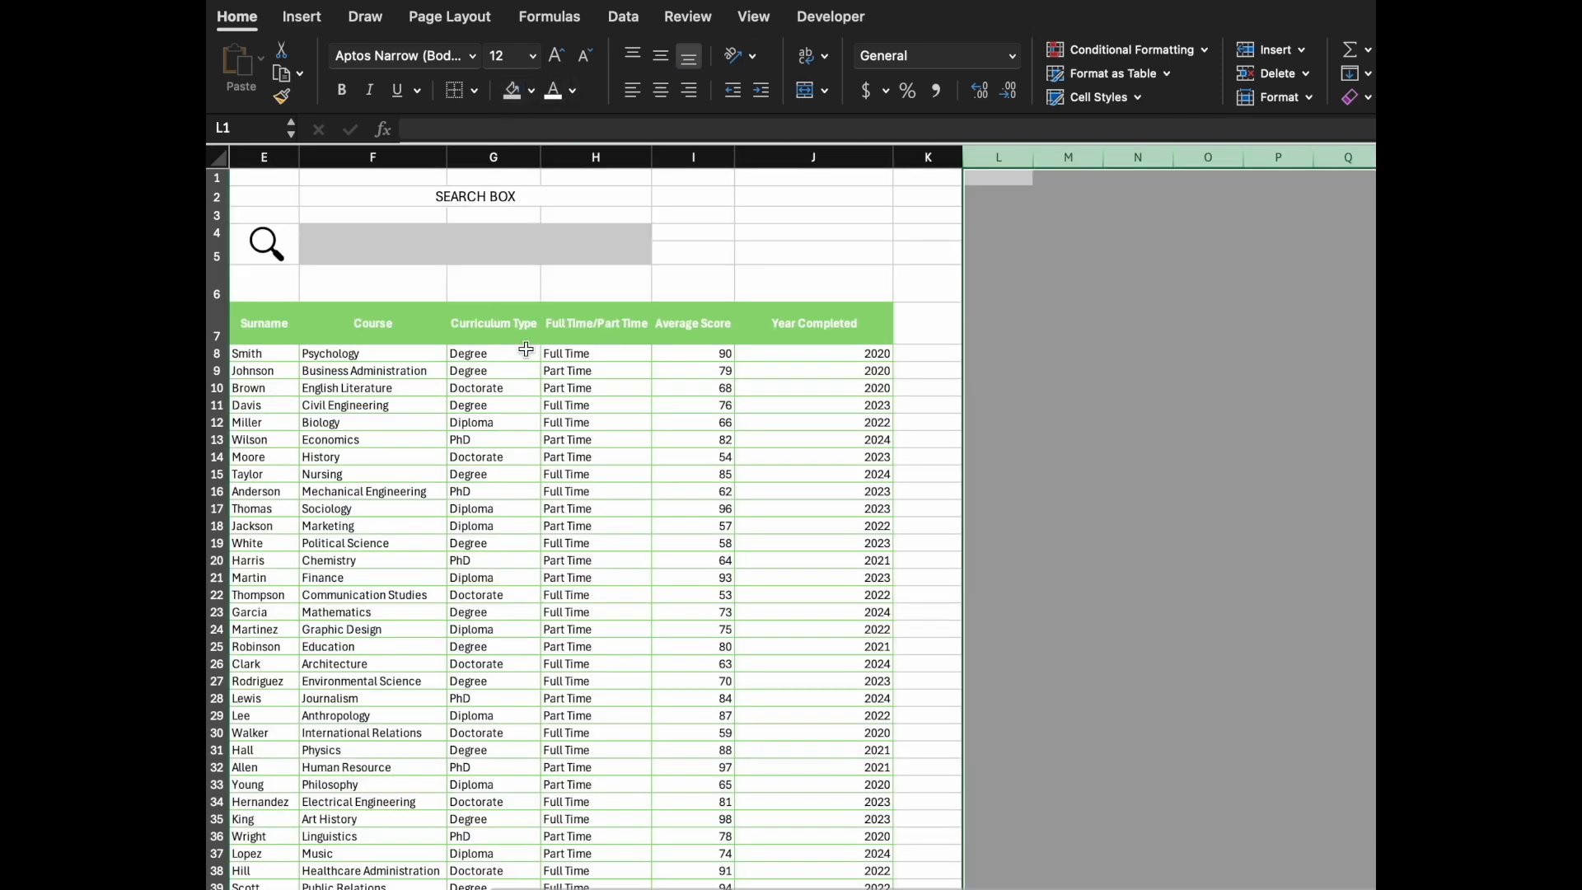
click(1065, 370)
scroll(797, 398, left, 5)
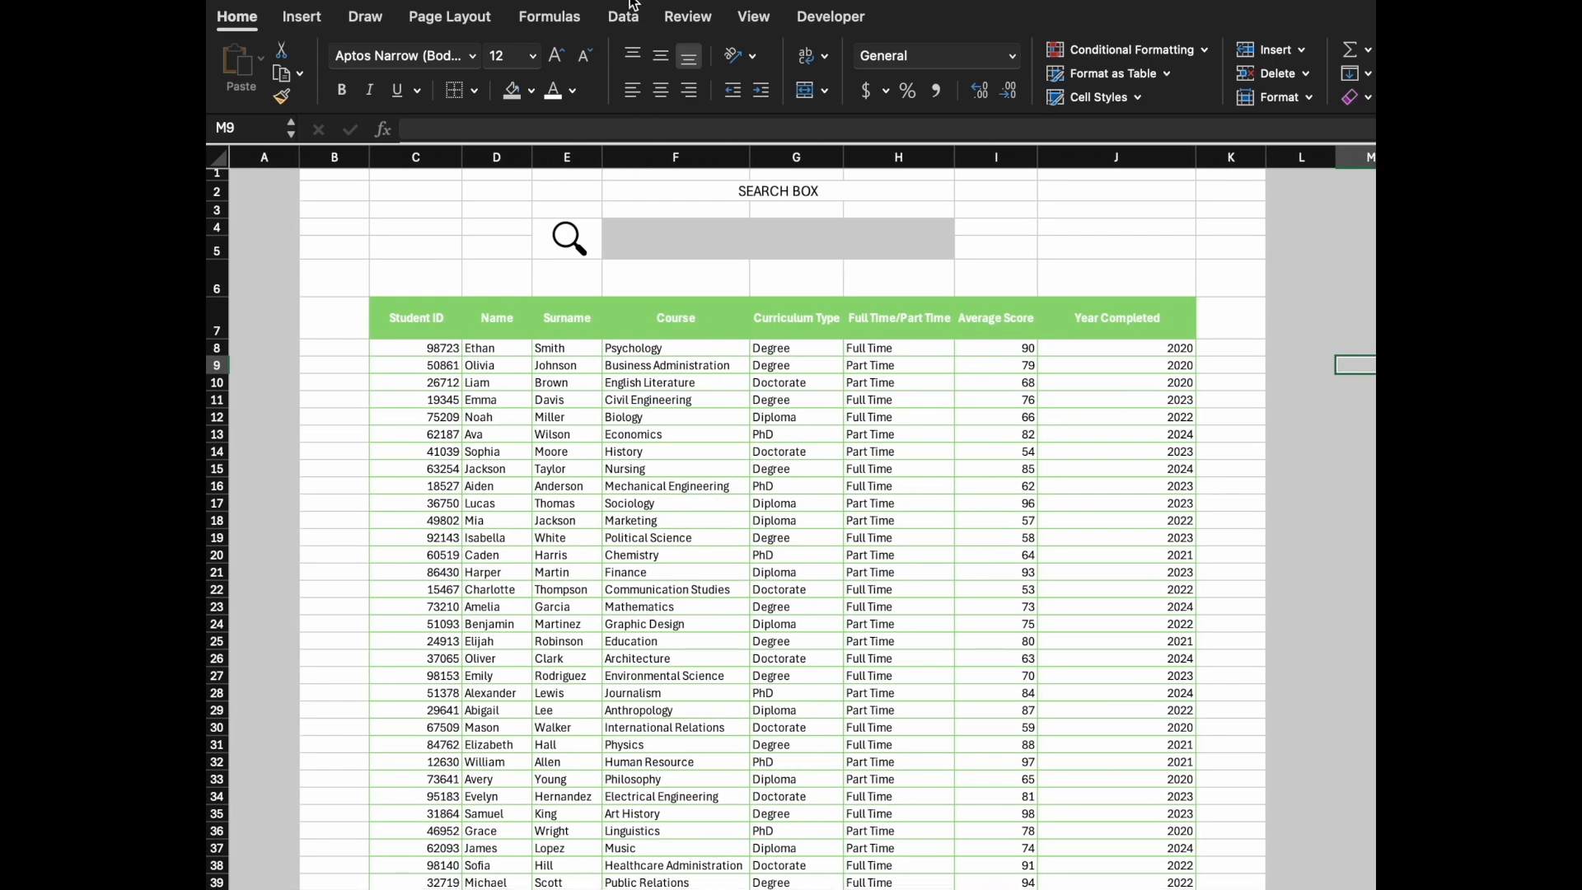
Step: Hide the worksheet's gridlines
click(754, 18)
click(838, 77)
click(1085, 228)
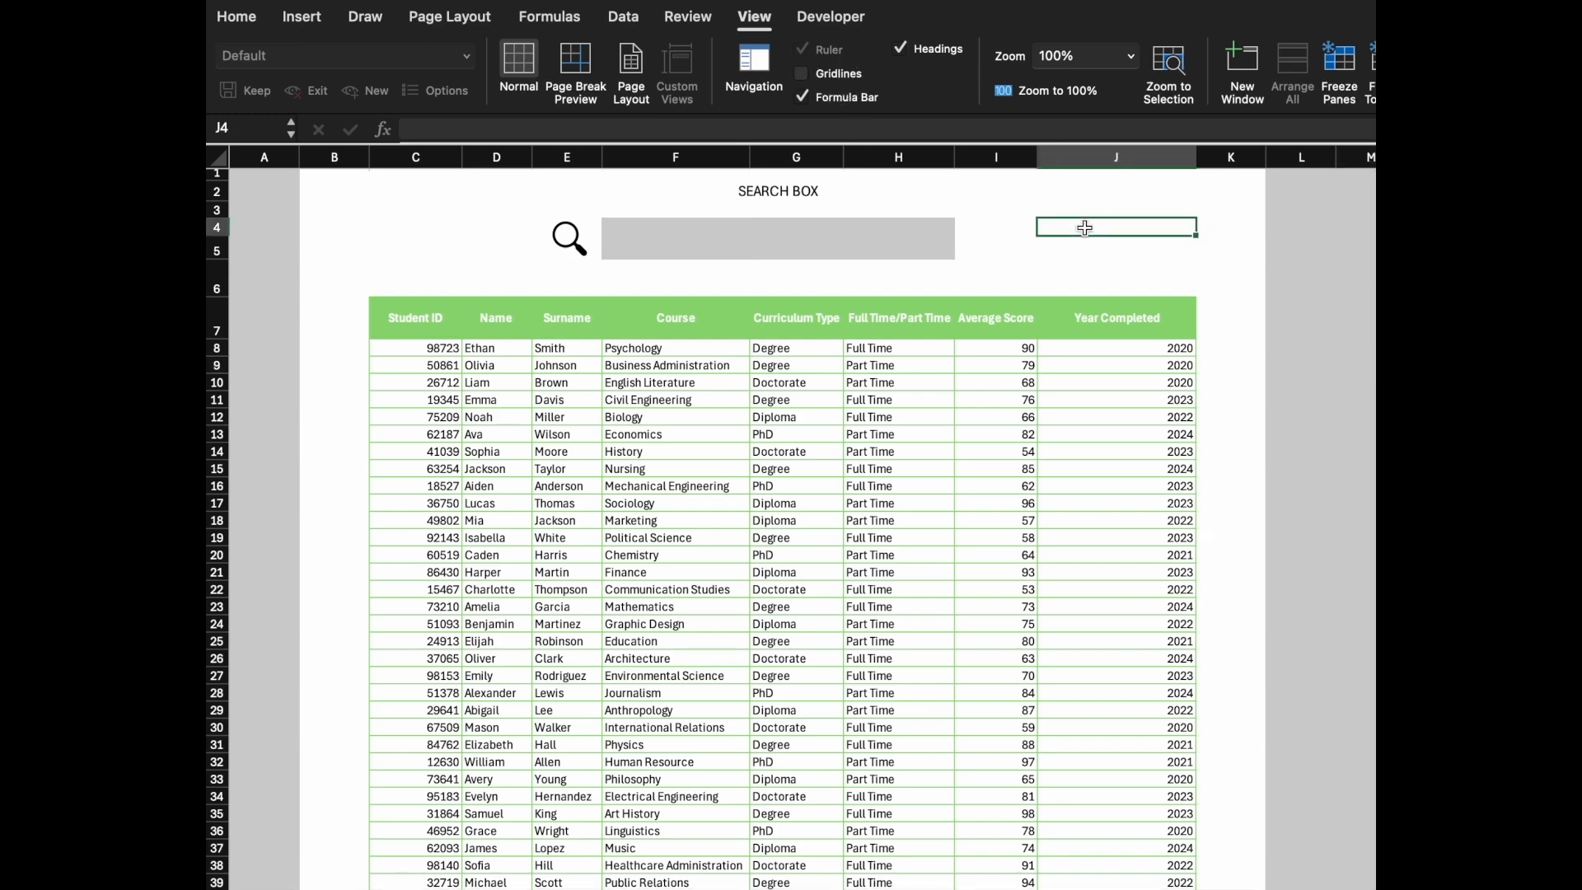
click(1355, 318)
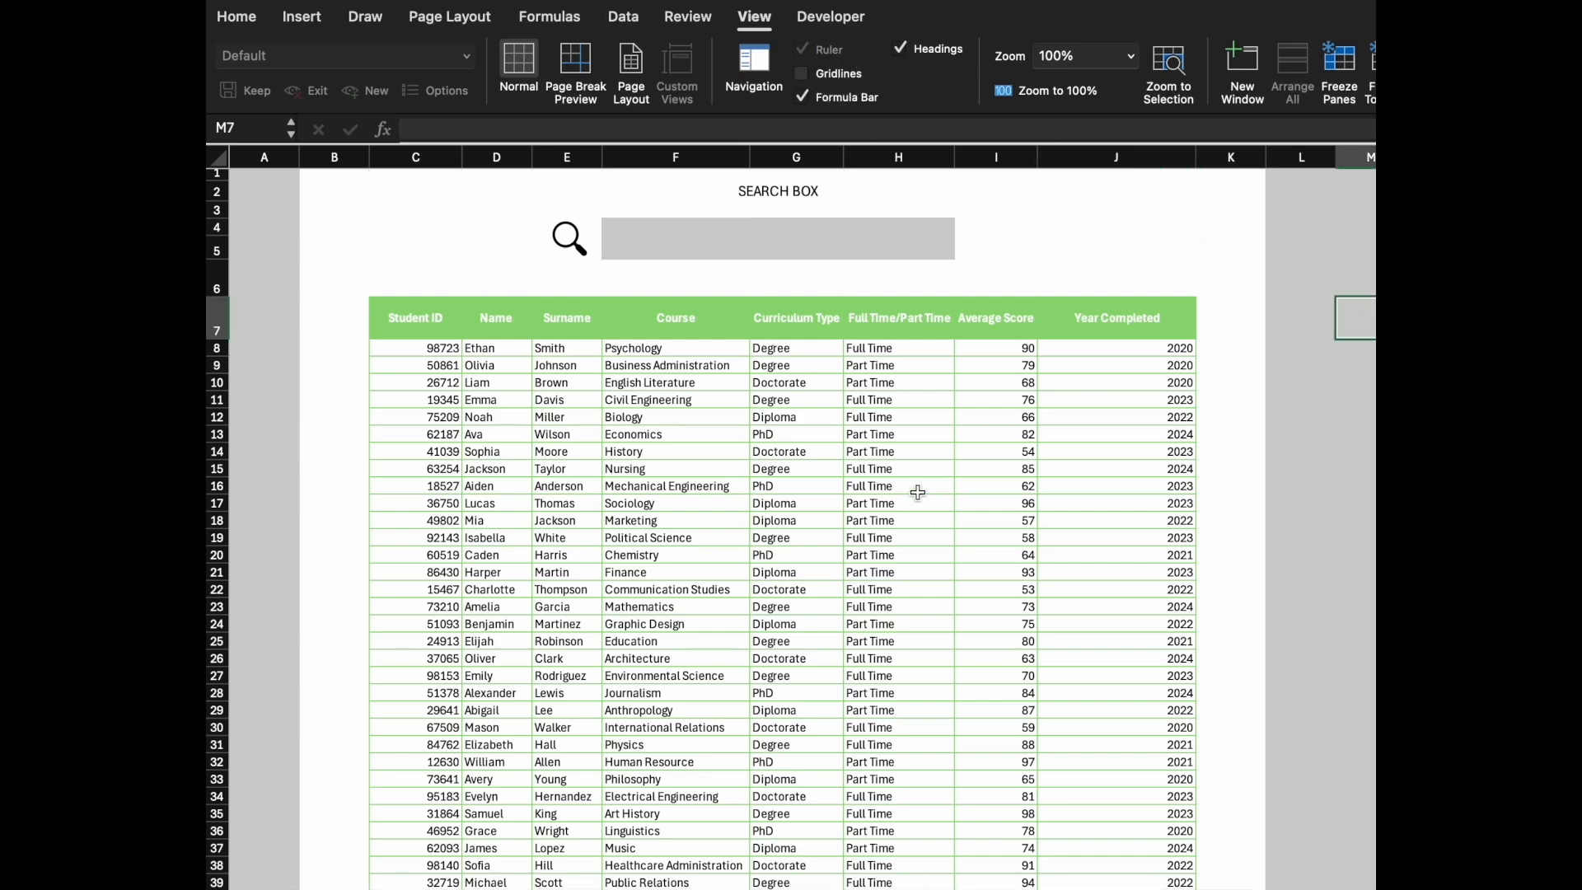
Step: Fill all rows from row 108 to the end of the sheet light grey
scroll(917, 492, down, 16)
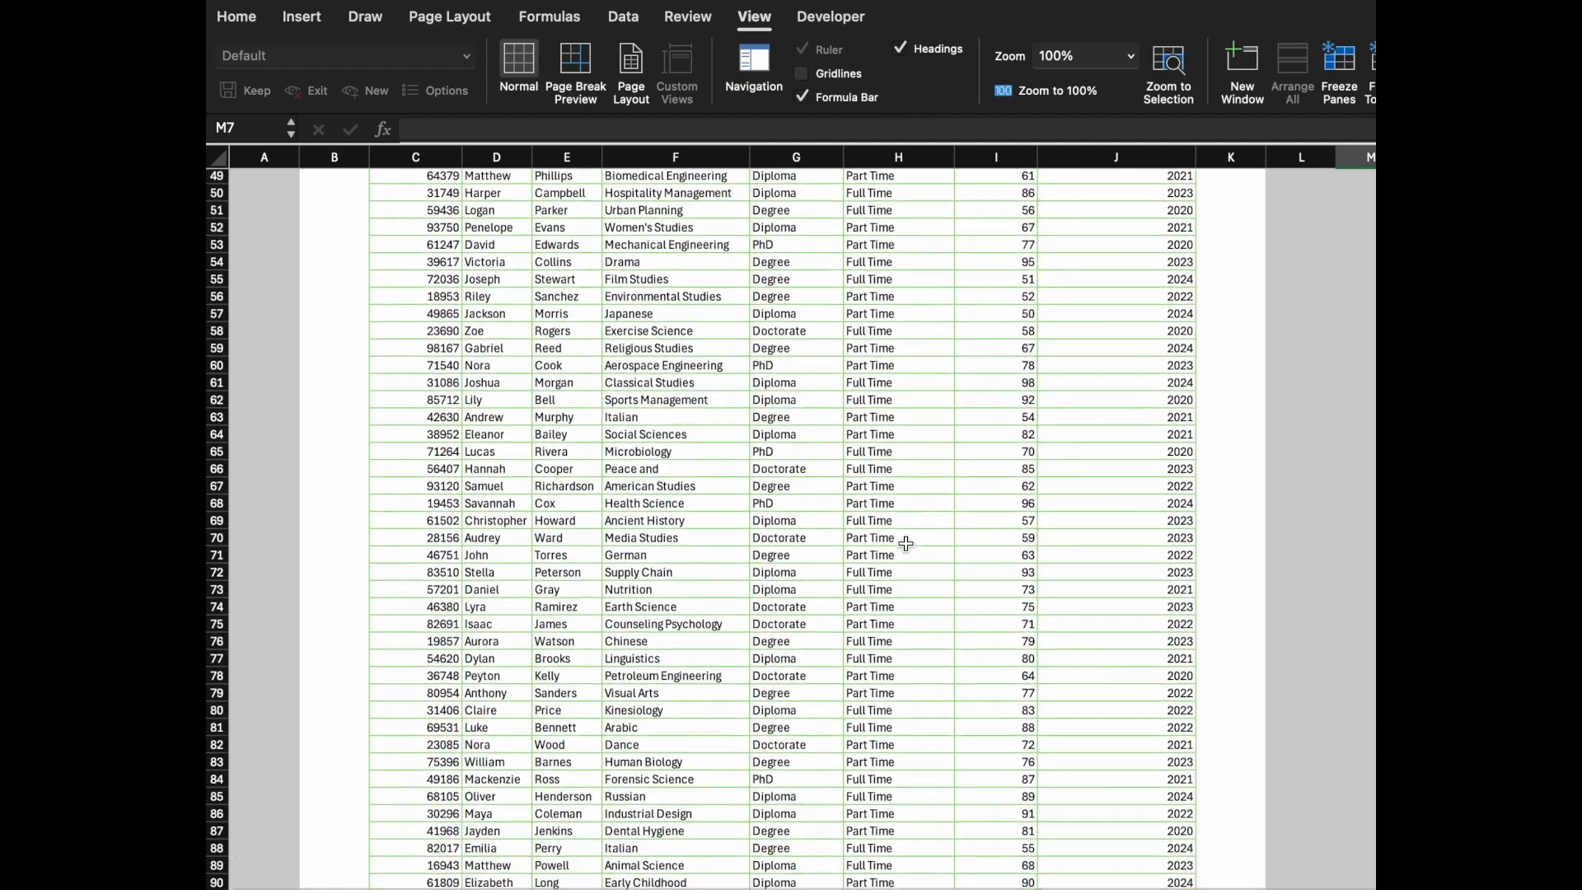
scroll(906, 543, down, 12)
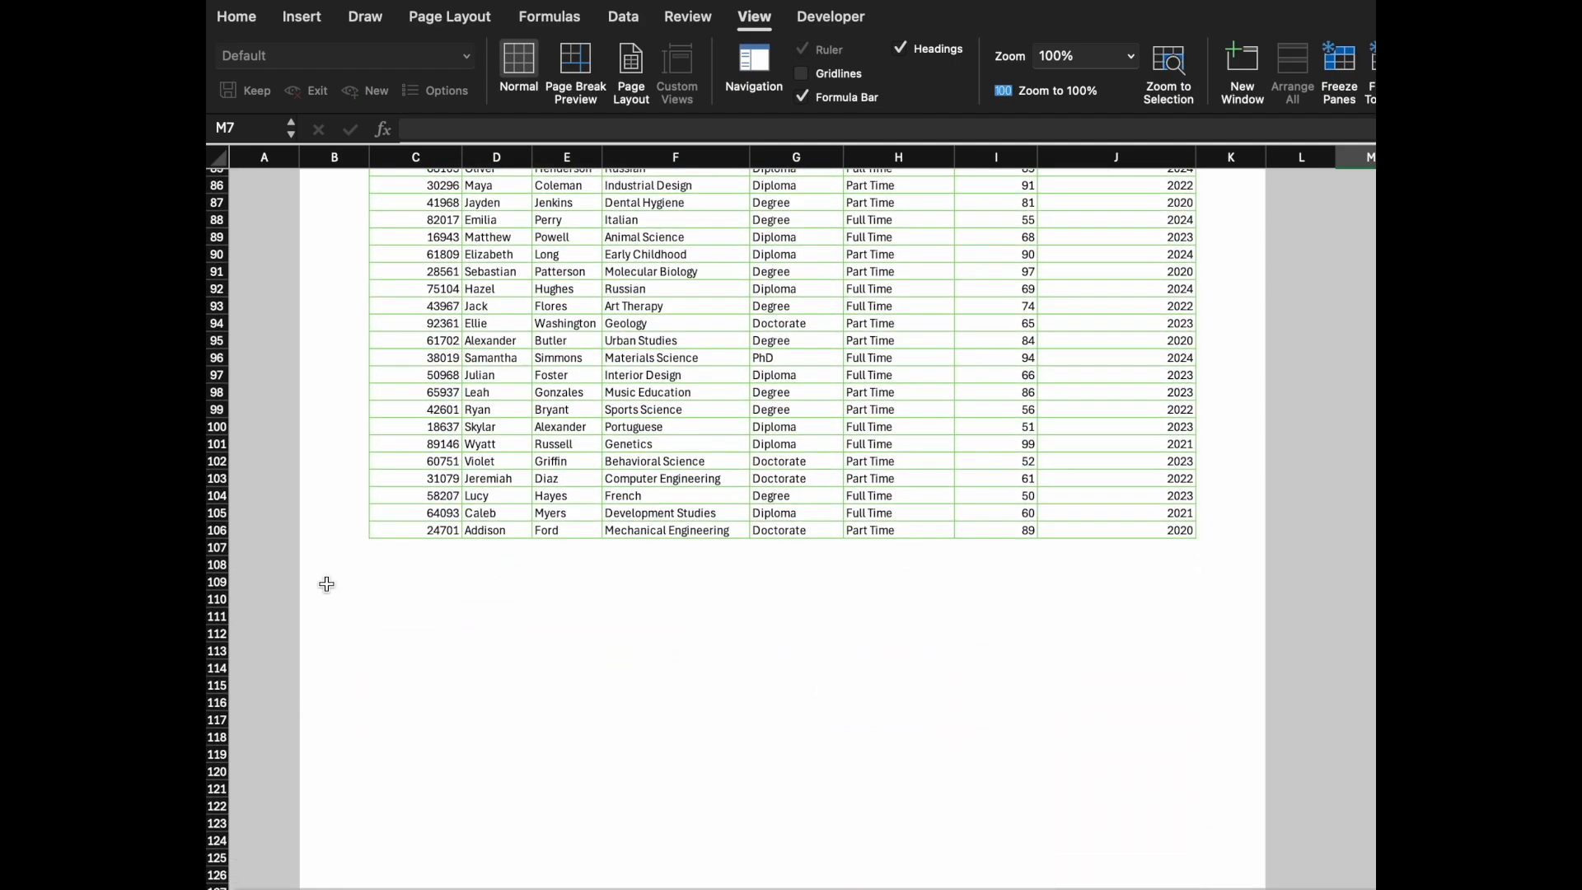
click(228, 566)
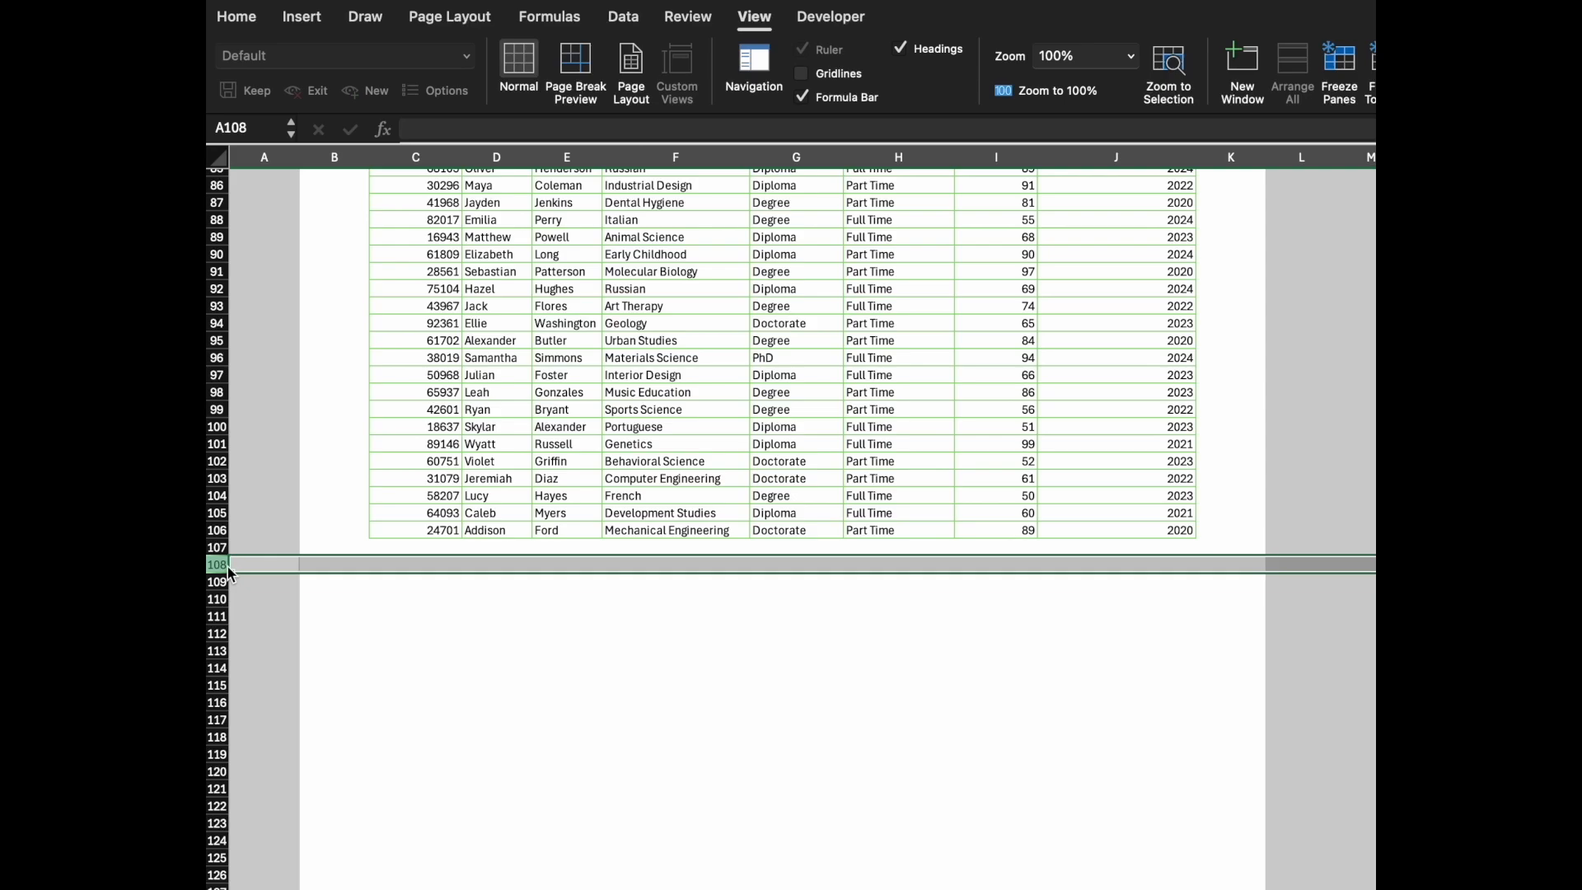
key(ctrl+shift+Down)
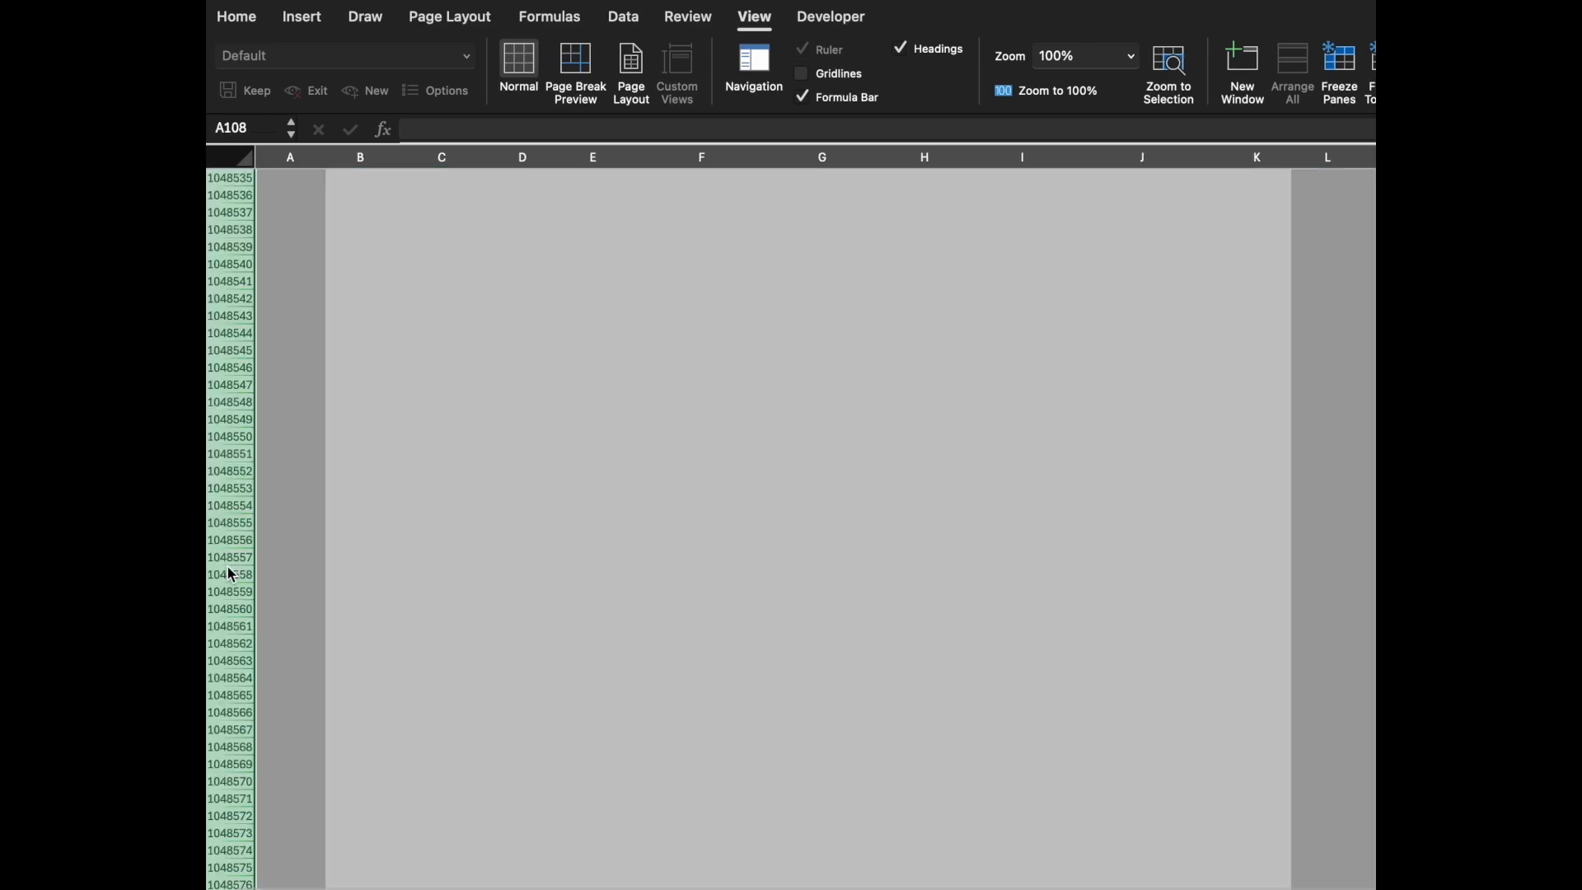
click(238, 17)
click(446, 656)
scroll(445, 657, up, 20)
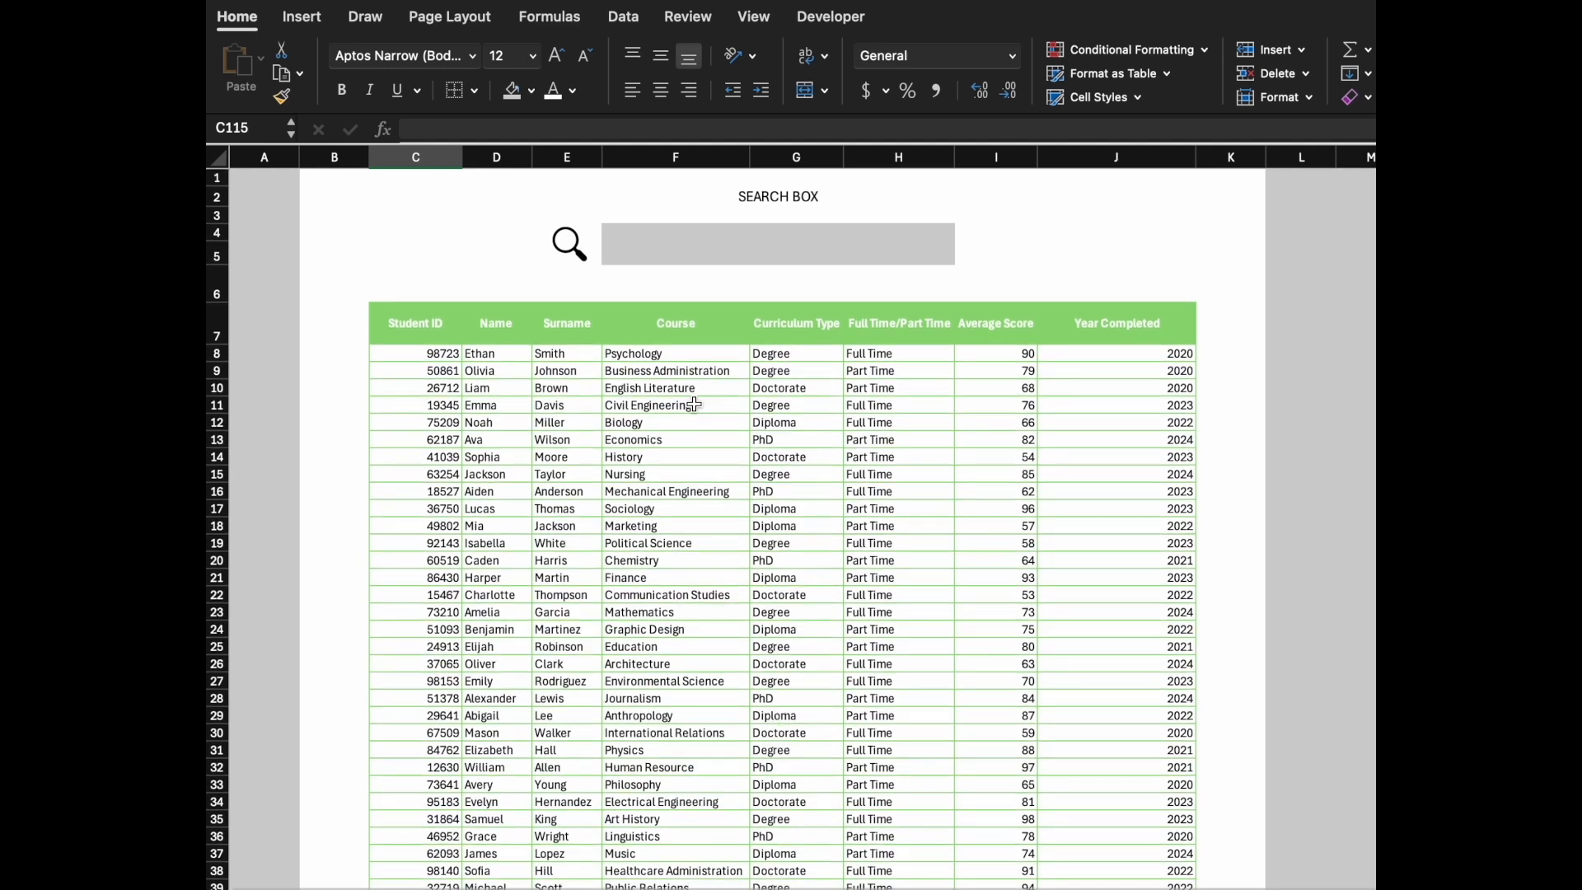
Step: Move the magnifying glass icon aside into column D and fill the merged cell E4 beside the search box light green
click(731, 247)
click(590, 247)
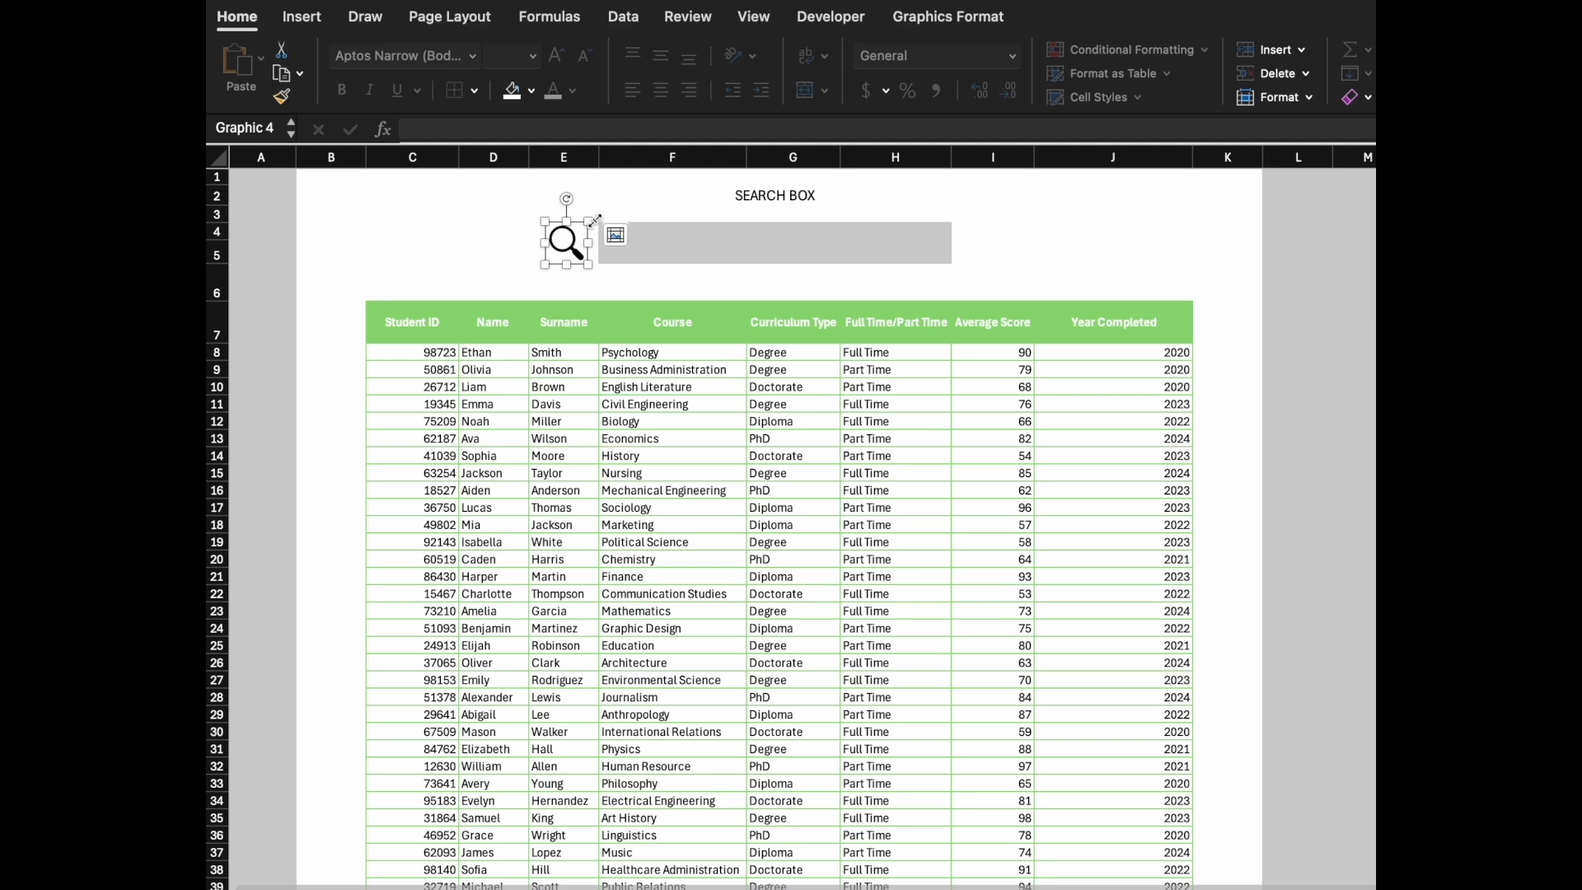
drag(579, 224, 509, 224)
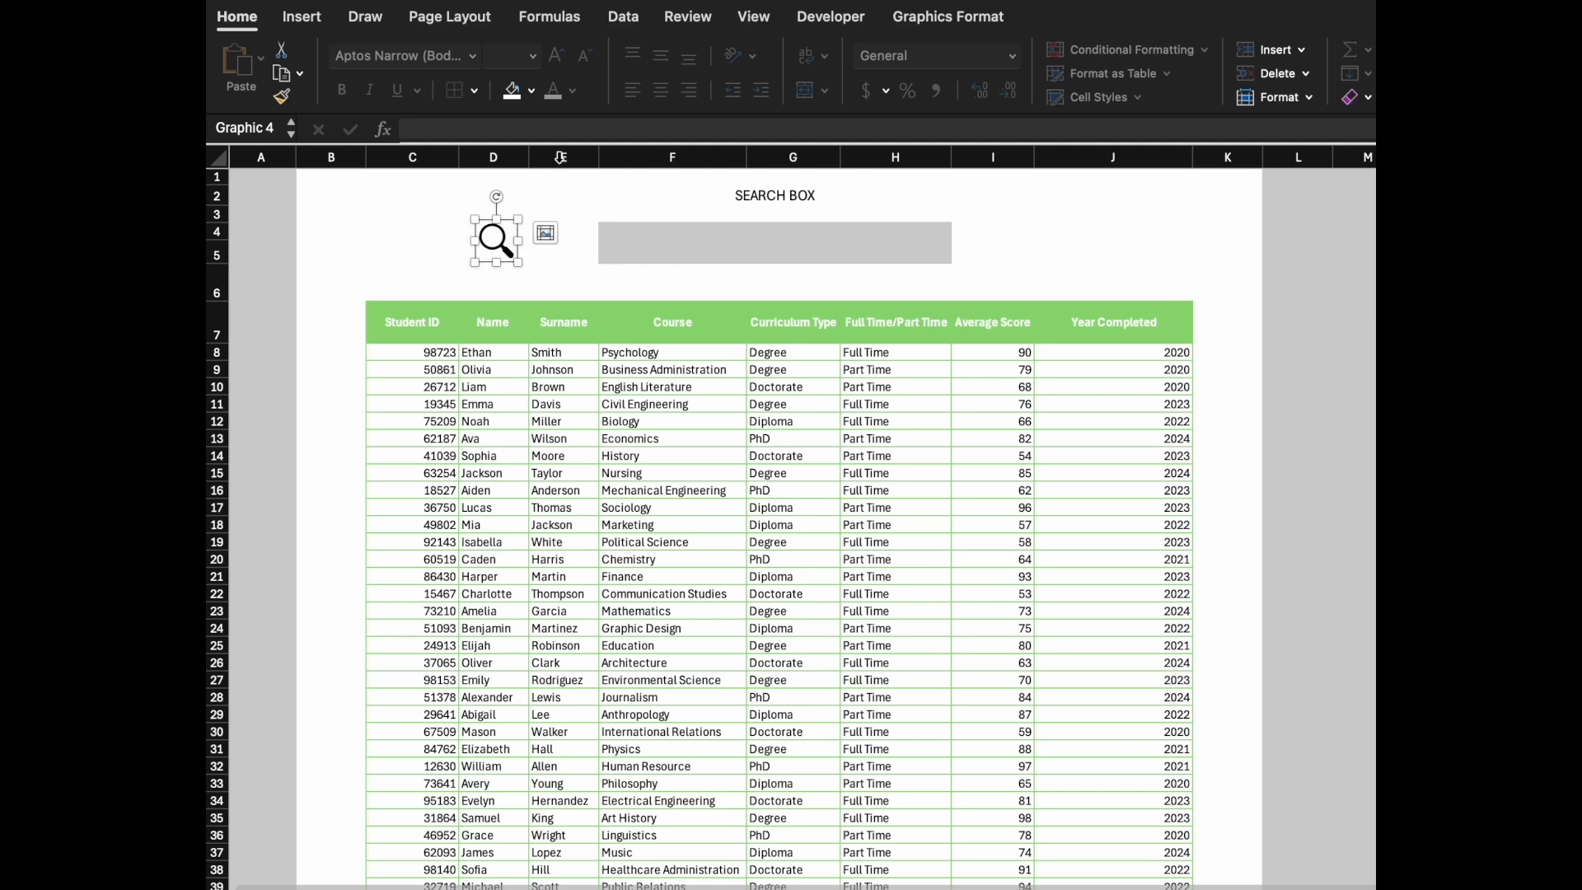
click(571, 247)
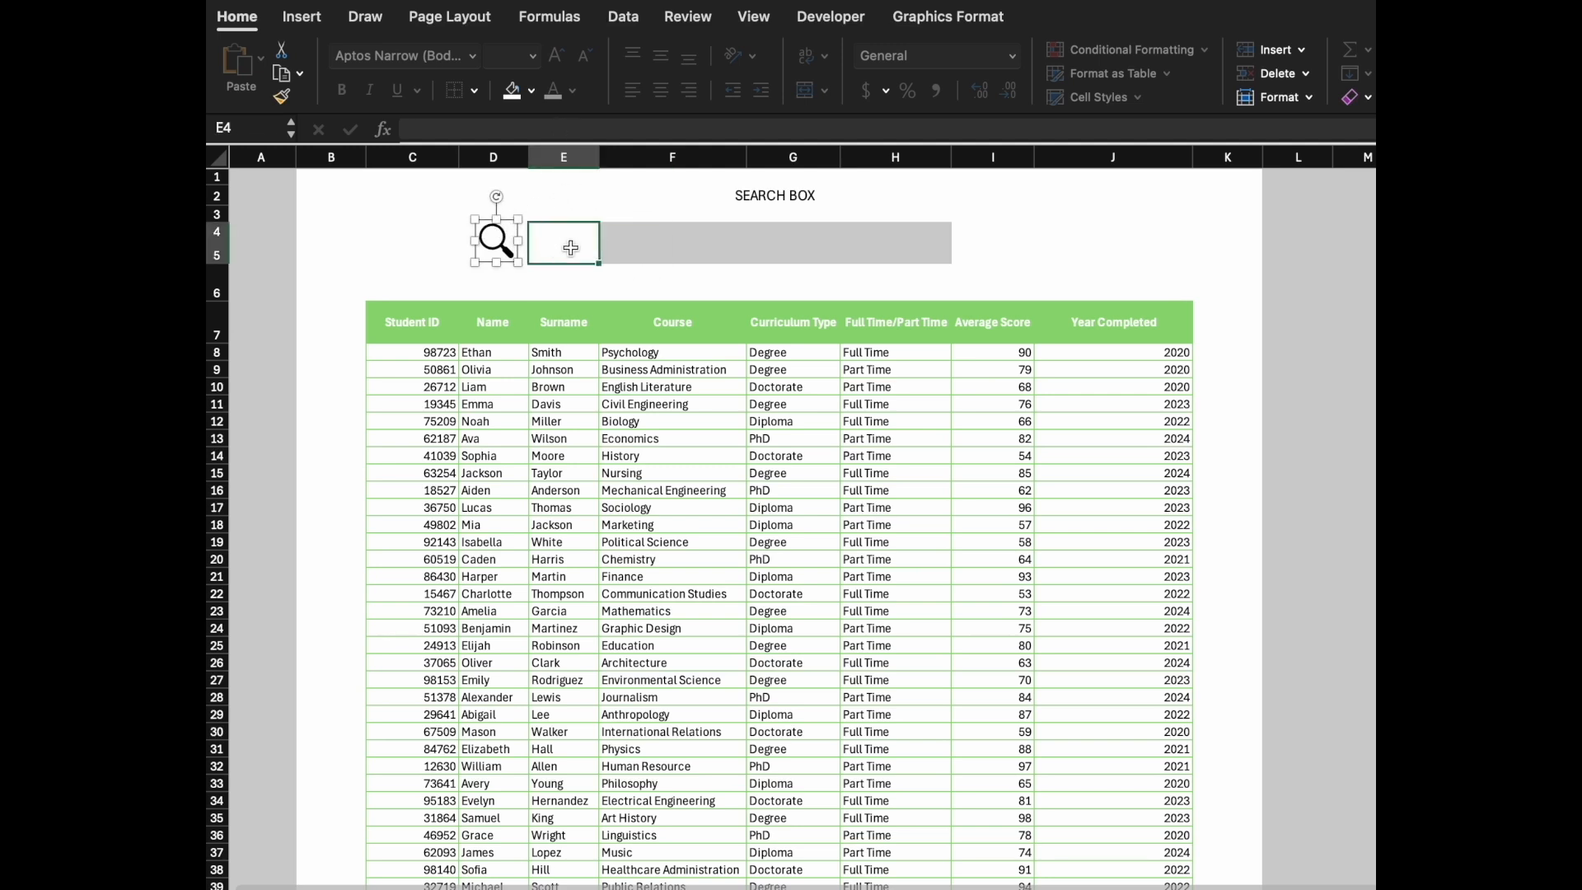
click(531, 91)
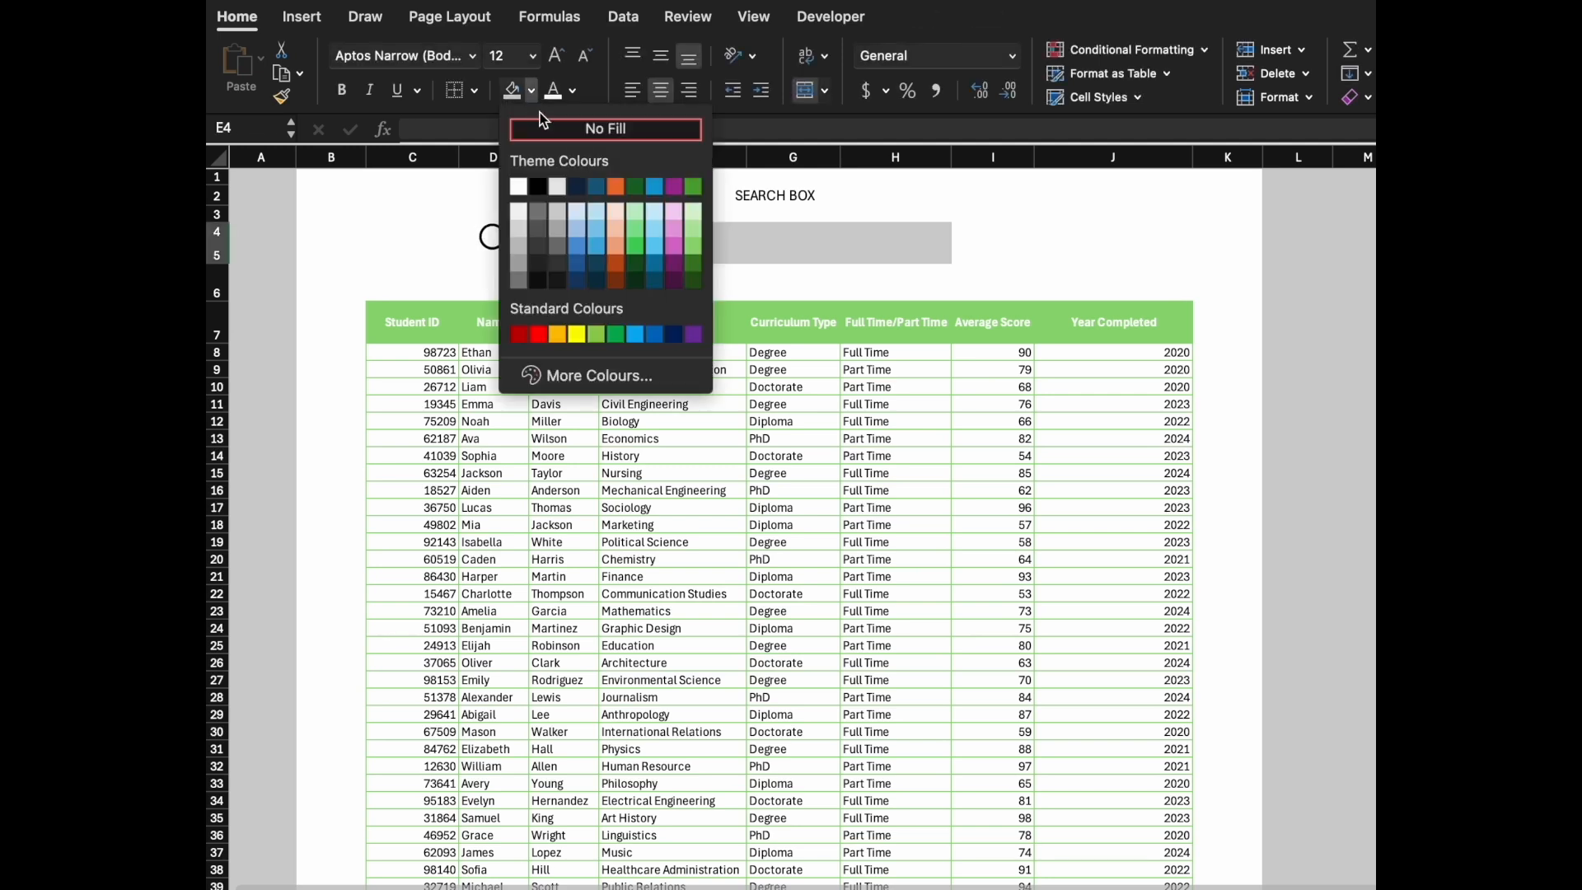
click(694, 248)
Step: Move the magnifying glass icon back onto the green cell E4
click(502, 234)
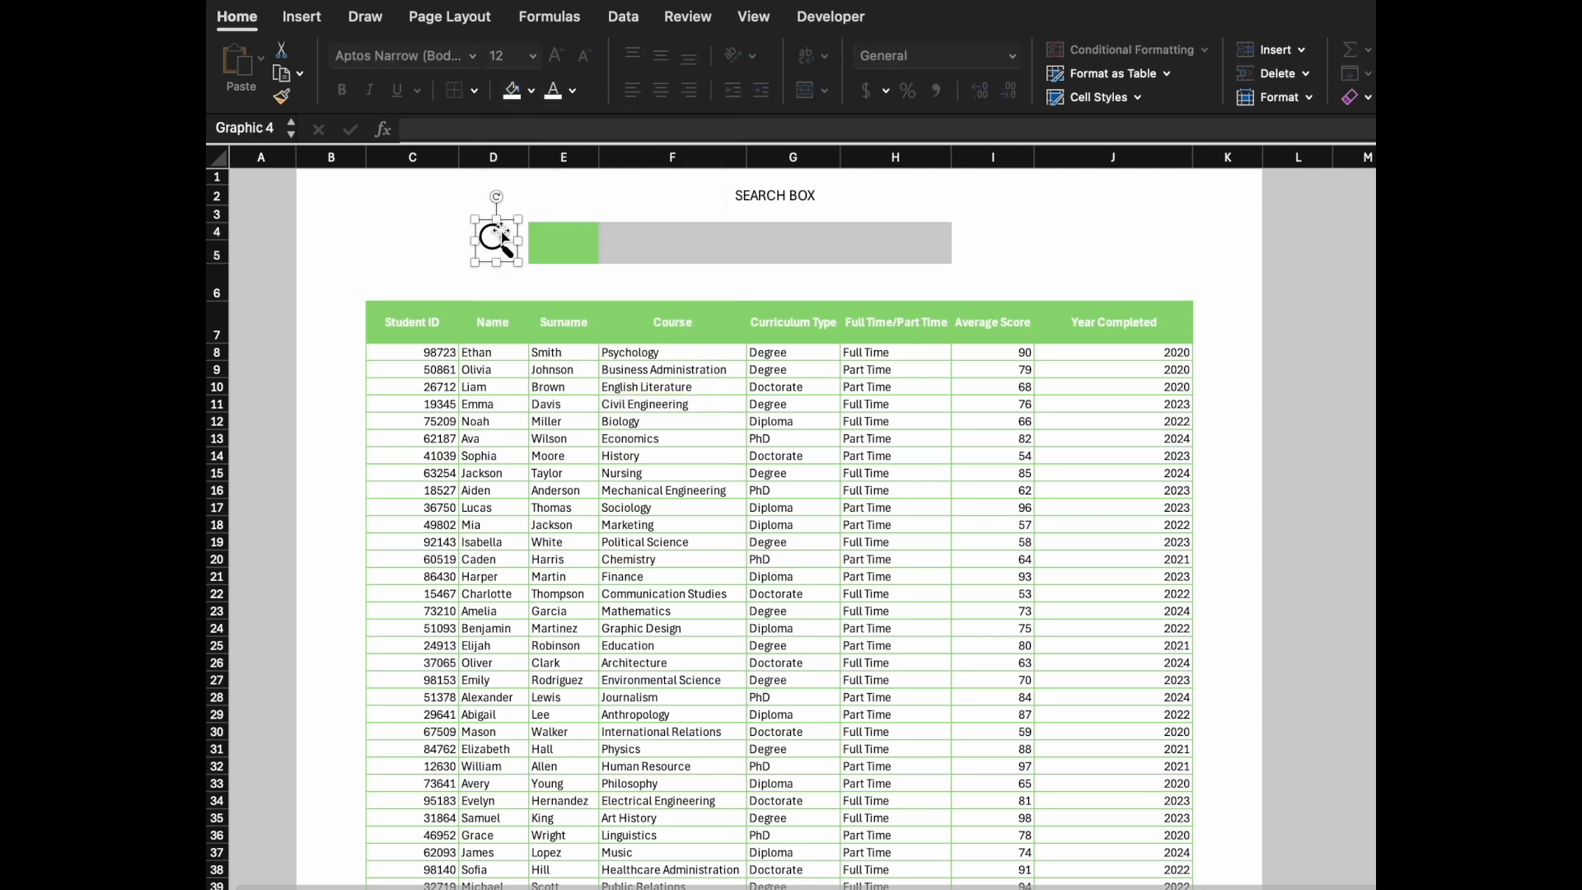
drag(504, 220, 571, 224)
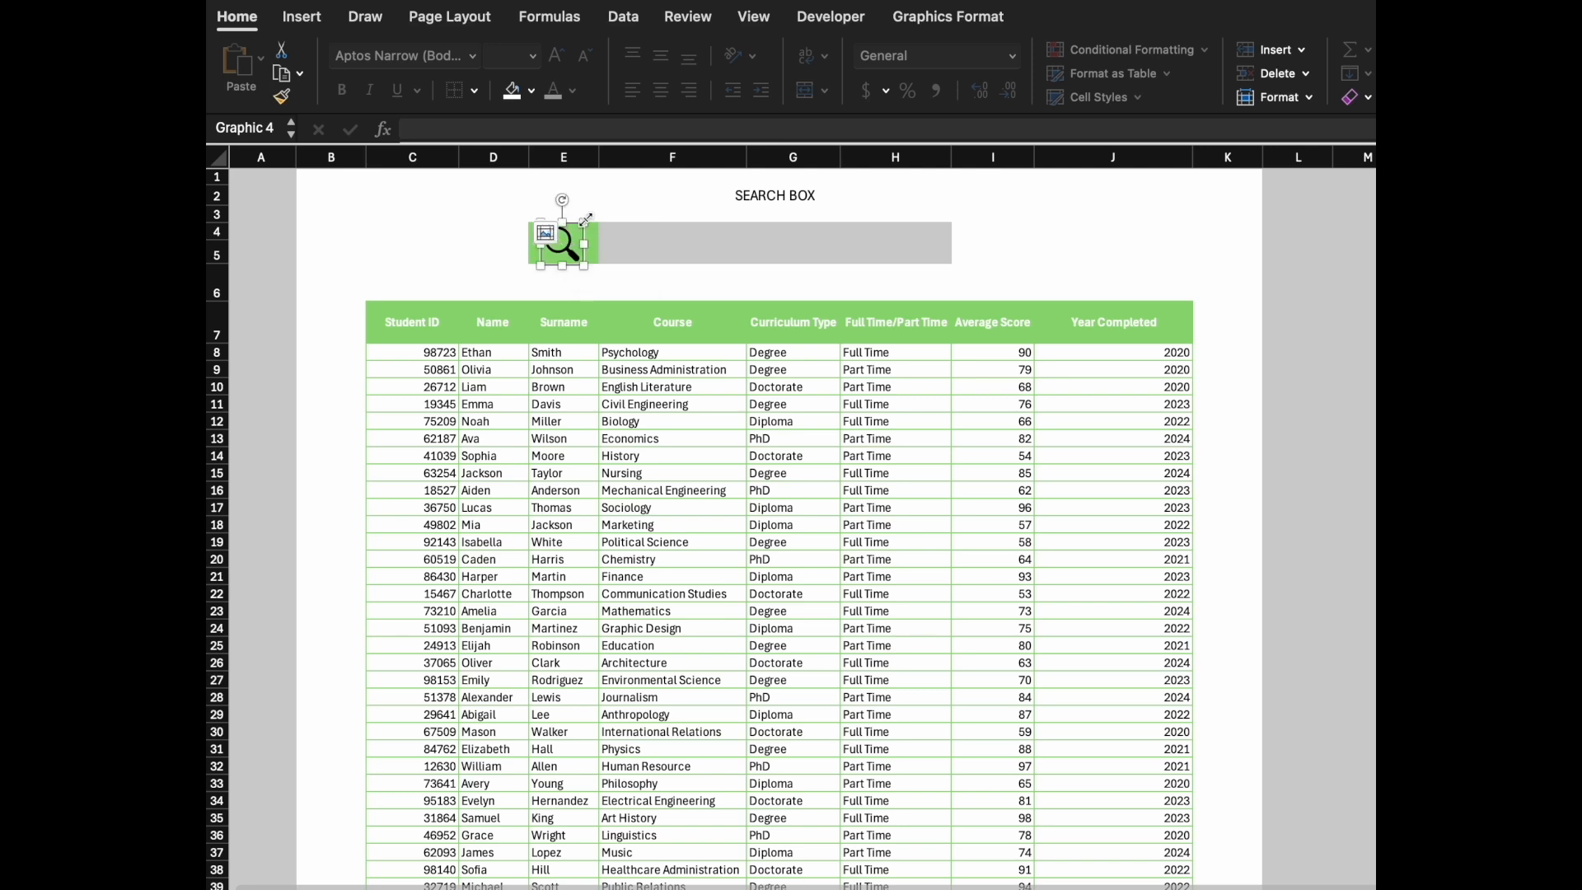
click(639, 194)
Step: Test the search box in F4 with the partial names DA, ETH and EM
click(665, 246)
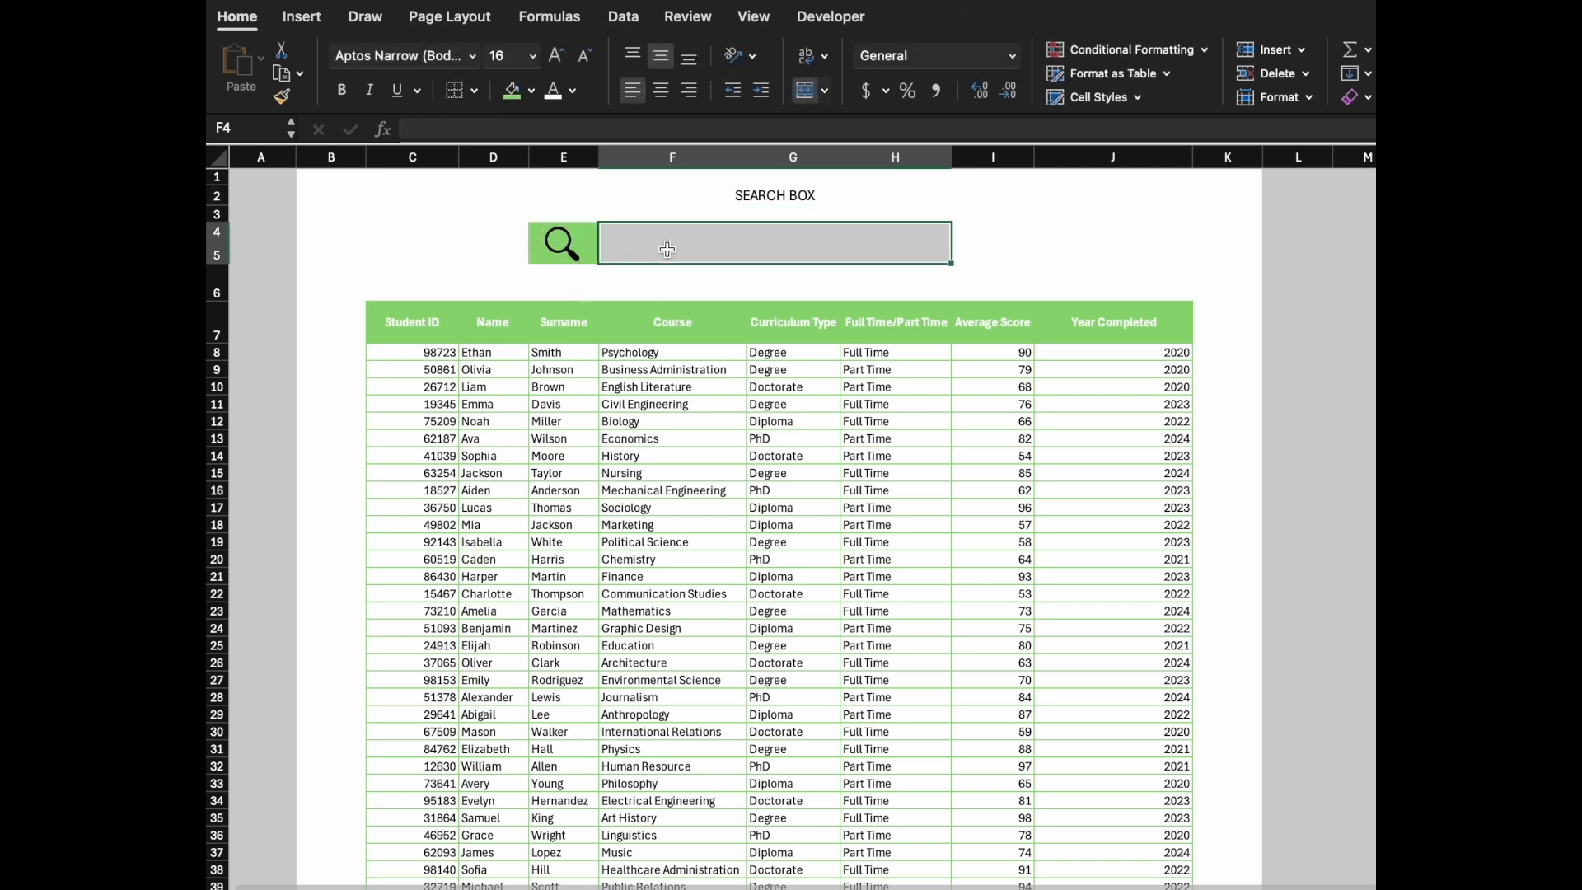
text(DA)
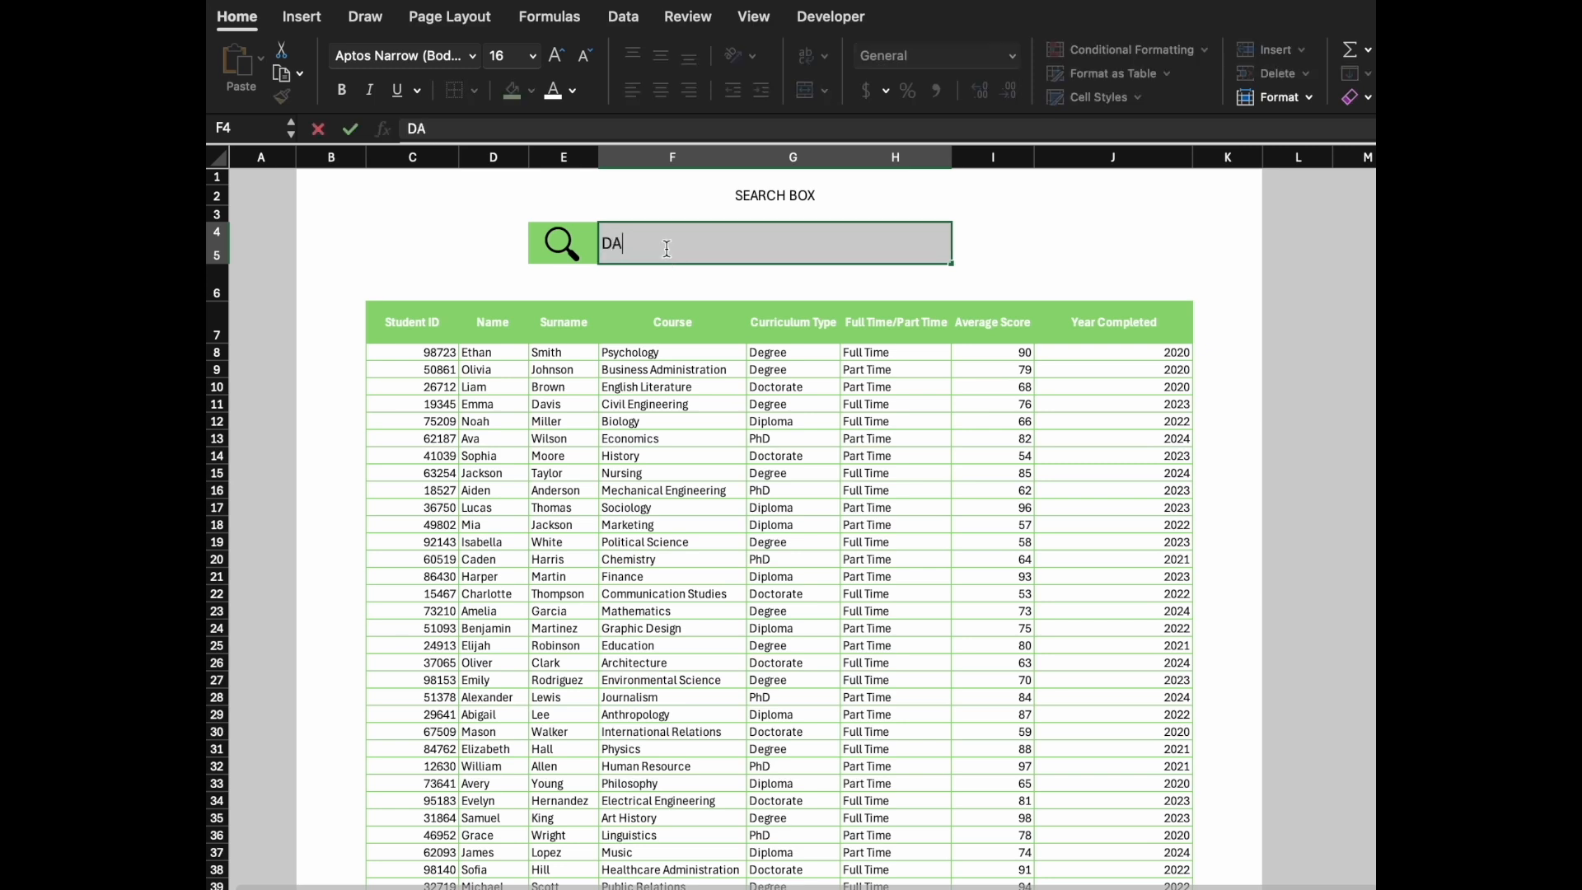
key(Return)
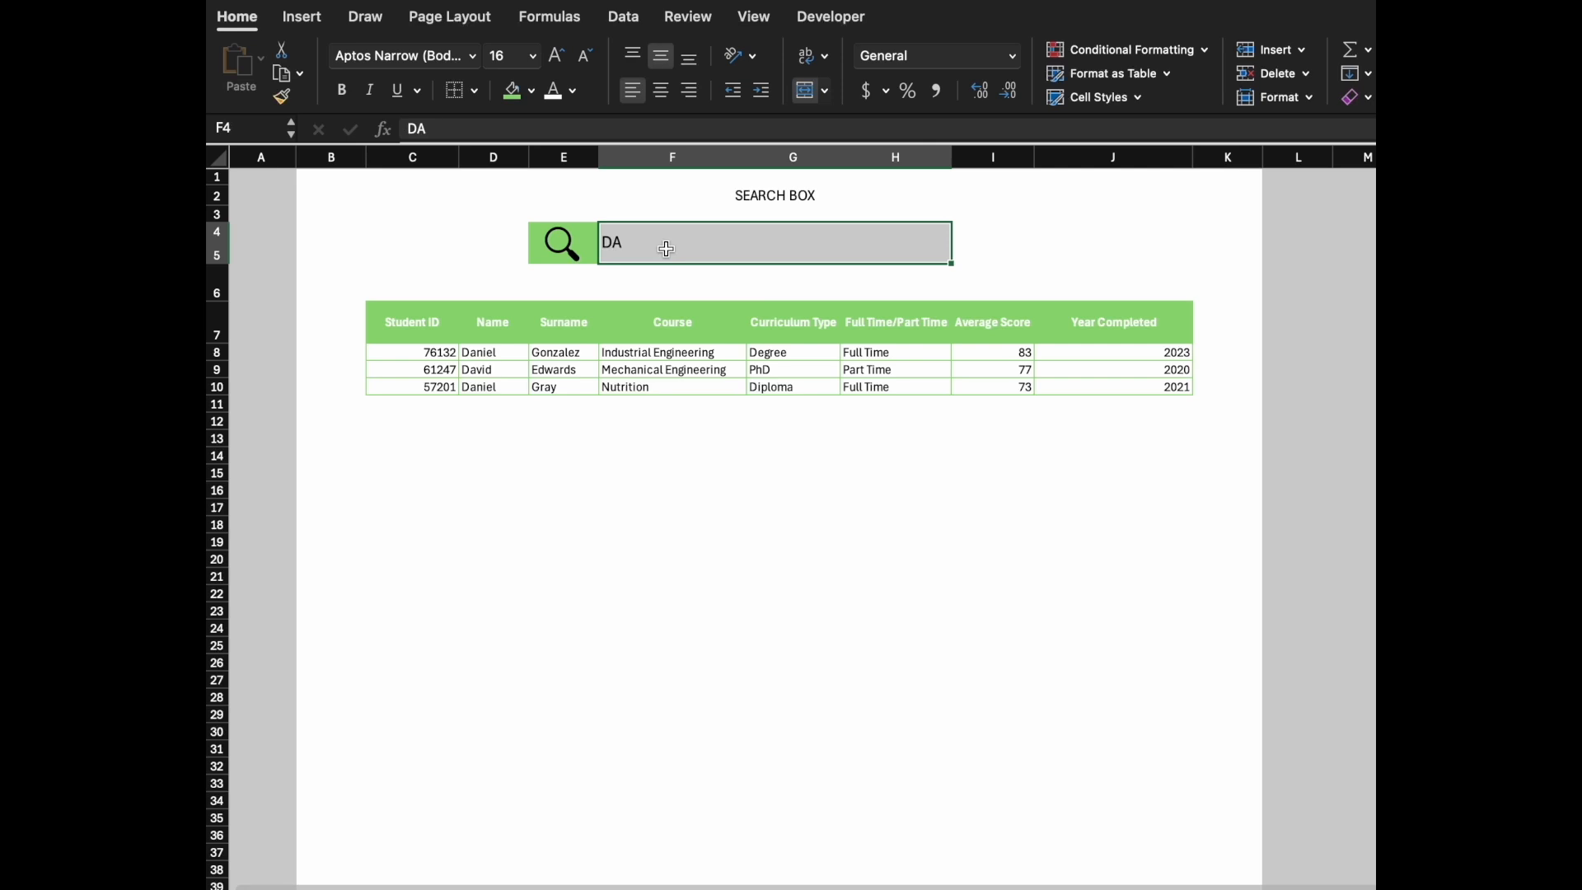
text(ETH)
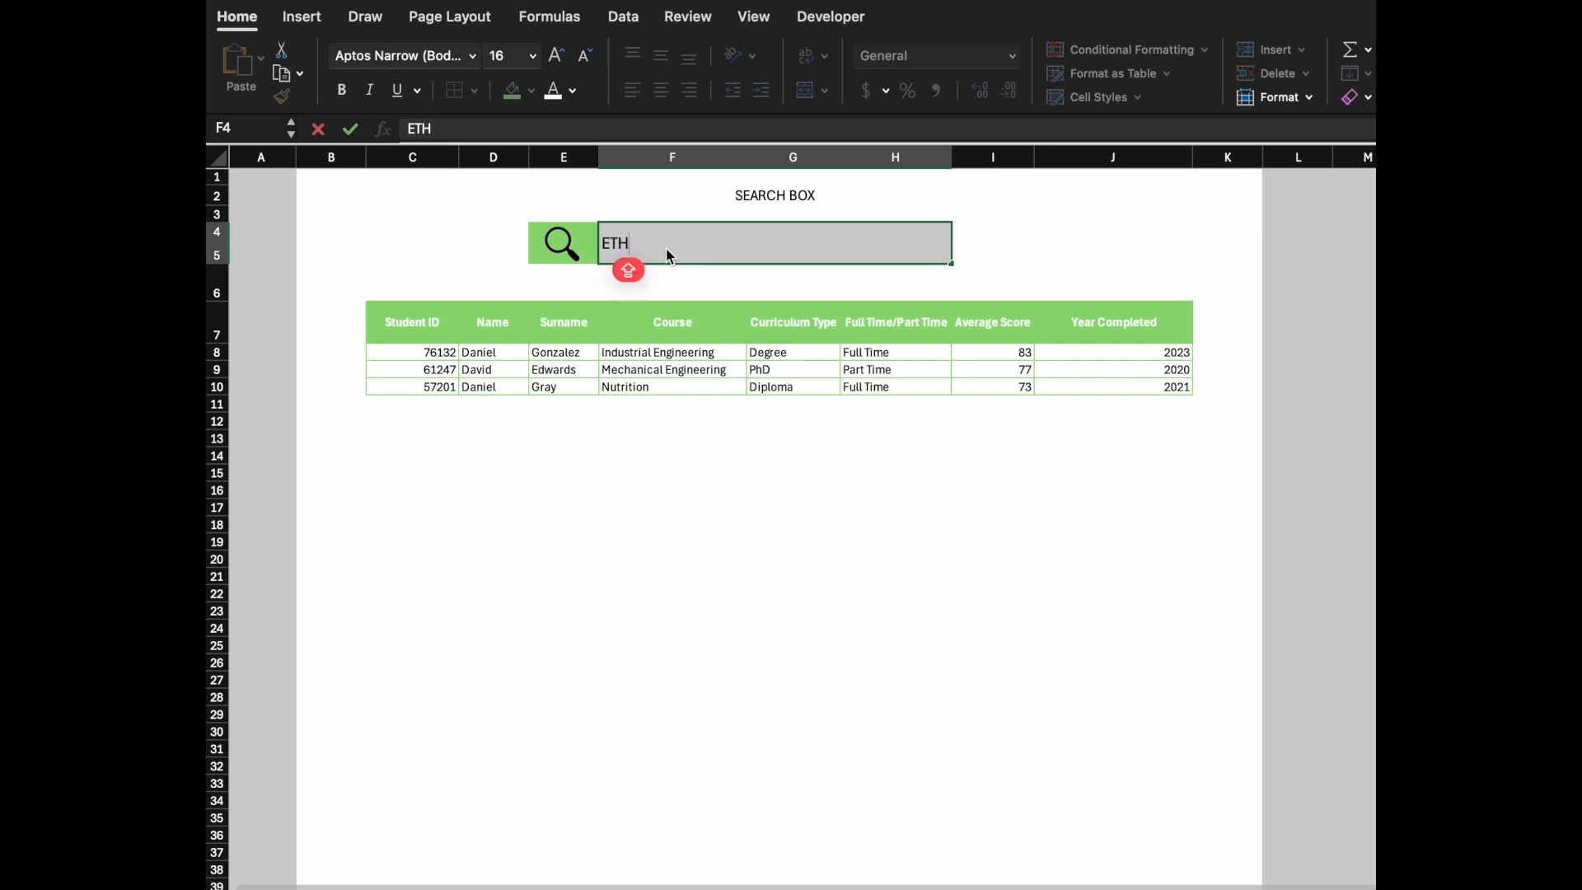
key(Return)
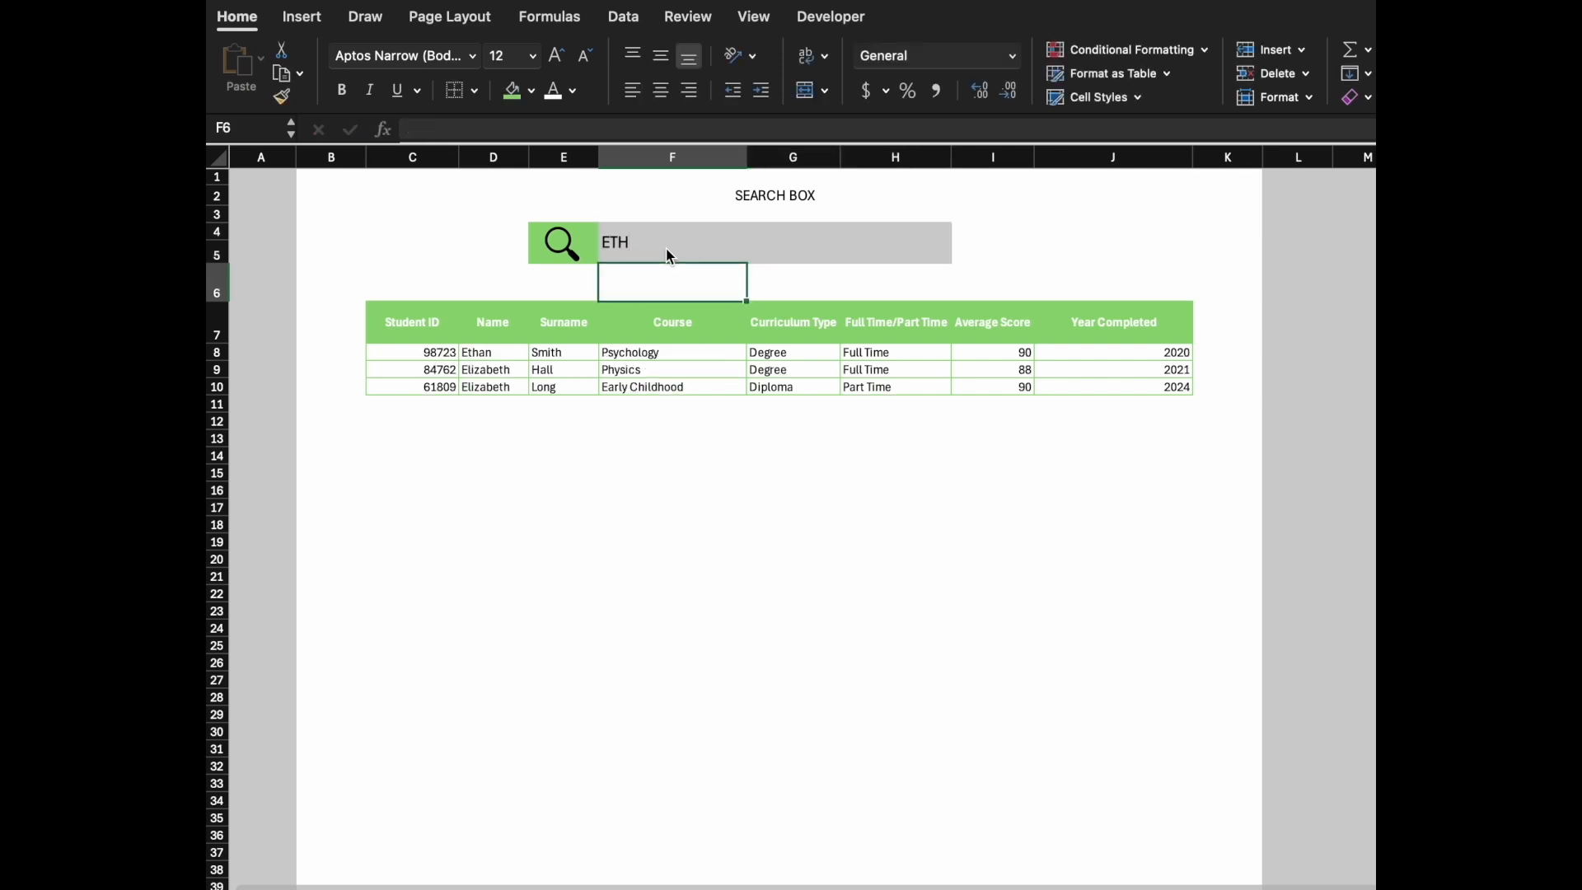
click(667, 249)
text(EM)
key(Return)
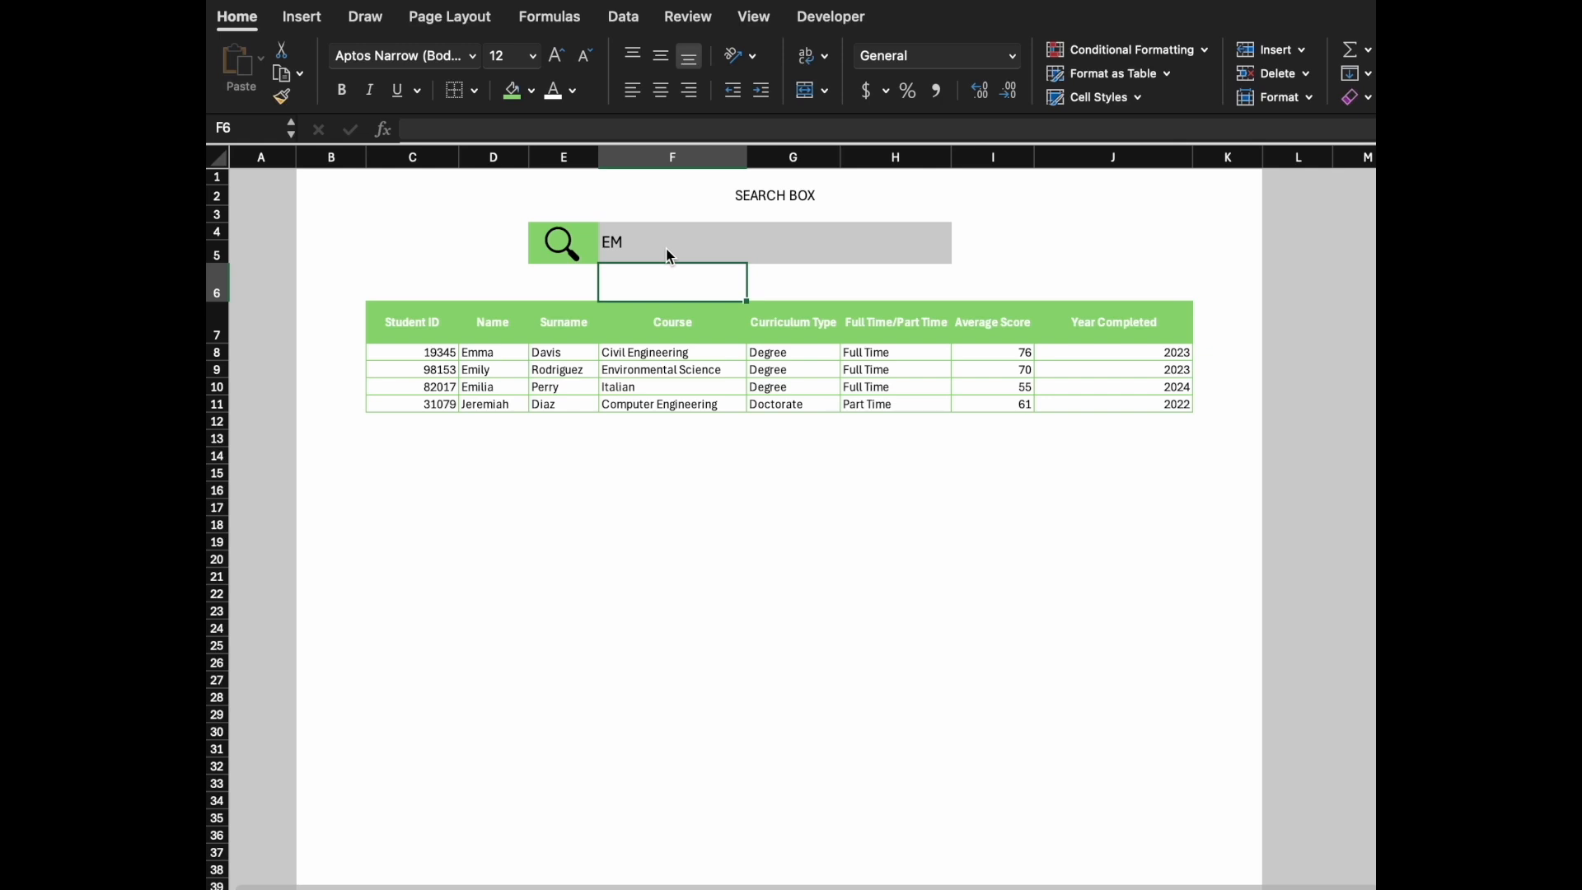
Step: Narrow the search in F4 by extending the term to EMI and to EMIL
click(670, 252)
click(572, 130)
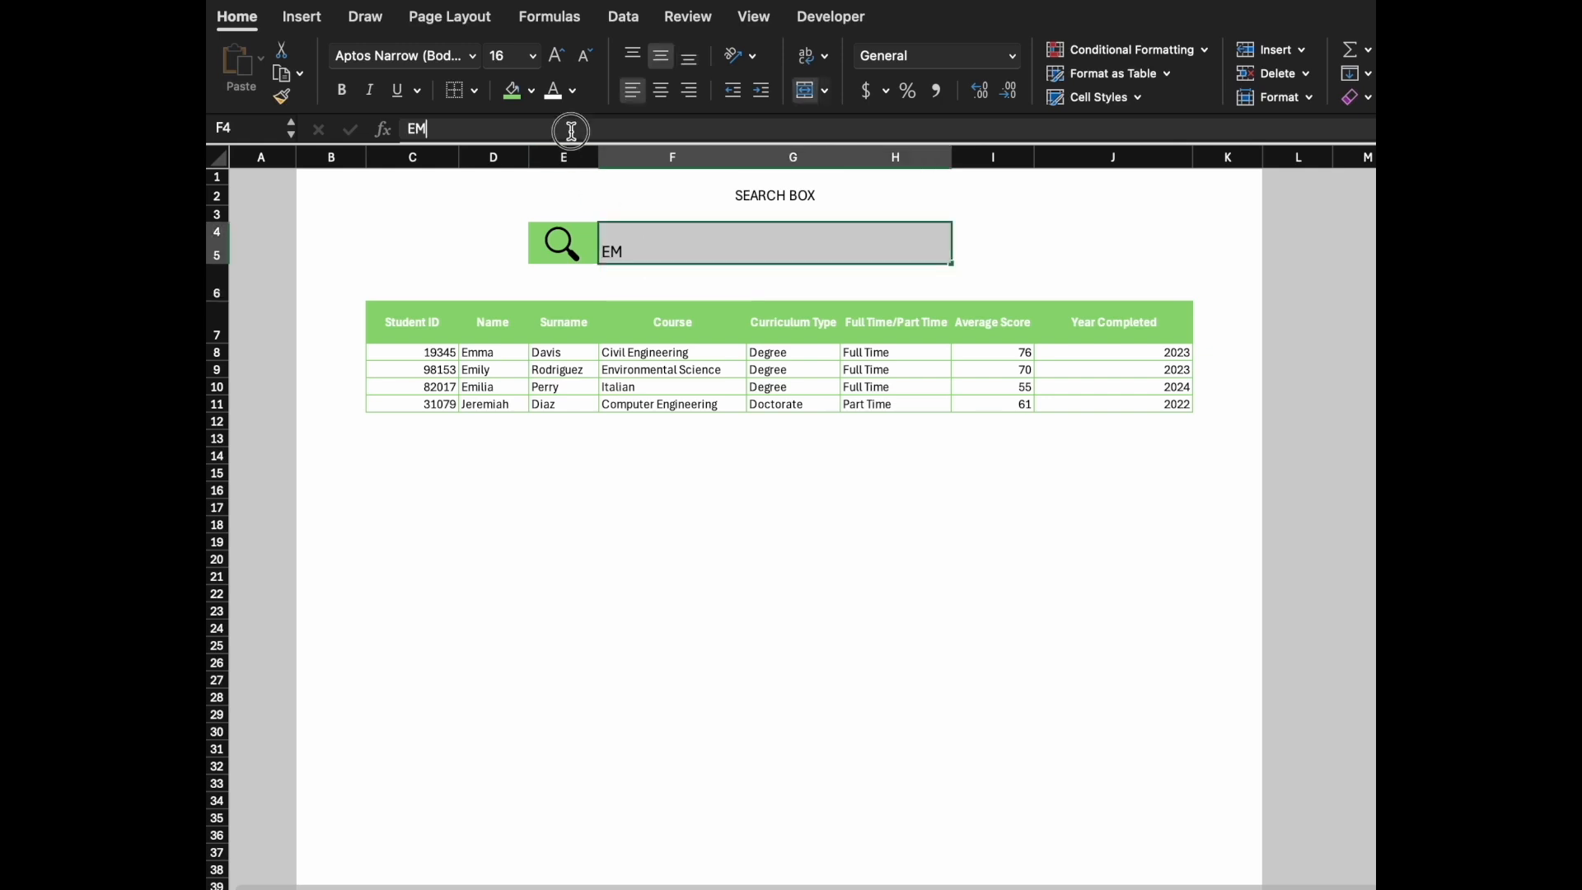
text(I)
key(Return)
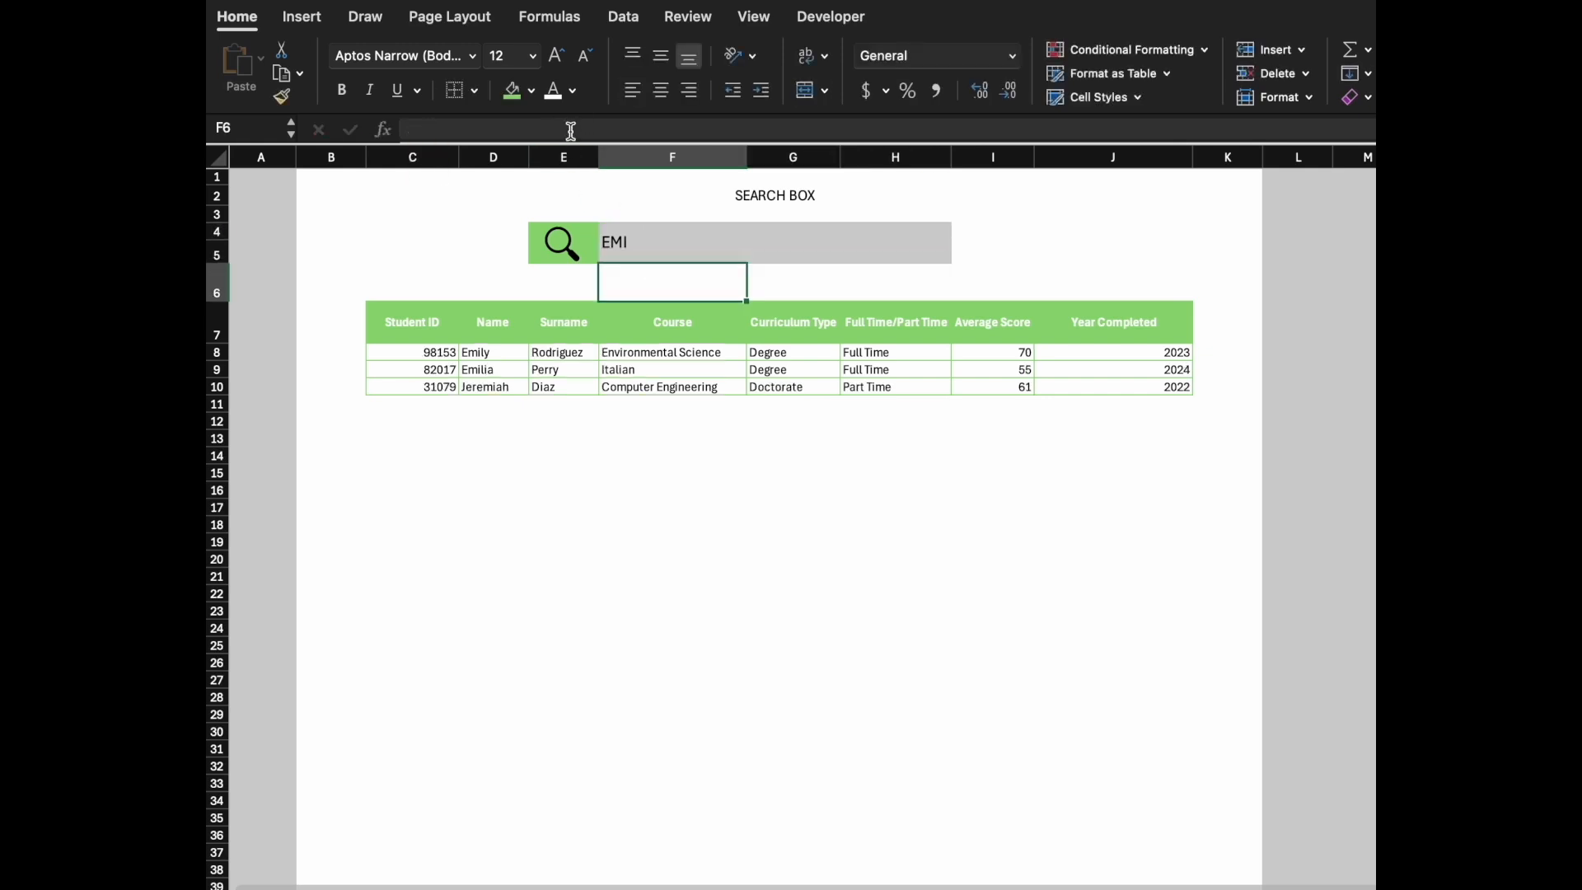
double_click(671, 243)
text(L)
key(Return)
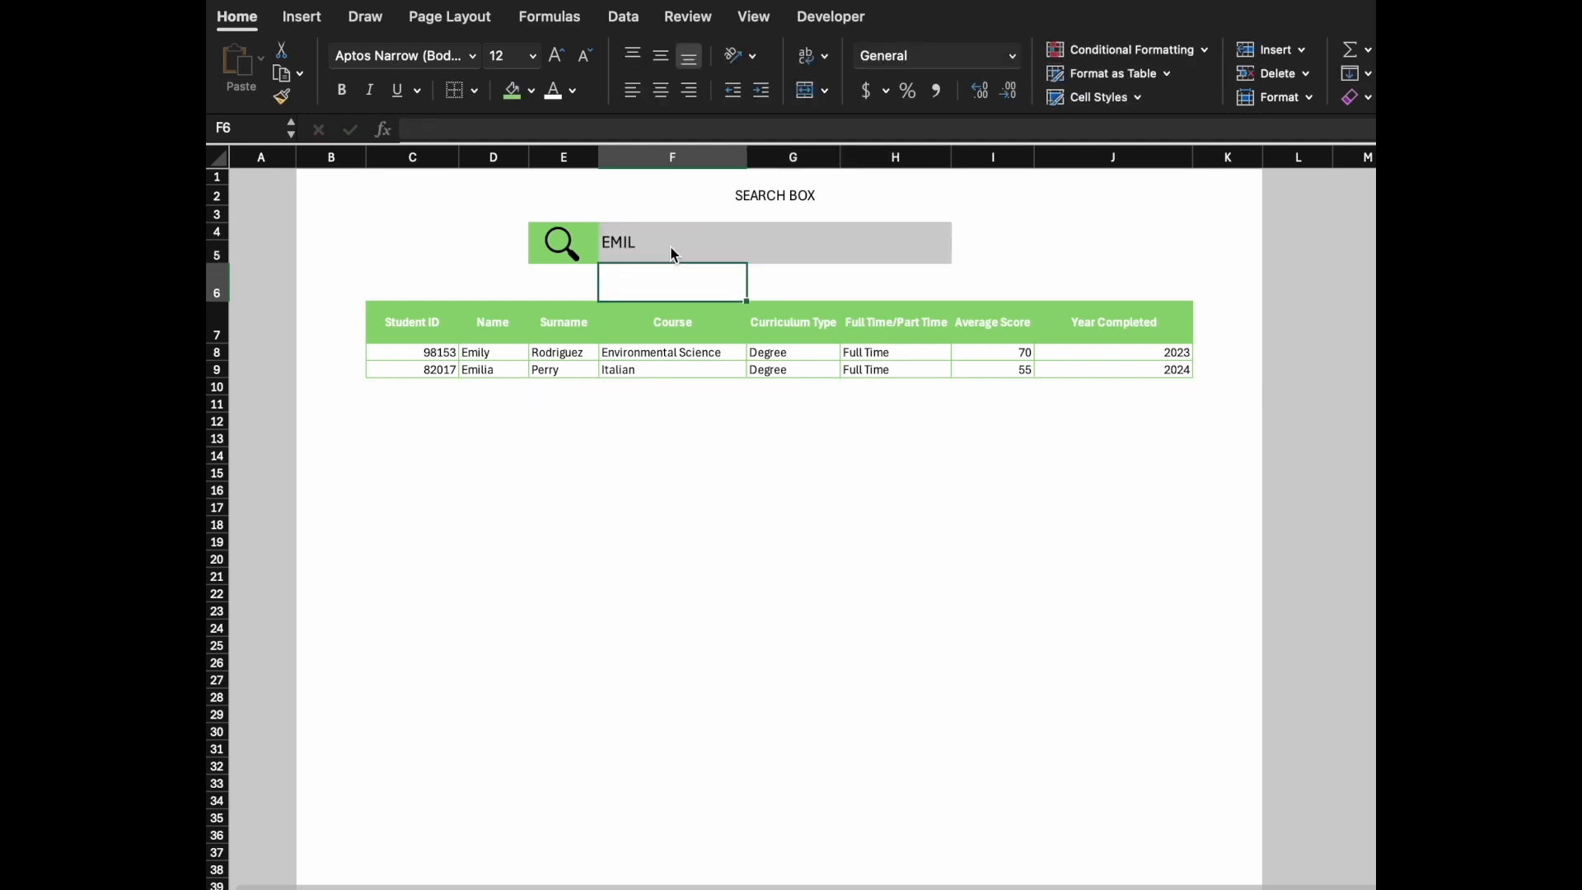
Step: Narrow the search in F4 further by extending the term to EMILI
double_click(674, 255)
text(I)
key(Return)
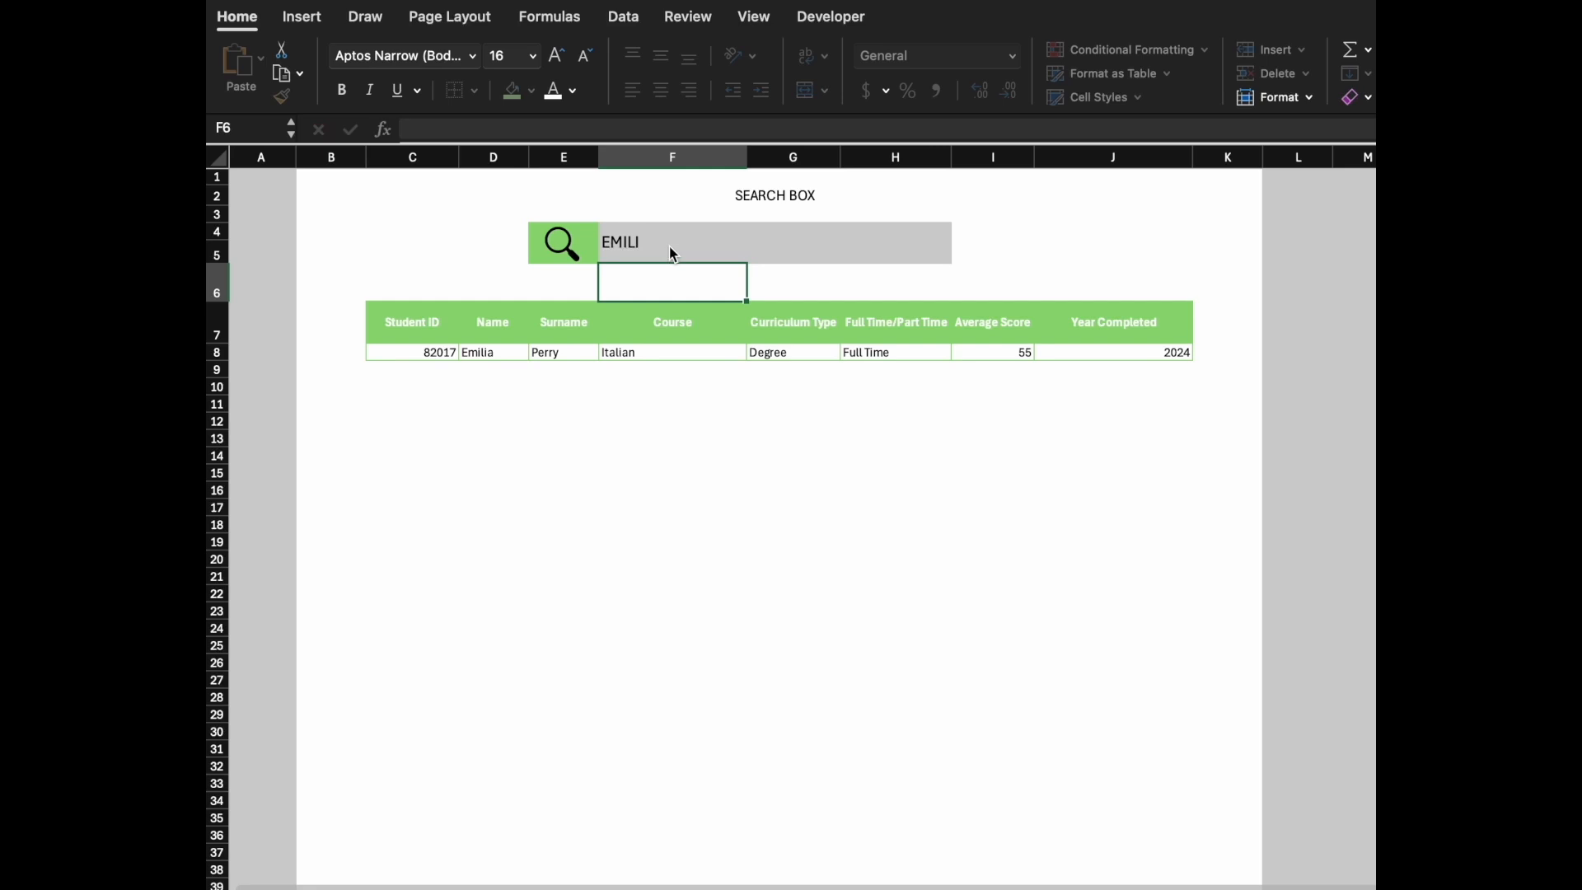
click(940, 509)
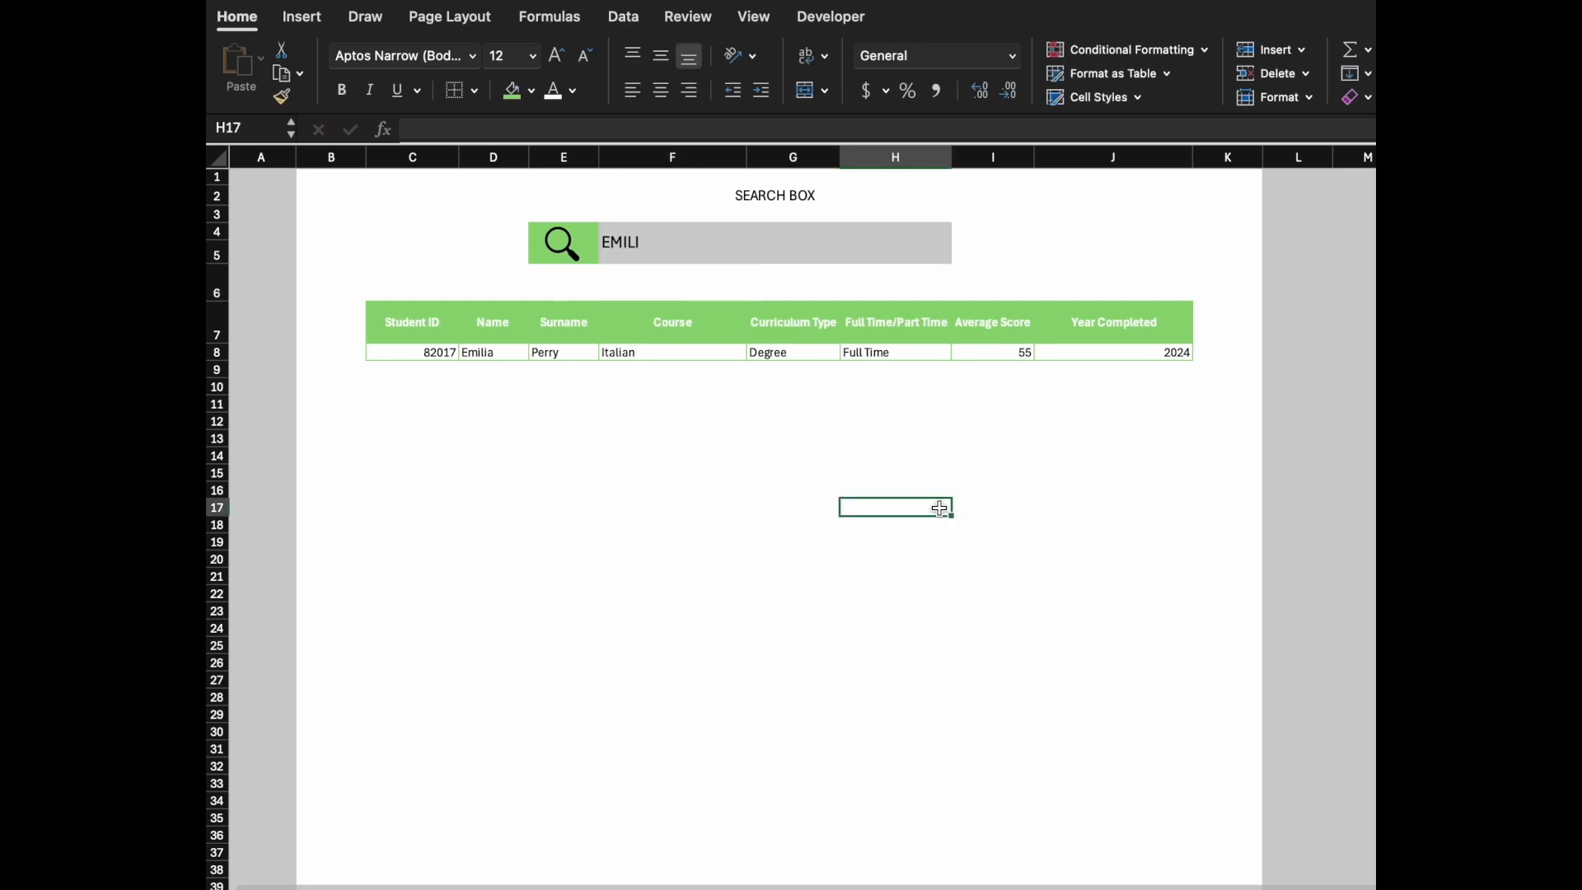
click(1111, 538)
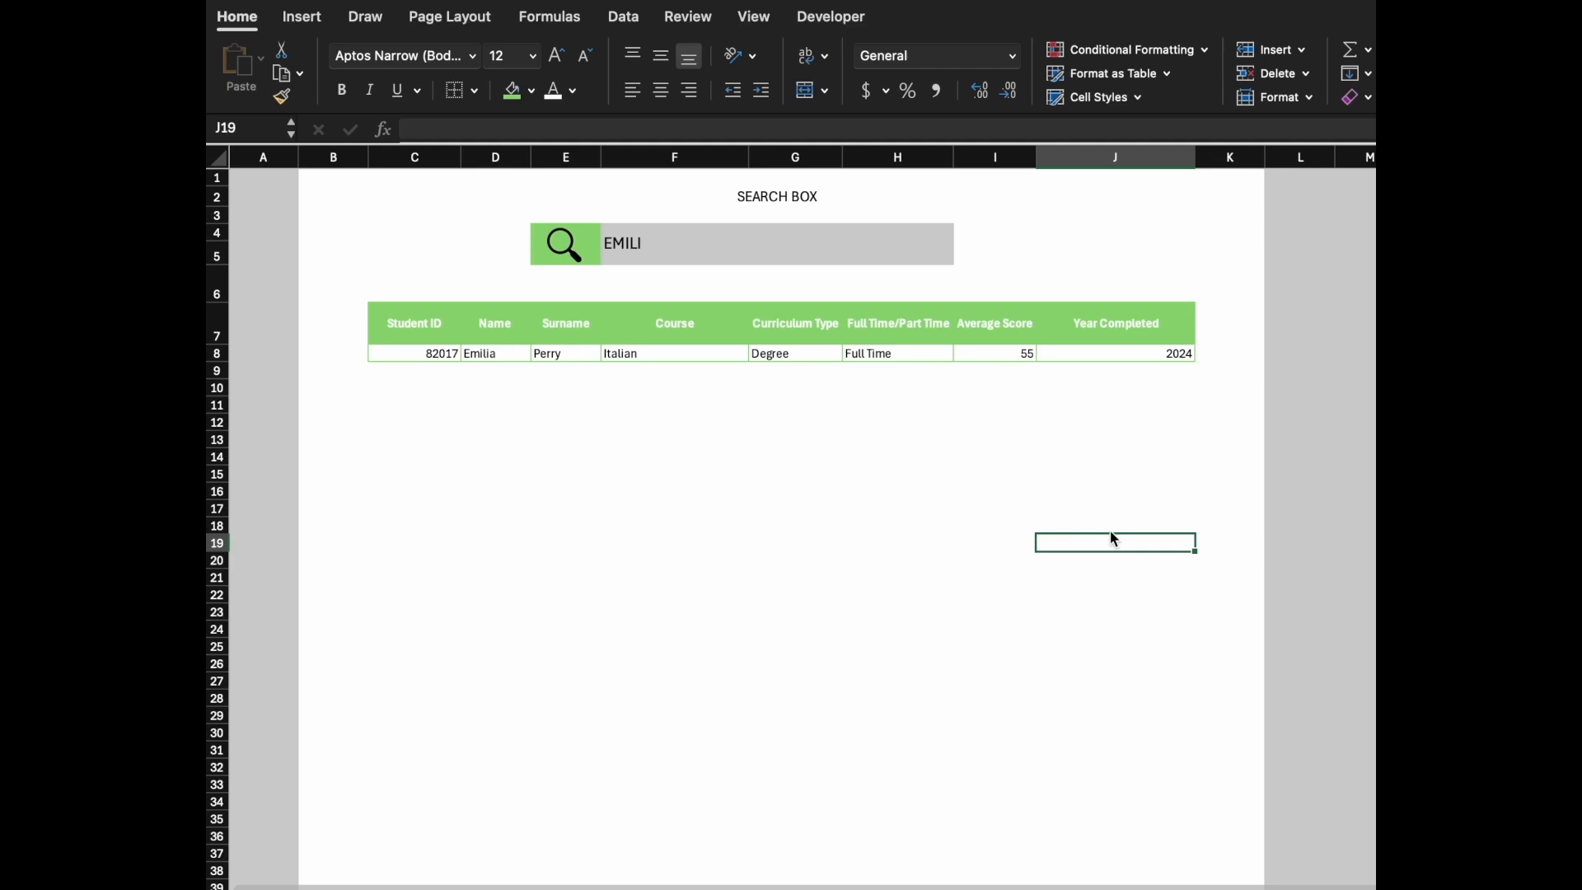
Step: Try to extend the merged SEARCH BOX title cell to include E2 and keep its text centered
click(784, 192)
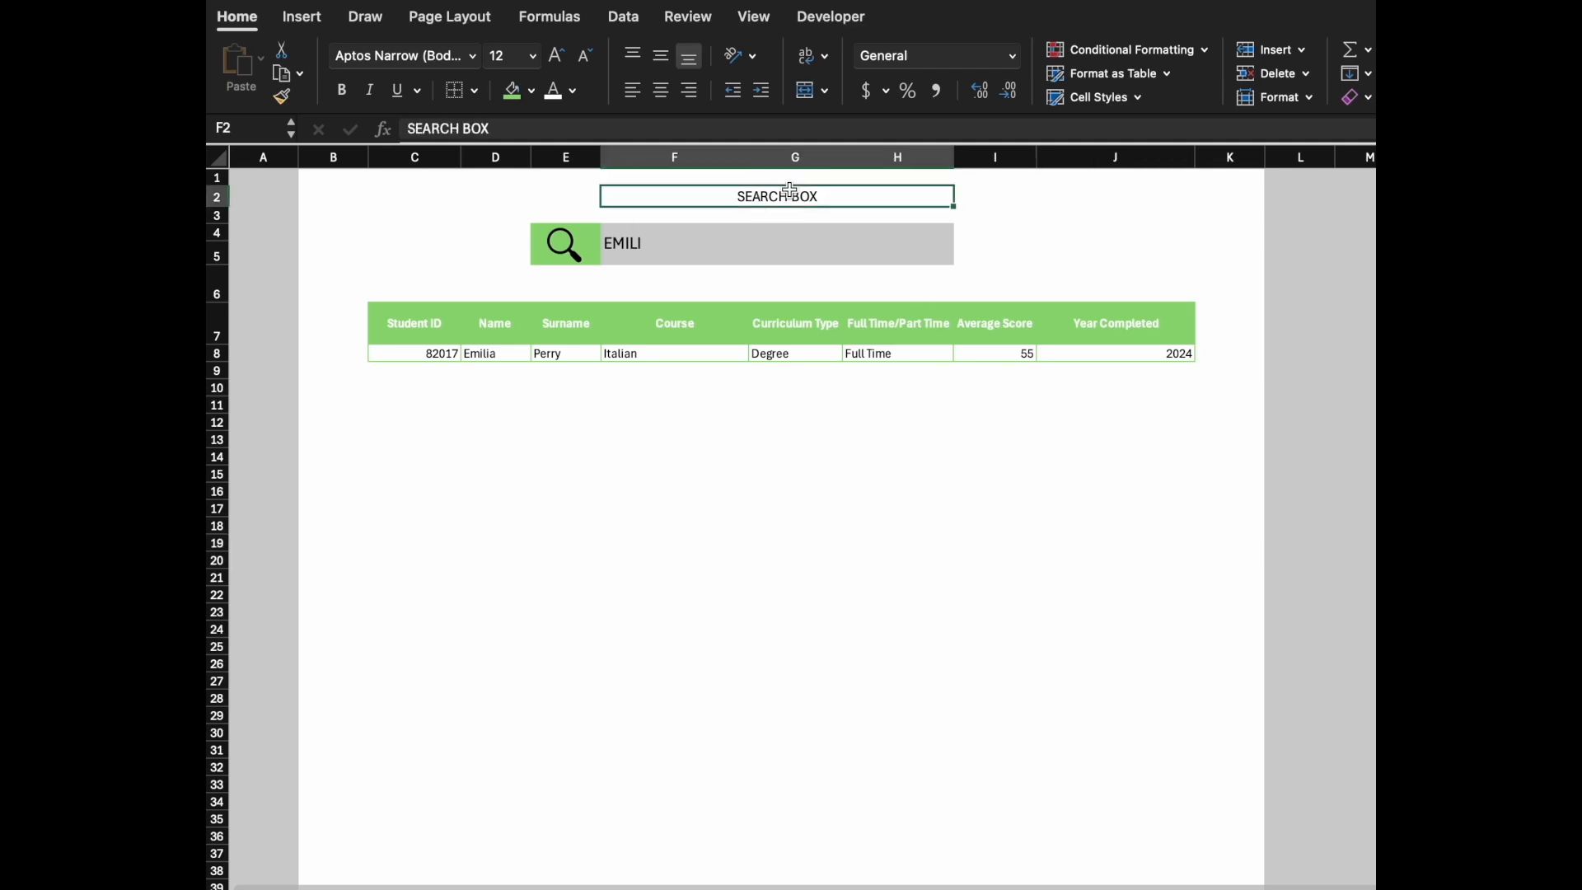
drag(635, 194, 590, 198)
click(662, 98)
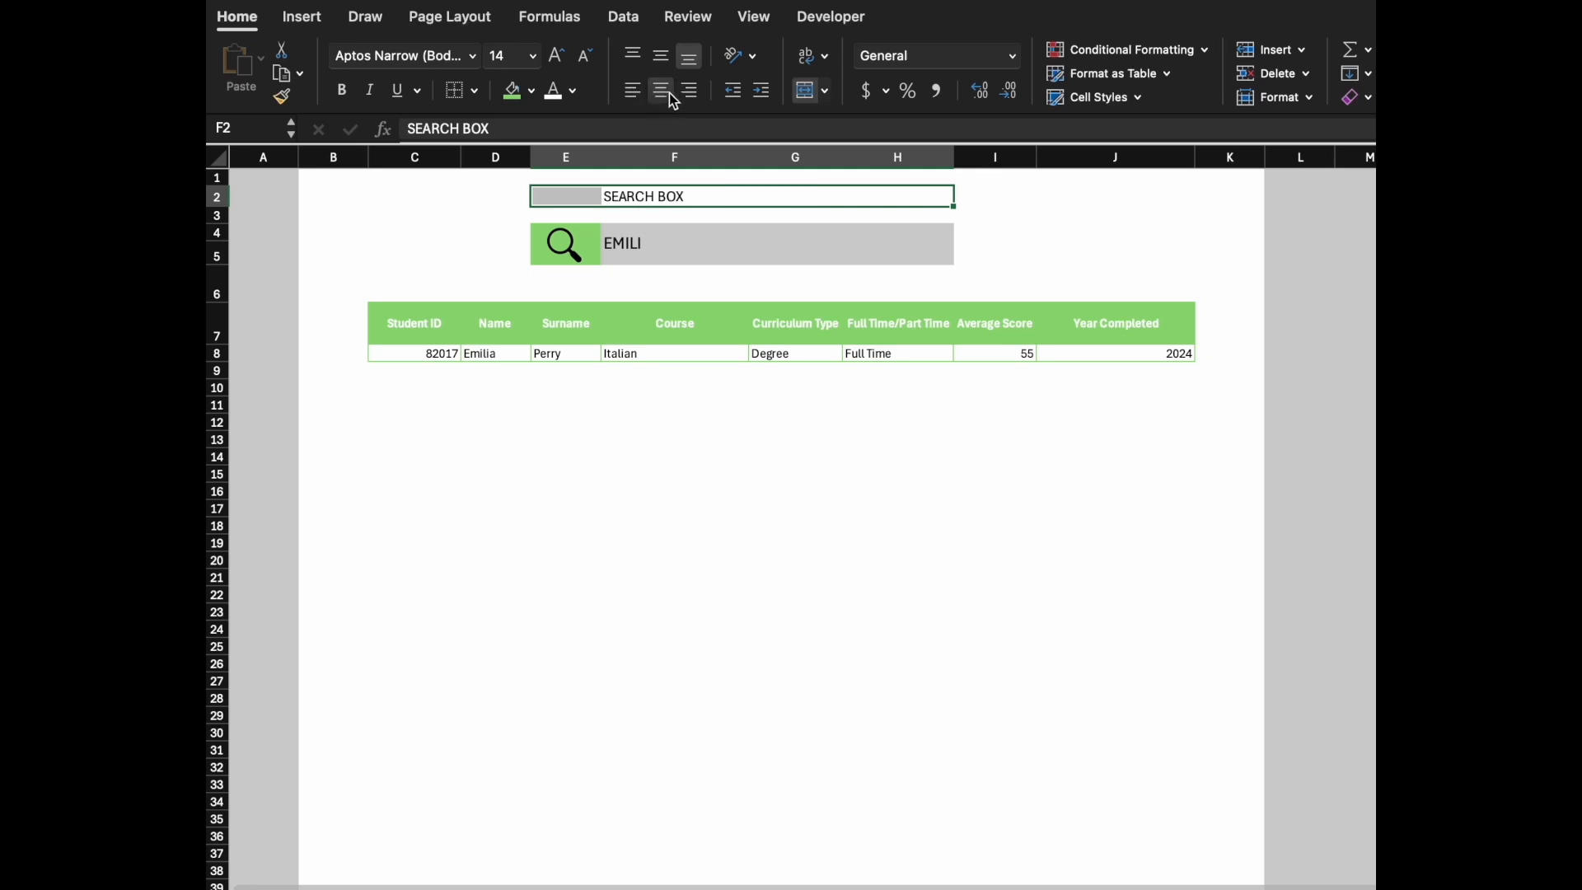
click(659, 95)
click(672, 513)
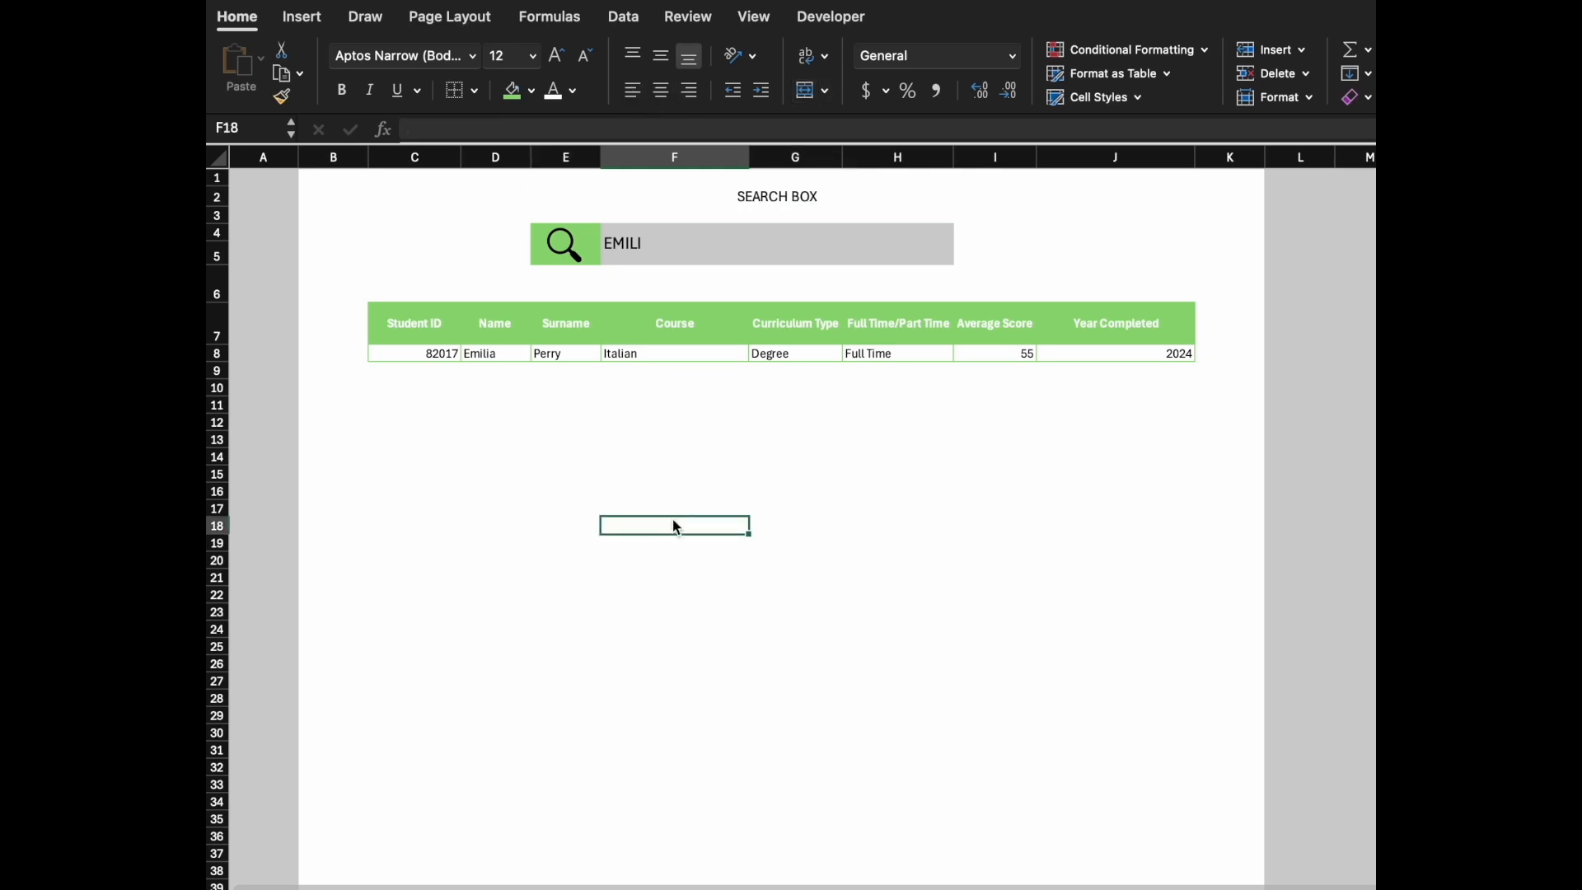
Step: Unmerge the SEARCH BOX title and merge and center it across E2:H2, above the icon and search box
click(785, 206)
drag(566, 195, 696, 201)
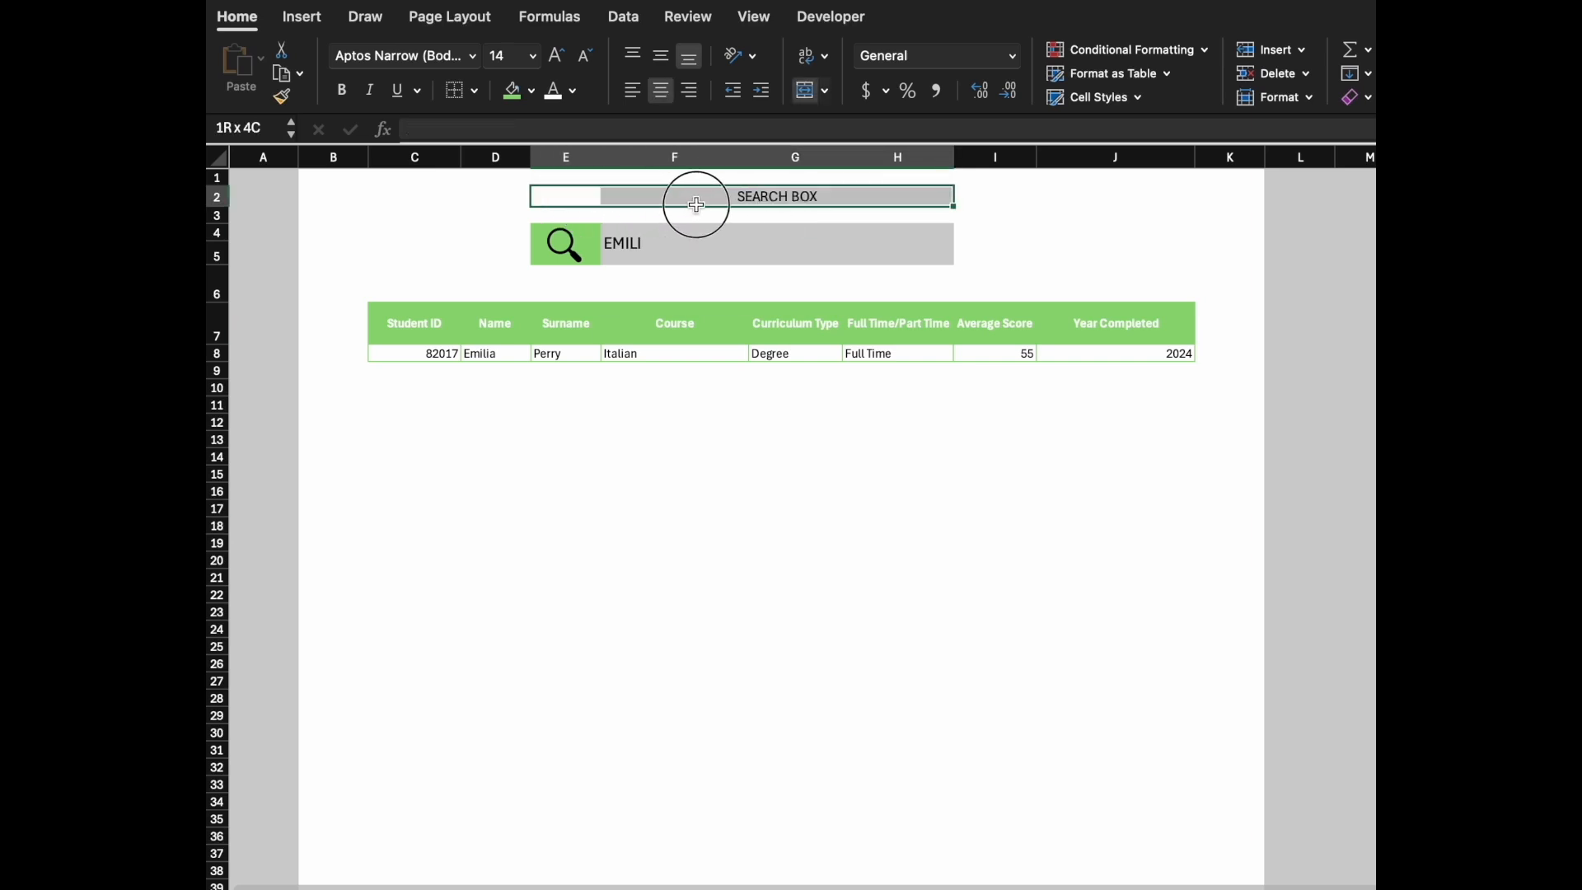
click(788, 92)
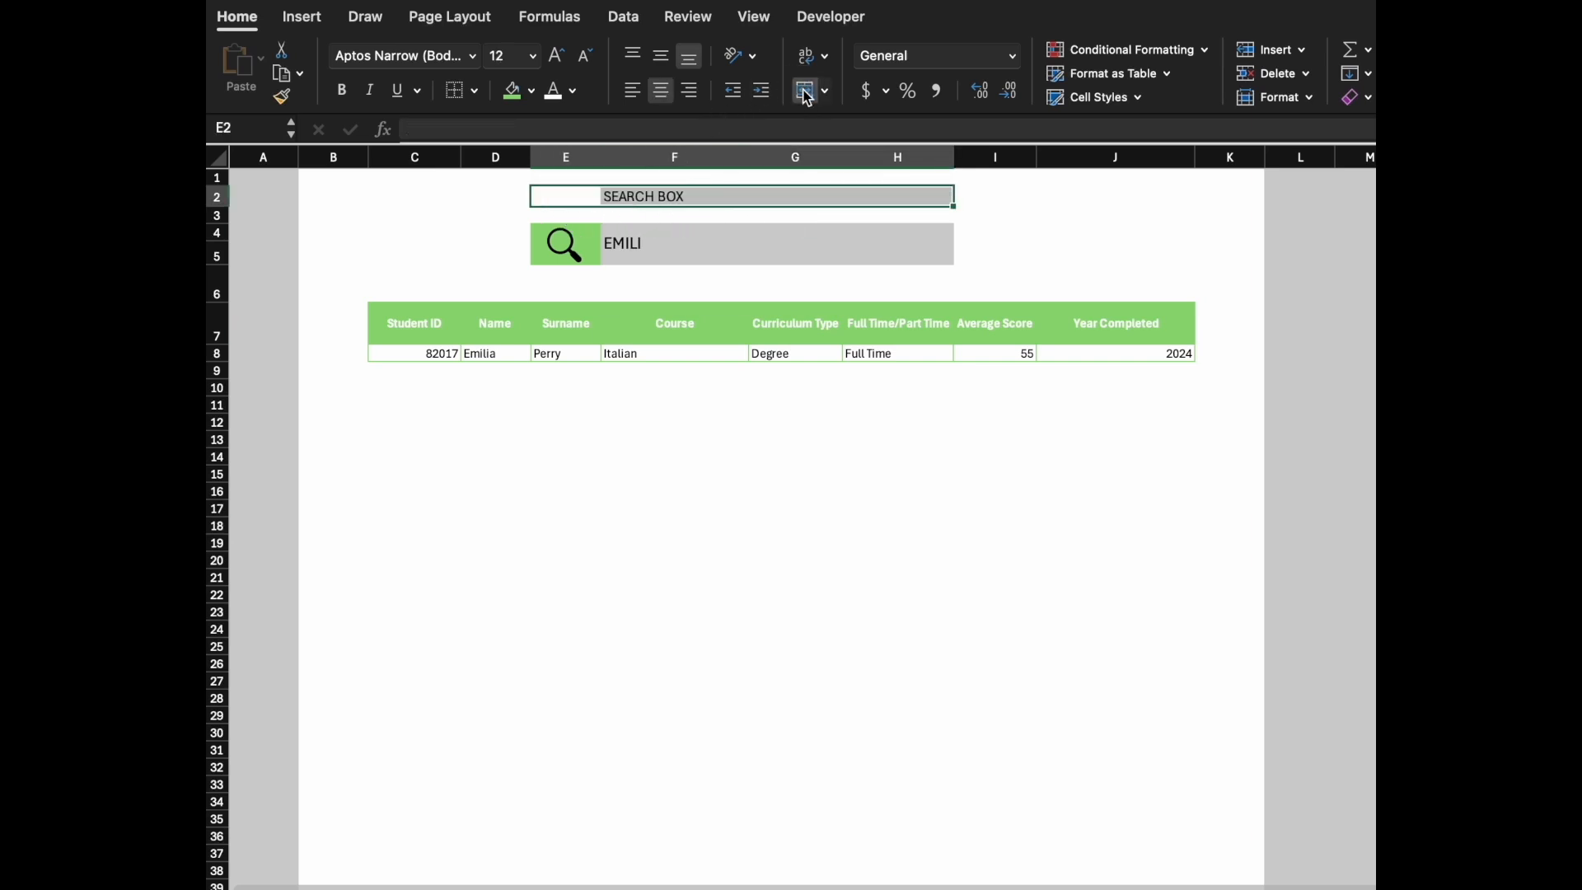
click(788, 92)
click(755, 493)
click(757, 511)
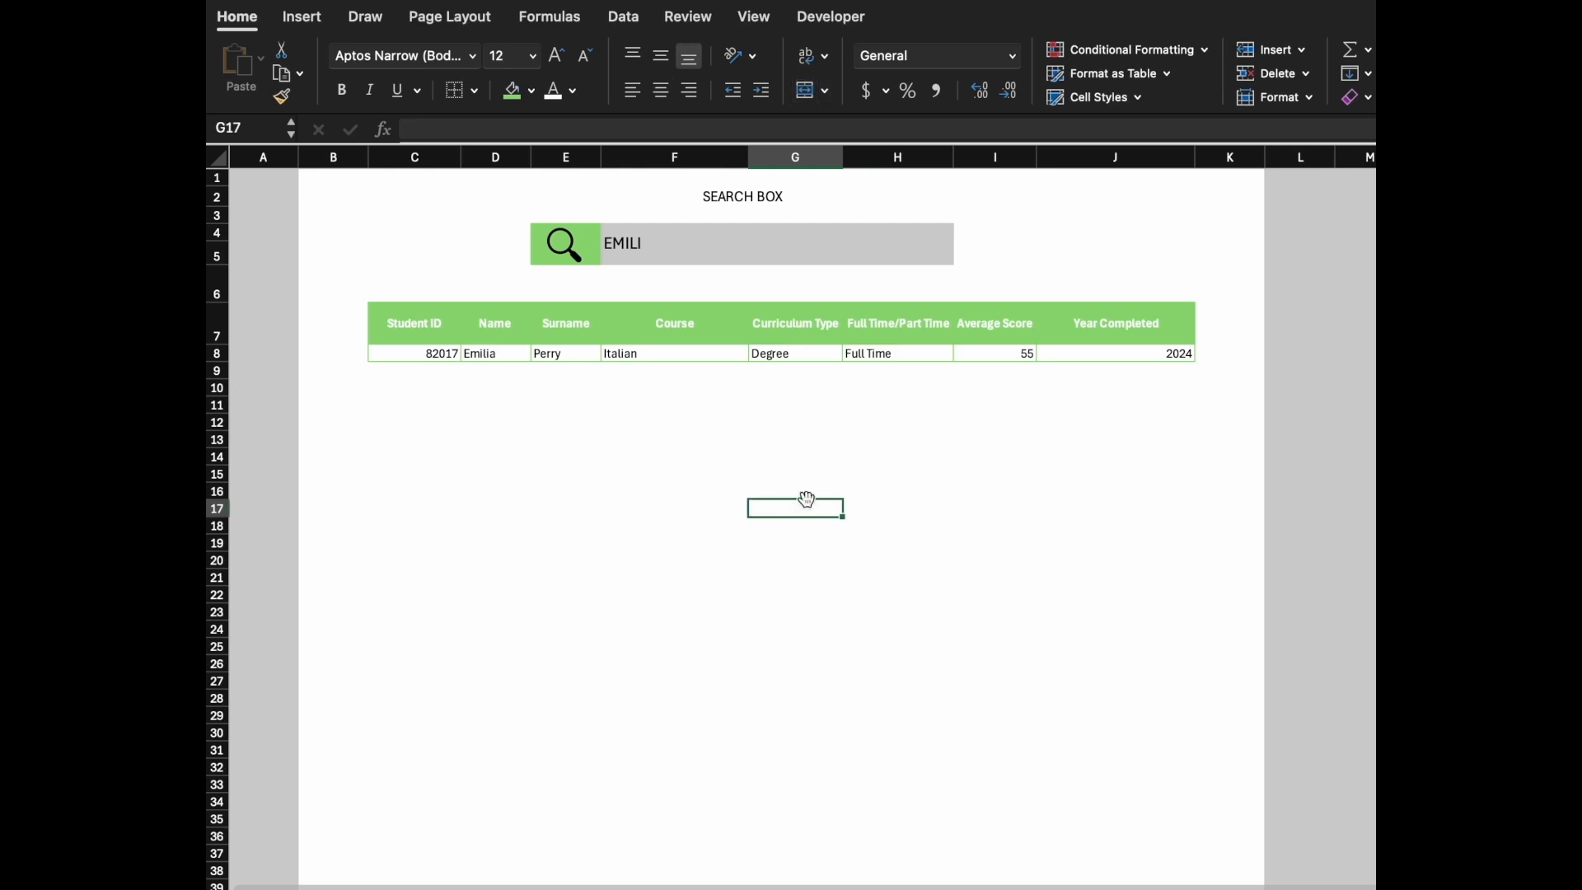
Step: Clear the search term from F4 to list all students again
click(952, 491)
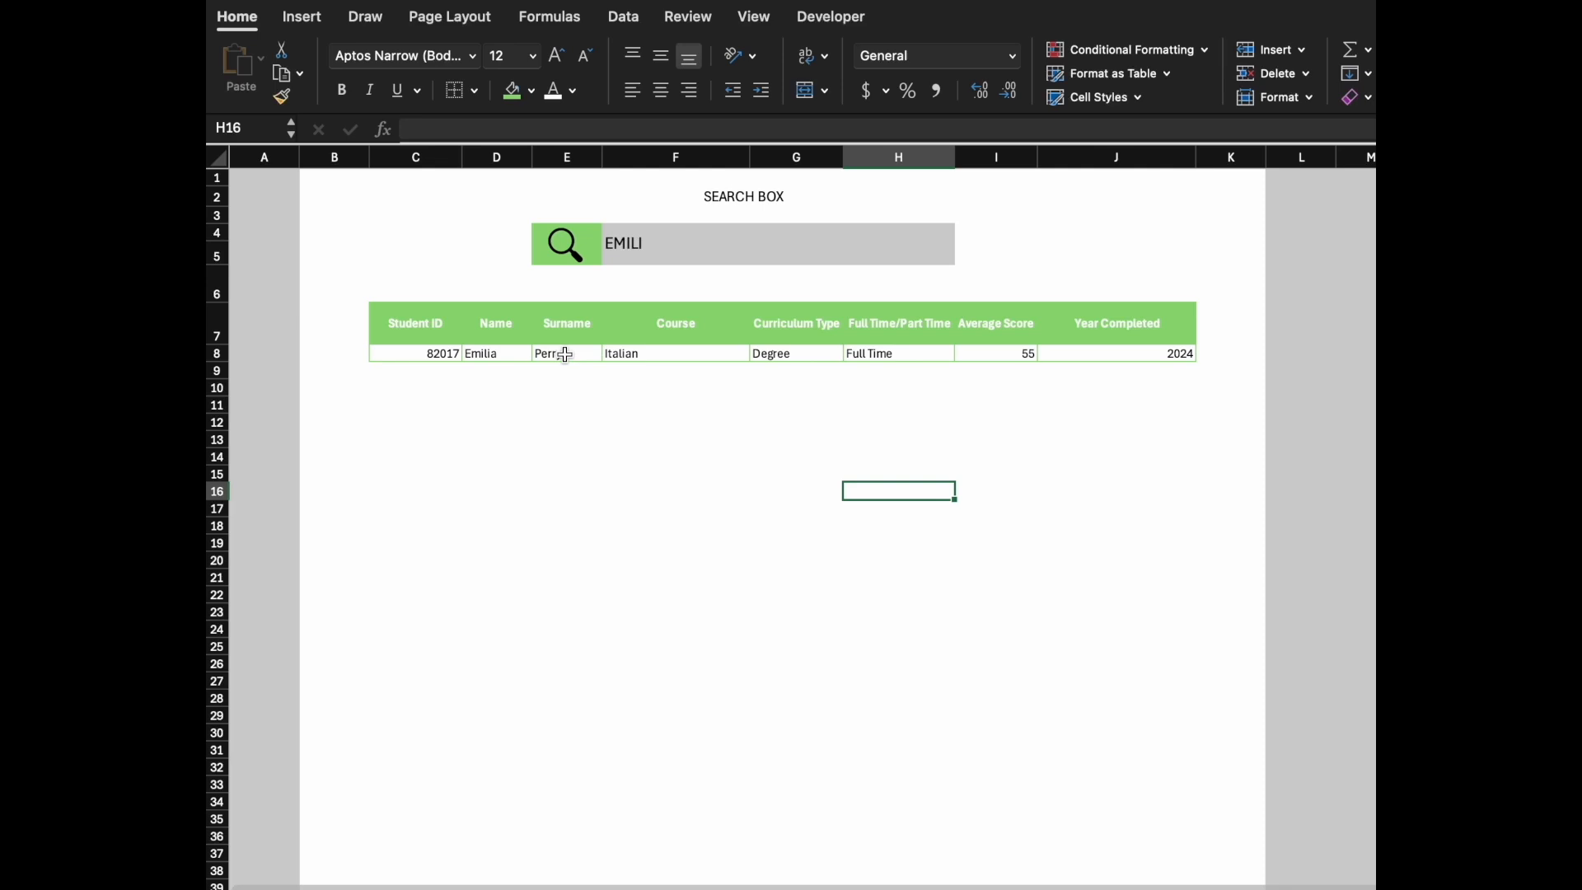
click(657, 241)
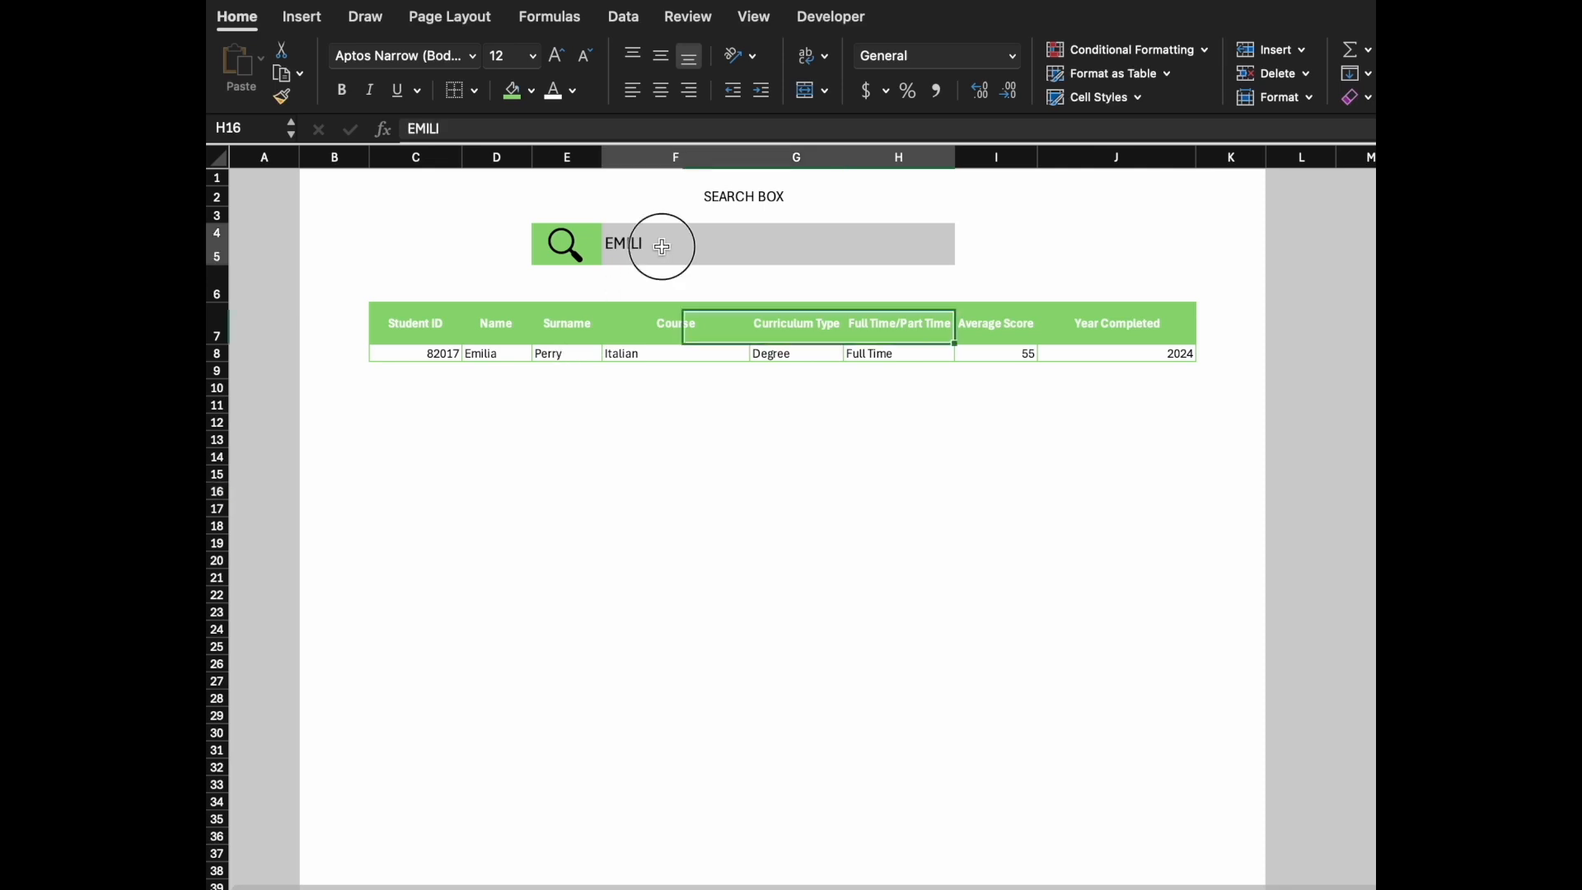
key(Delete)
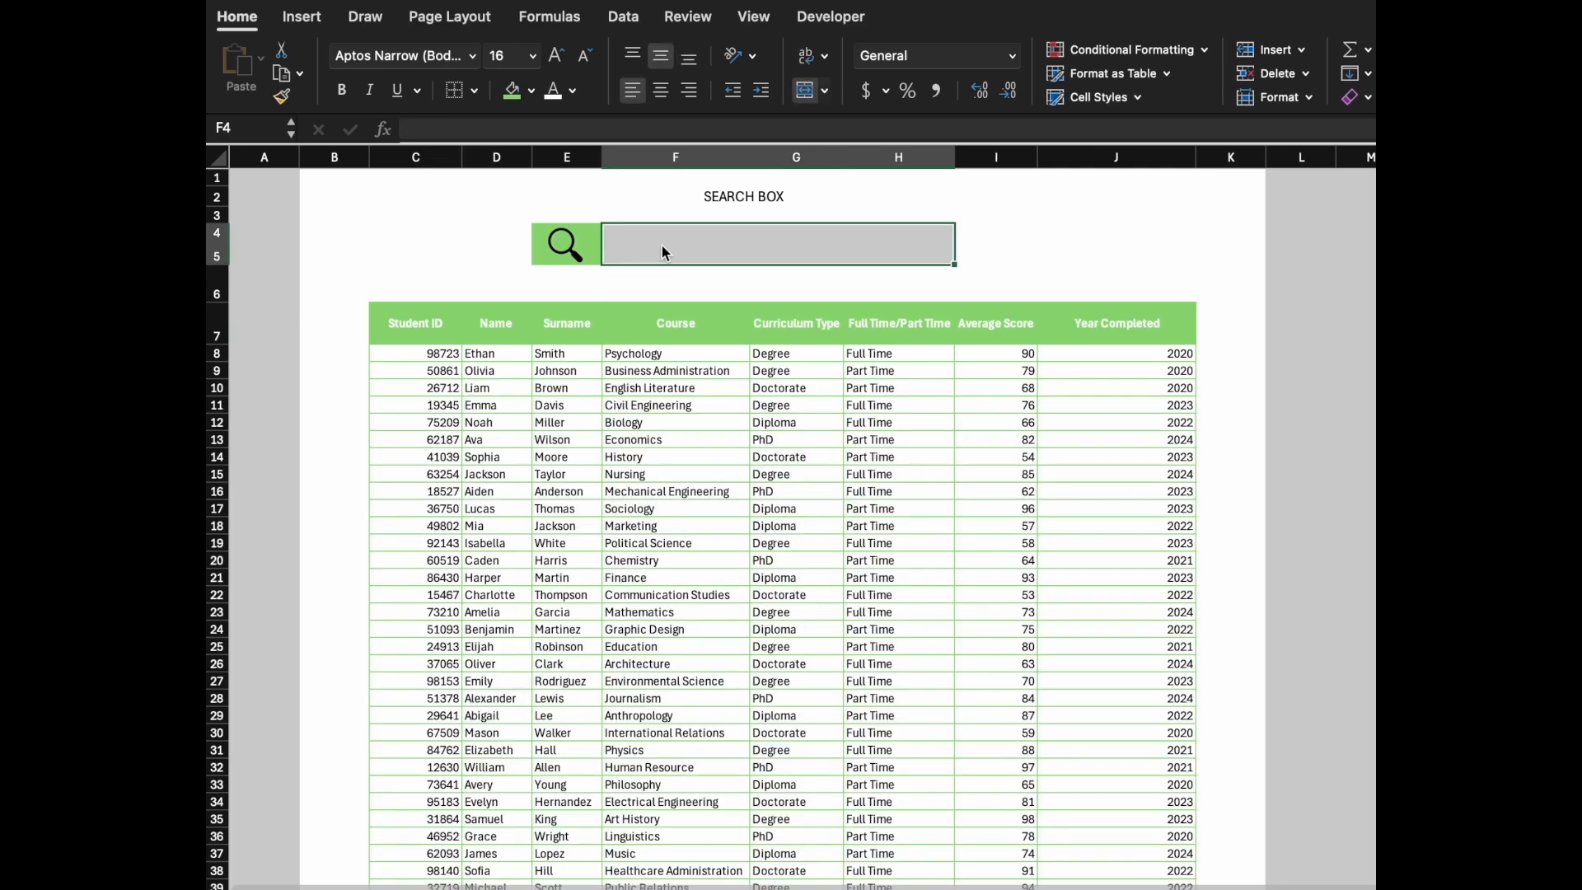